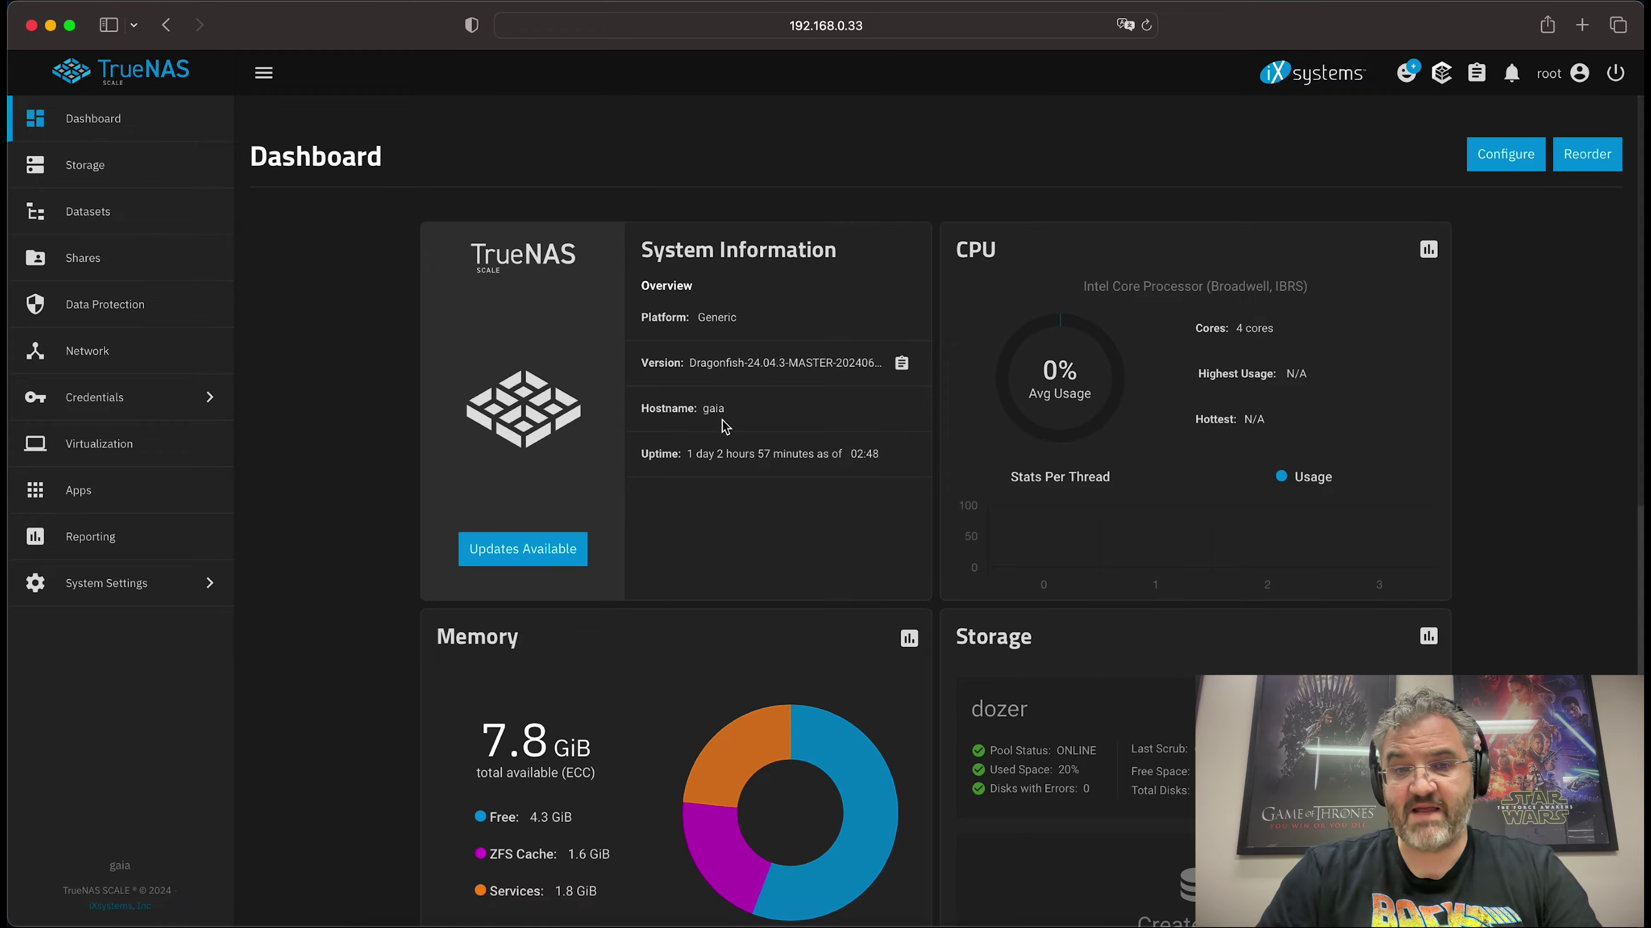
Step: Open the Datasets page and select dozer's docker dataset to view its details
{"action": "left_click", "coordinate": [104, 213]}
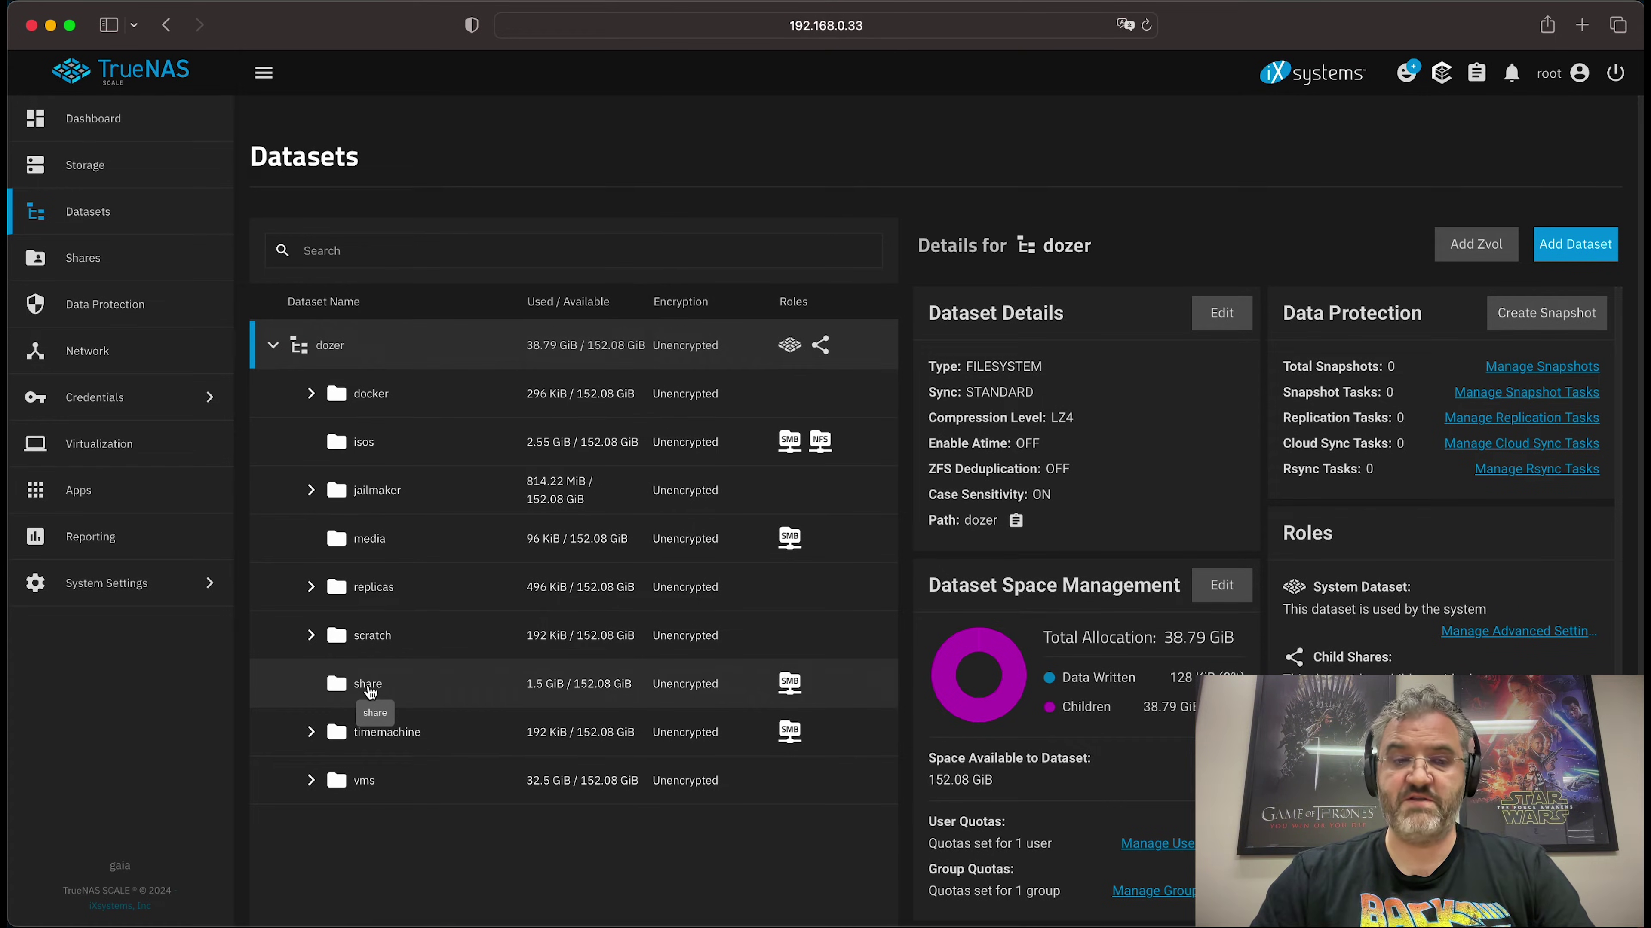
{"action": "left_click", "coordinate": [371, 393]}
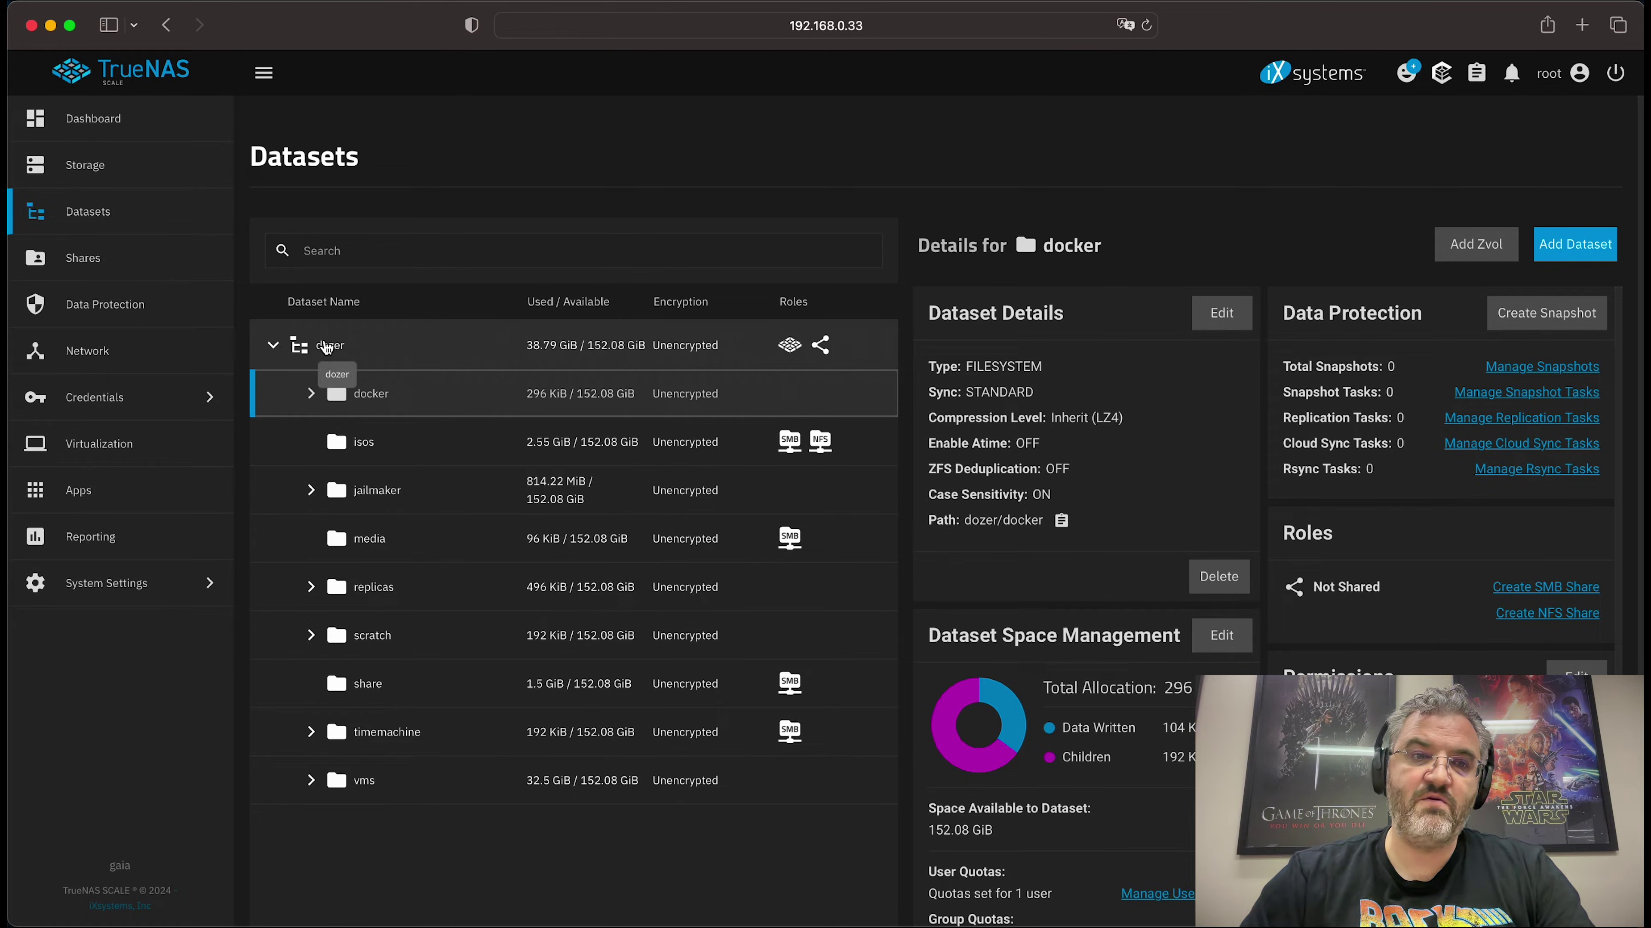
Step: Take a recursive manual snapshot of dozer, then open dozer's snapshot list
{"action": "left_click", "coordinate": [326, 346]}
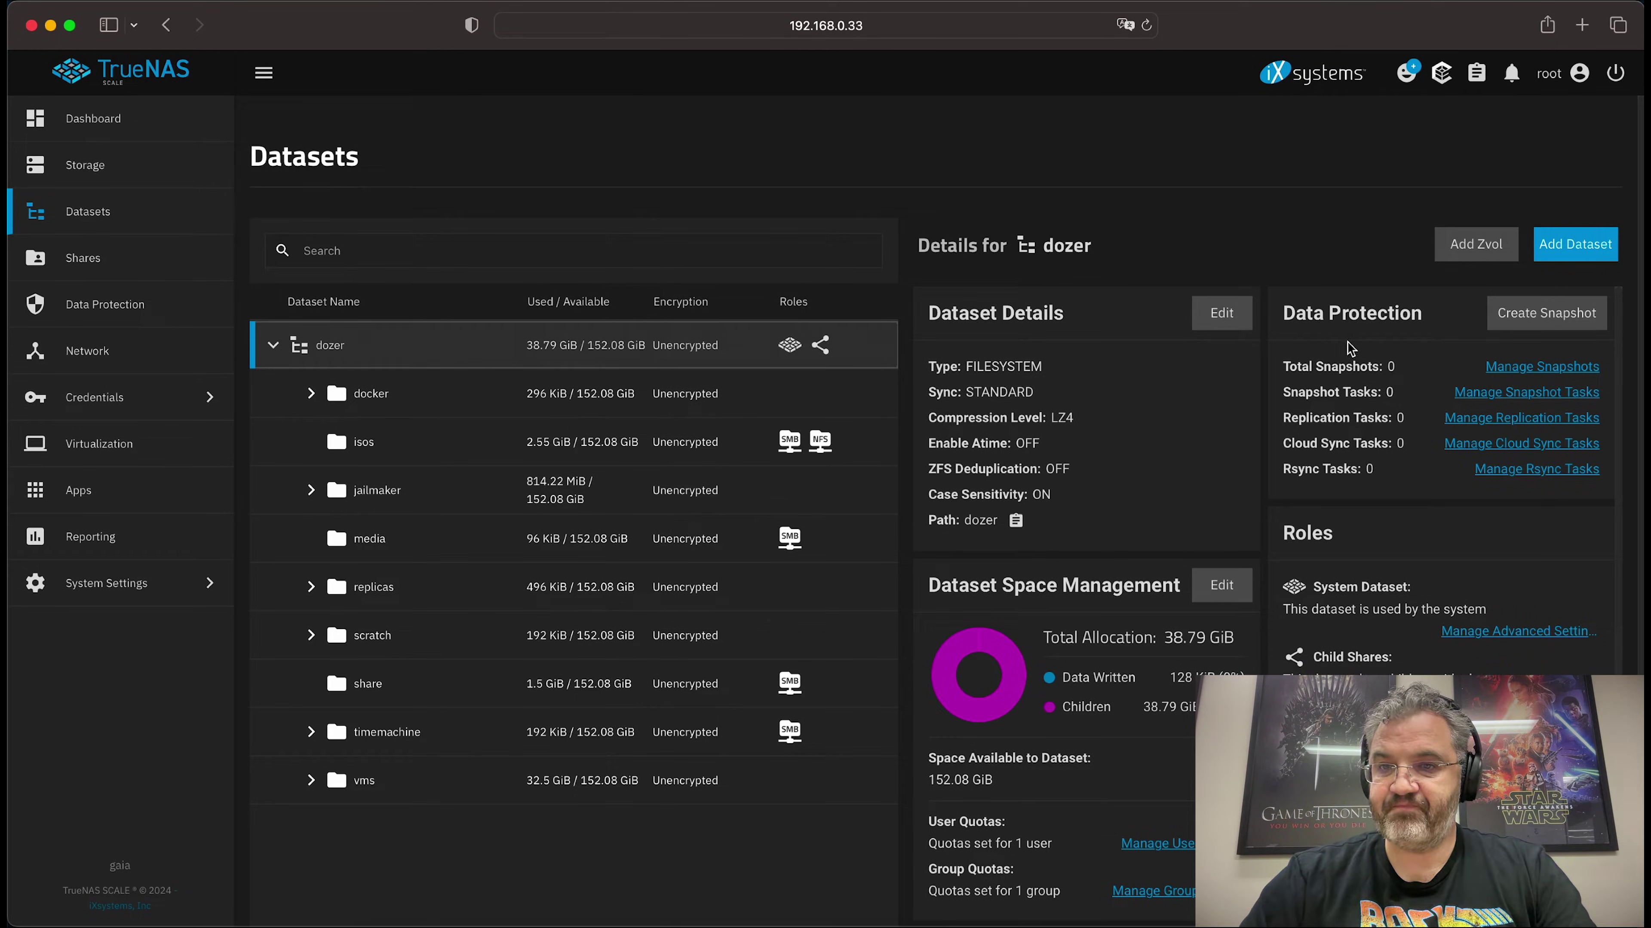
{"action": "left_click", "coordinate": [1549, 319]}
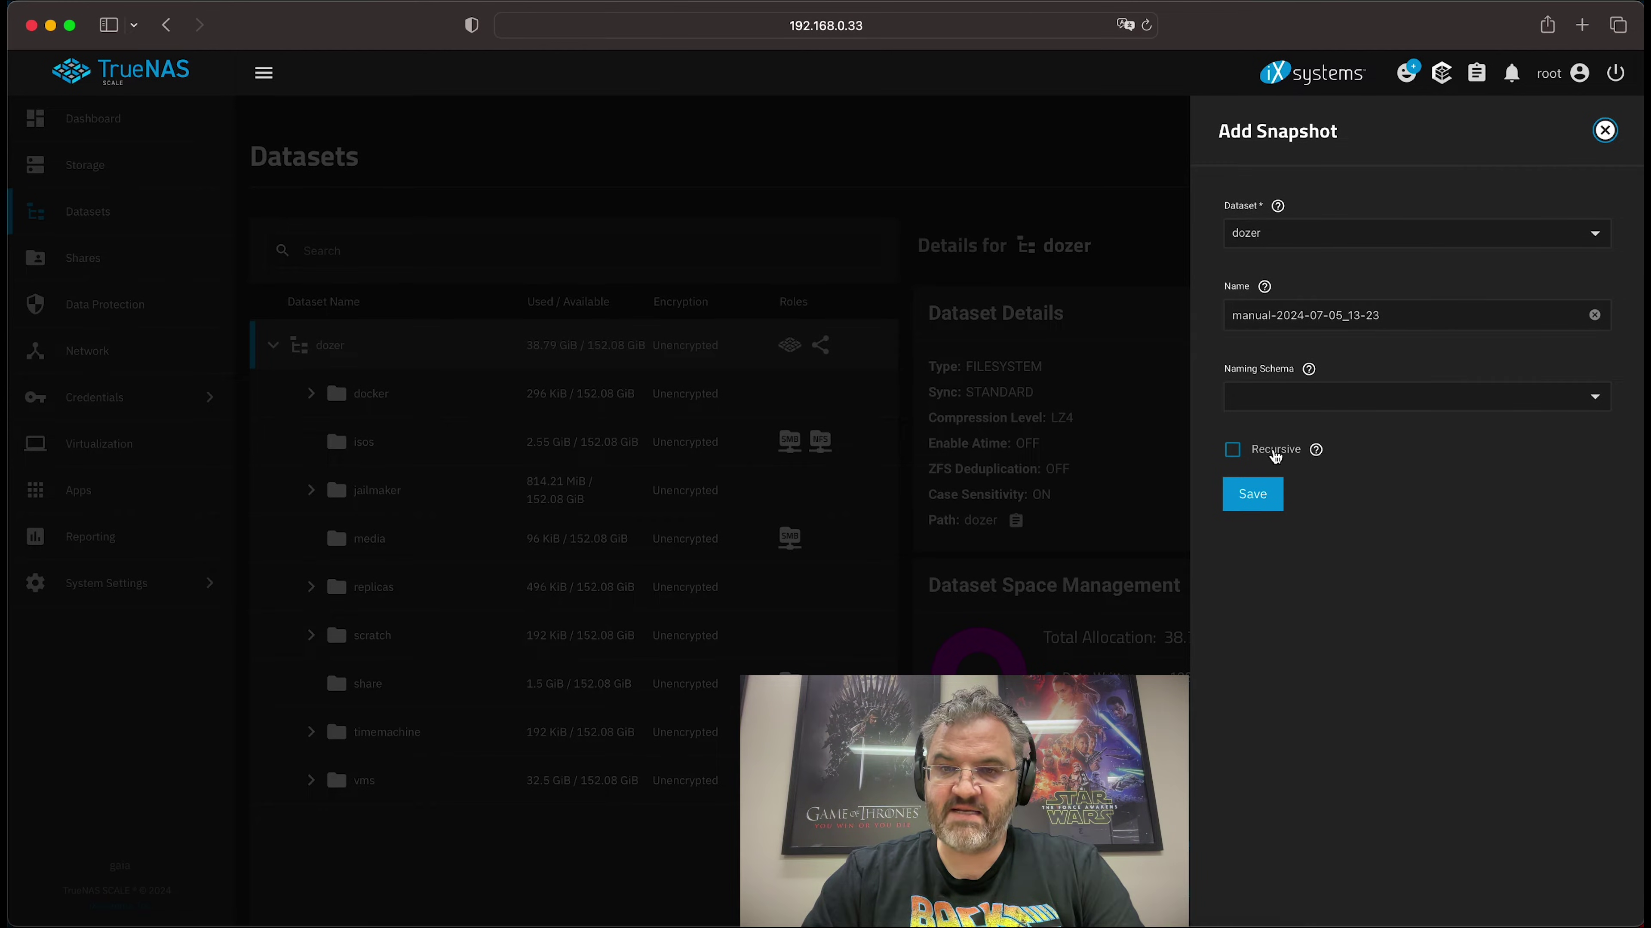
{"action": "left_click", "coordinate": [1234, 453]}
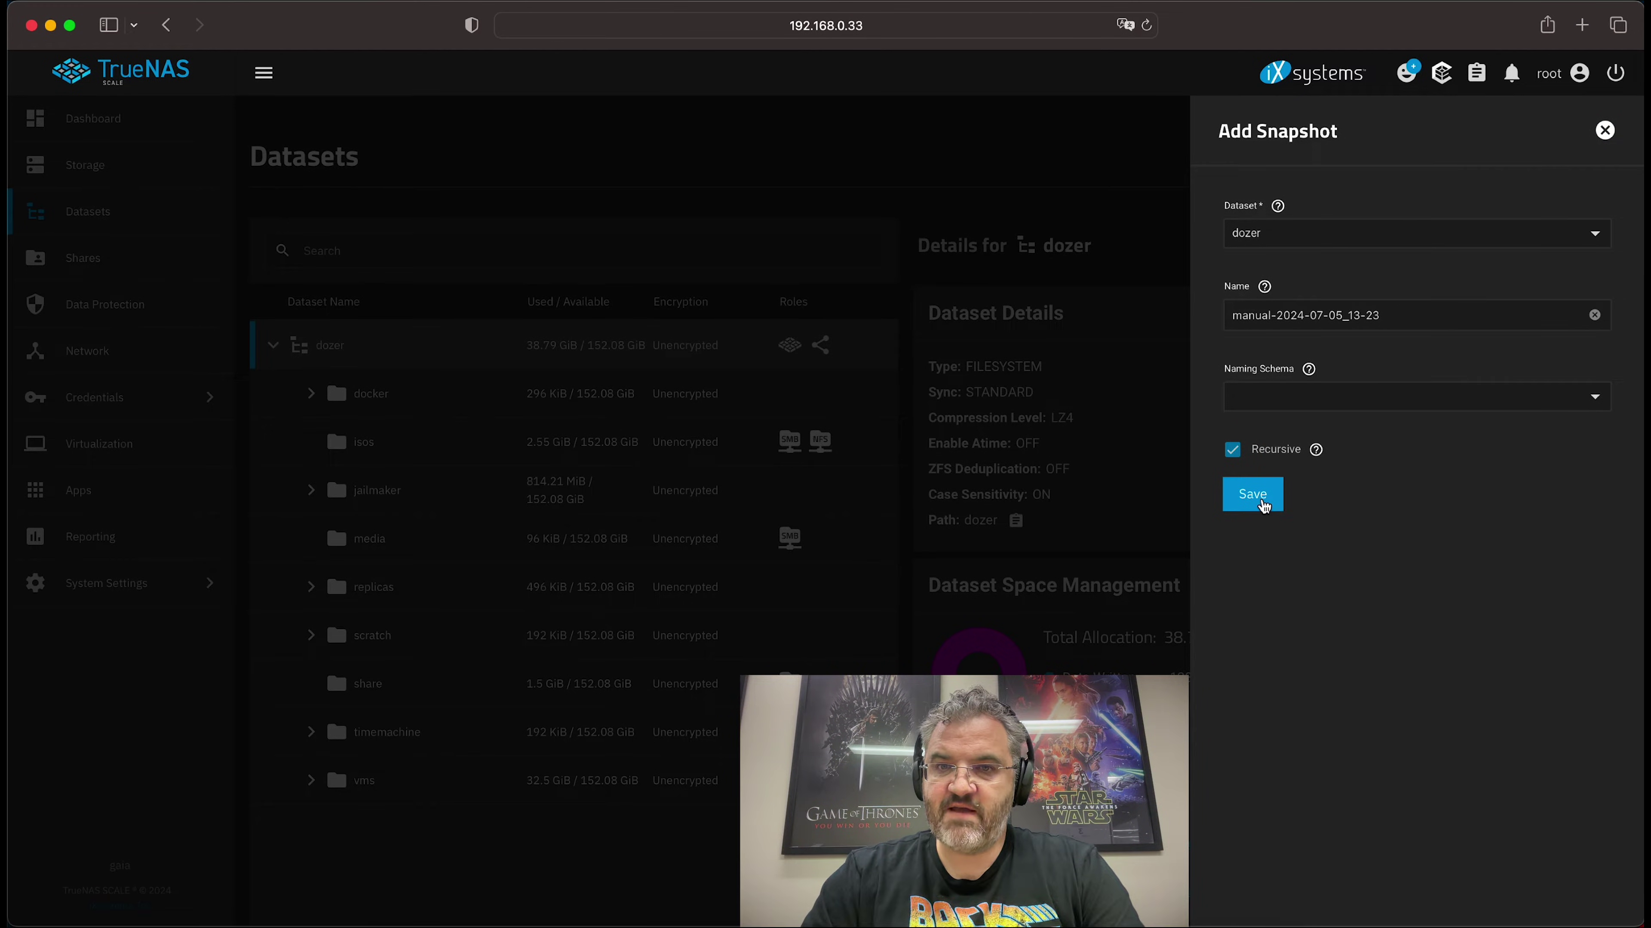
{"action": "left_click", "coordinate": [1260, 495]}
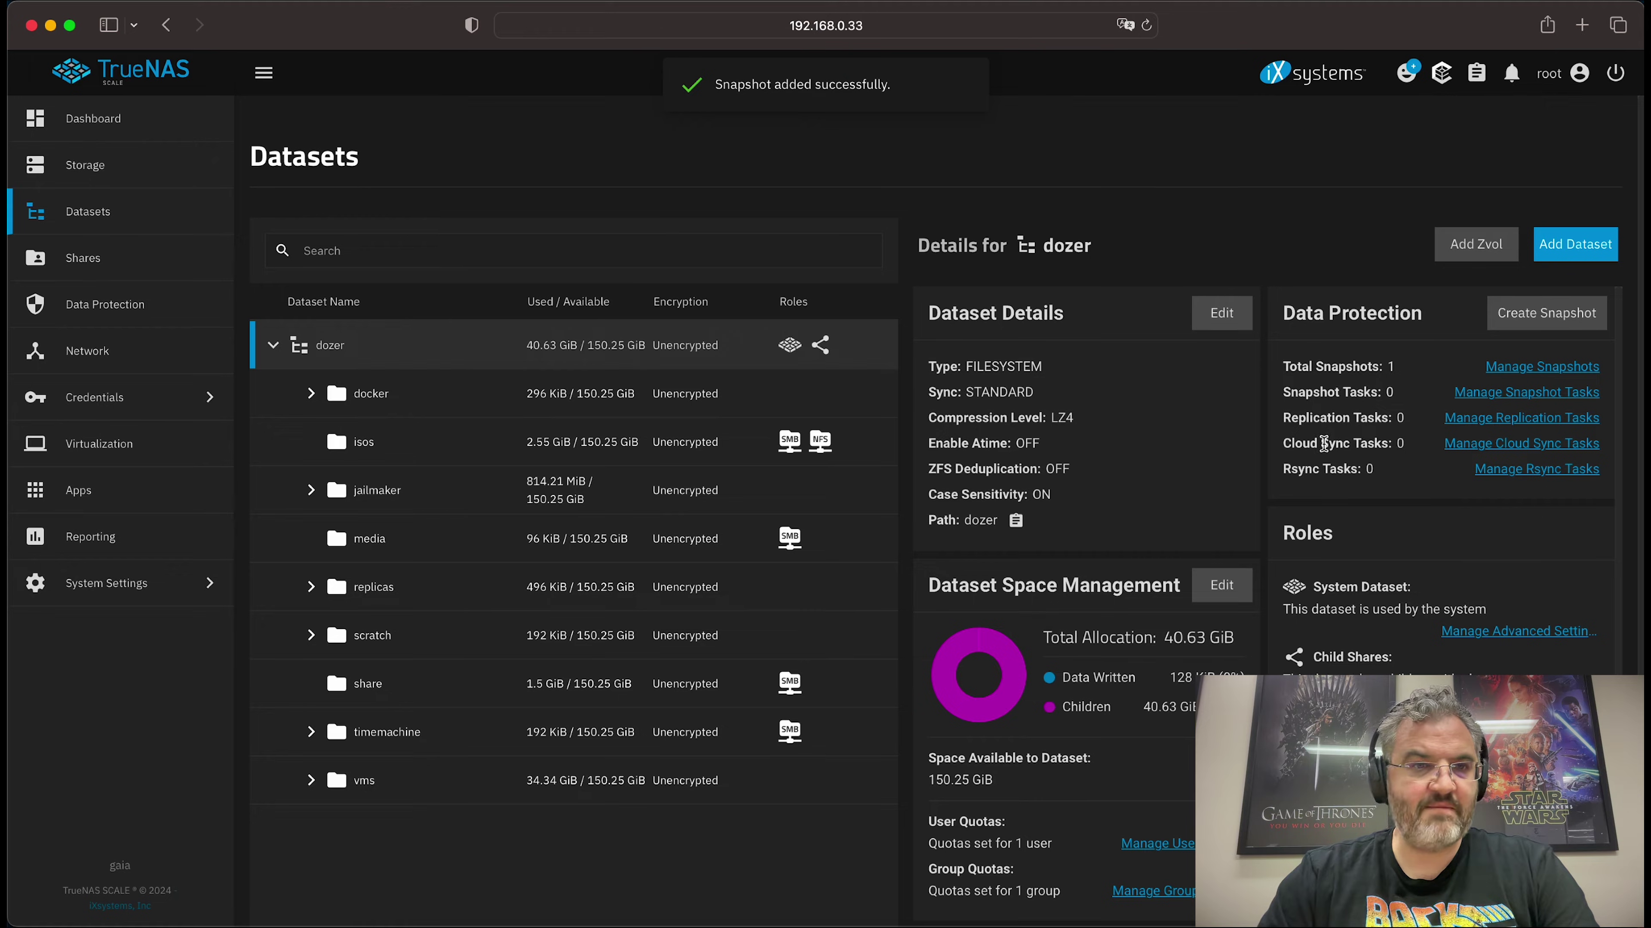
{"action": "left_click", "coordinate": [1523, 368]}
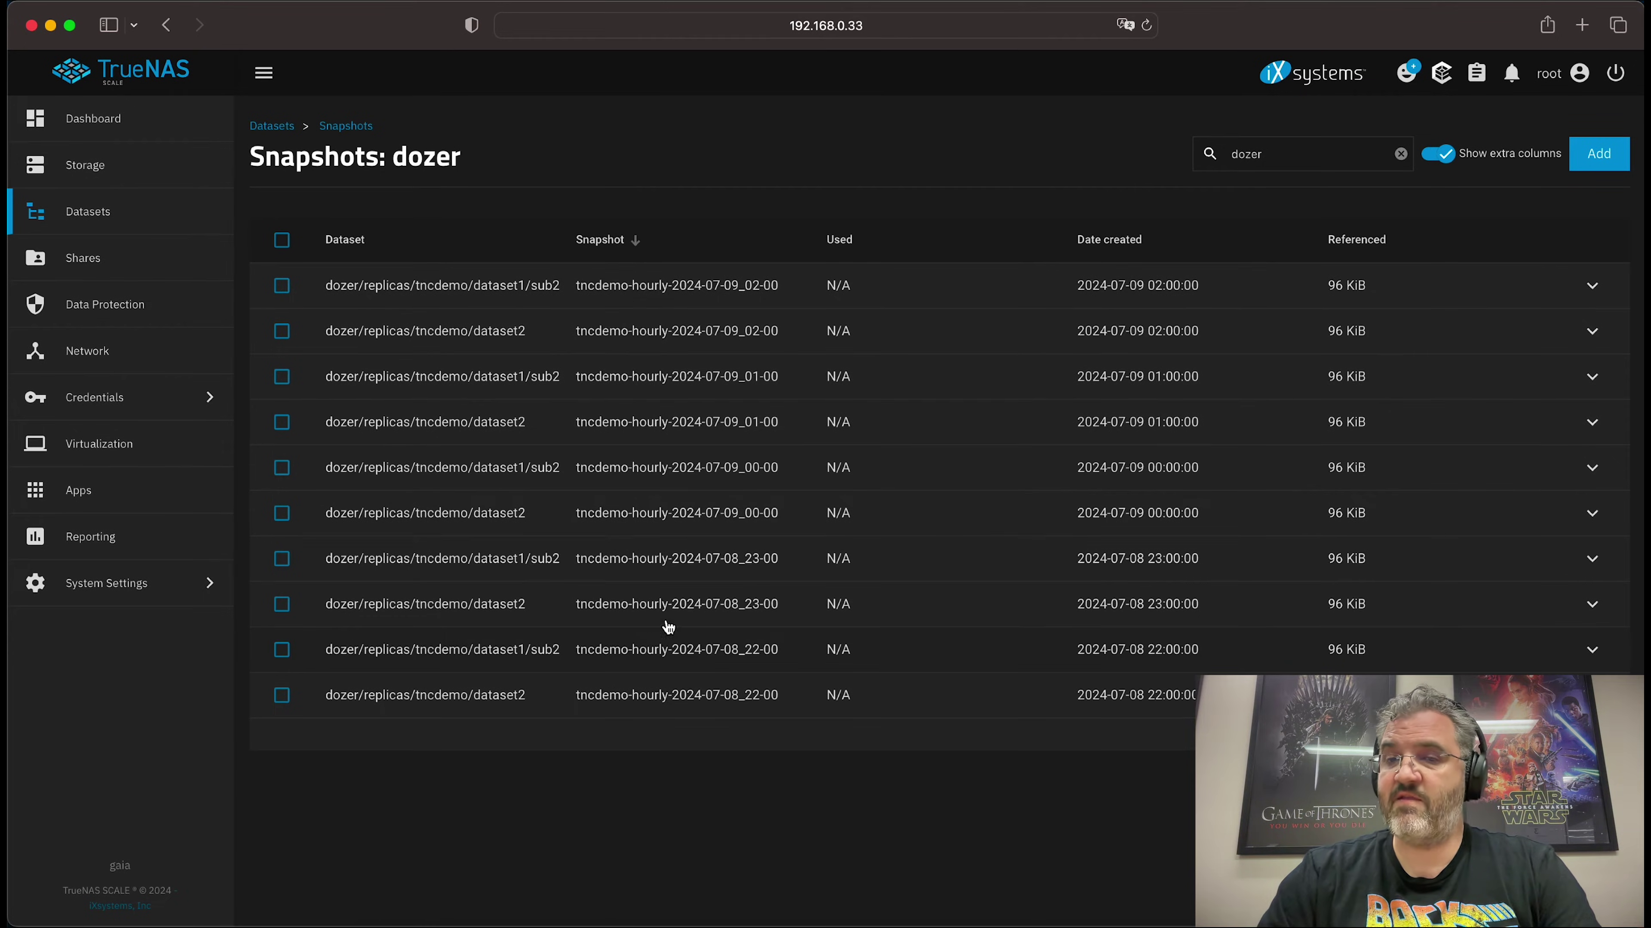
Step: Filter snapshots by 'manual', show 100 per page, and sort by Referenced size descending
{"action": "type", "text": "manual"}
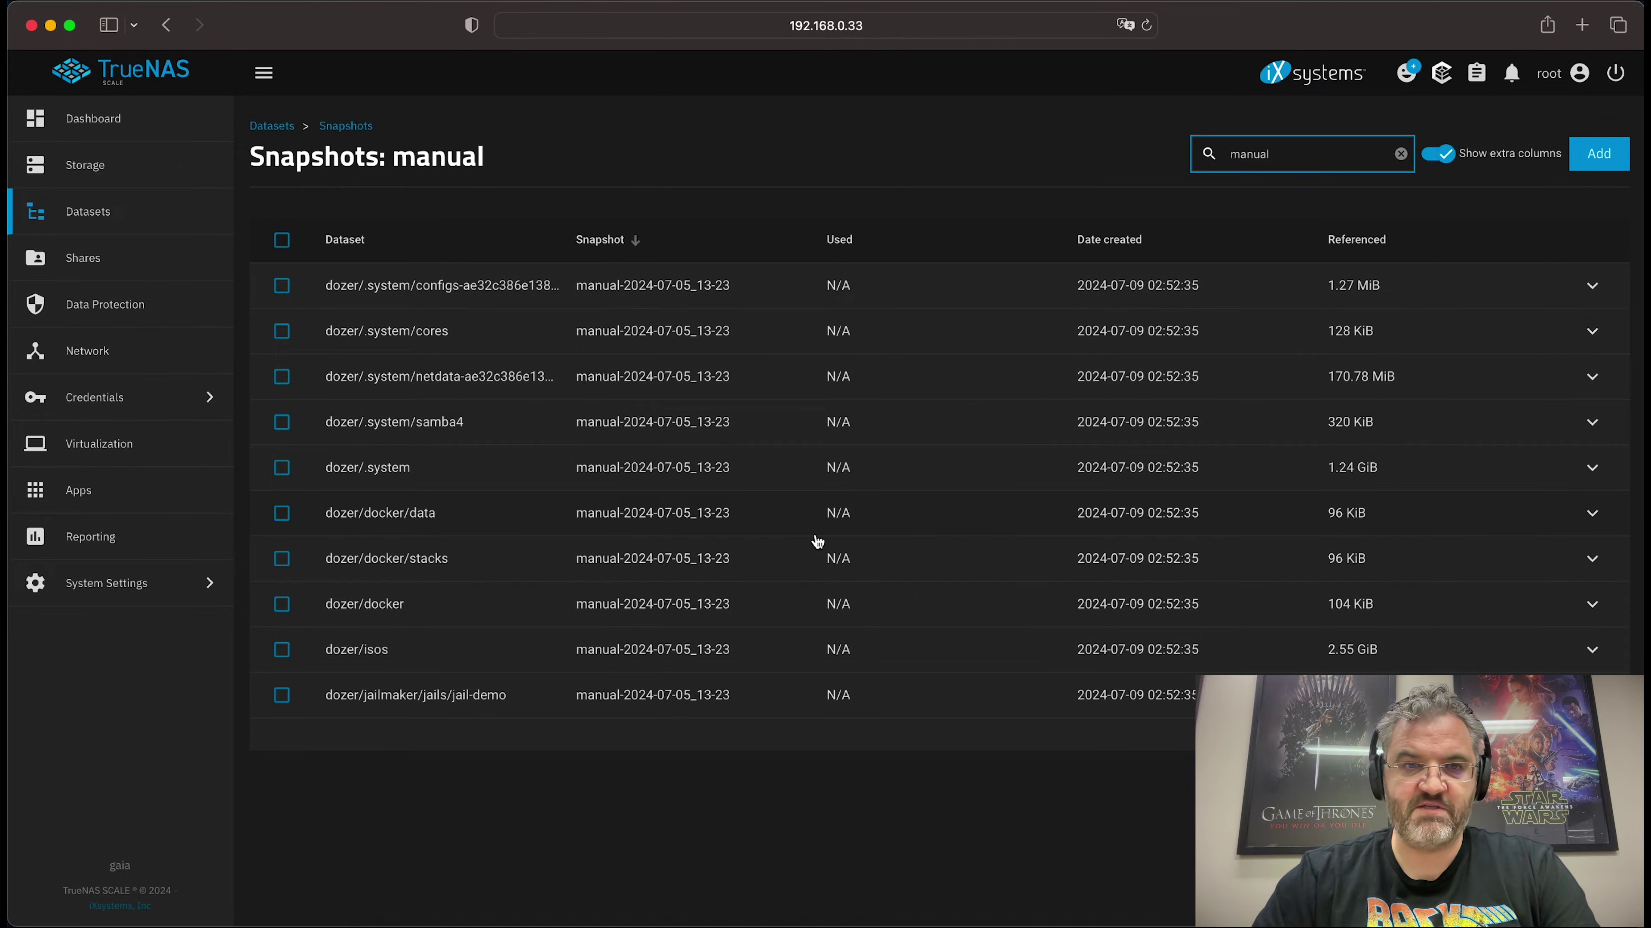
{"action": "left_click", "coordinate": [1342, 734]}
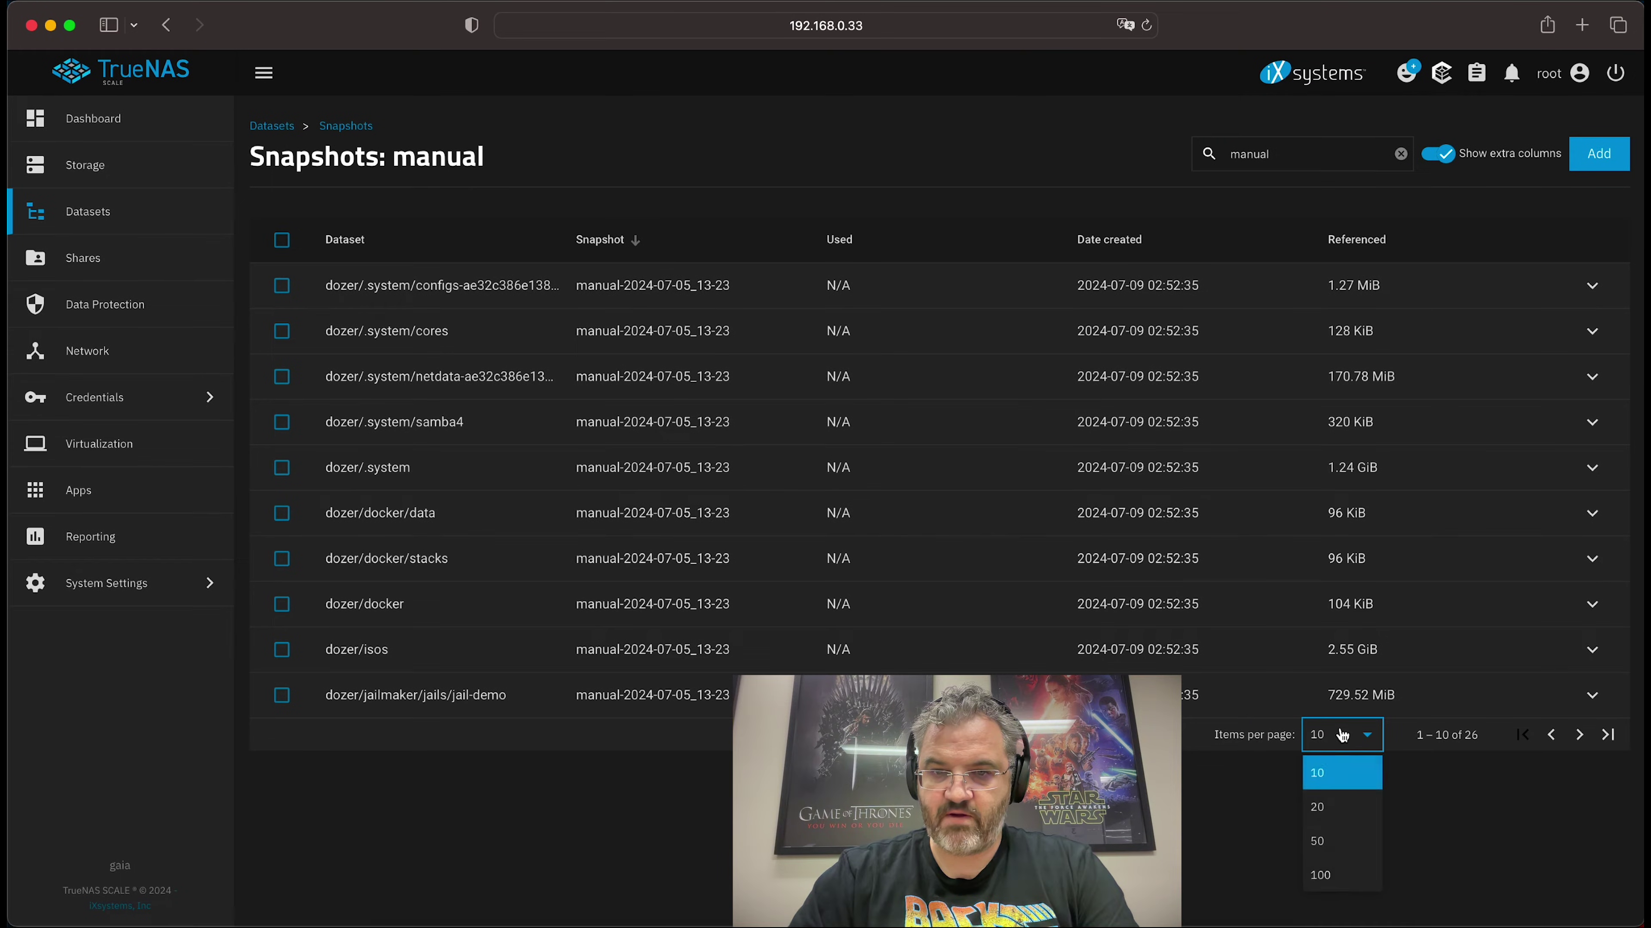
{"action": "left_click", "coordinate": [1326, 874]}
{"action": "scroll", "coordinate": [1341, 623], "scroll_direction": "up", "scroll_amount": 10}
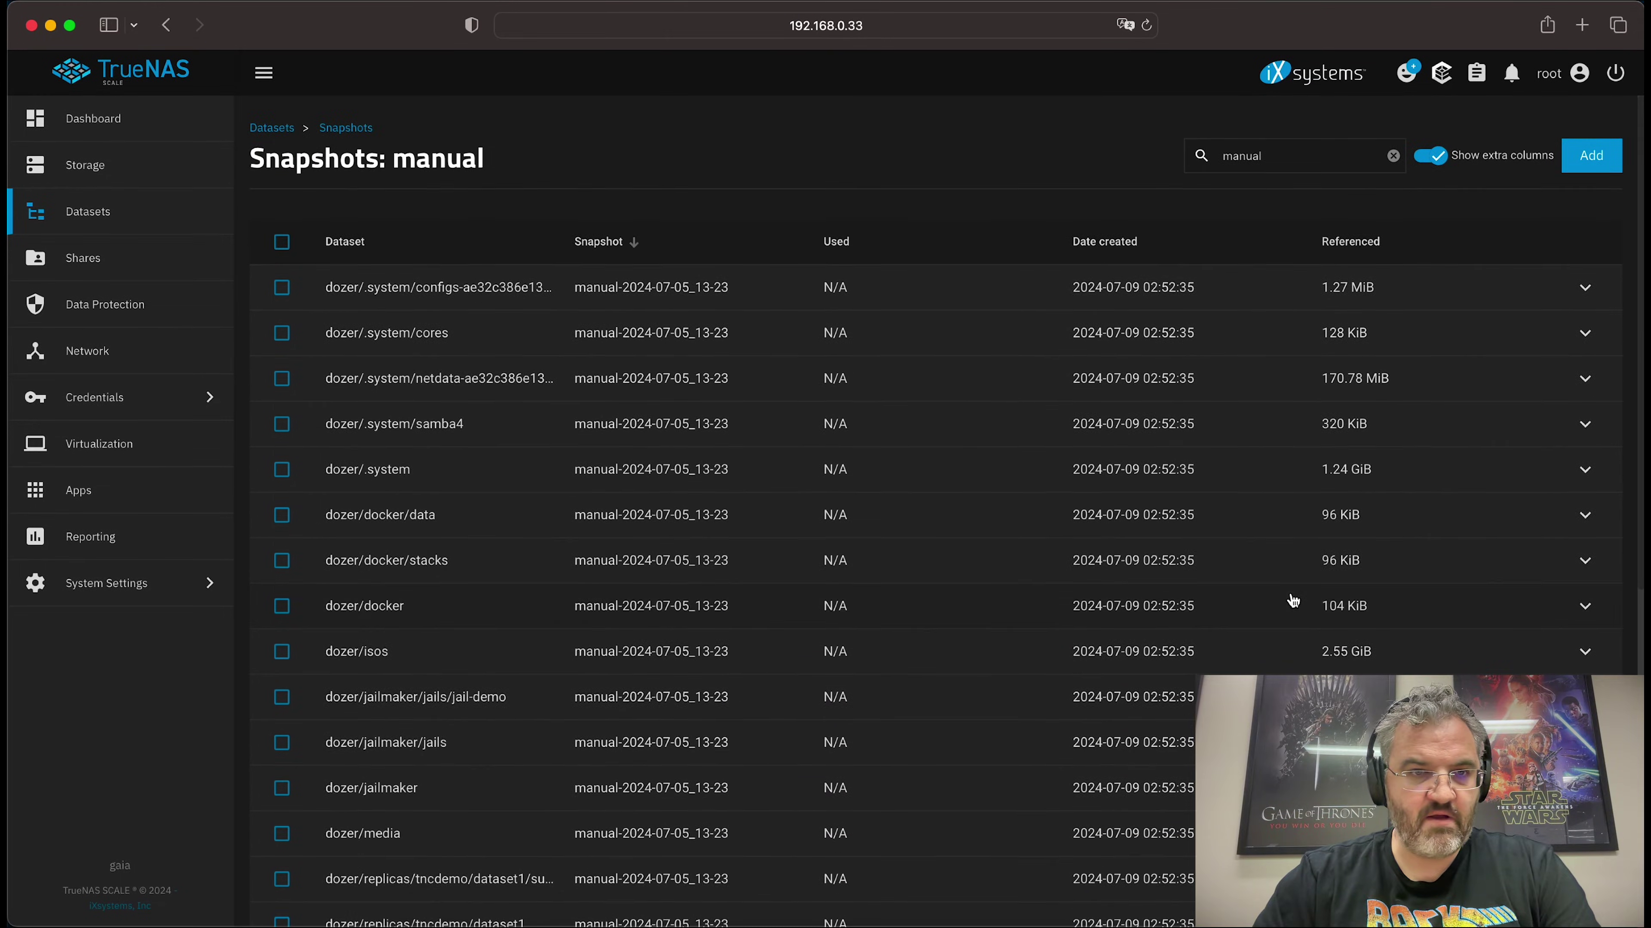
{"action": "left_click", "coordinate": [1113, 242]}
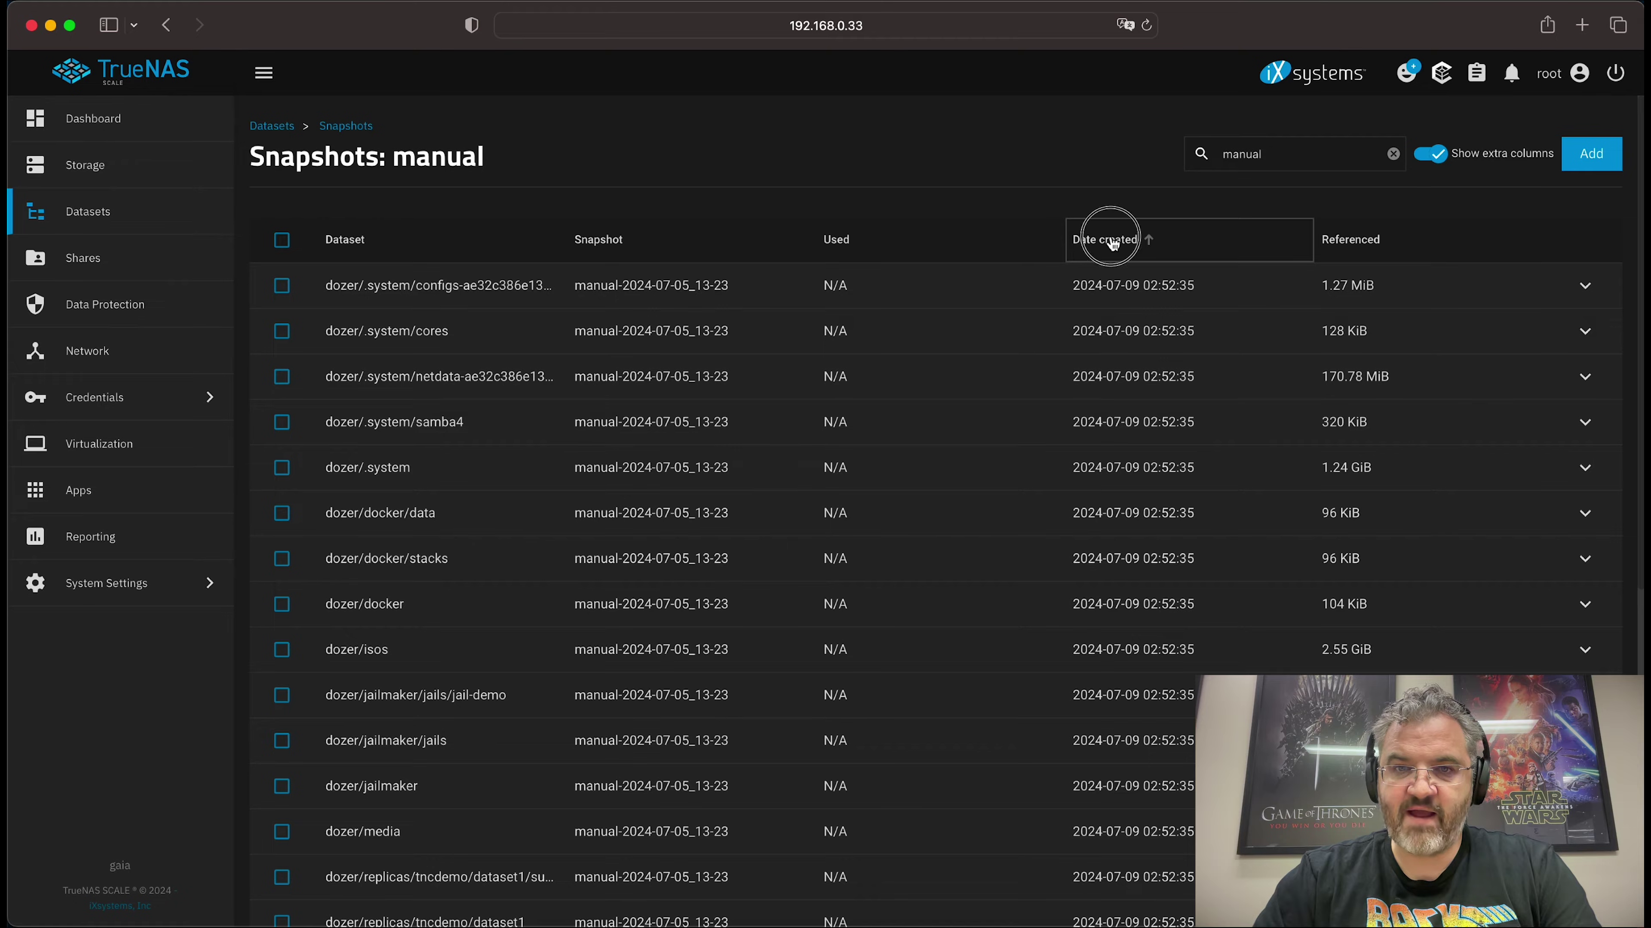
{"action": "left_click", "coordinate": [863, 246]}
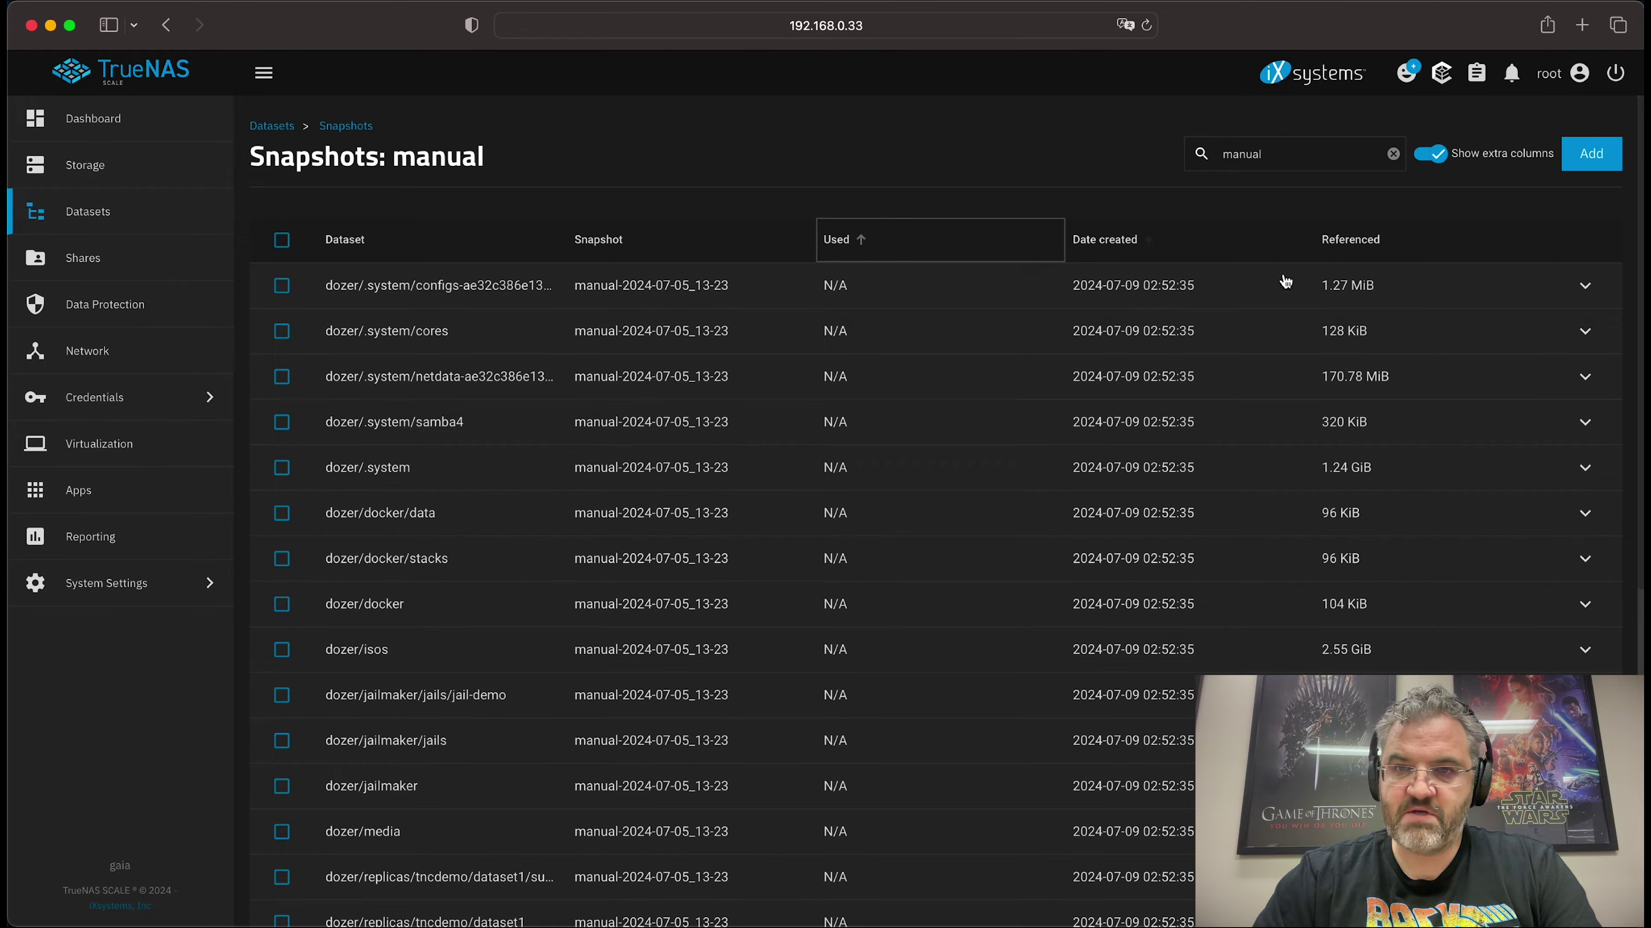
{"action": "left_click", "coordinate": [1343, 253]}
{"action": "left_click", "coordinate": [1344, 252]}
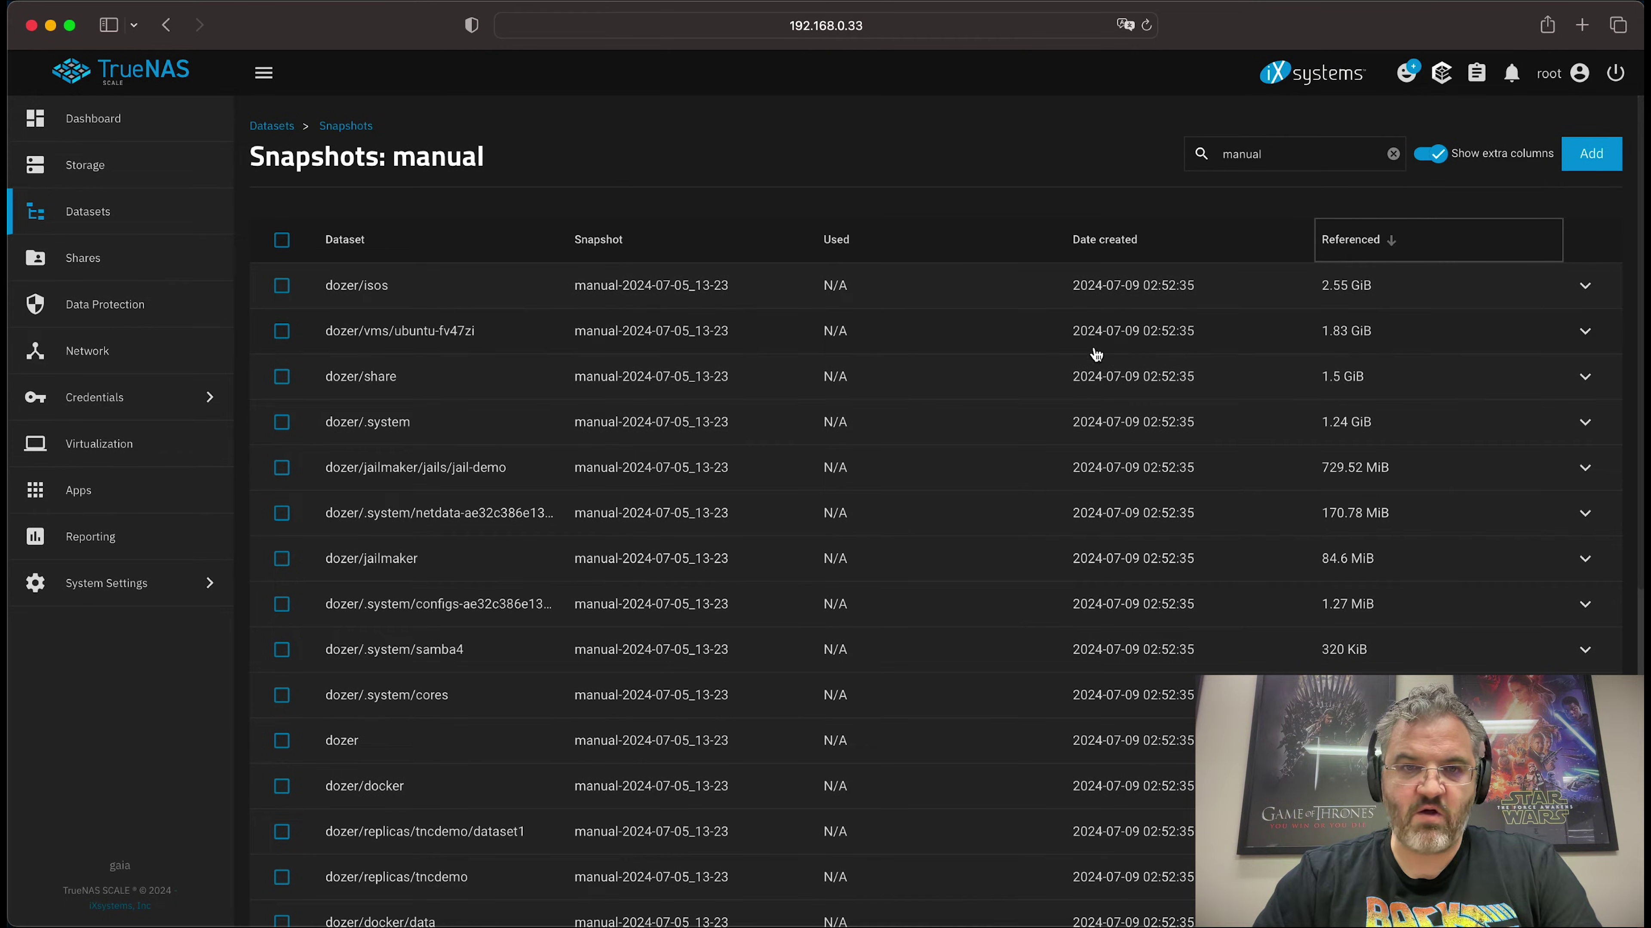
{"action": "left_click", "coordinate": [272, 127]}
Step: Select the share dataset and open its list of snapshots
{"action": "left_click", "coordinate": [382, 688]}
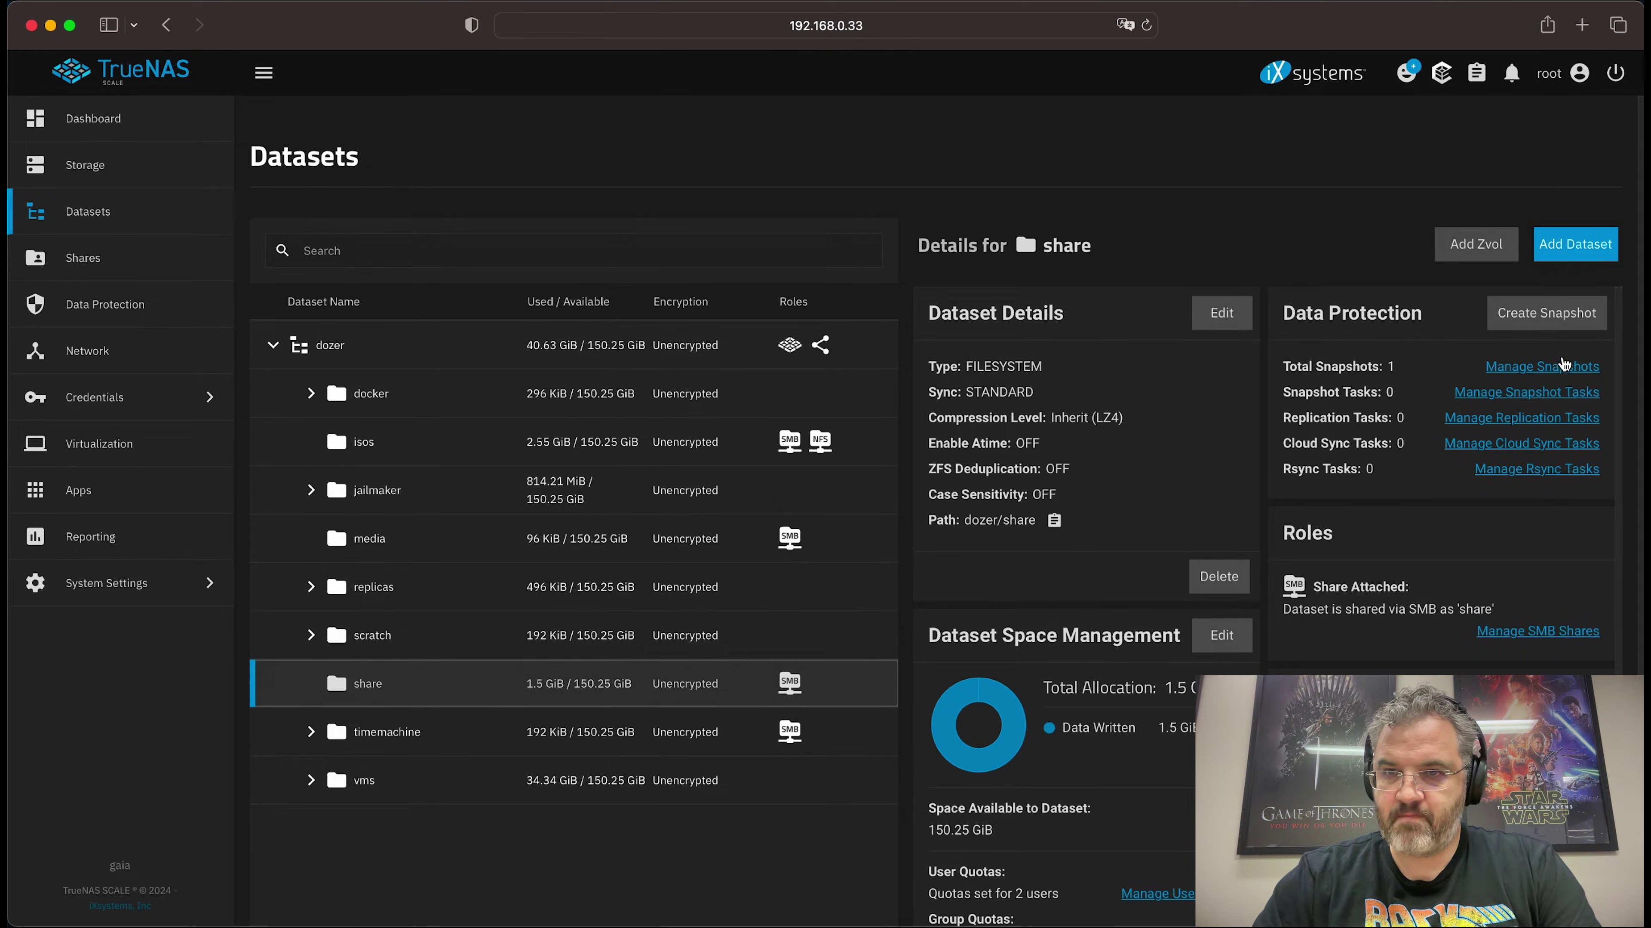
{"action": "left_click", "coordinate": [1564, 368]}
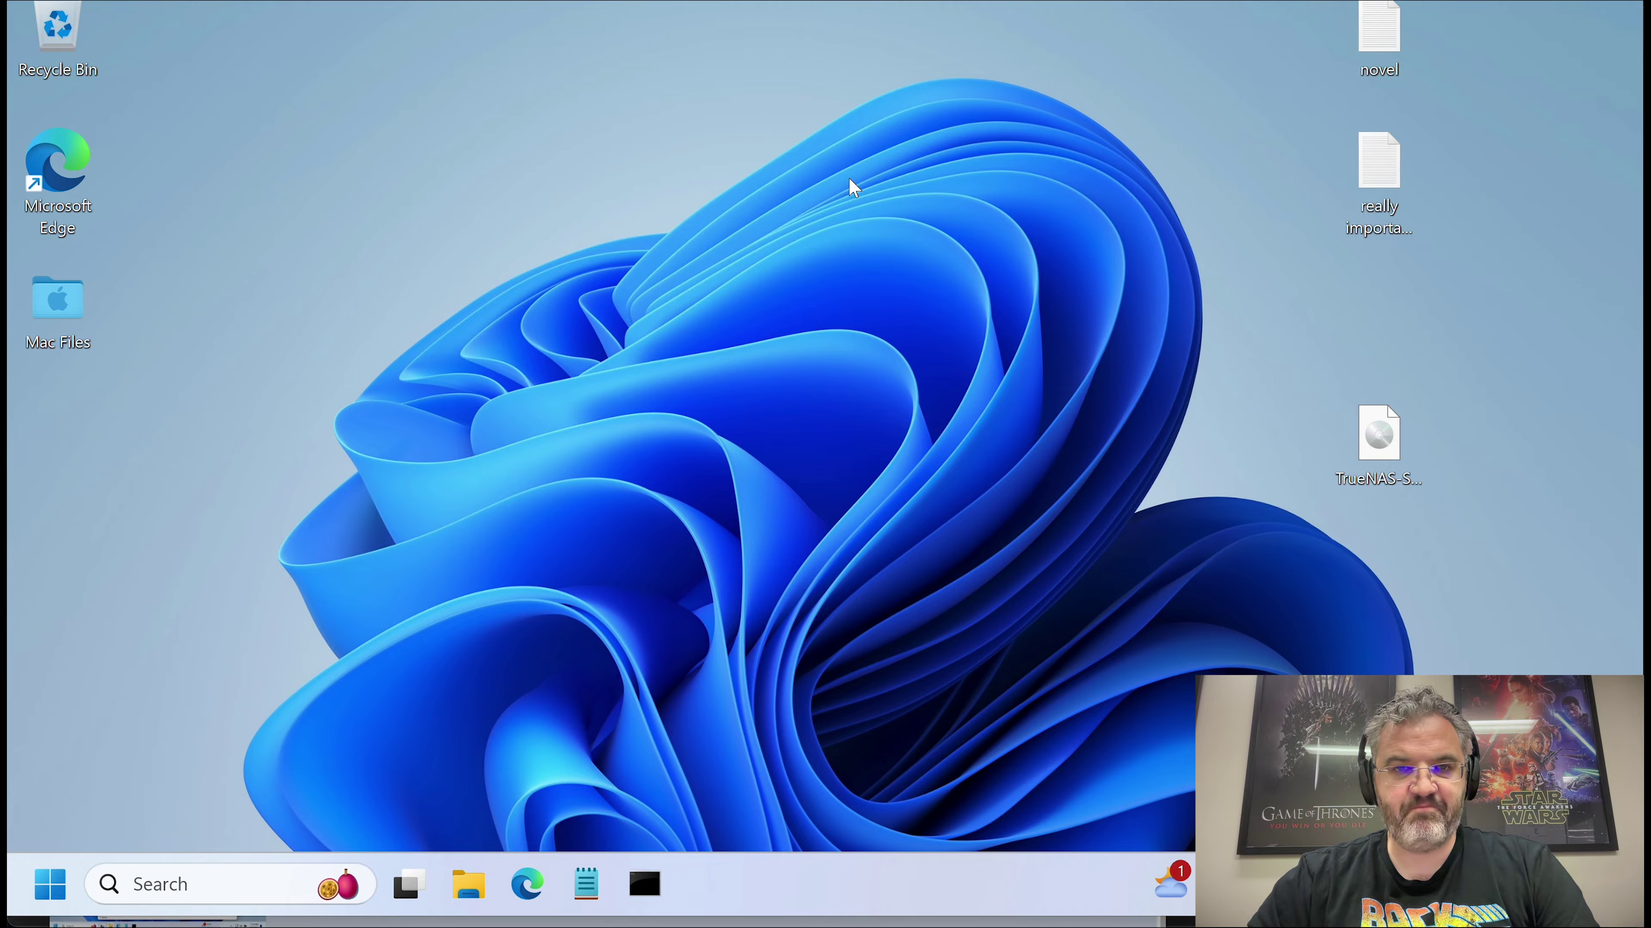
Step: Open the network share folder in File Explorer and check its Previous Versions in Properties
{"action": "key", "text": "super+e"}
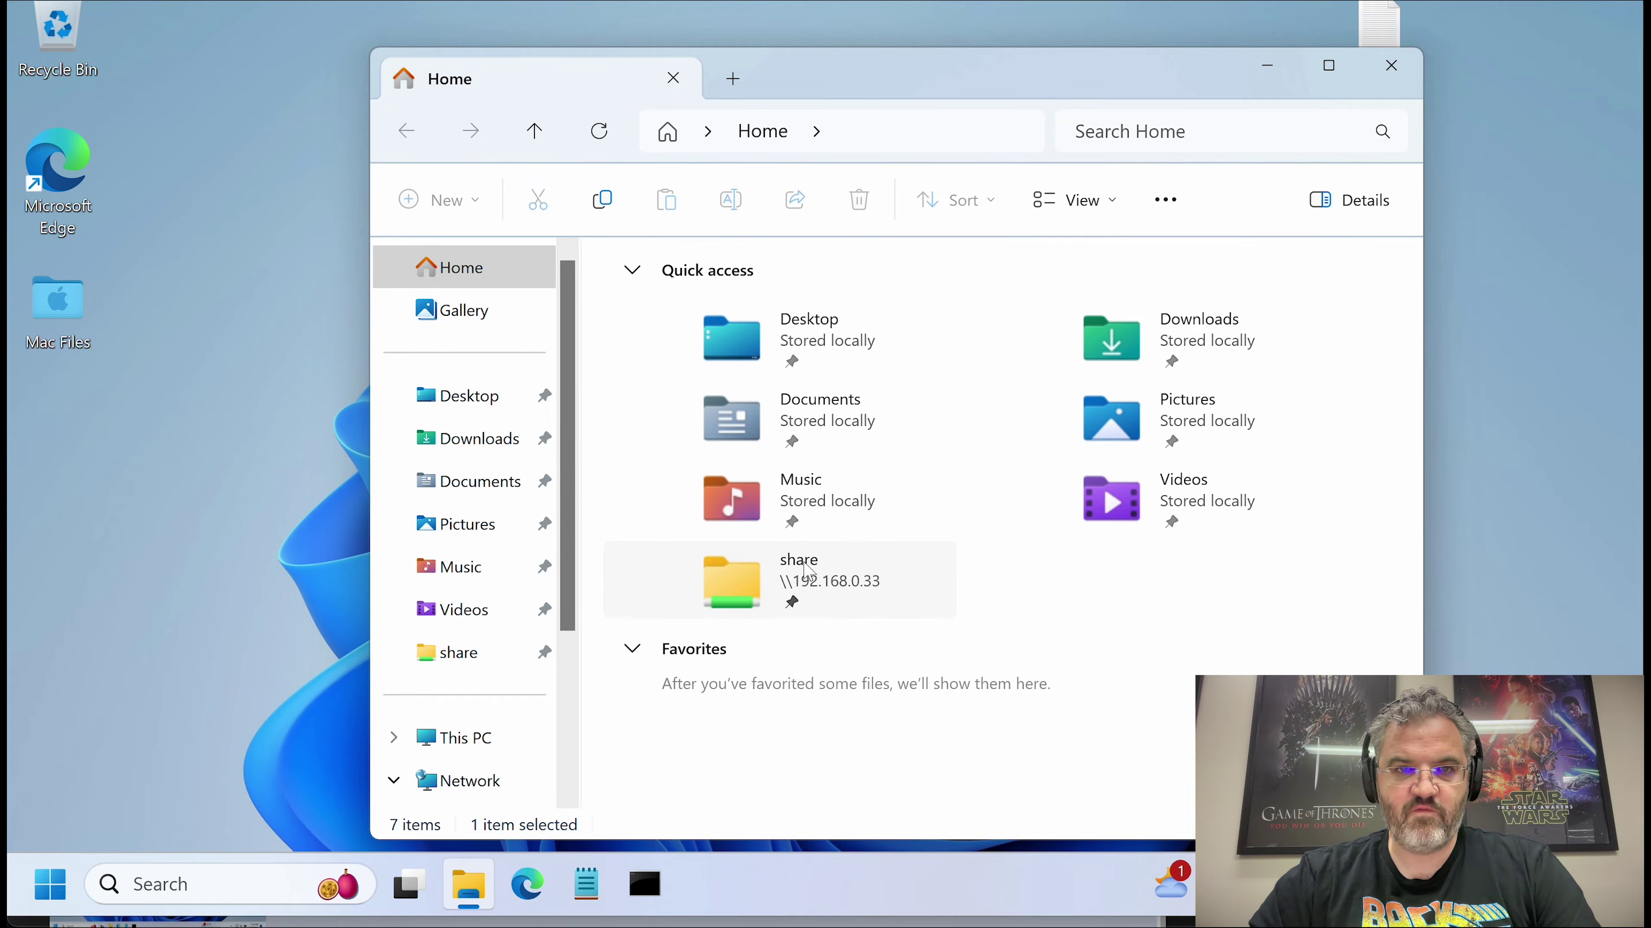
{"action": "double_click", "coordinate": [839, 583]}
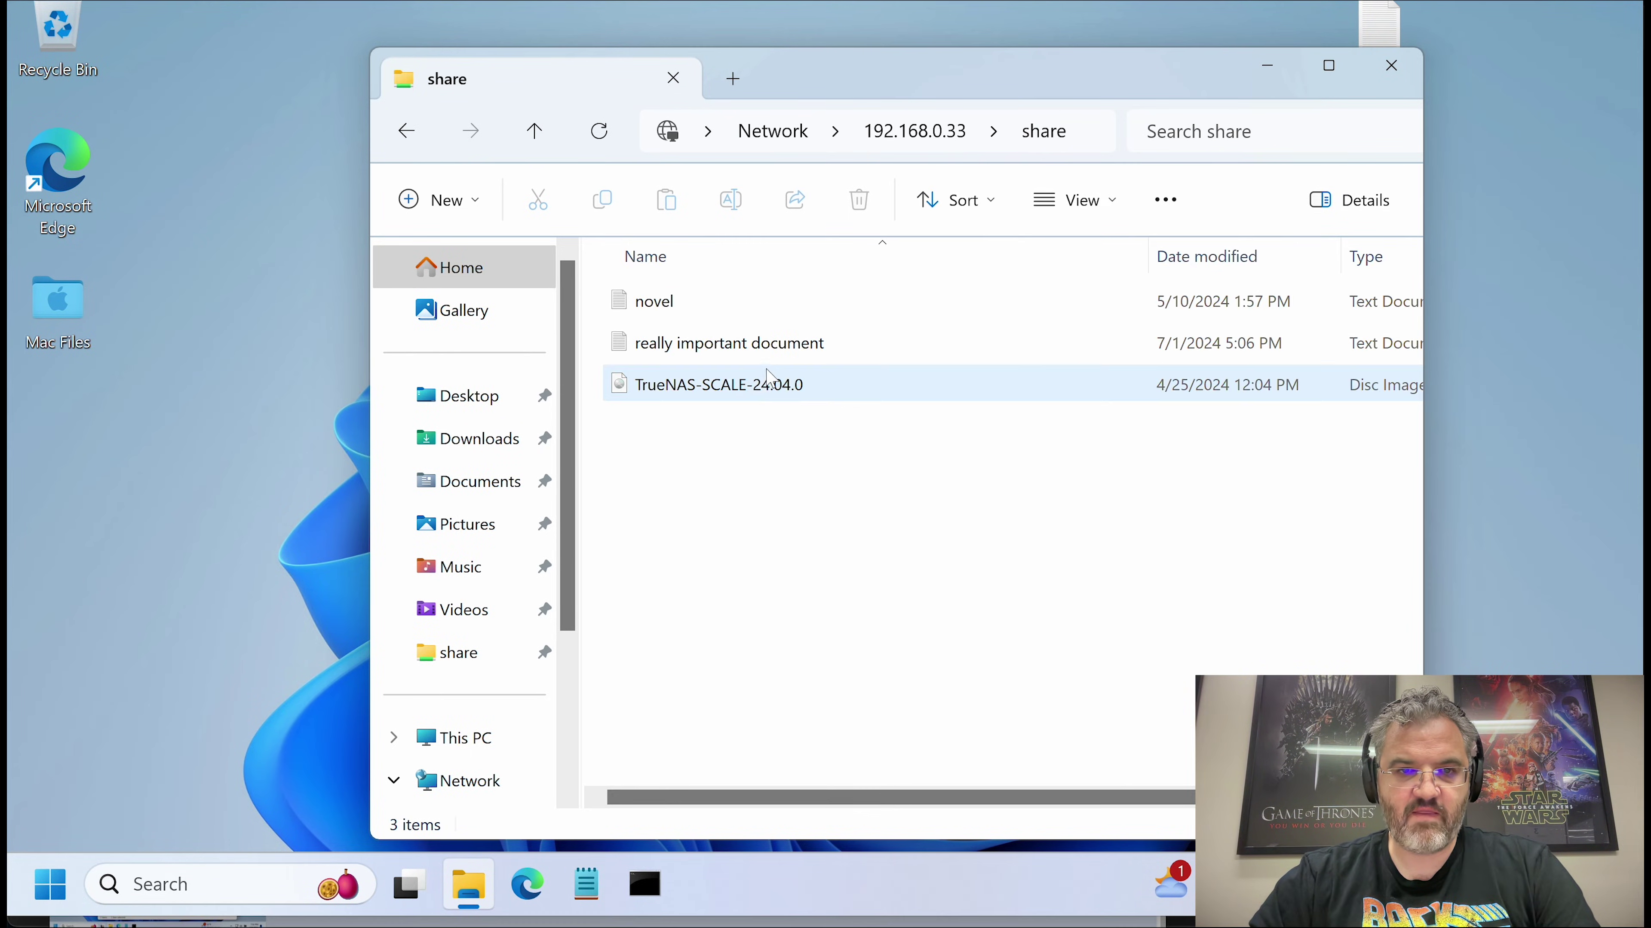
{"action": "left_click", "coordinate": [856, 528]}
{"action": "right_click", "coordinate": [855, 528]}
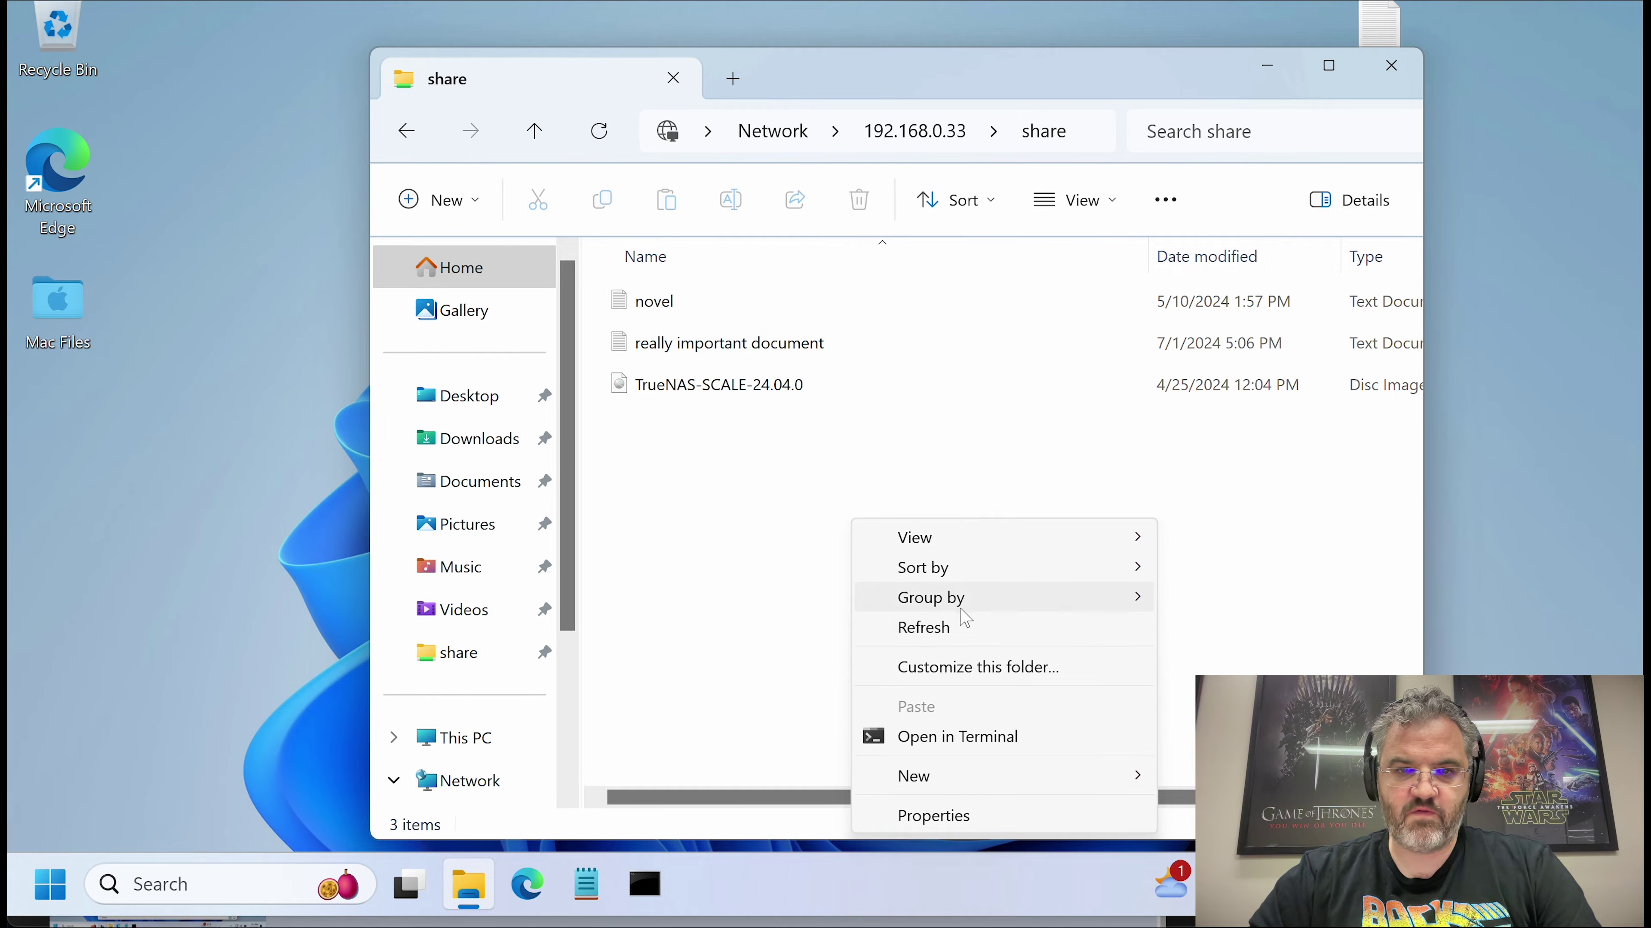
{"action": "left_click", "coordinate": [941, 821]}
{"action": "left_click", "coordinate": [674, 258]}
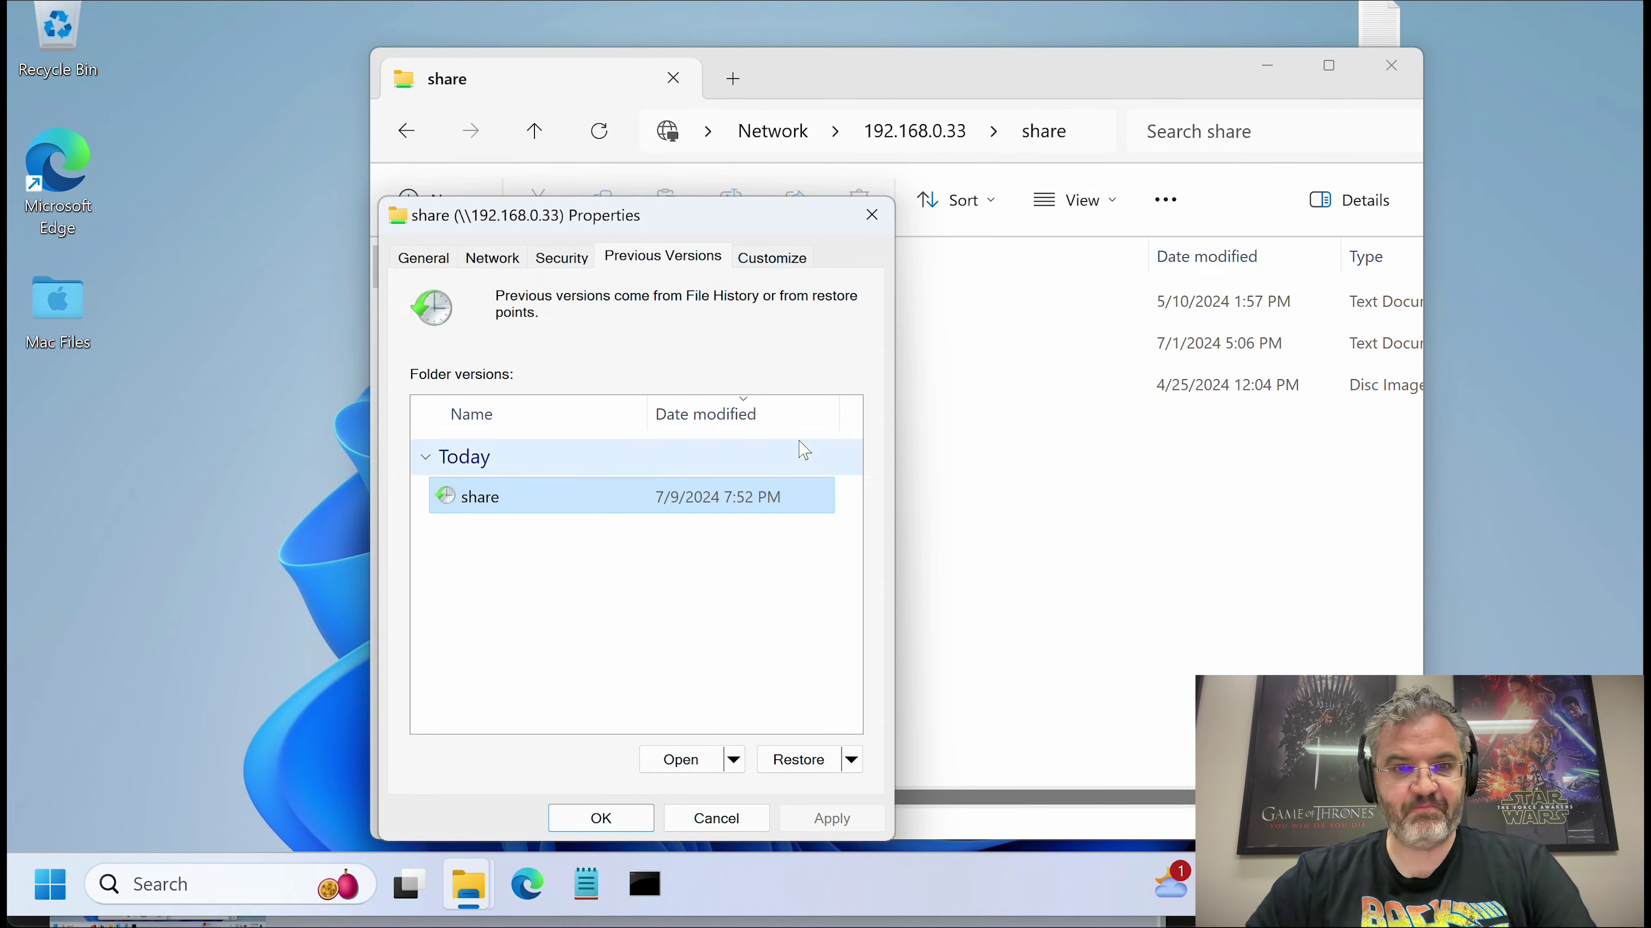
{"action": "left_click", "coordinate": [872, 214]}
Step: Delete the TrueNAS-SCALE-24.04.0 disc image and the novel file from the share
{"action": "left_click", "coordinate": [718, 396]}
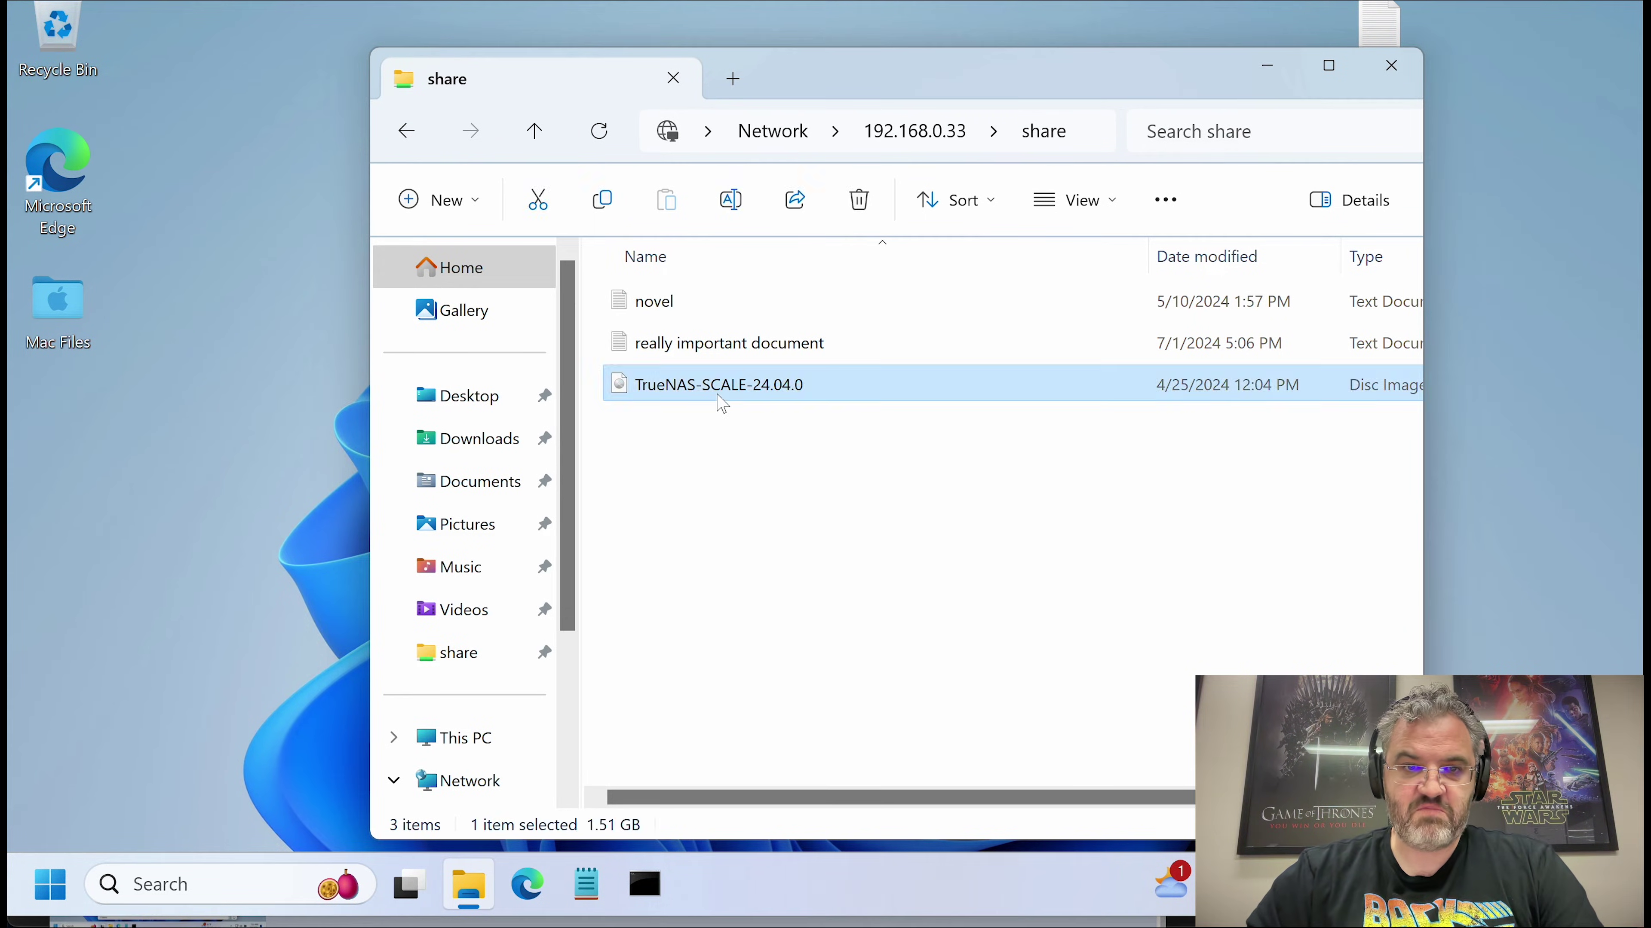
{"action": "left_click", "coordinate": [871, 209]}
{"action": "left_click", "coordinate": [935, 509]}
{"action": "left_click", "coordinate": [663, 307]}
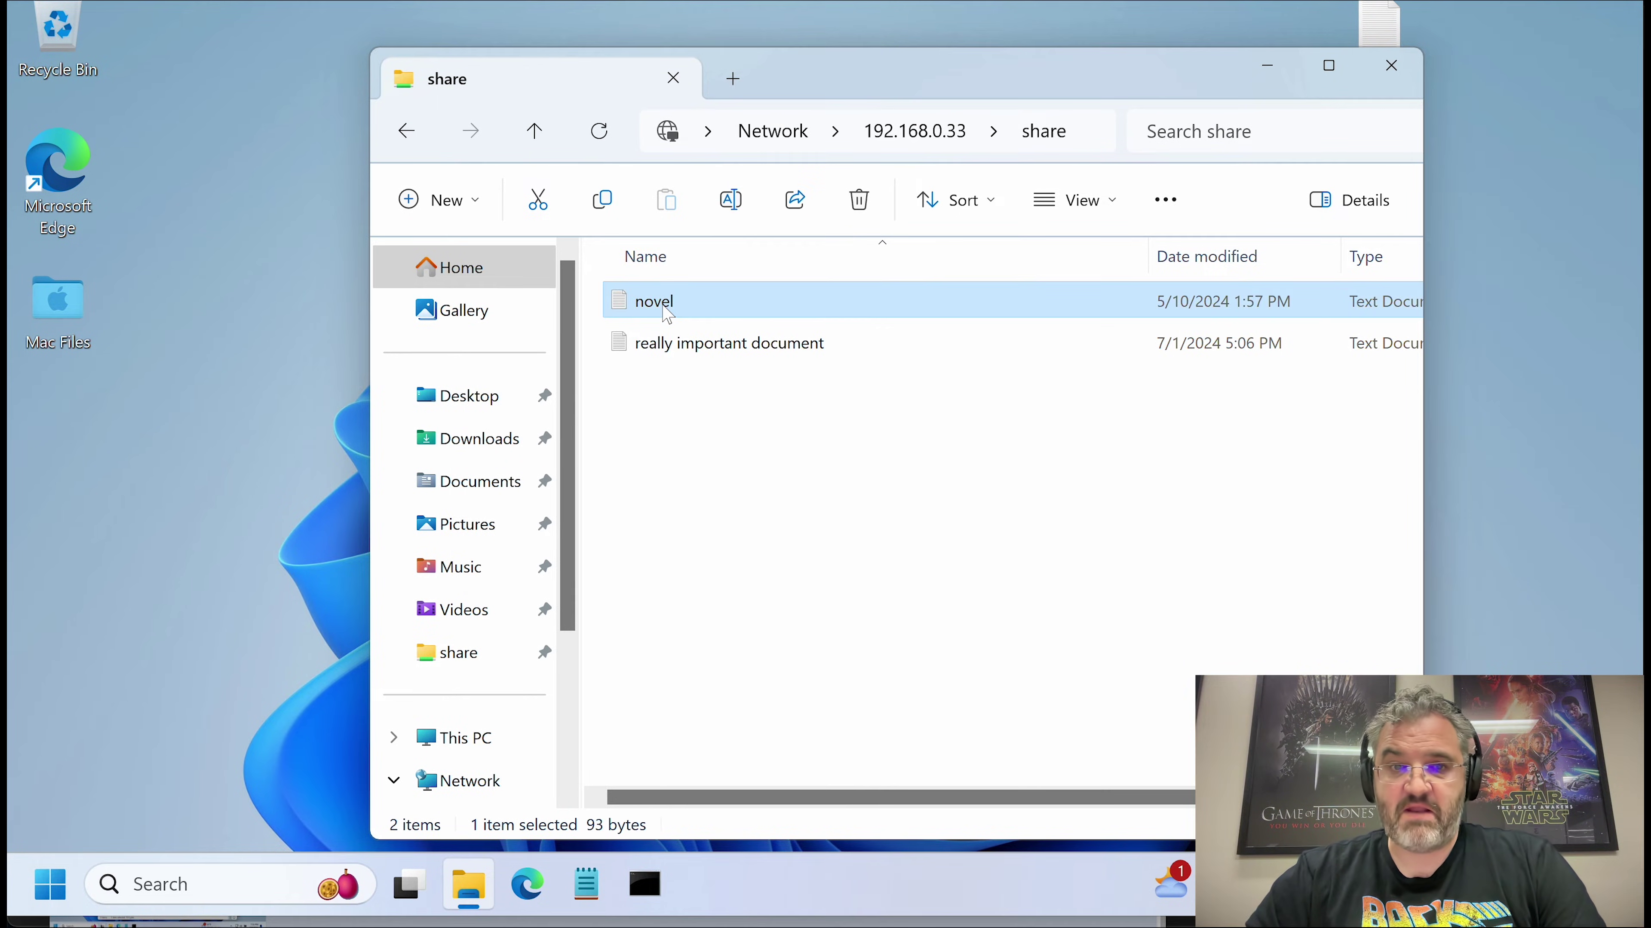
{"action": "left_click", "coordinate": [860, 207]}
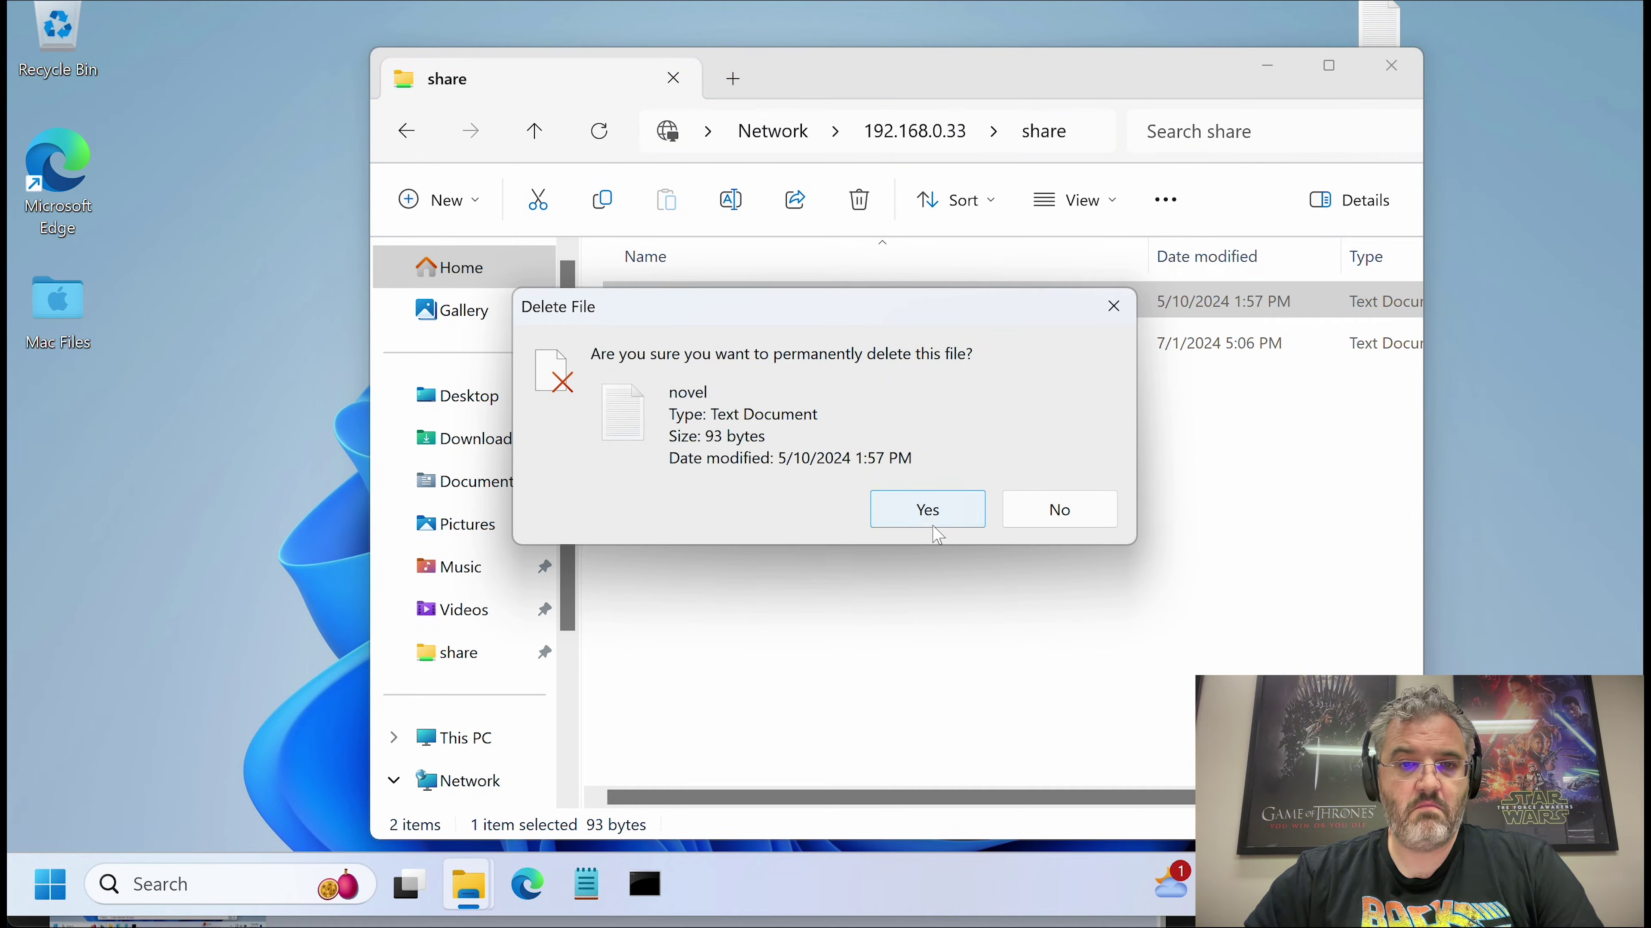
{"action": "left_click", "coordinate": [930, 510]}
Step: Overwrite really important document's text with 'CRYTOLOCKED' and save it
{"action": "left_click", "coordinate": [701, 317]}
{"action": "double_click", "coordinate": [705, 325]}
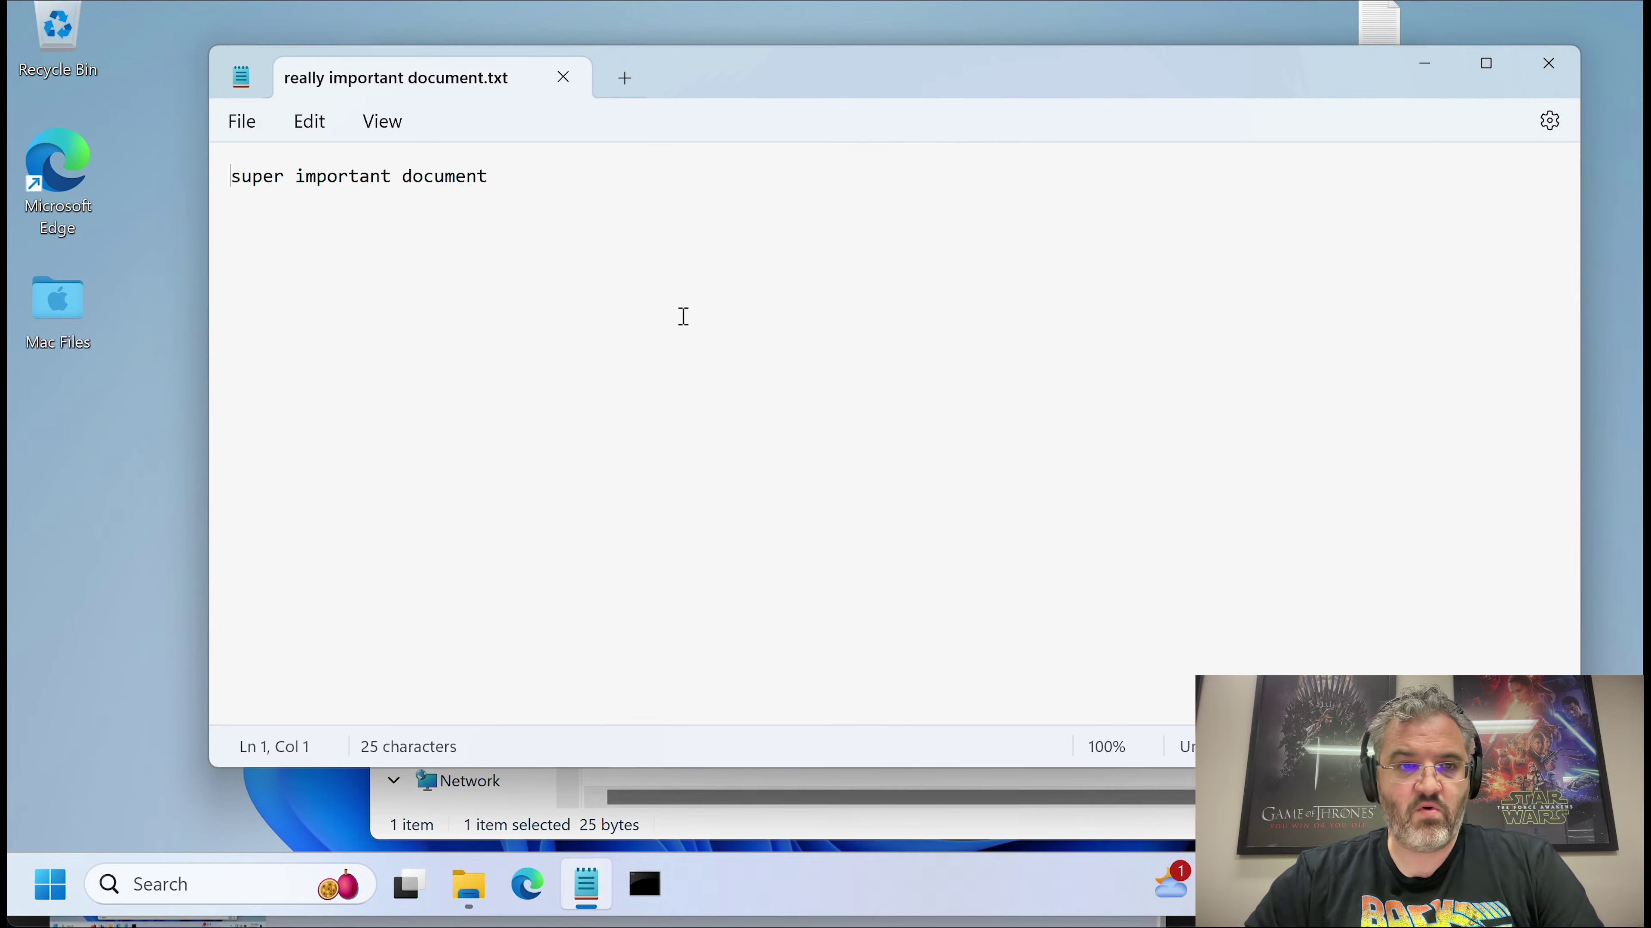
{"action": "key", "text": "shift+End"}
{"action": "type", "text": "CRYO"}
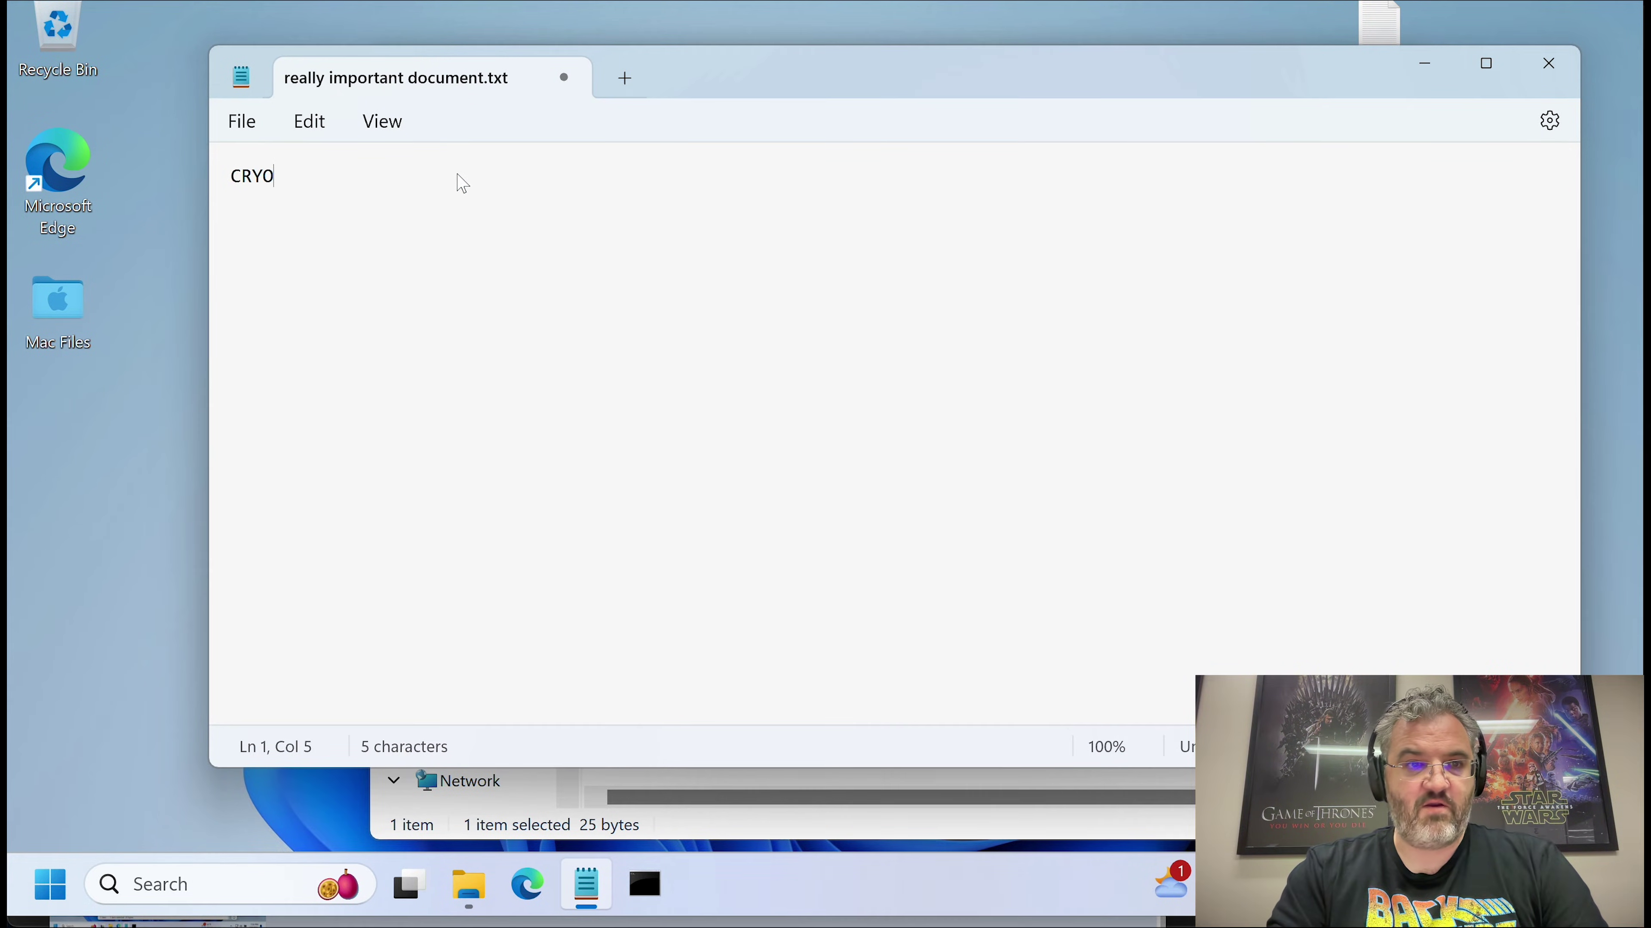
{"action": "key", "text": "BackSpace"}
{"action": "type", "text": "TOLOCKED"}
{"action": "key", "text": "ctrl+s"}
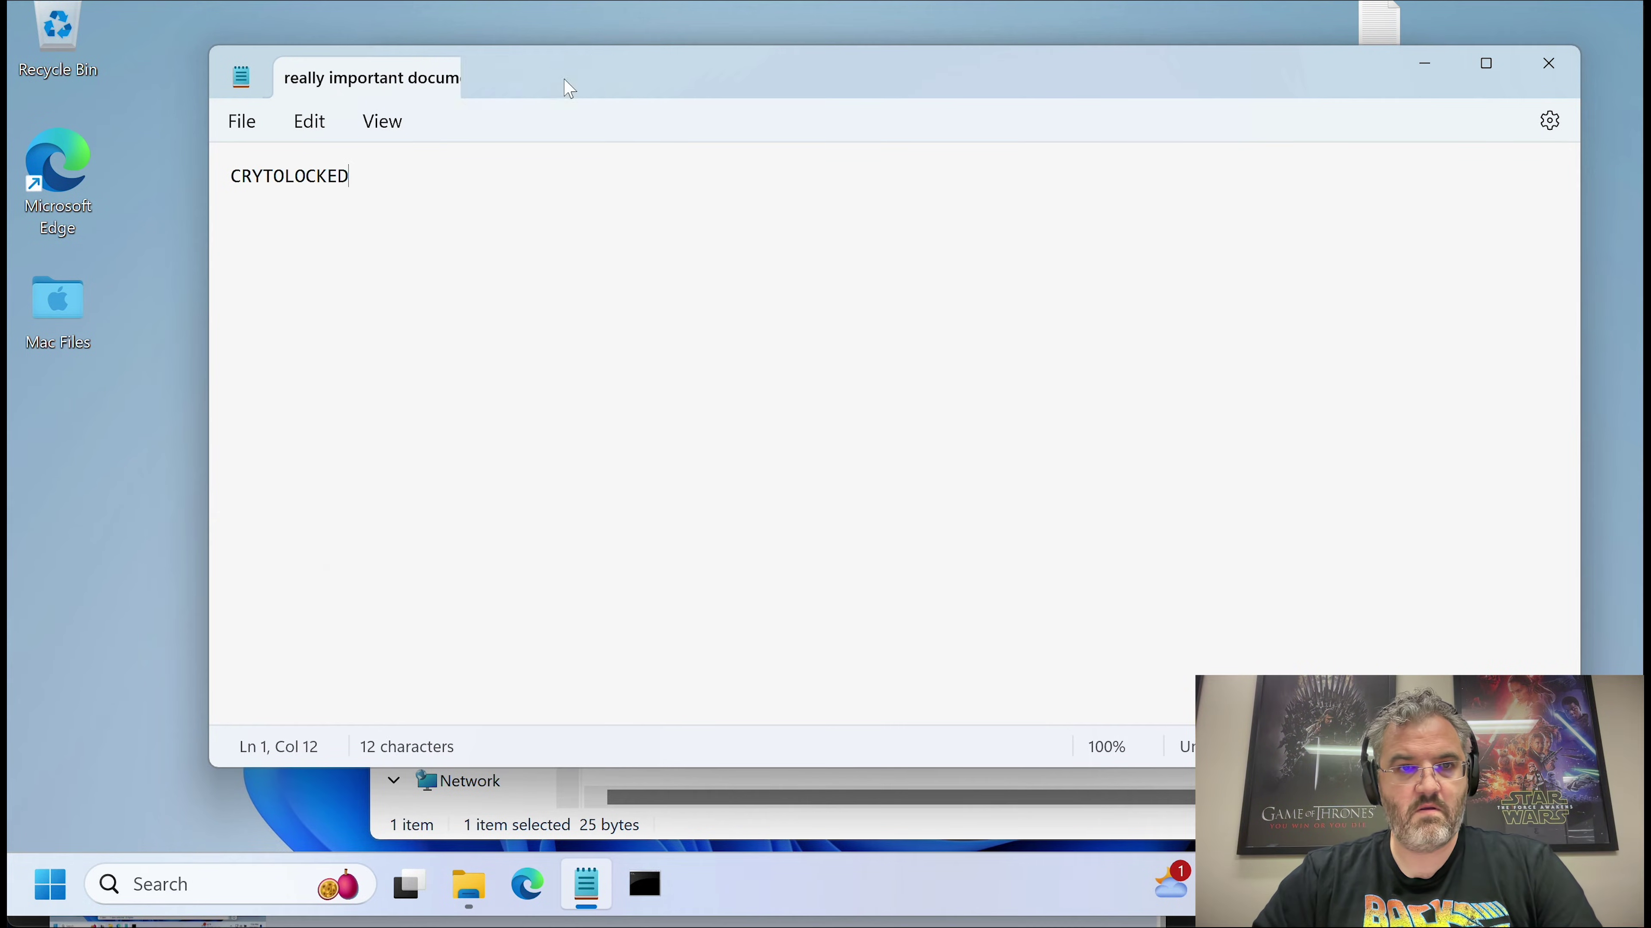
{"action": "left_click", "coordinate": [564, 78]}
Step: Restore really important document from its 7/1/2024 previous version and reopen it
{"action": "right_click", "coordinate": [720, 319]}
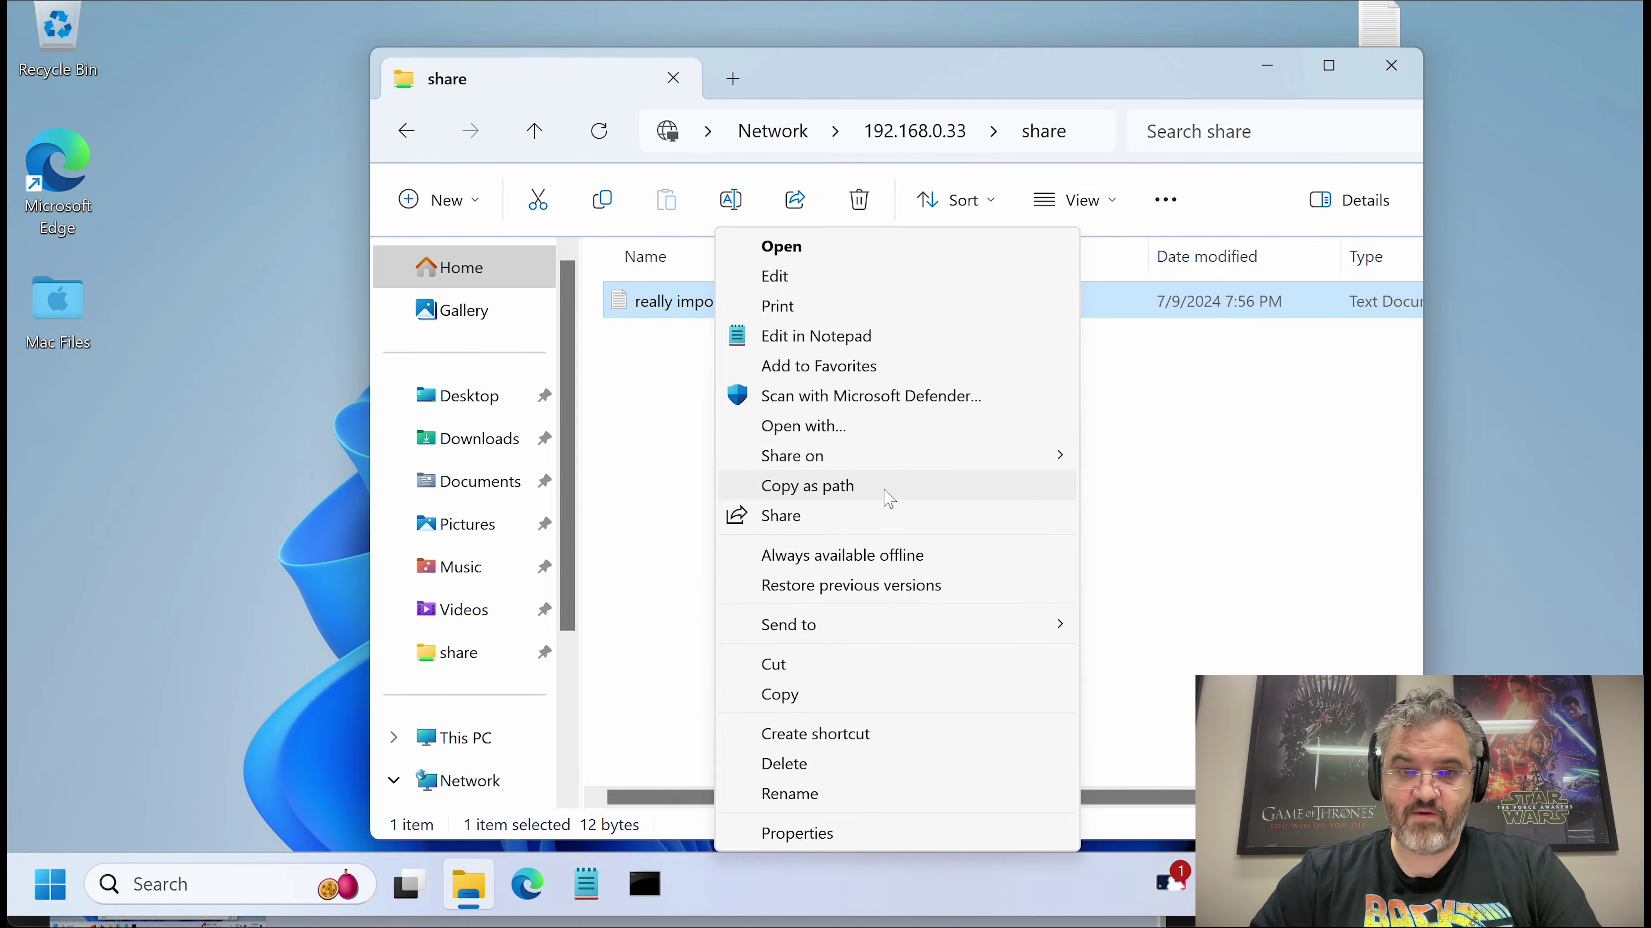
{"action": "left_click", "coordinate": [883, 834]}
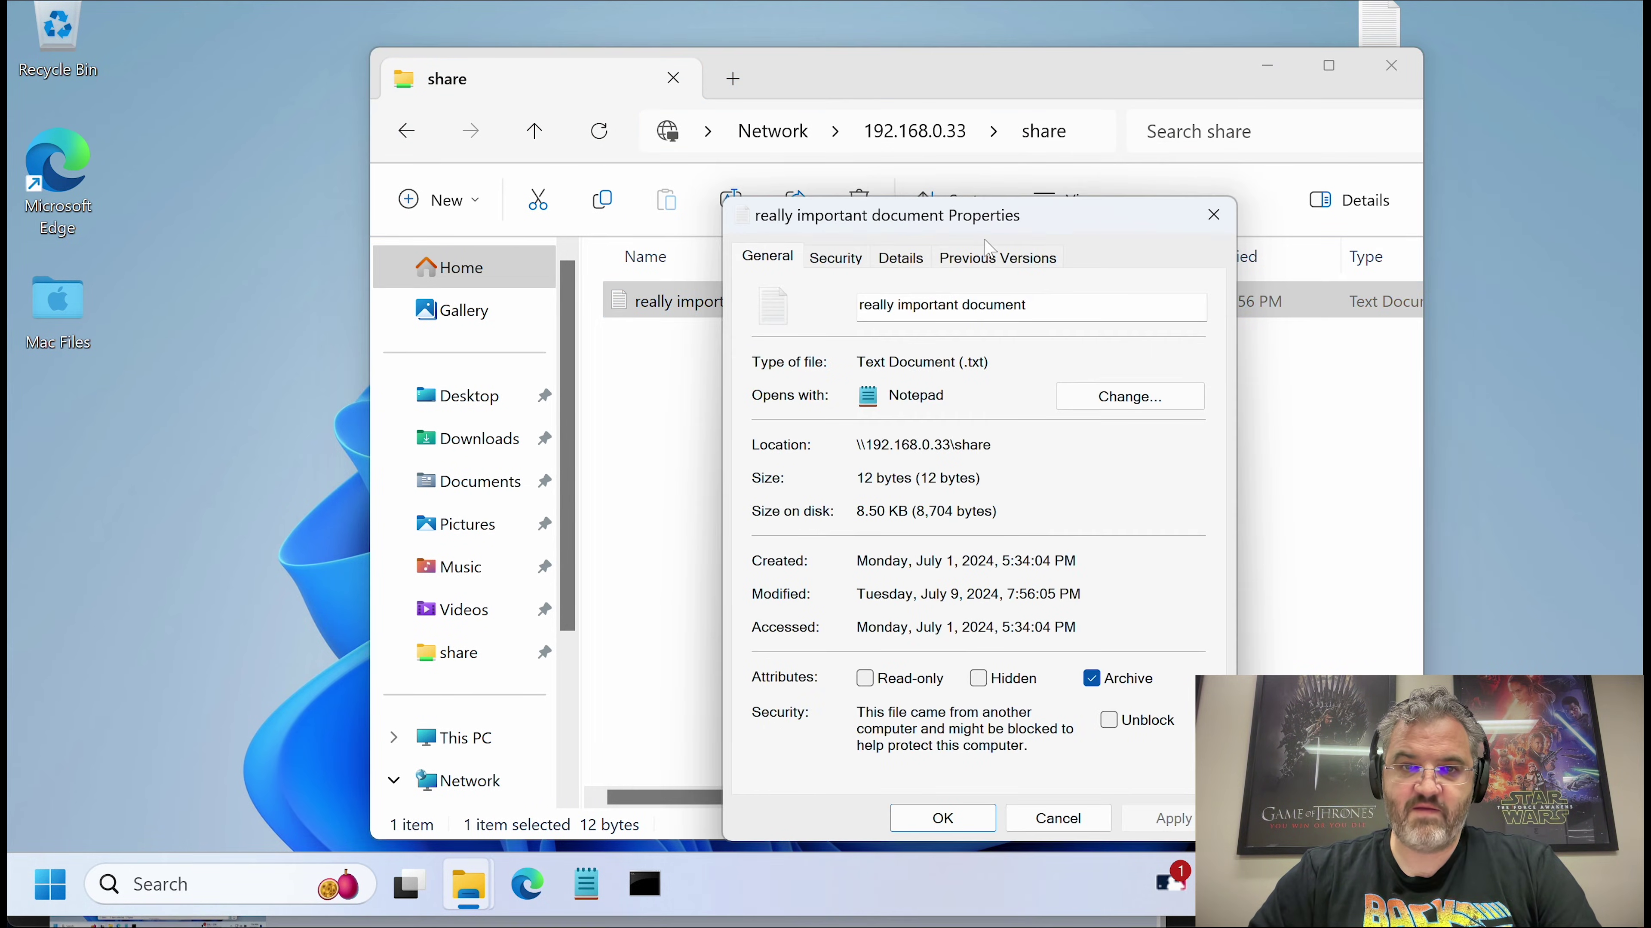
{"action": "left_click", "coordinate": [998, 255]}
{"action": "left_click", "coordinate": [904, 502]}
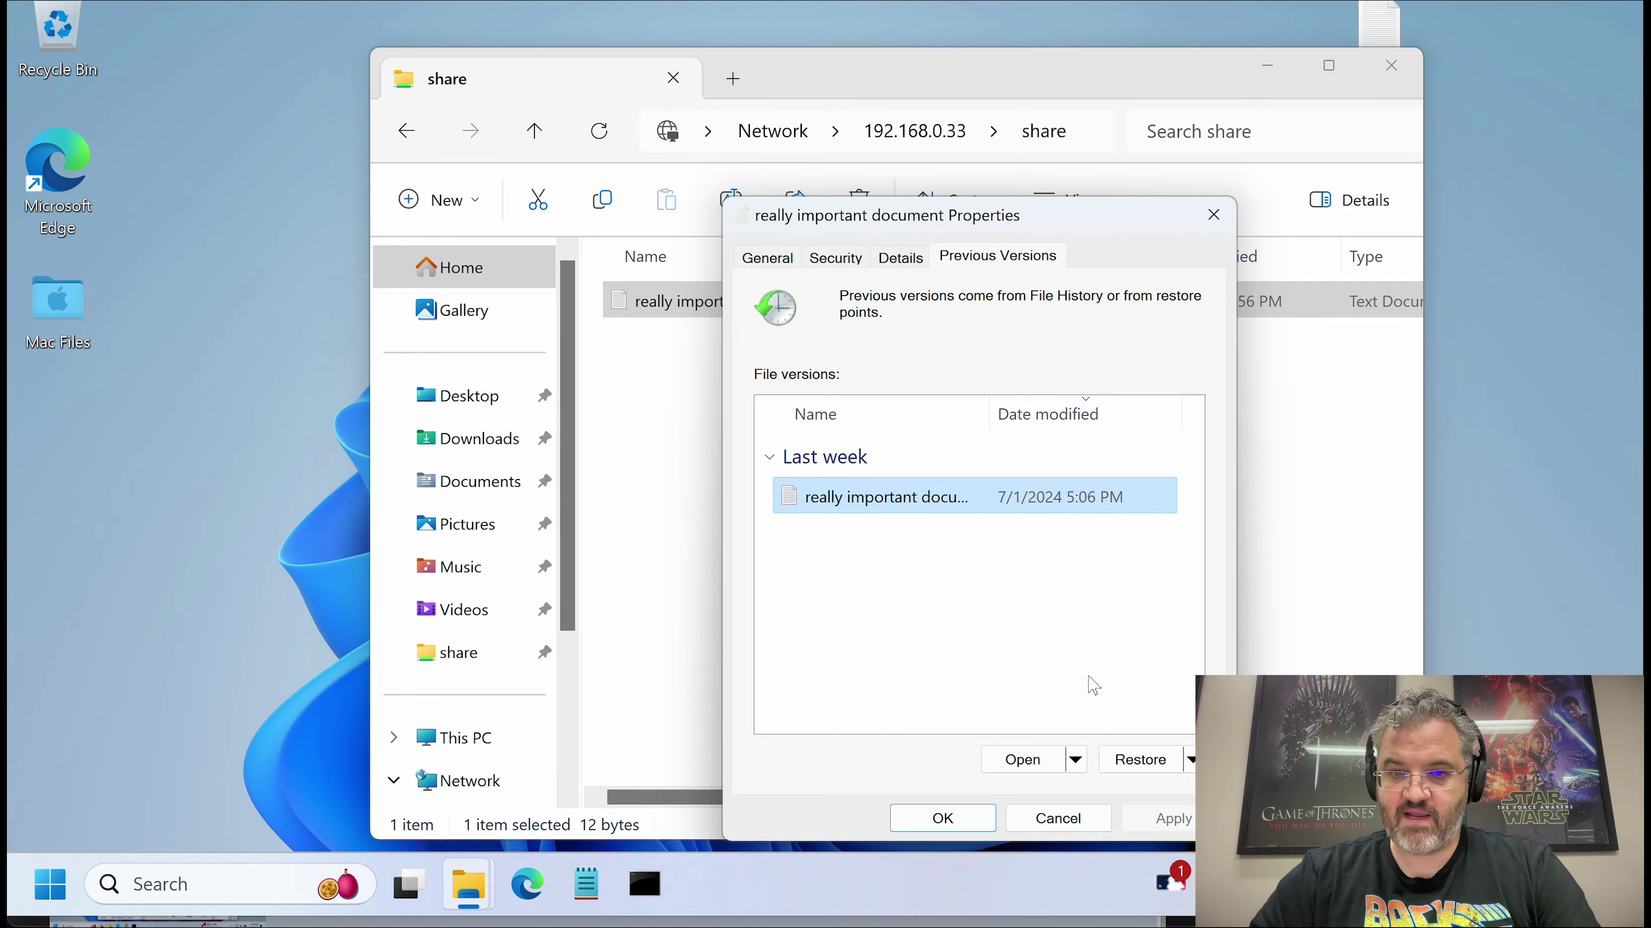
{"action": "left_click", "coordinate": [1138, 759]}
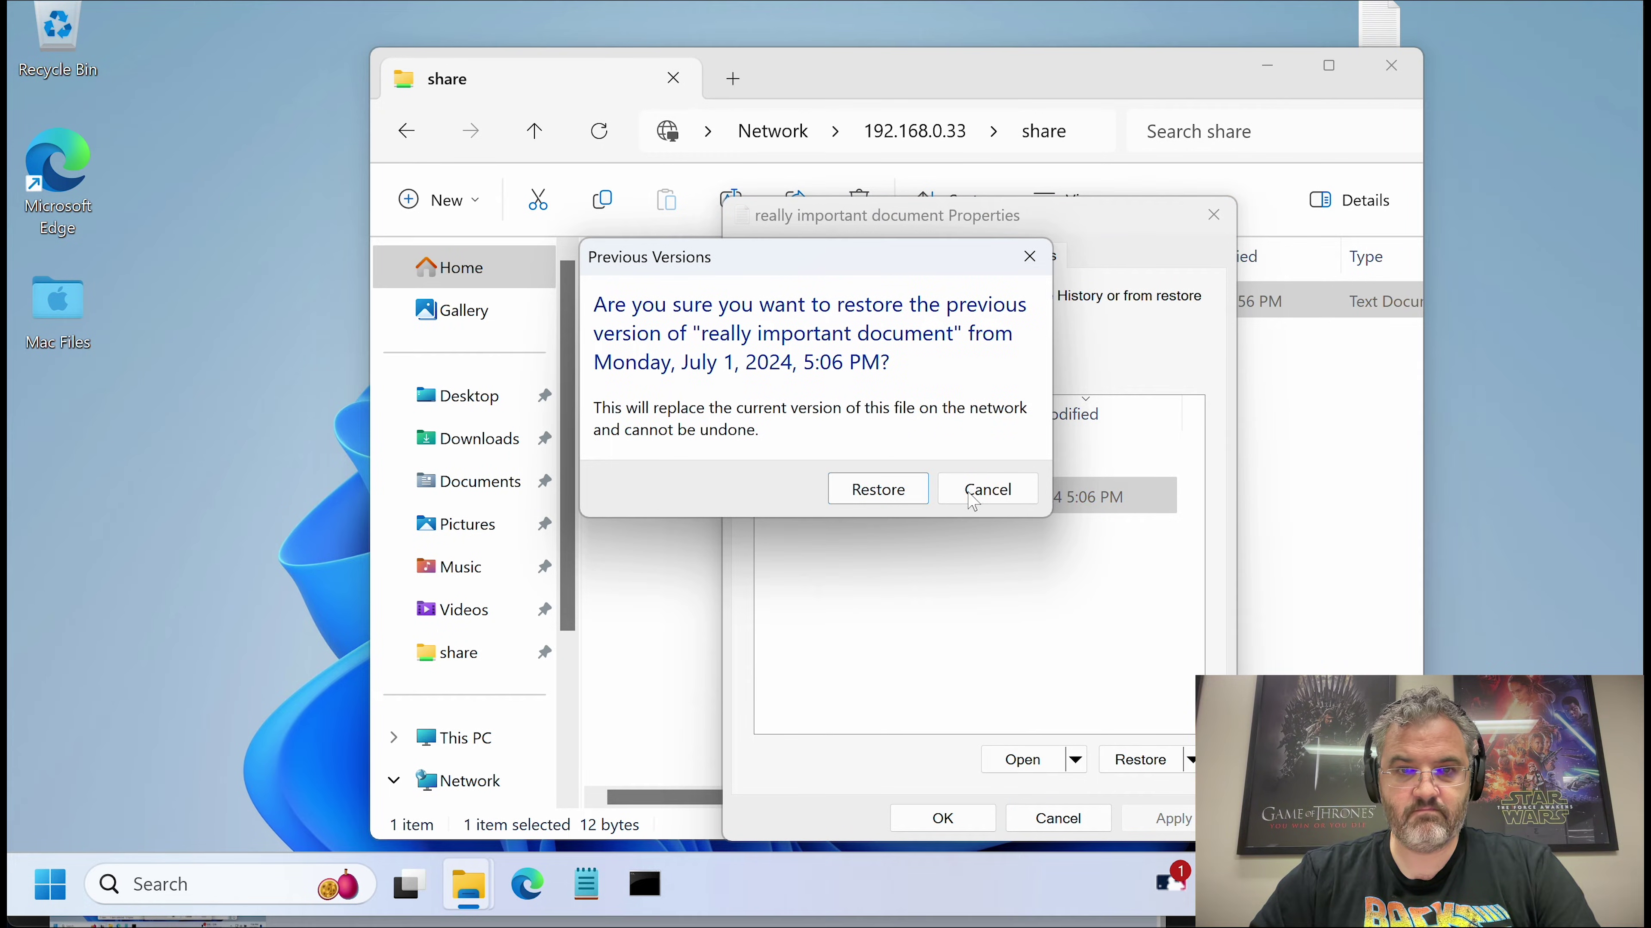
{"action": "left_click", "coordinate": [874, 490]}
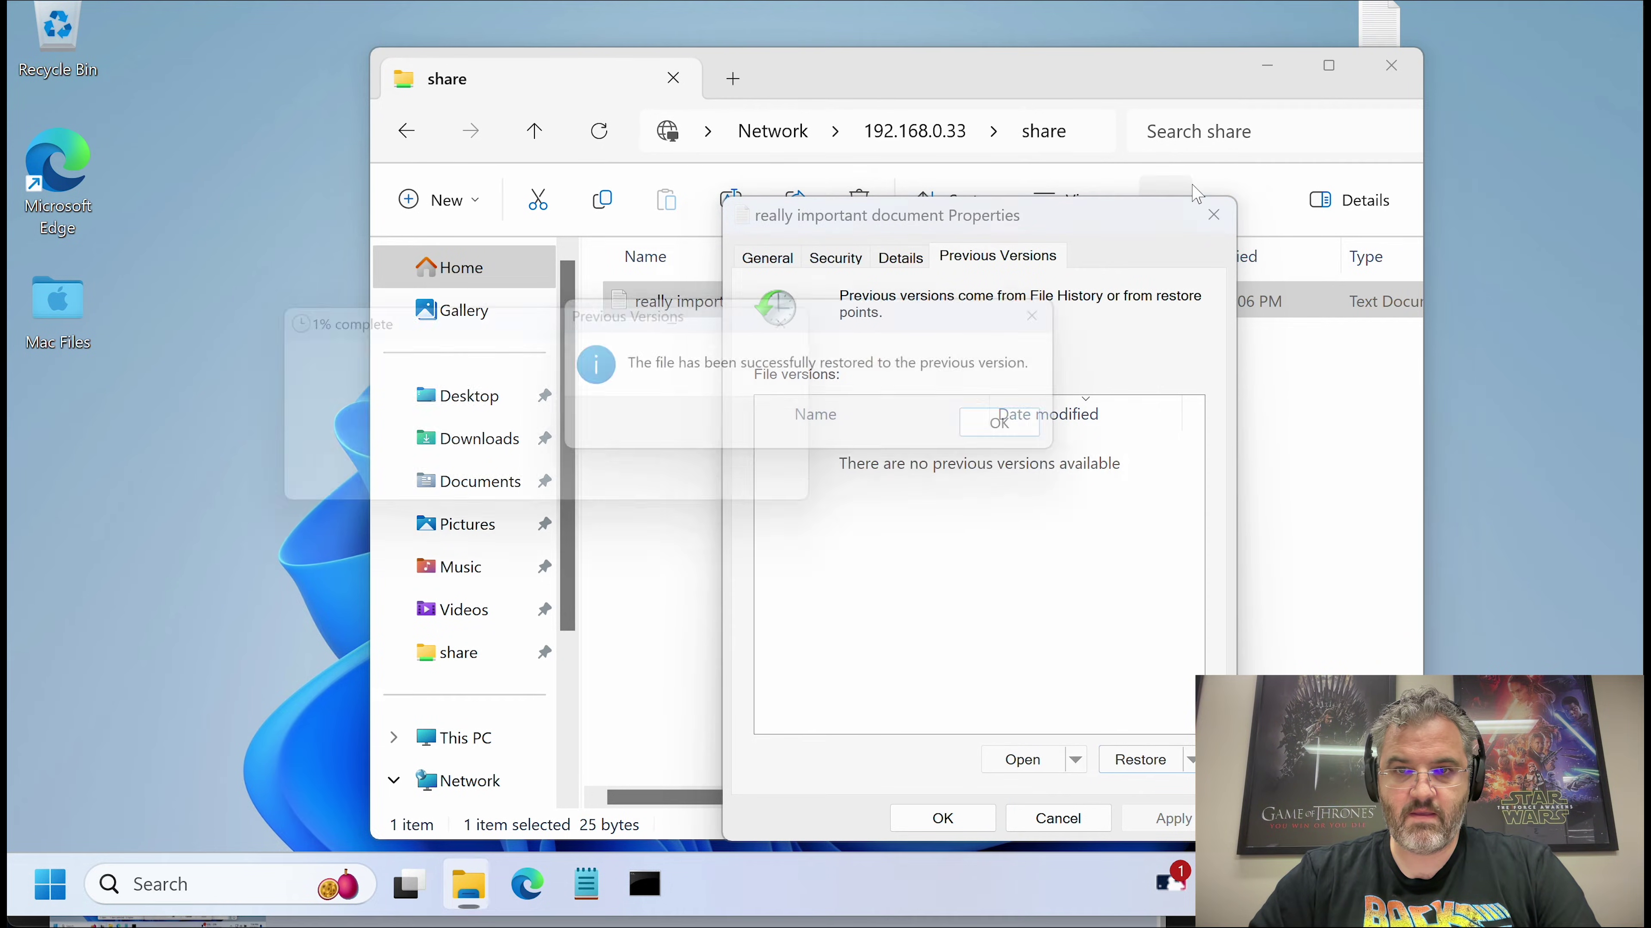
{"action": "left_click", "coordinate": [1026, 432]}
{"action": "left_click", "coordinate": [1214, 214]}
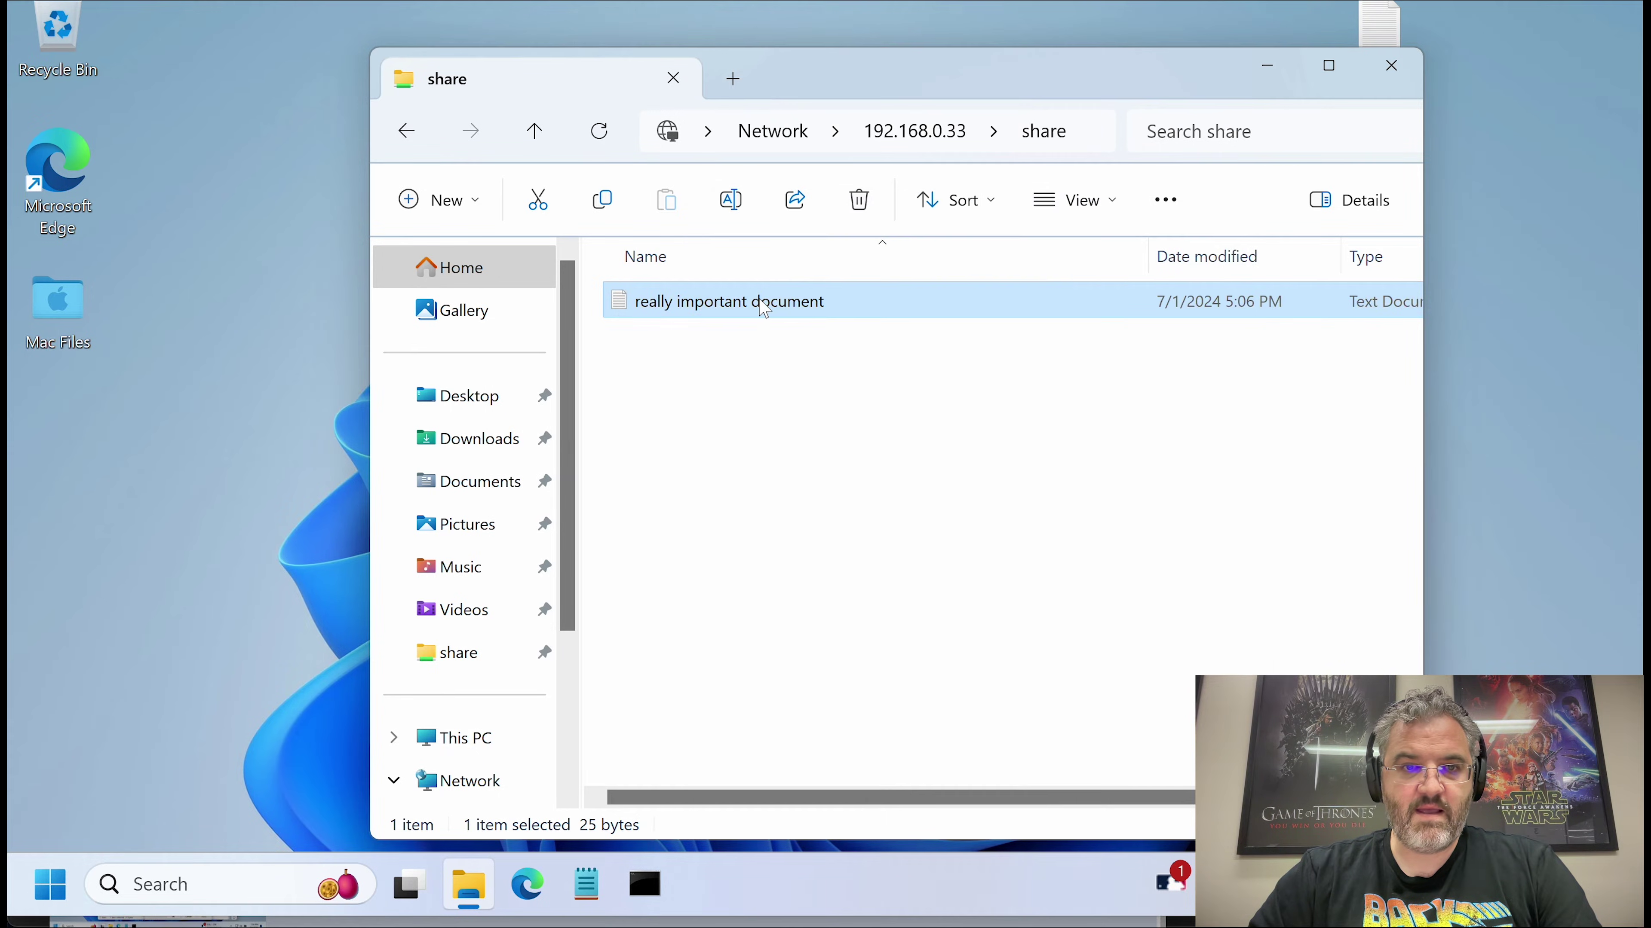
{"action": "double_click", "coordinate": [763, 302]}
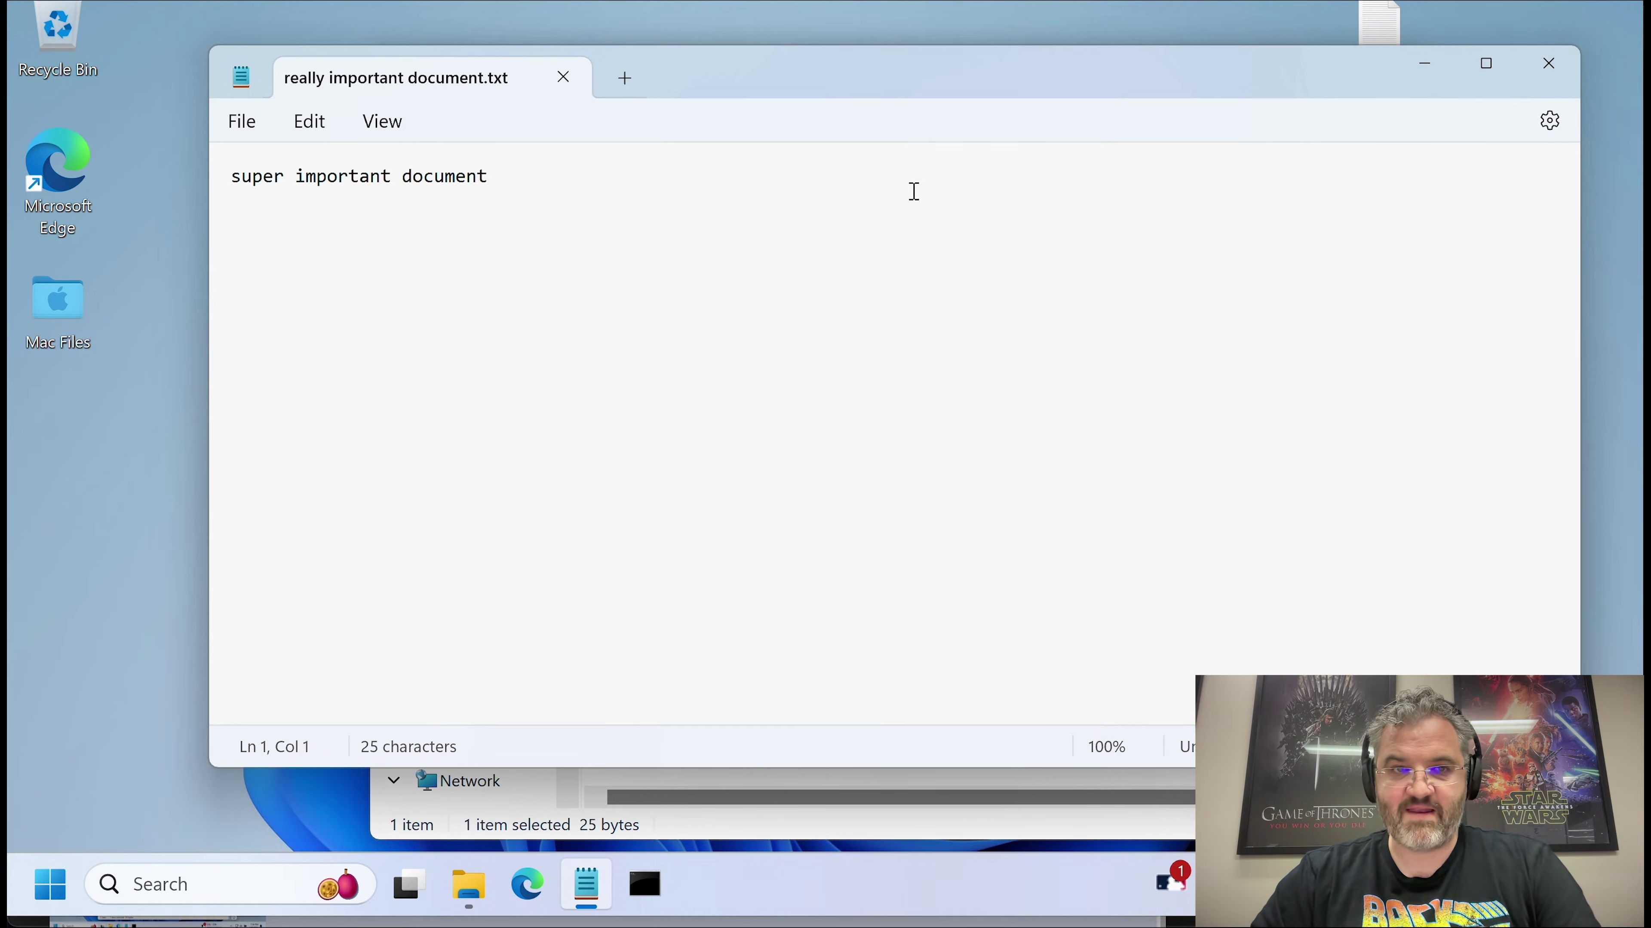
Step: Open the share folder's July 9 7:52 PM previous version in its own window
{"action": "left_click", "coordinate": [564, 78]}
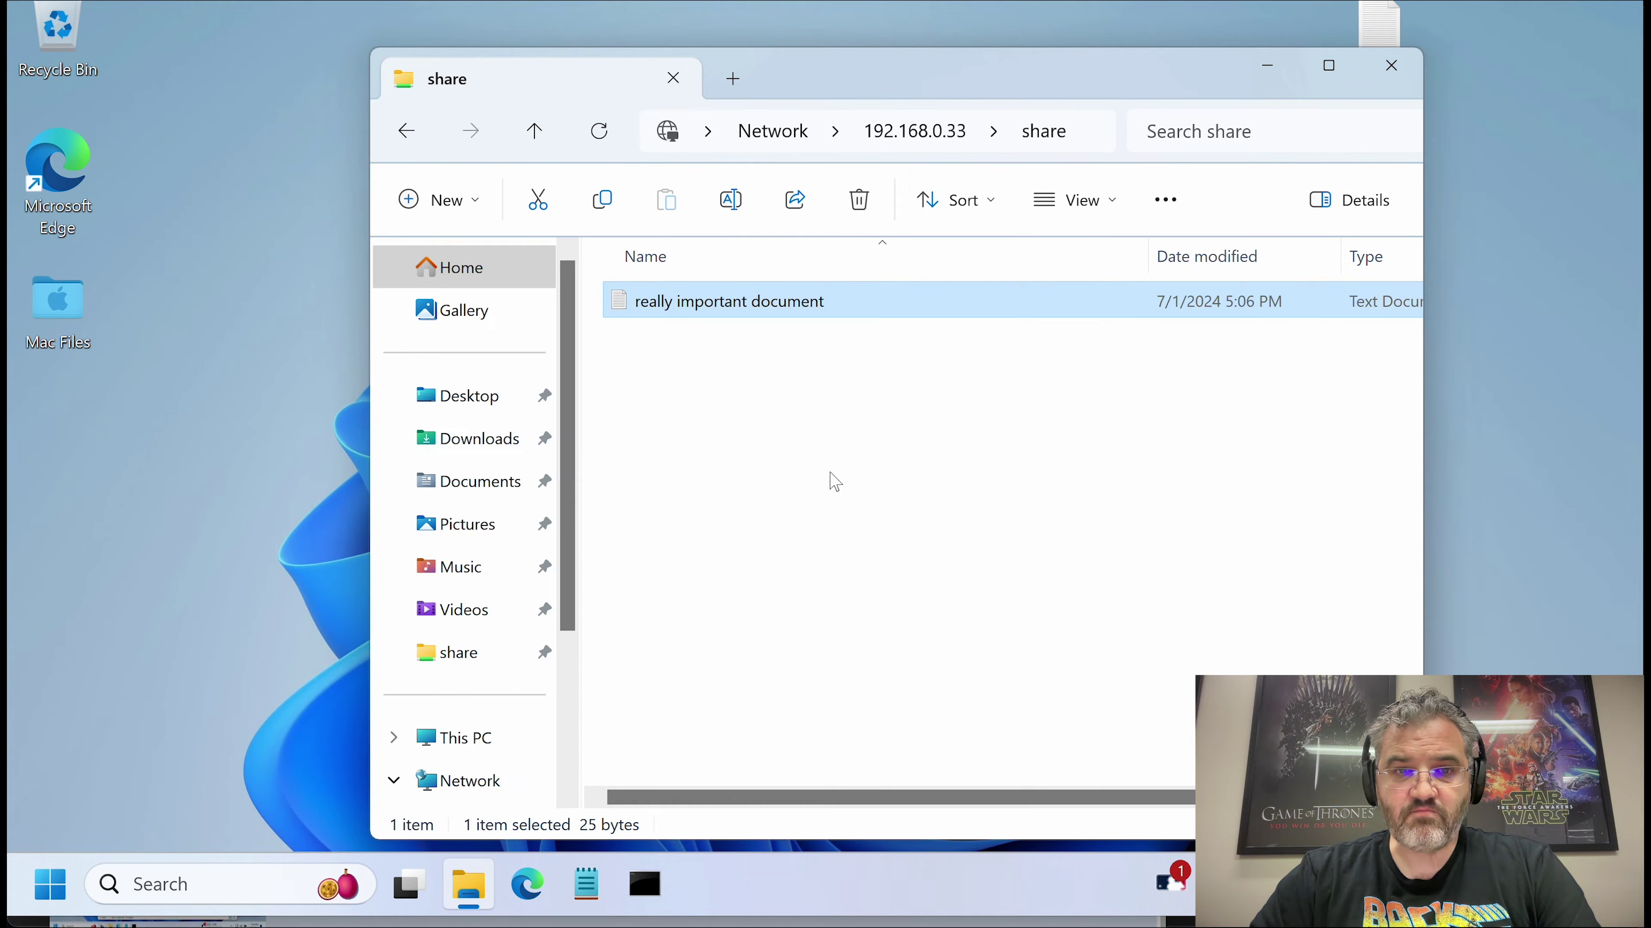
{"action": "right_click", "coordinate": [737, 619]}
{"action": "left_click", "coordinate": [830, 592]}
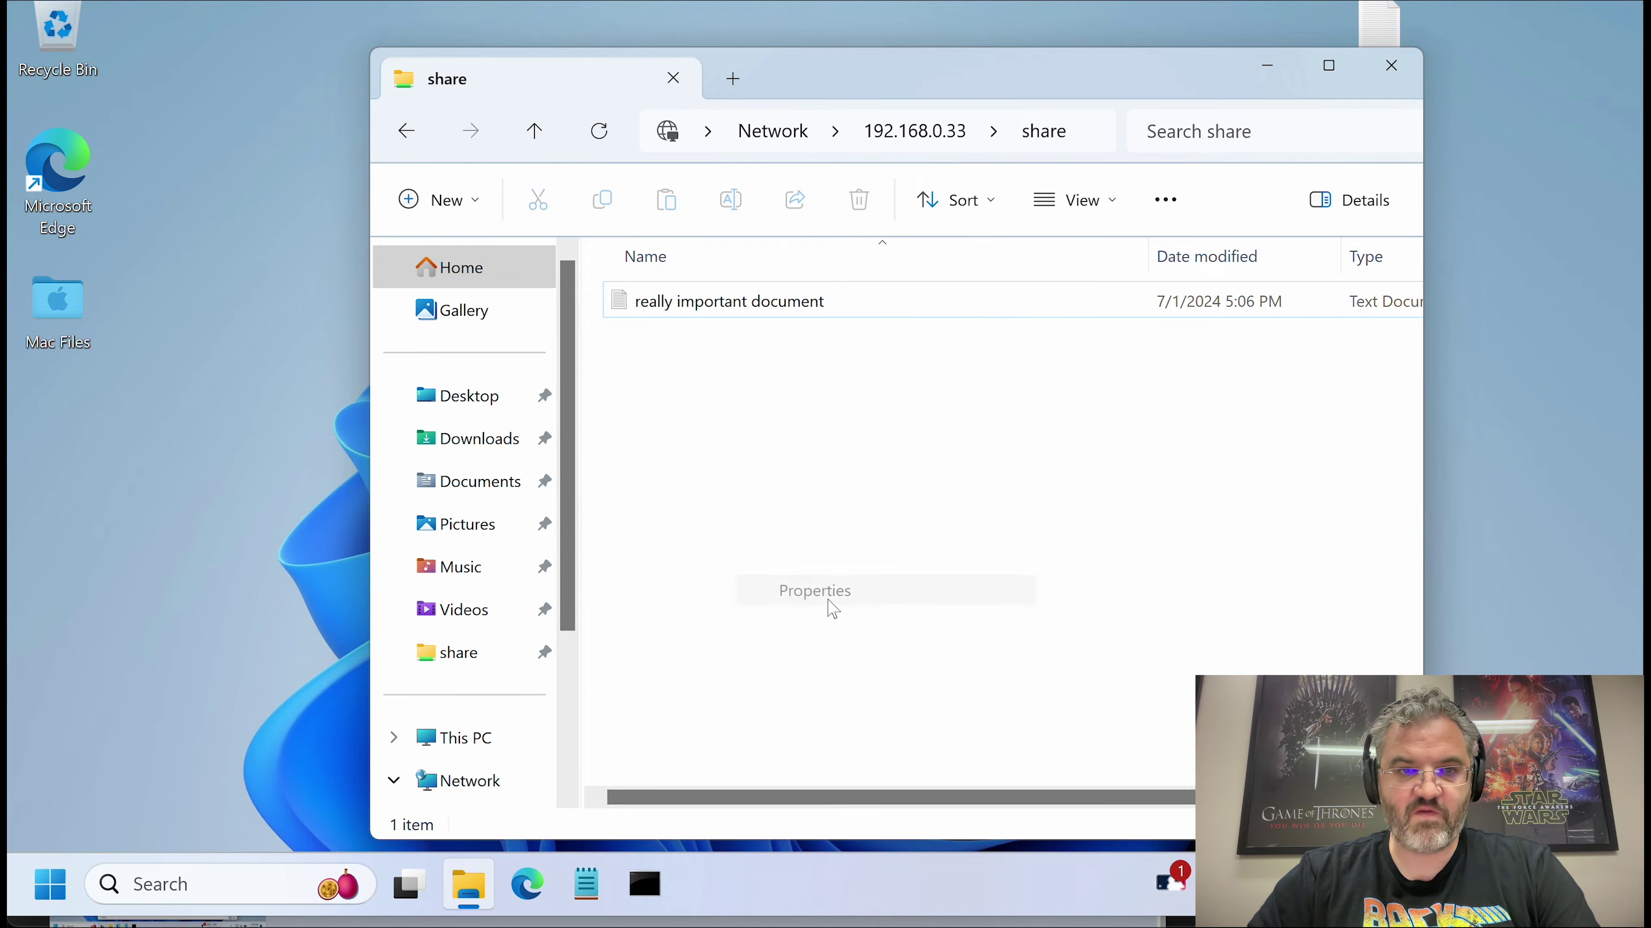
{"action": "left_click", "coordinate": [640, 261]}
{"action": "left_click", "coordinate": [524, 502]}
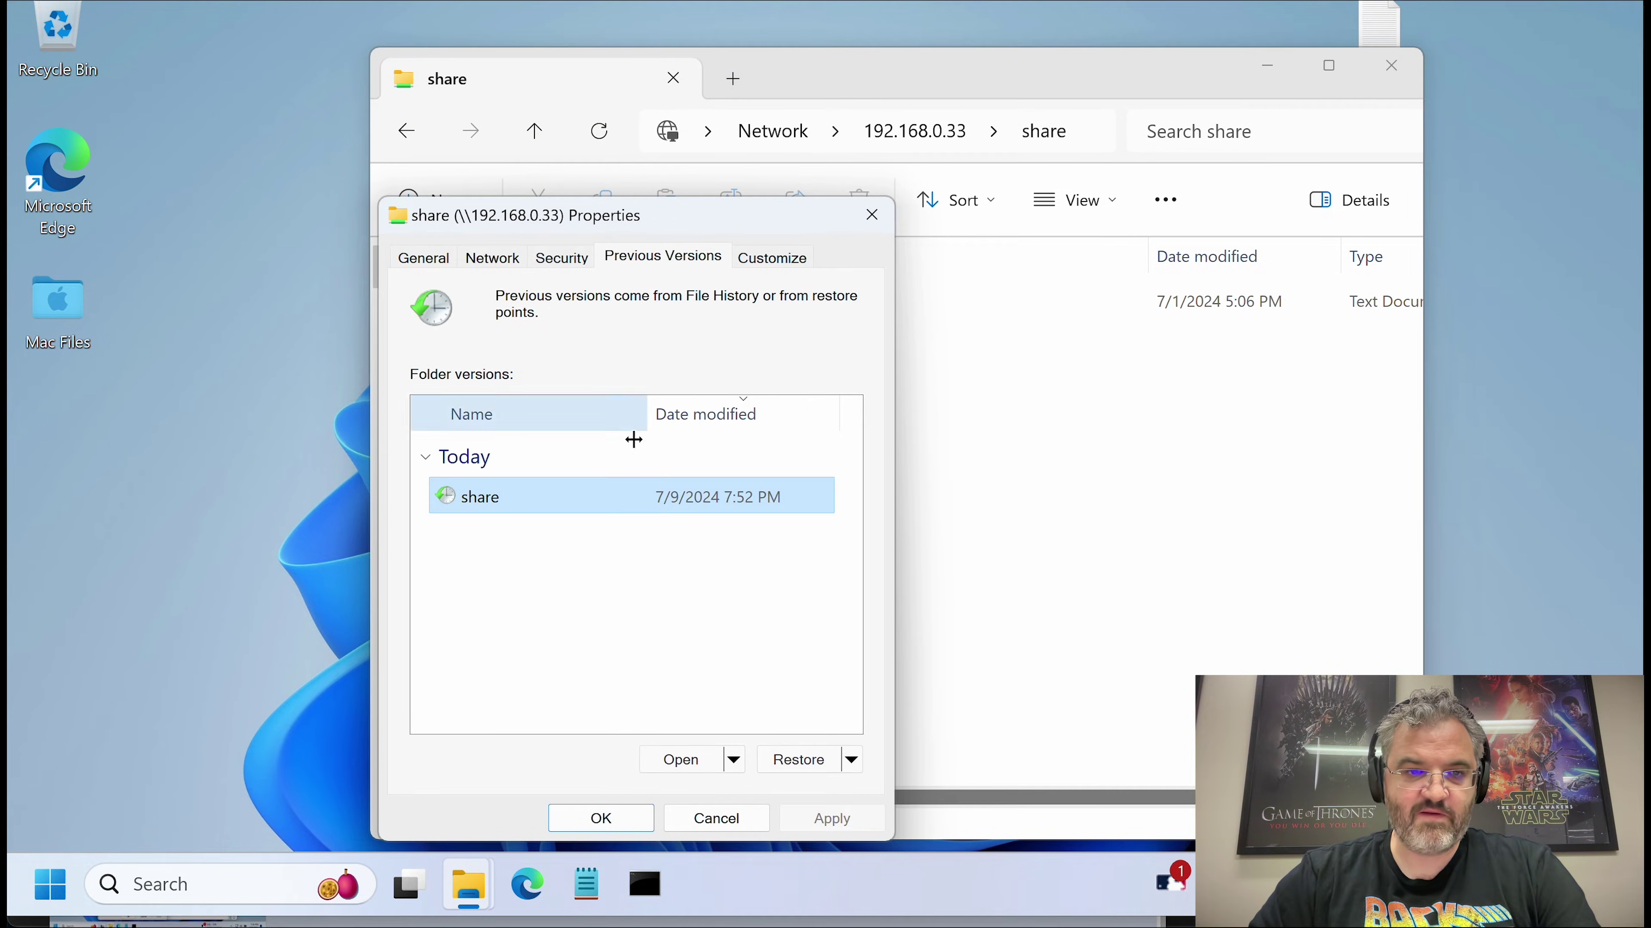
{"action": "left_click", "coordinate": [684, 760]}
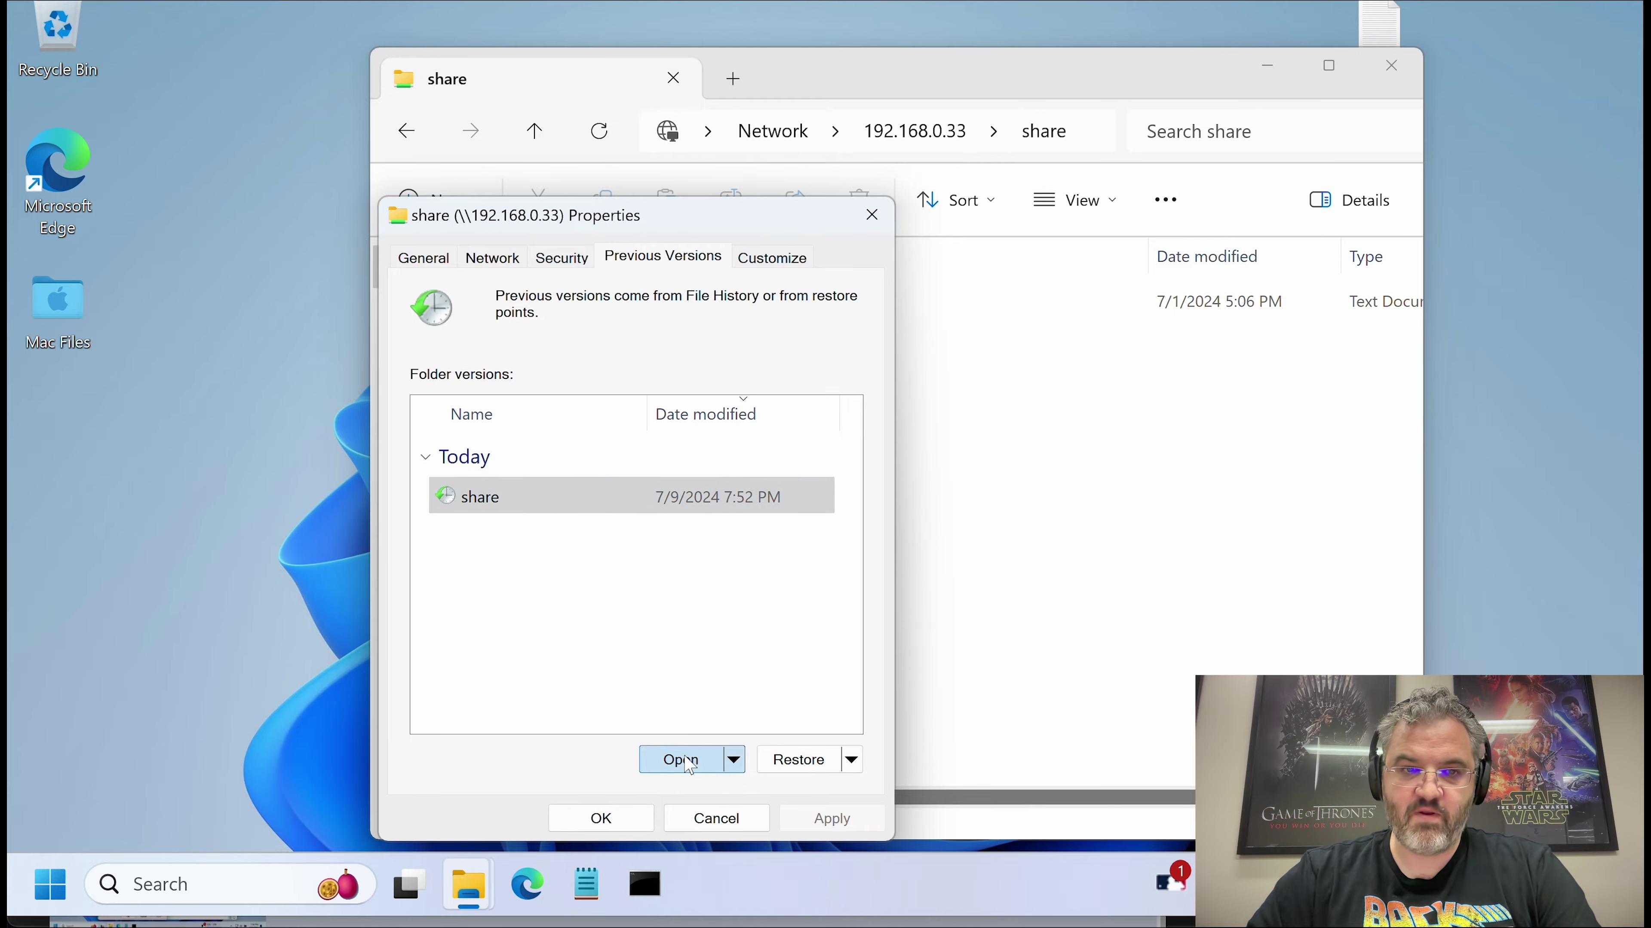
{"action": "left_click_drag", "start_coordinate": [862, 17], "coordinate": [1282, 37]}
{"action": "left_click_drag", "start_coordinate": [796, 227], "coordinate": [511, 245]}
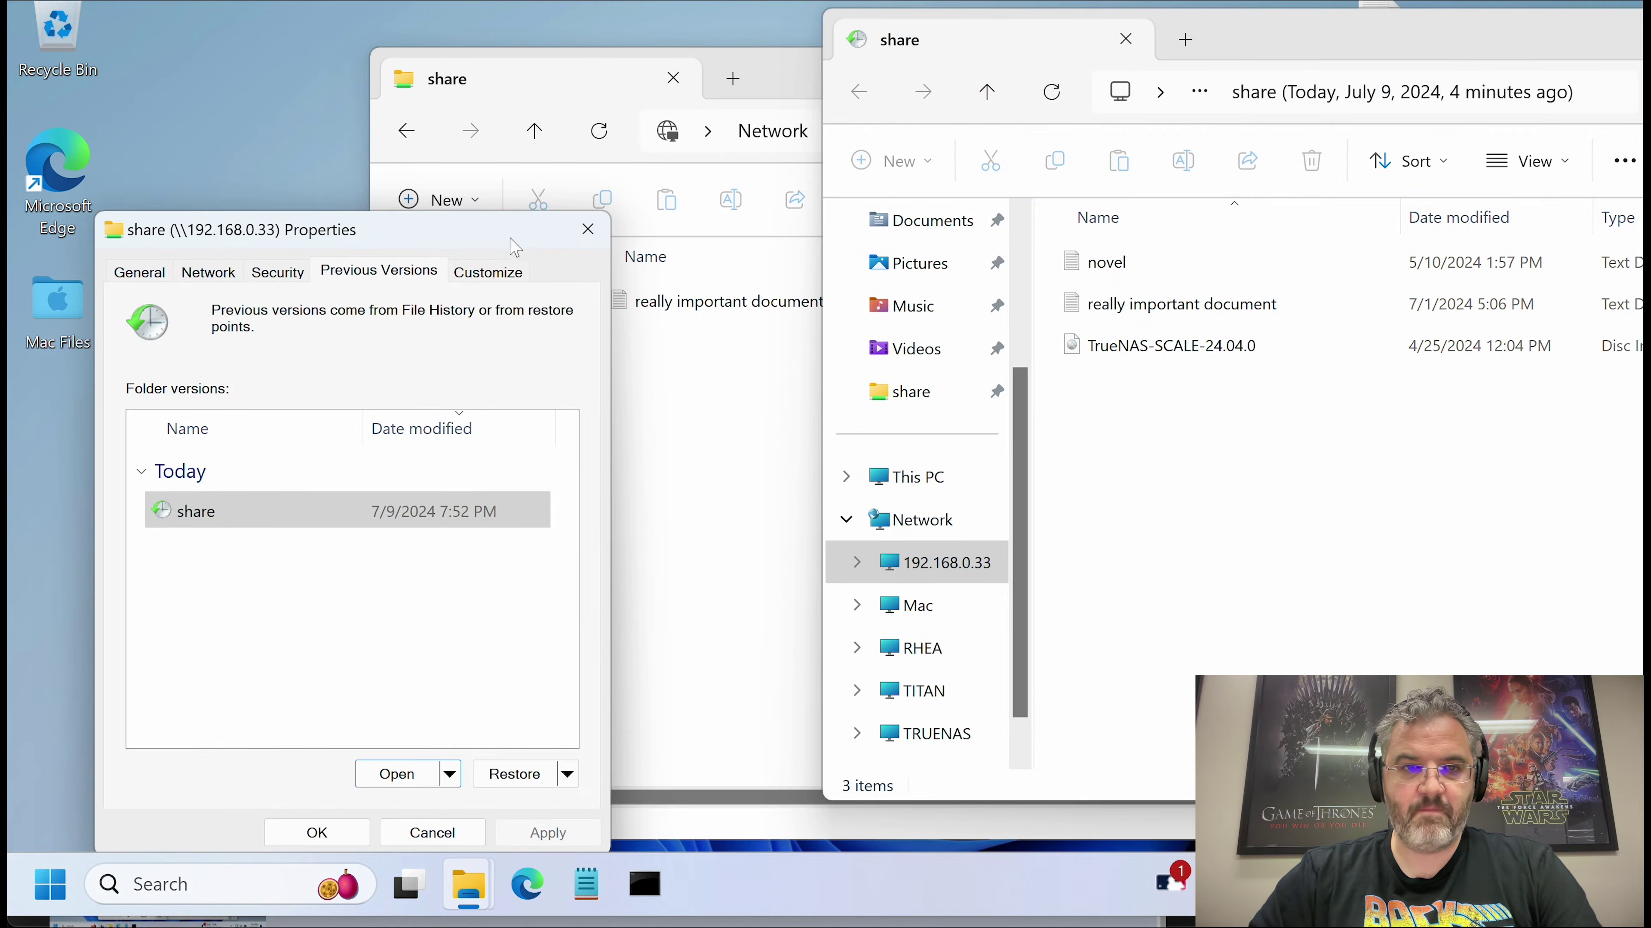
{"action": "left_click", "coordinate": [588, 233]}
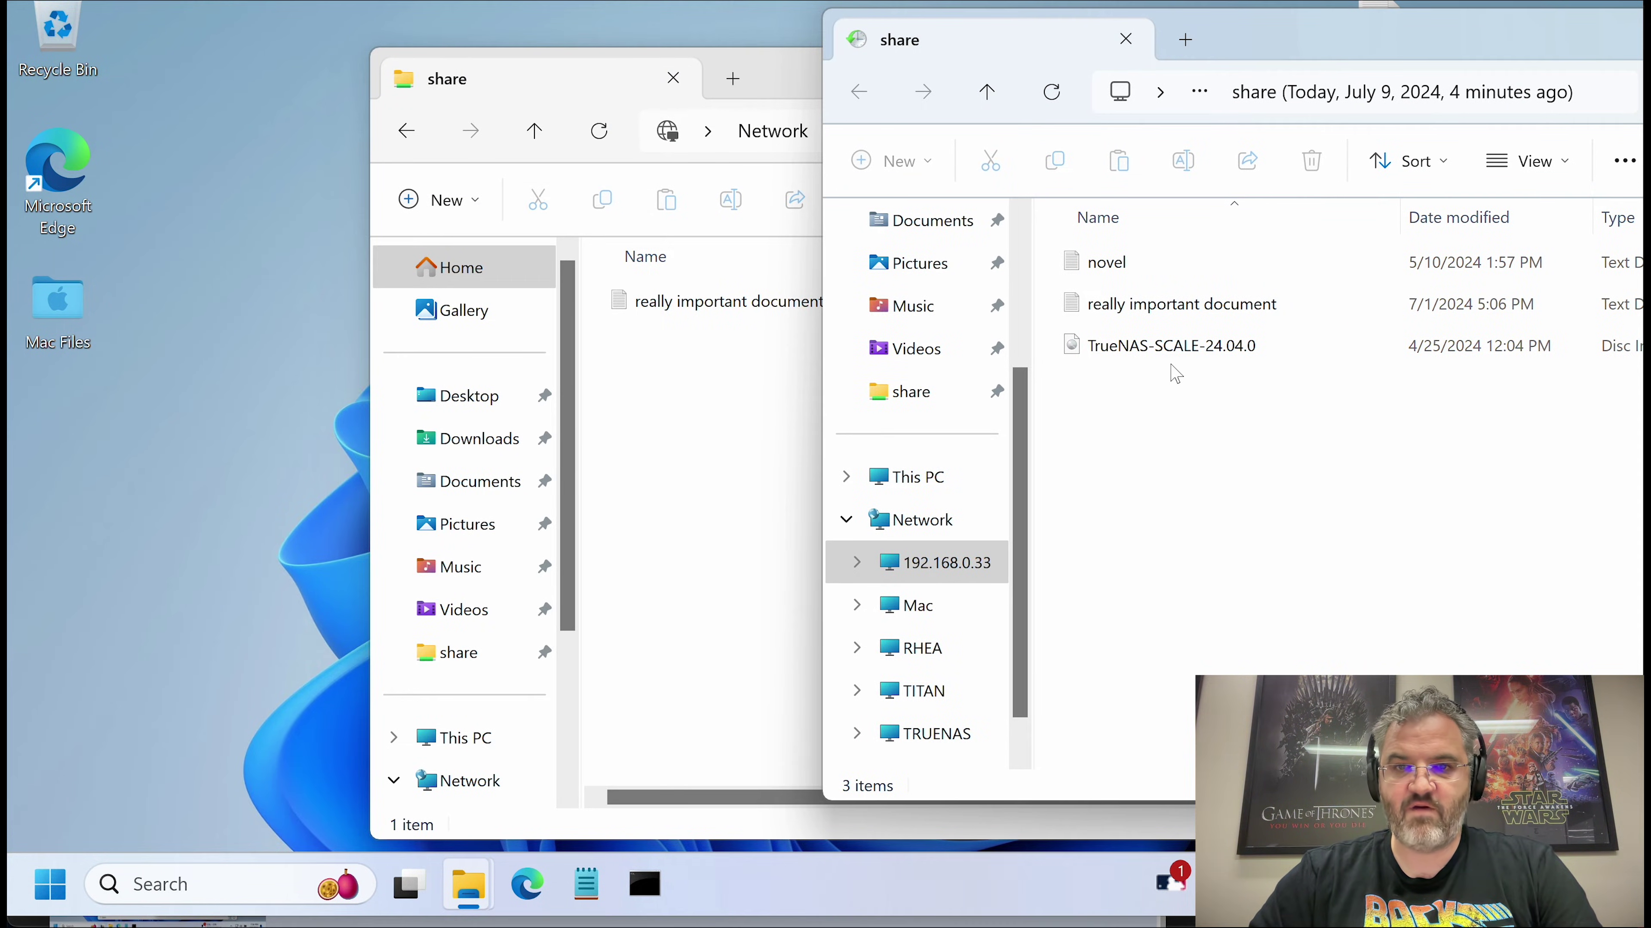
Step: Copy novel from the earlier version back into the share folder
{"action": "left_click", "coordinate": [1122, 264]}
{"action": "left_click_drag", "start_coordinate": [1122, 264], "coordinate": [715, 442]}
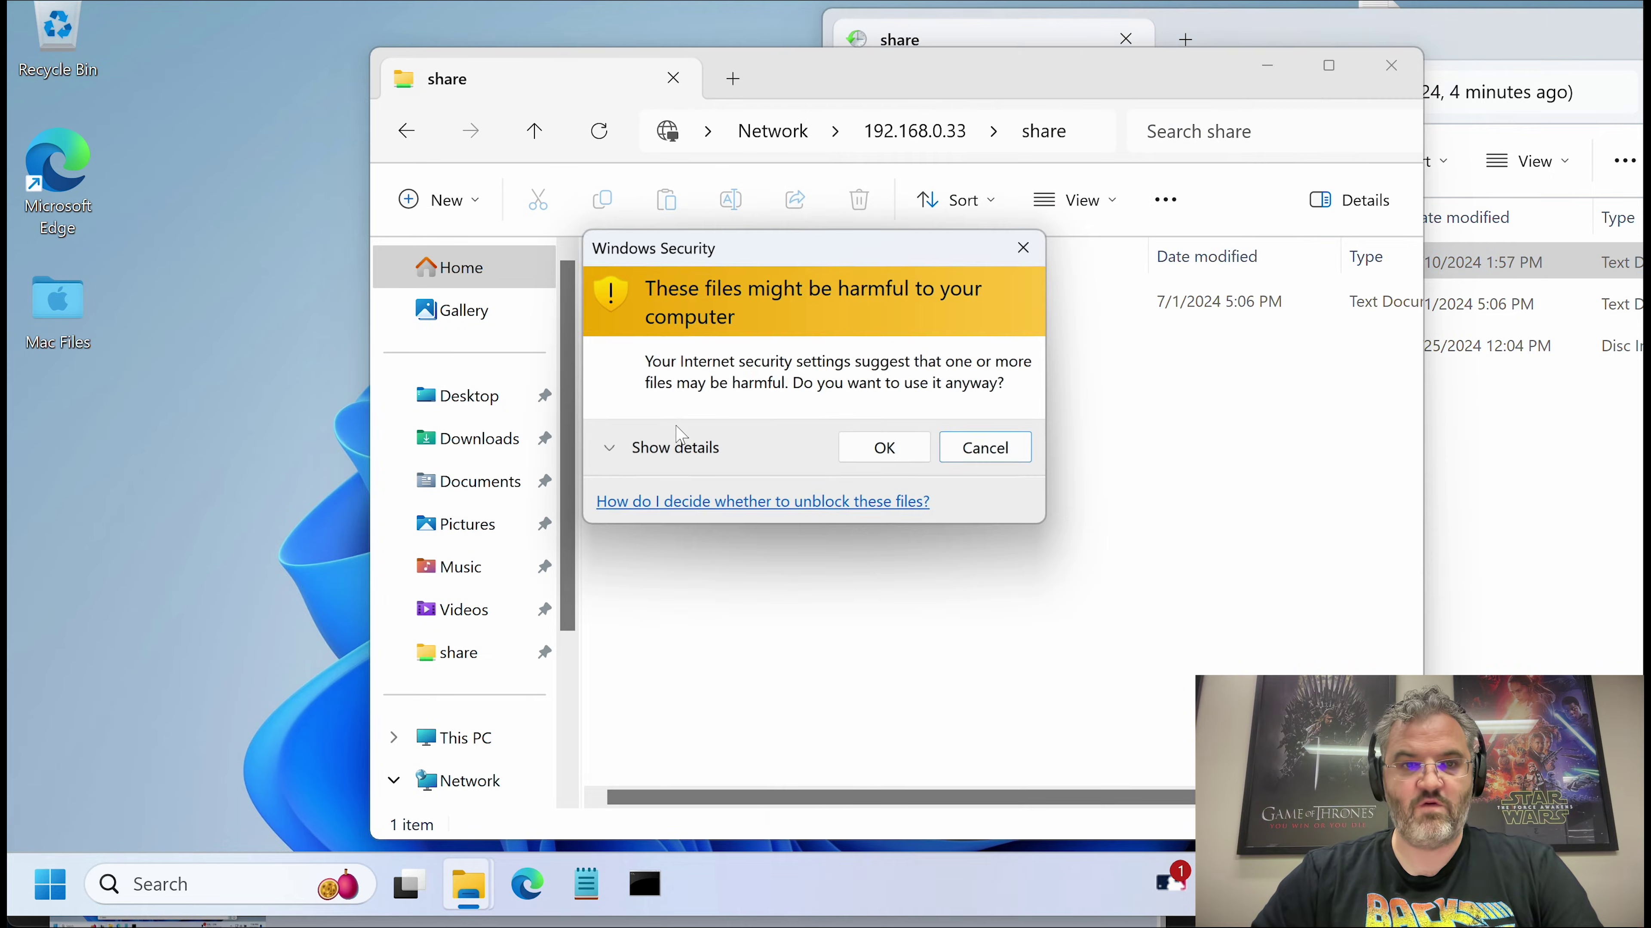
{"action": "left_click", "coordinate": [884, 446]}
{"action": "left_click", "coordinate": [890, 466]}
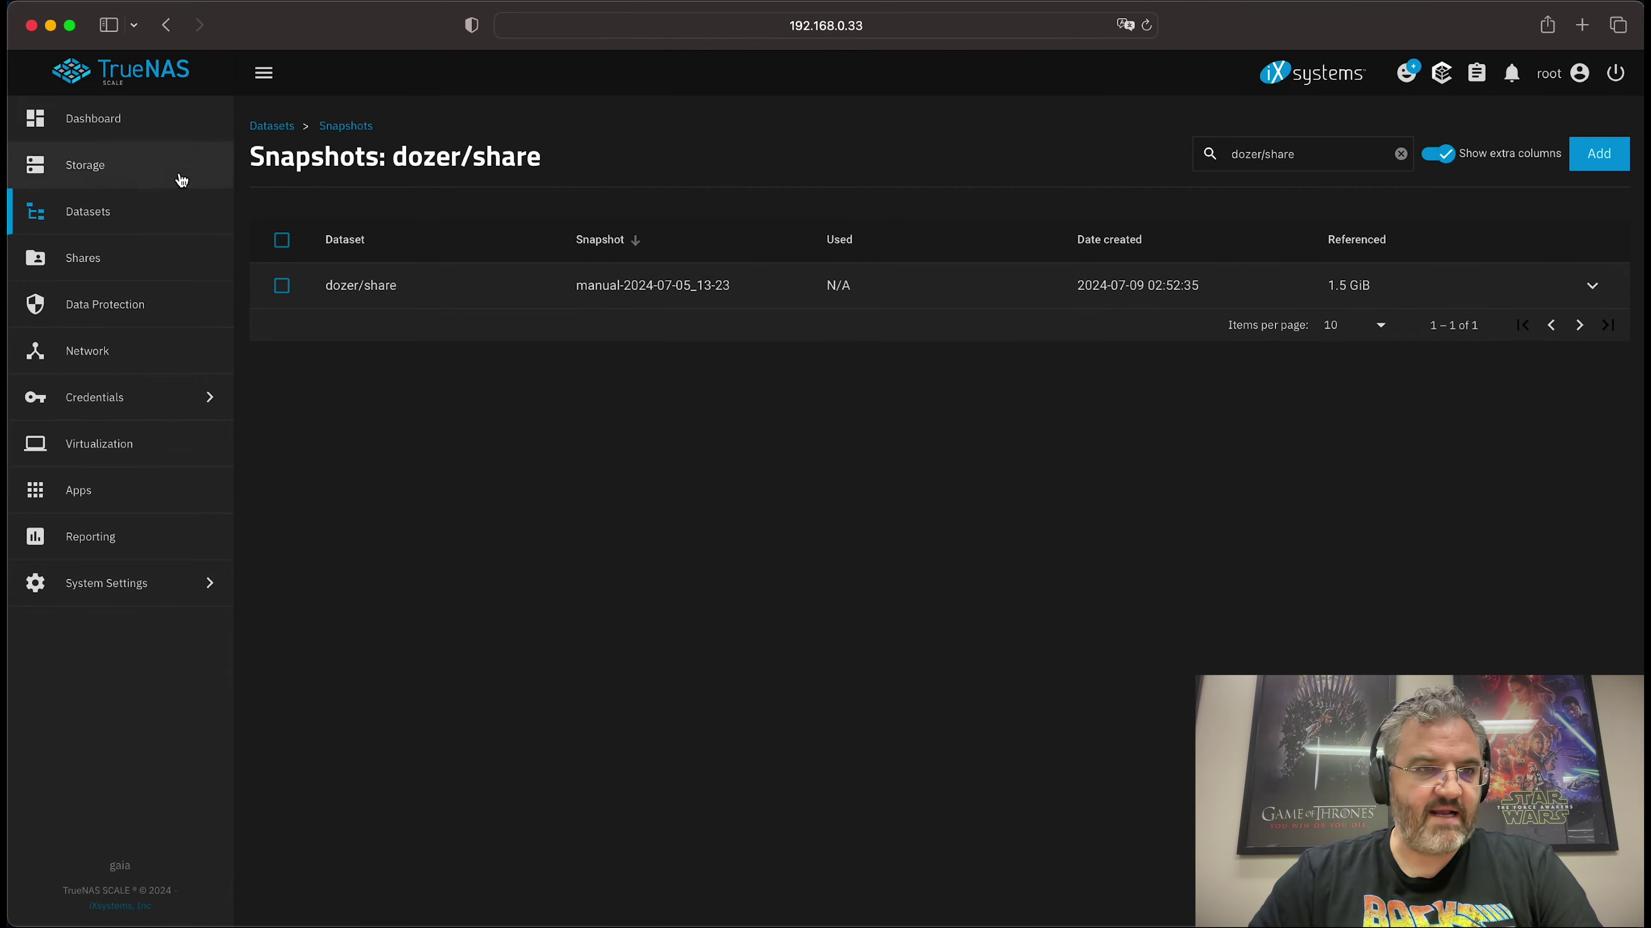
Step: Create a recursive manual snapshot of the dozer/share dataset from the Datasets page
{"action": "left_click", "coordinate": [92, 211]}
{"action": "left_click", "coordinate": [390, 684]}
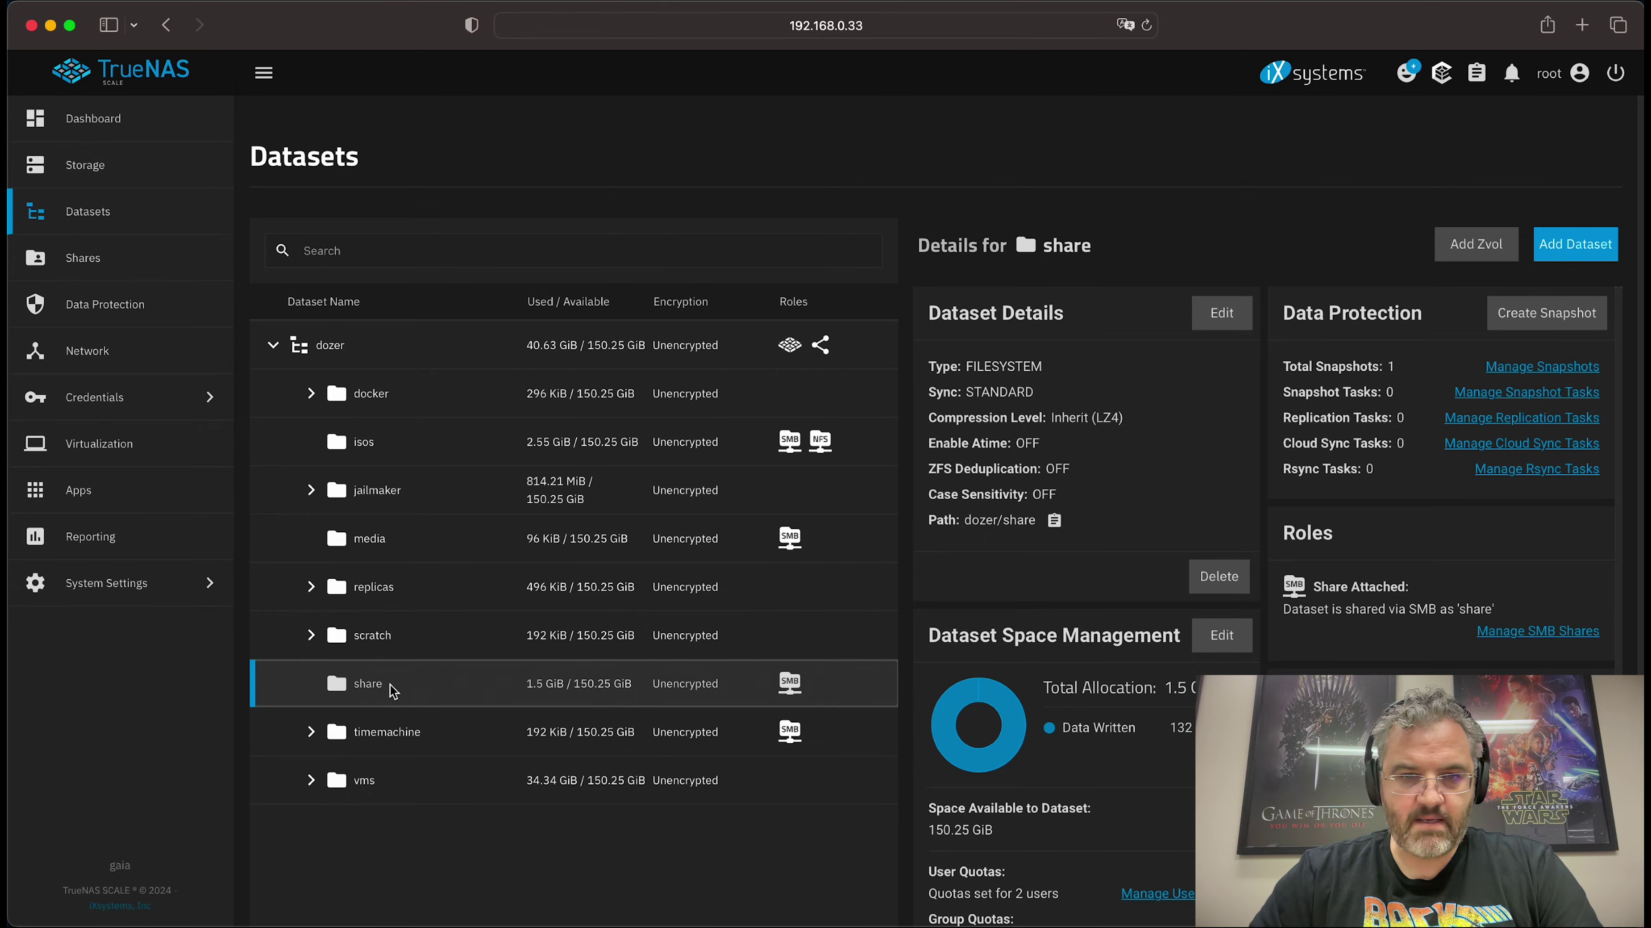
{"action": "left_click", "coordinate": [1410, 314]}
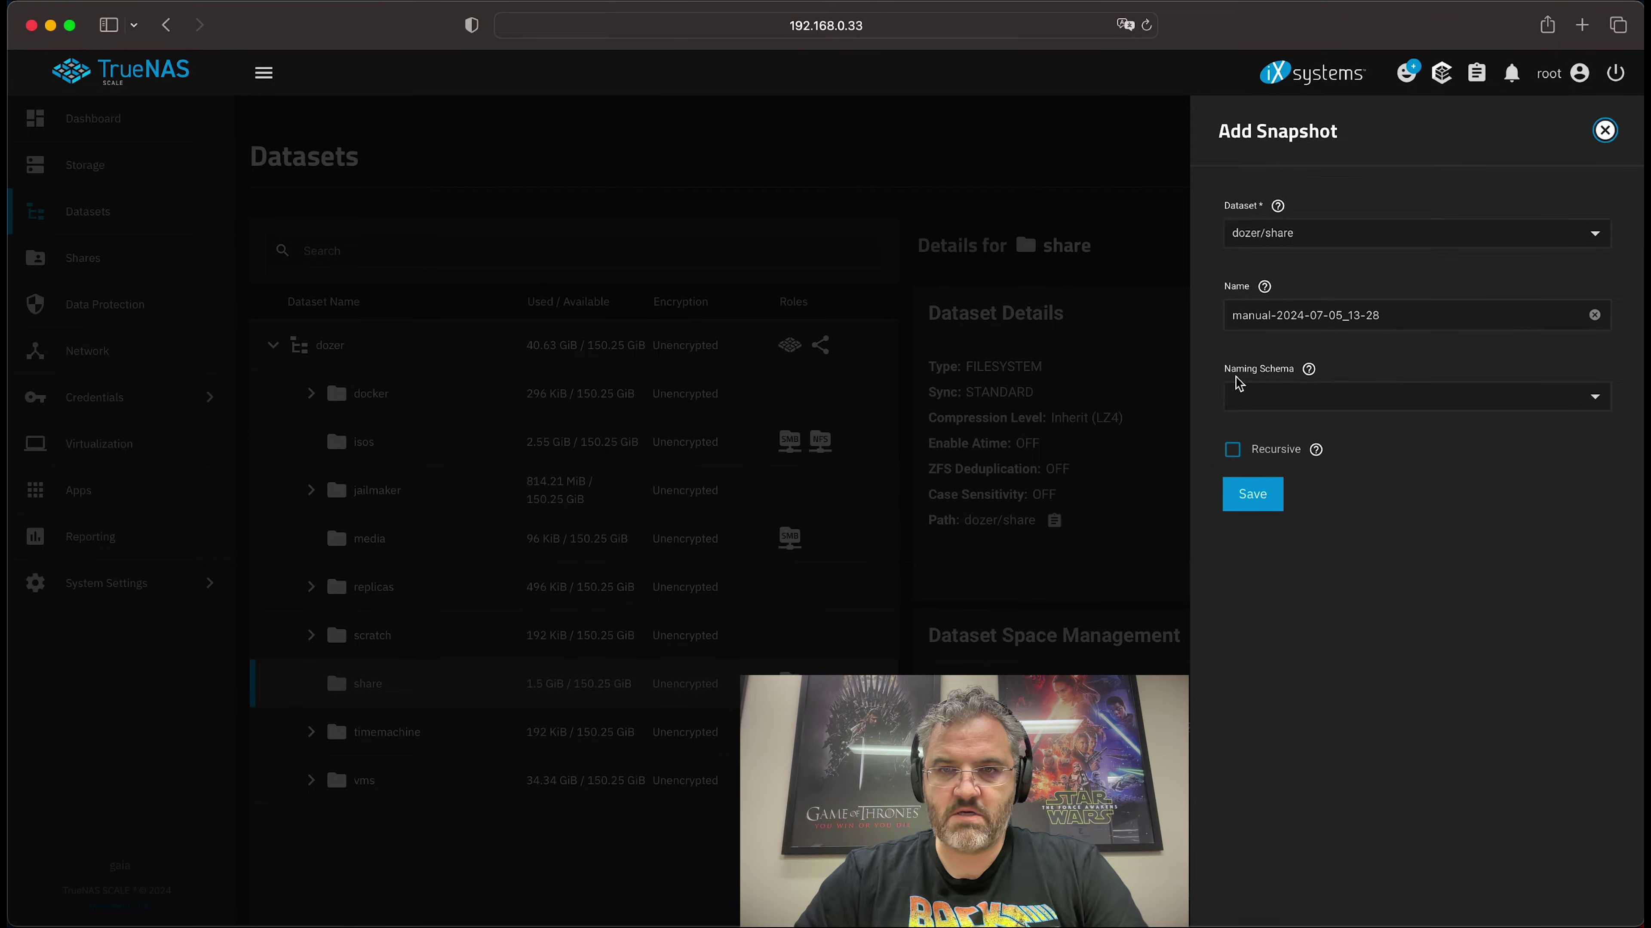
{"action": "left_click", "coordinate": [1232, 449]}
{"action": "left_click", "coordinate": [1256, 494]}
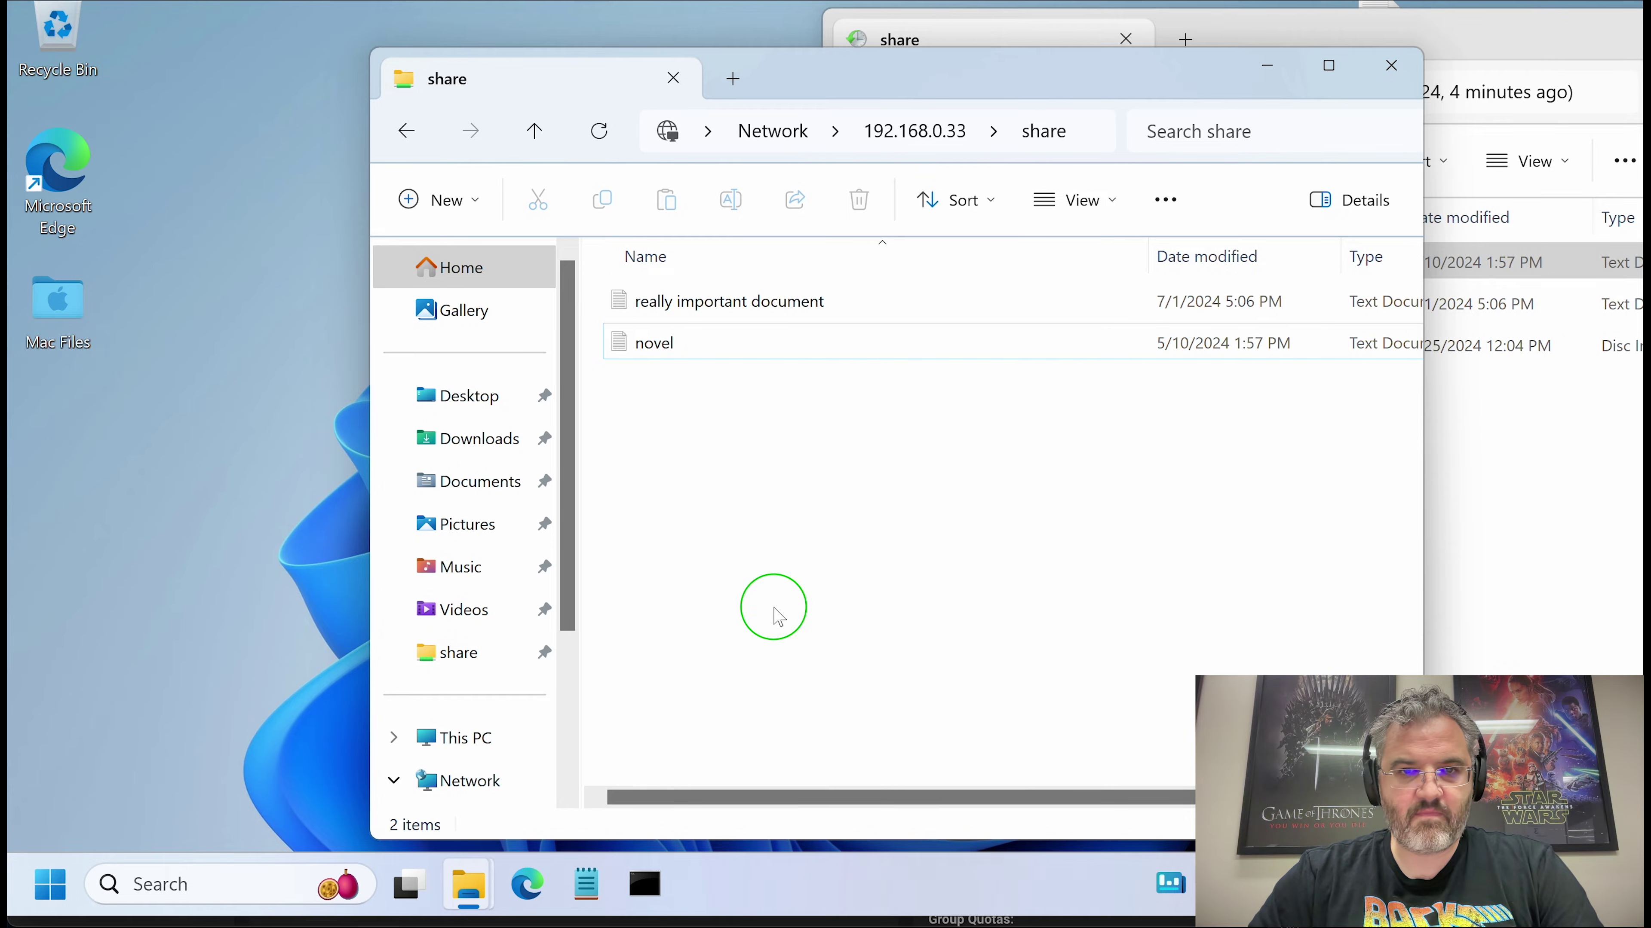
{"action": "right_click", "coordinate": [779, 616]}
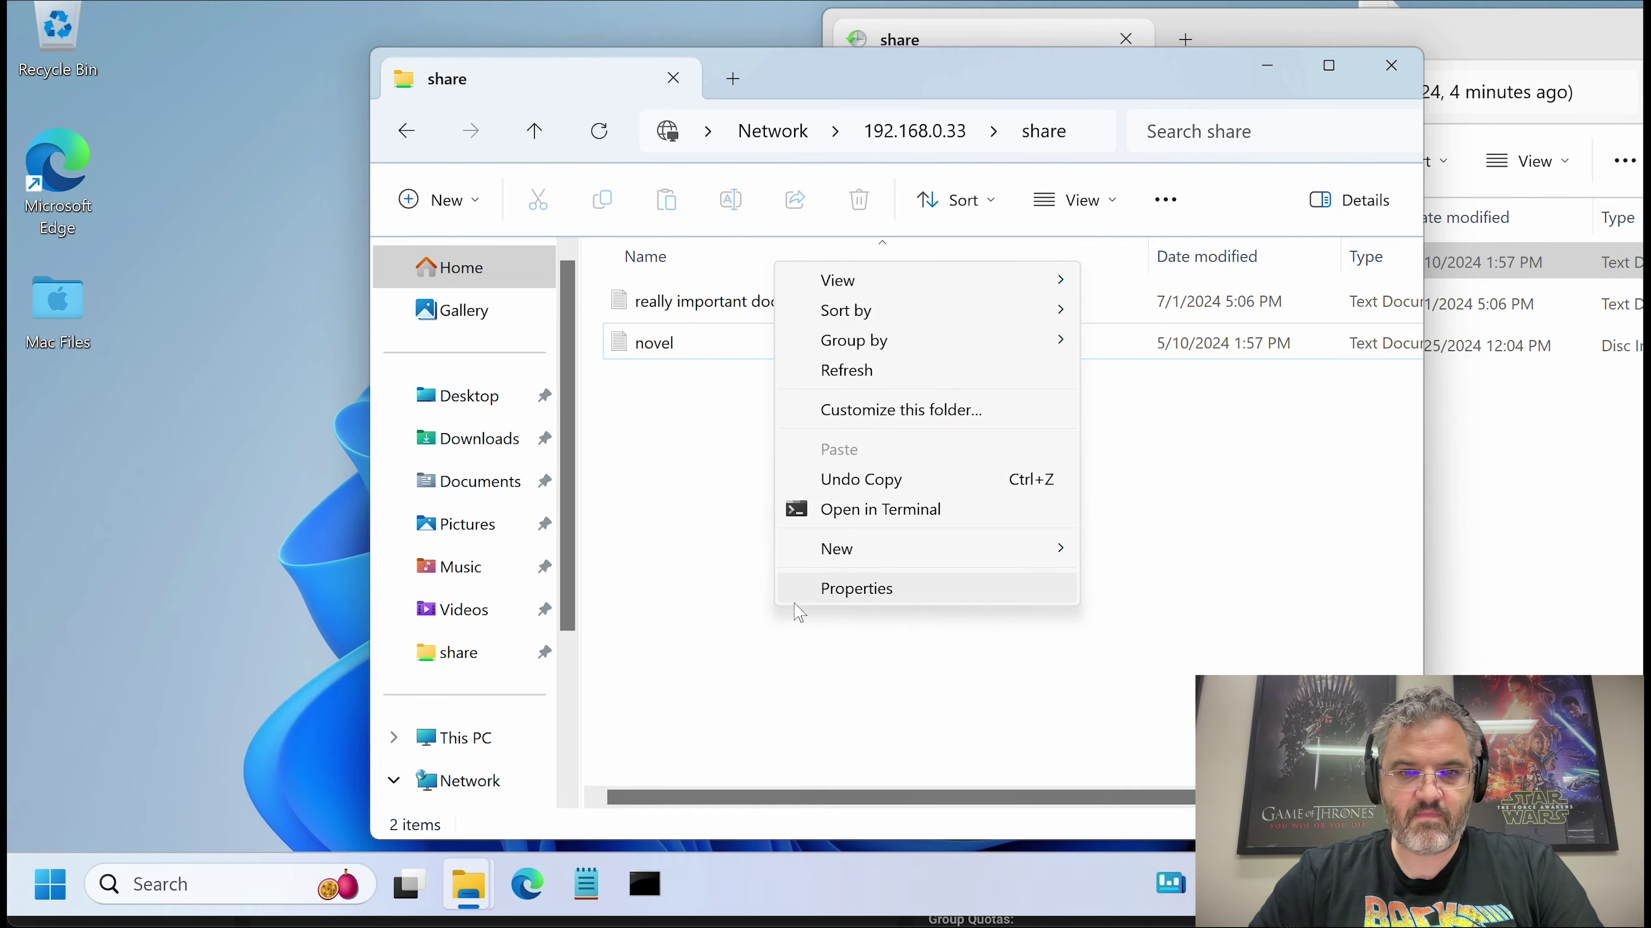
{"action": "left_click", "coordinate": [903, 585]}
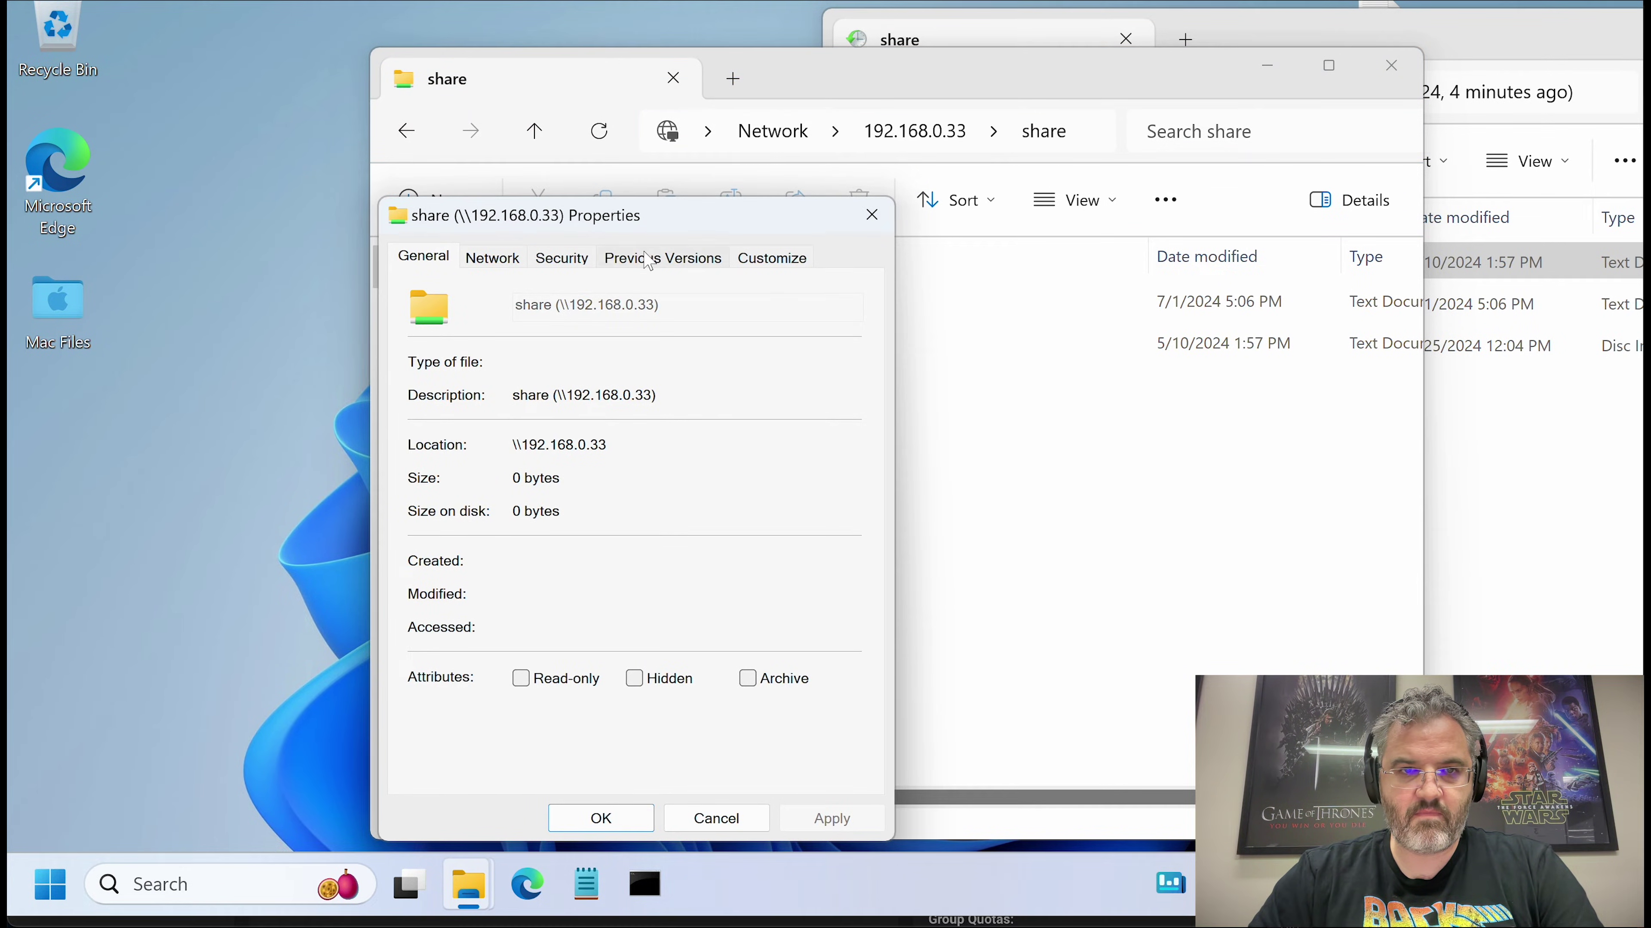
{"action": "left_click", "coordinate": [649, 255]}
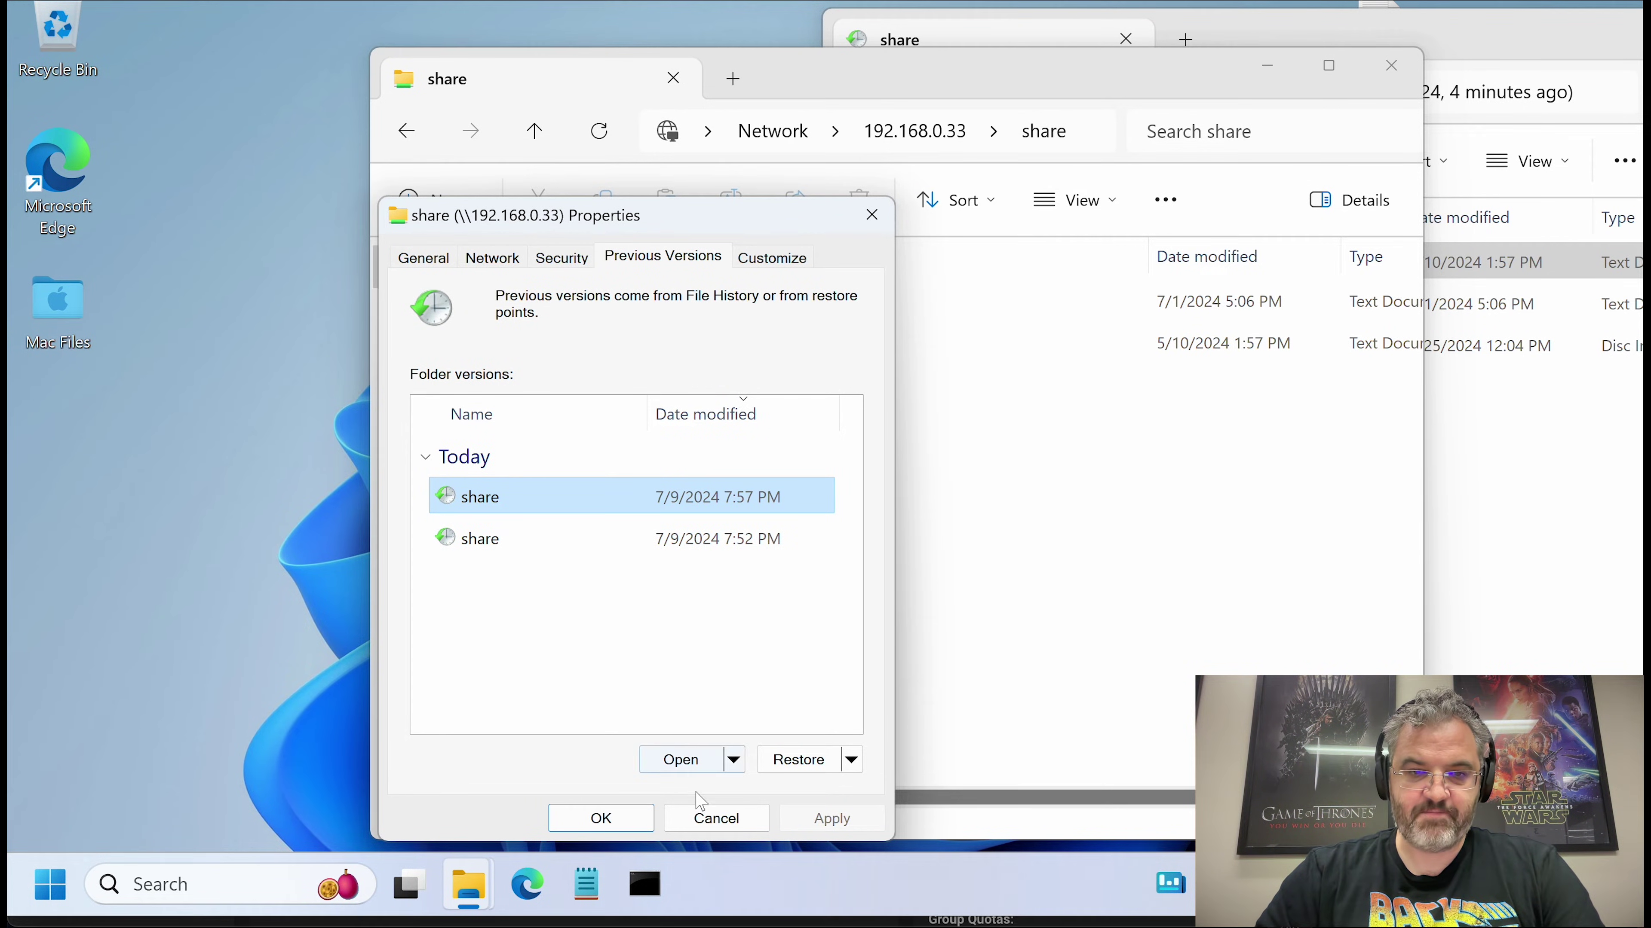
{"action": "left_click", "coordinate": [715, 817]}
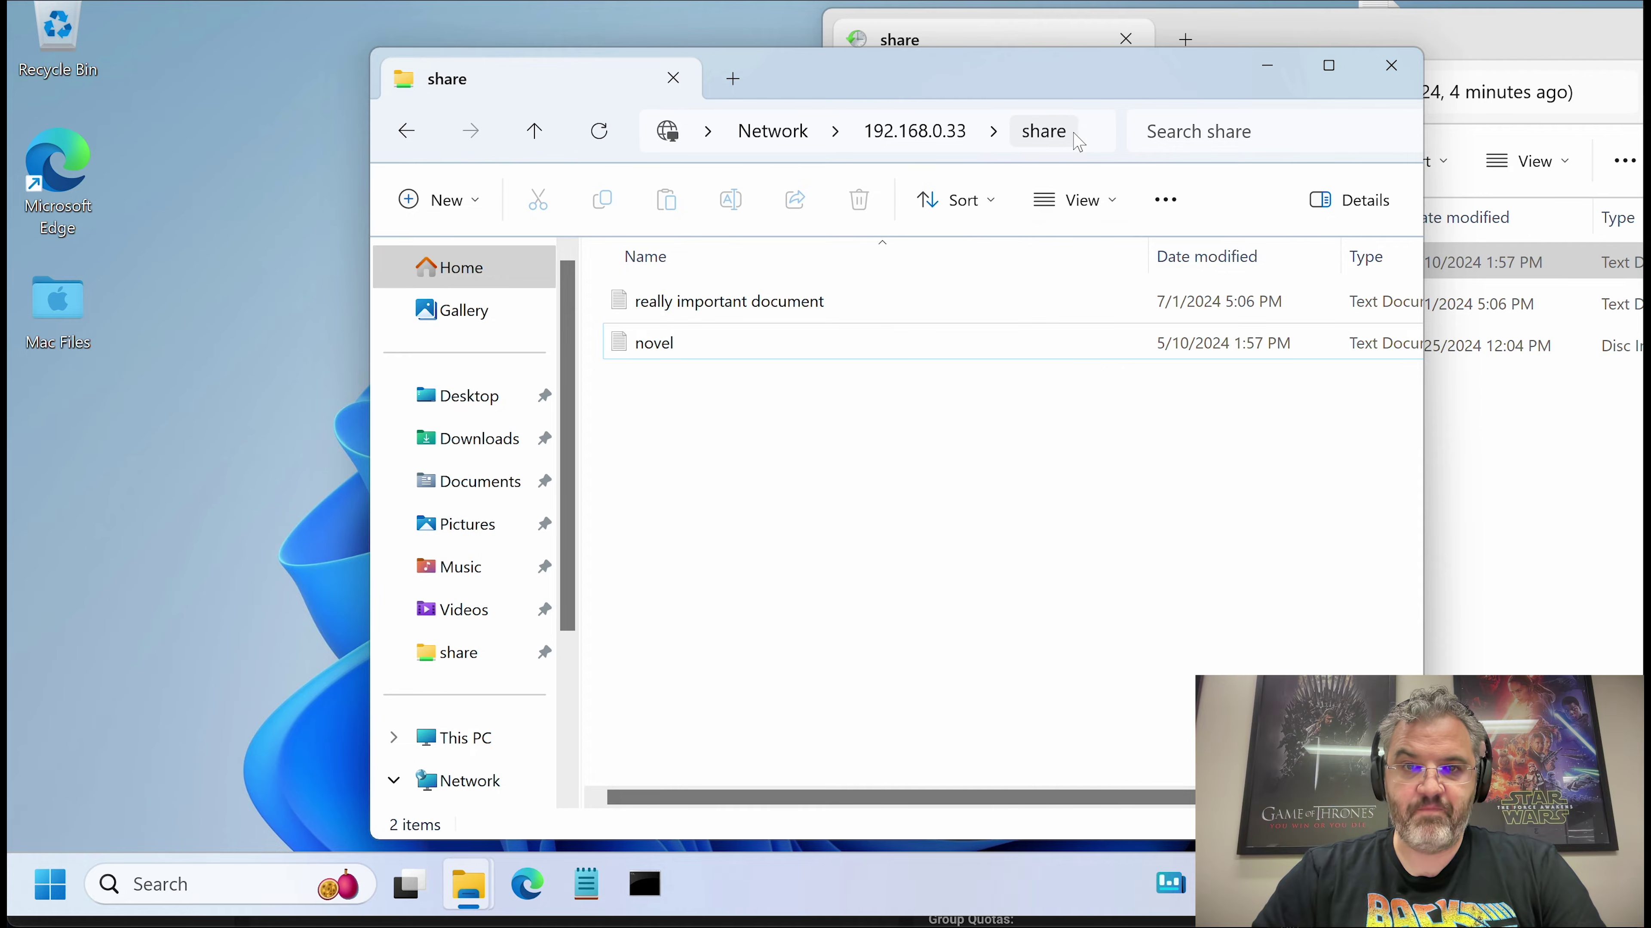
{"action": "left_click", "coordinate": [1079, 132]}
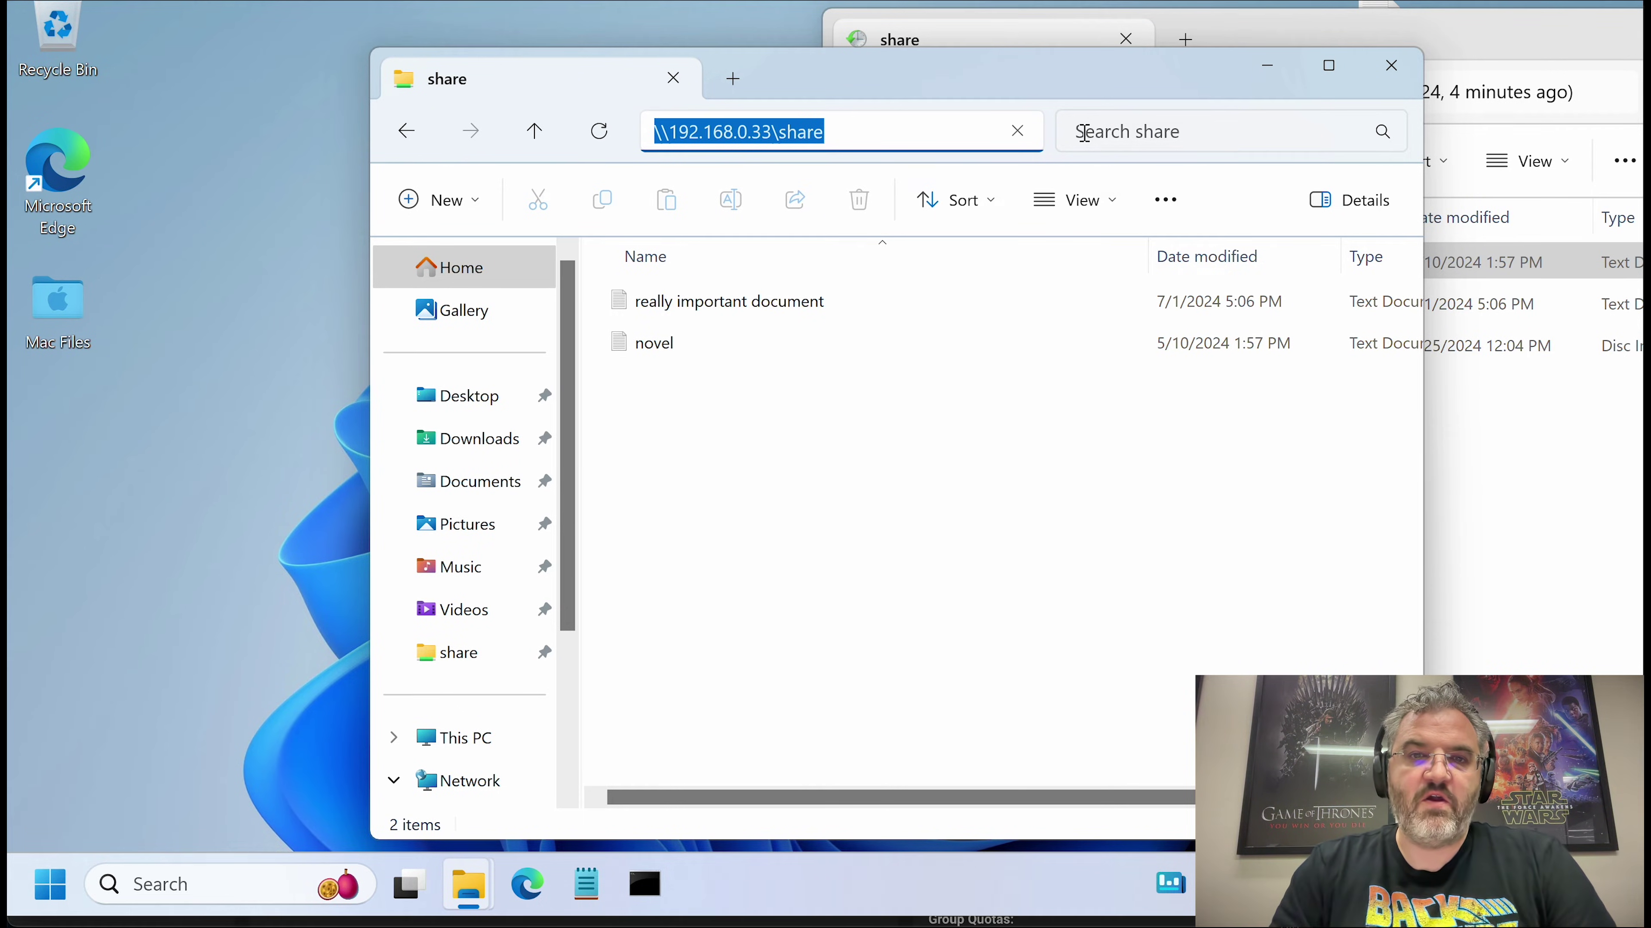
Step: Navigate to the share's hidden \.zfs\snapshot folder via the address bar
{"action": "key", "text": "End"}
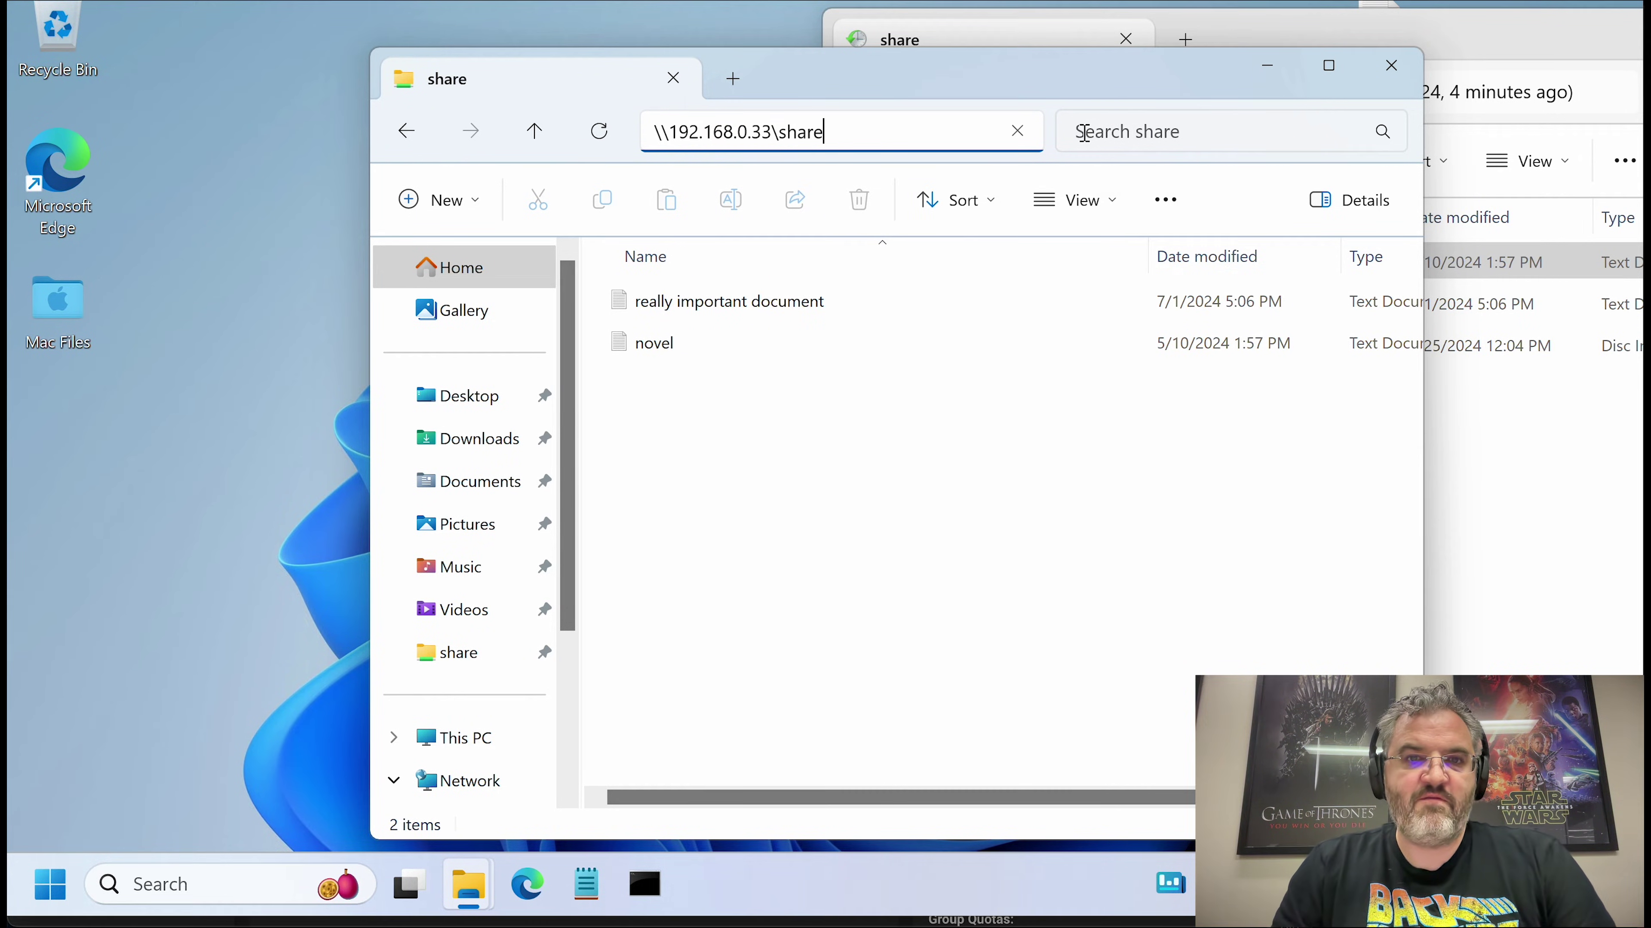
{"action": "type", "text": "\\.zfs"}
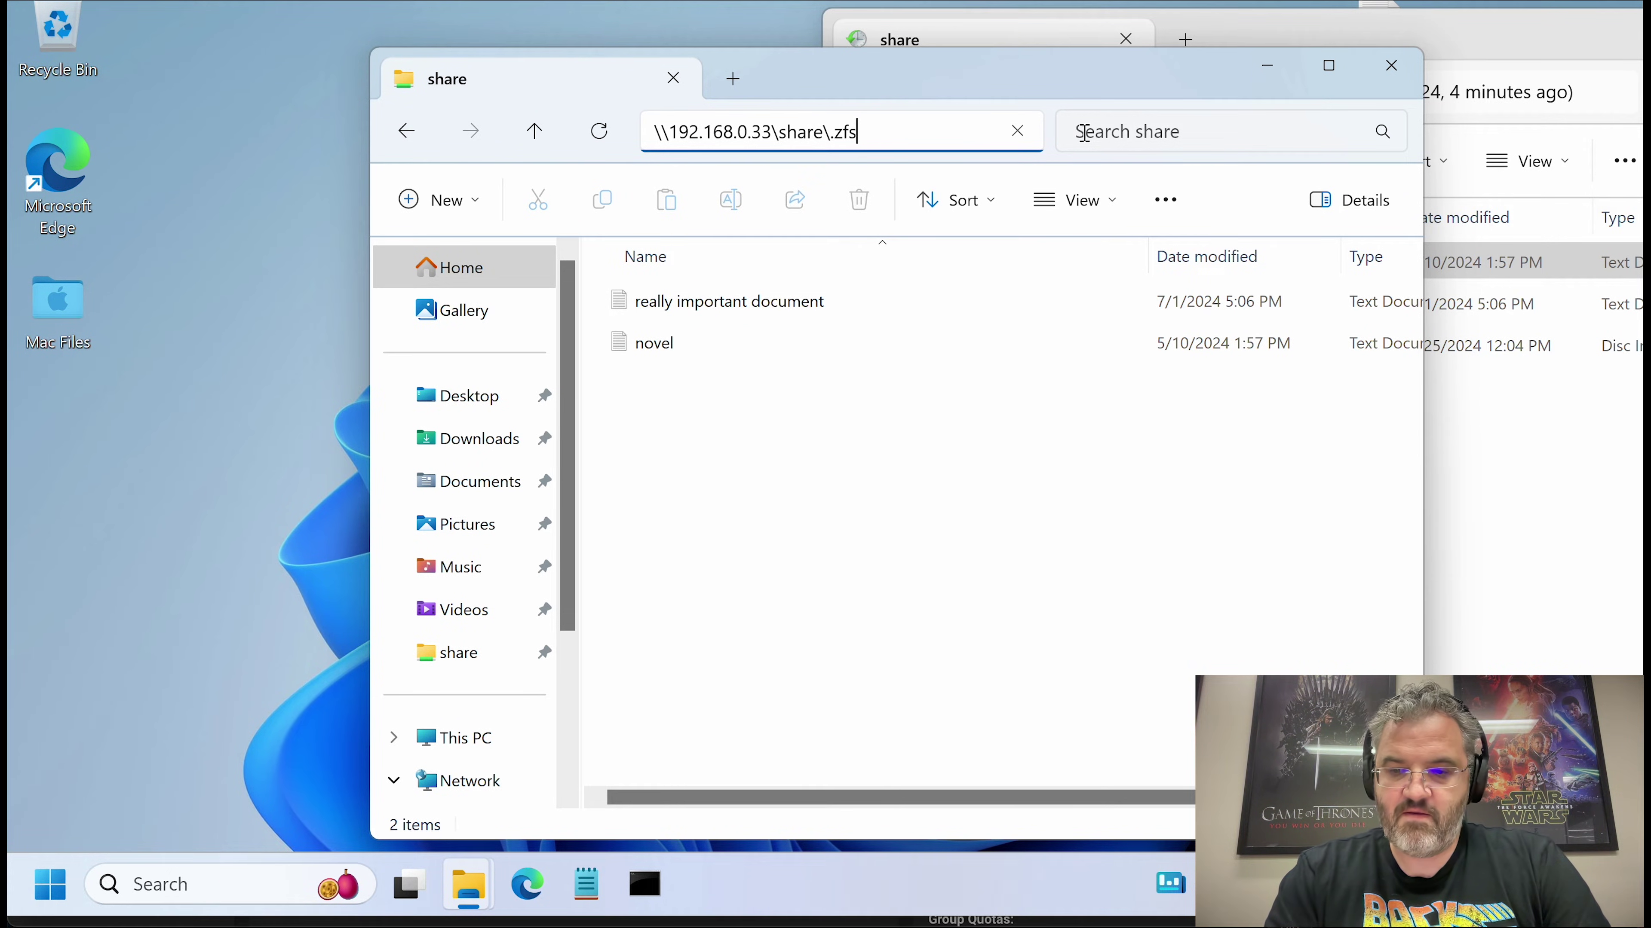
{"action": "type", "text": "\\snapshot"}
{"action": "key", "text": "Return"}
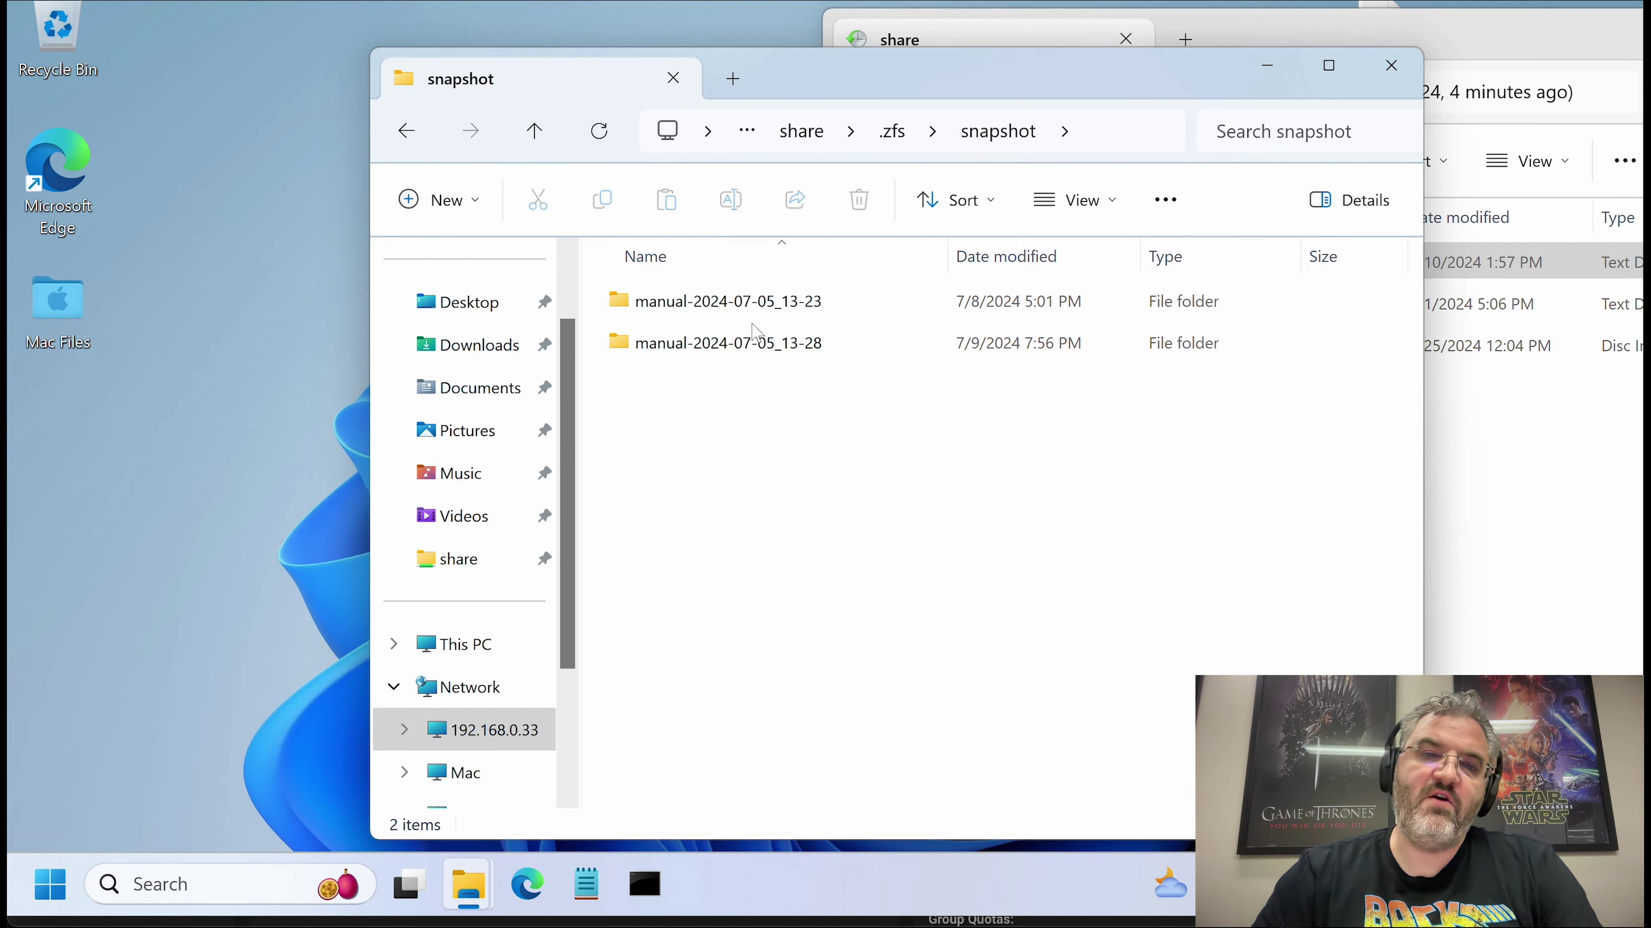
Step: Browse the manual-2024-07-05_13-23 and 13-28 snapshots, then return to the share folder
{"action": "double_click", "coordinate": [771, 303]}
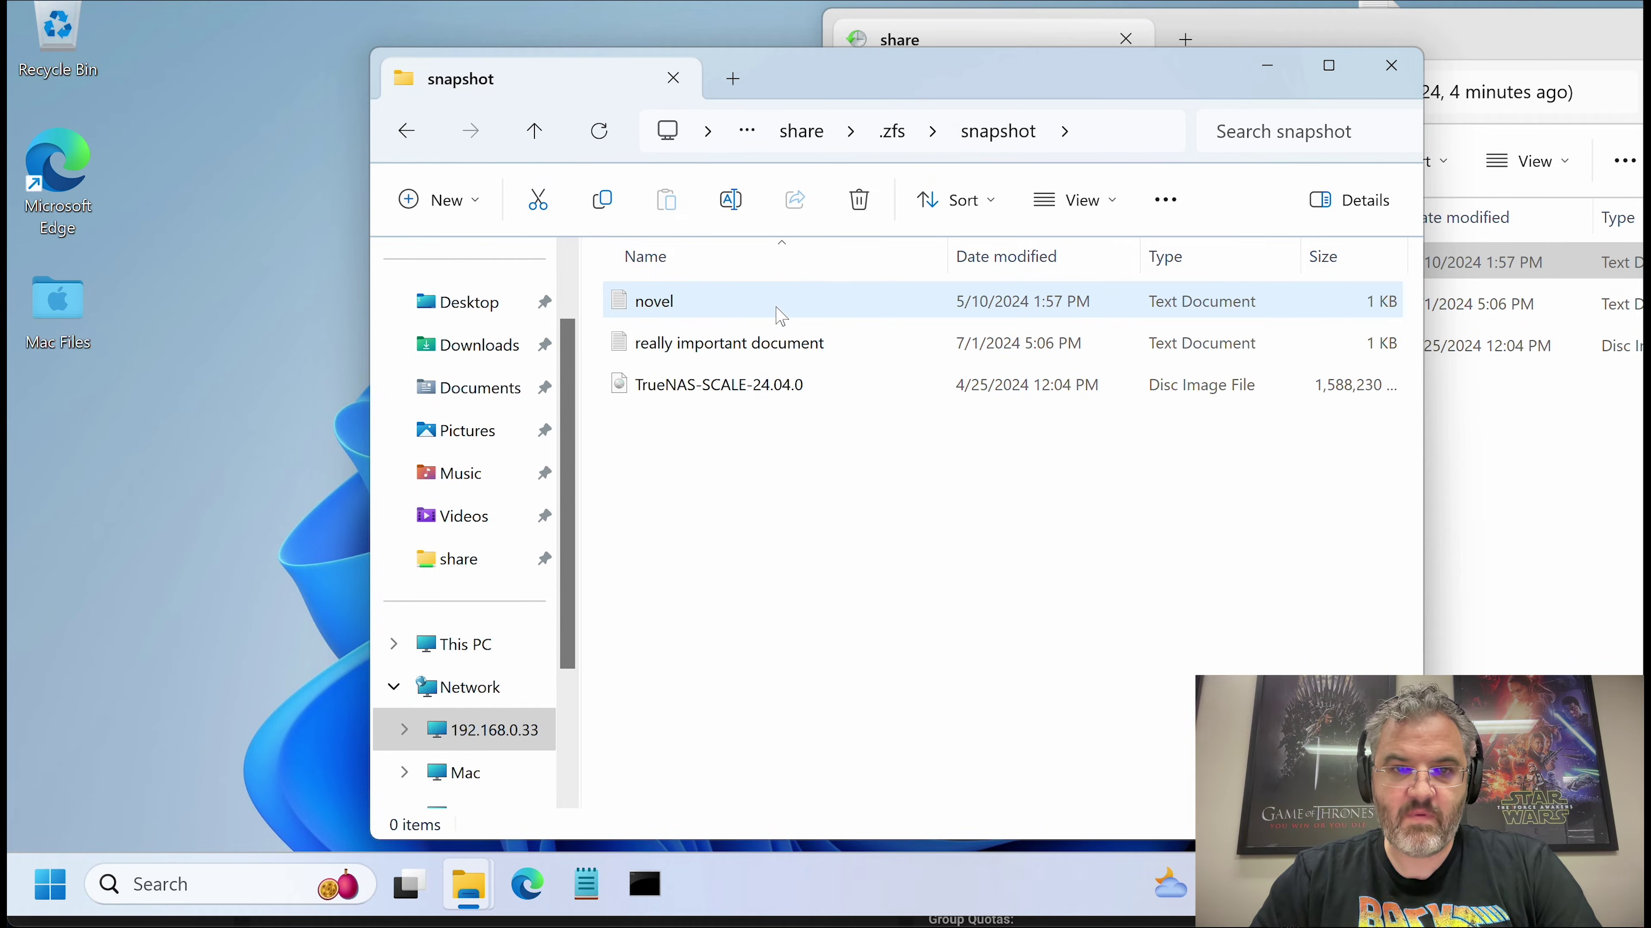
{"action": "left_click", "coordinate": [416, 138]}
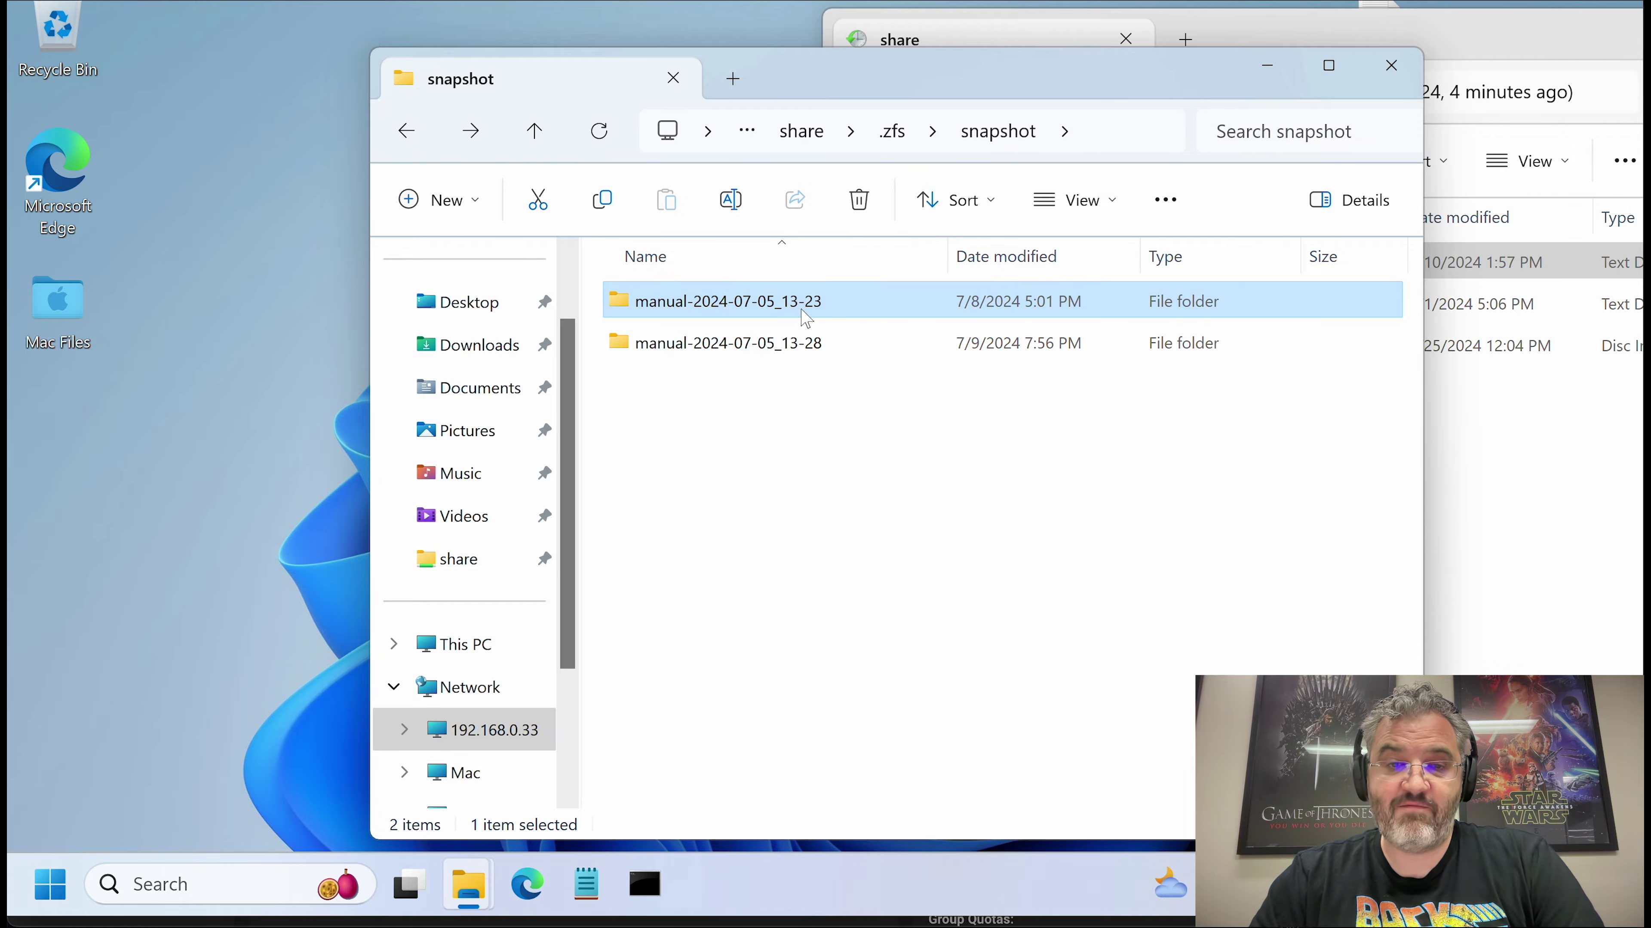
{"action": "double_click", "coordinate": [756, 349]}
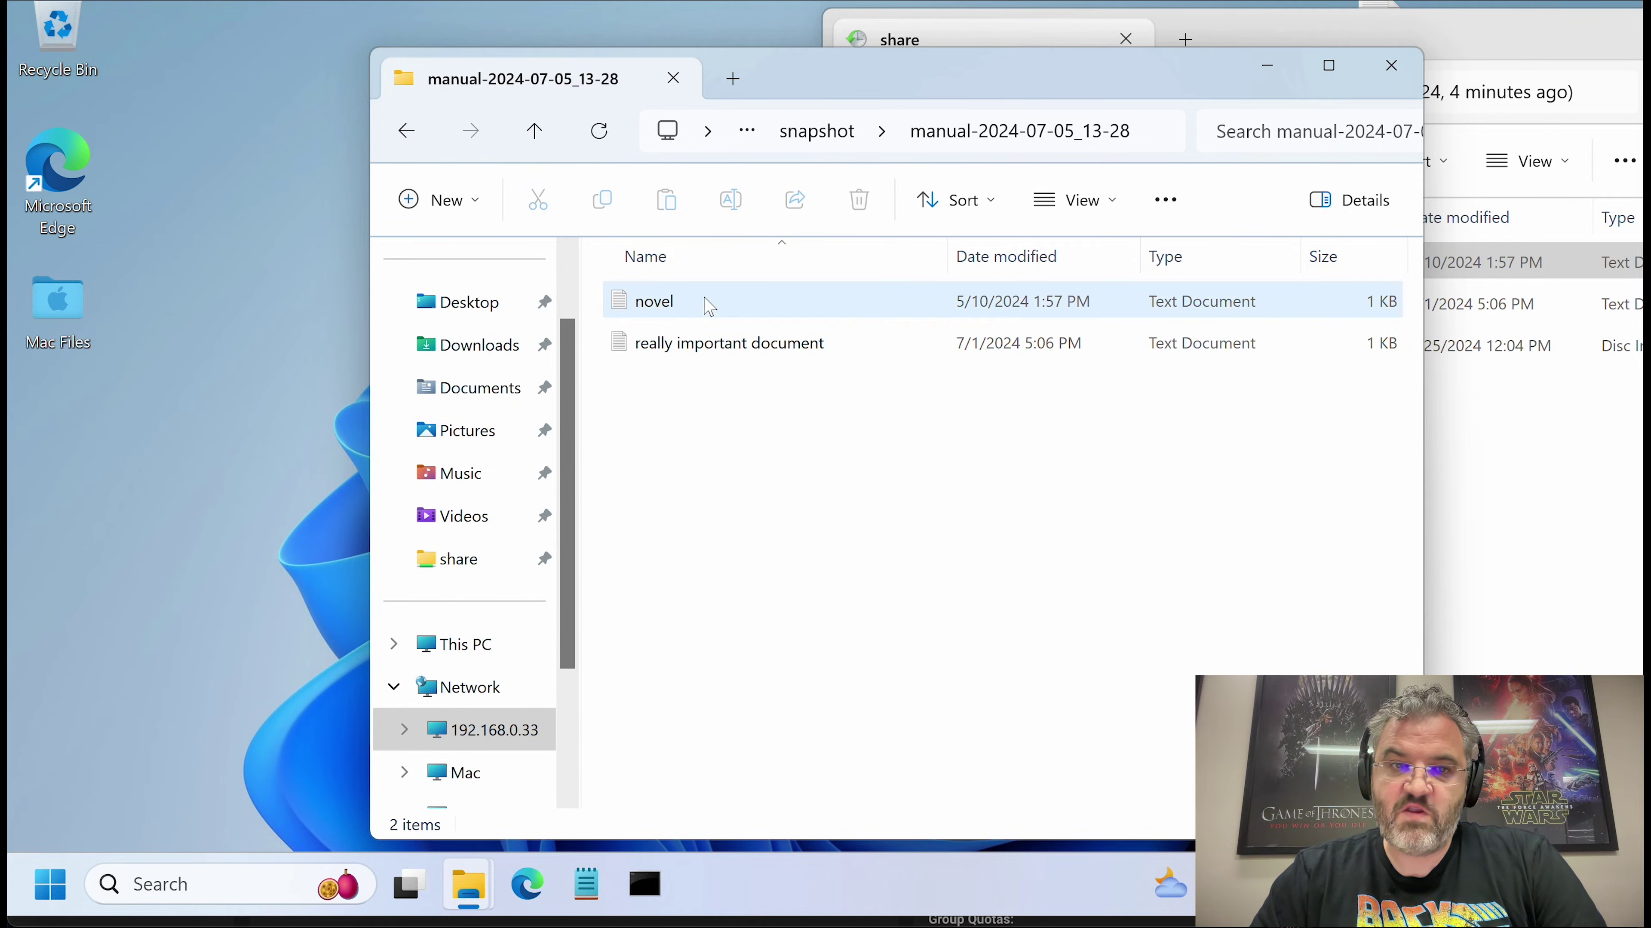
{"action": "left_click", "coordinate": [411, 138]}
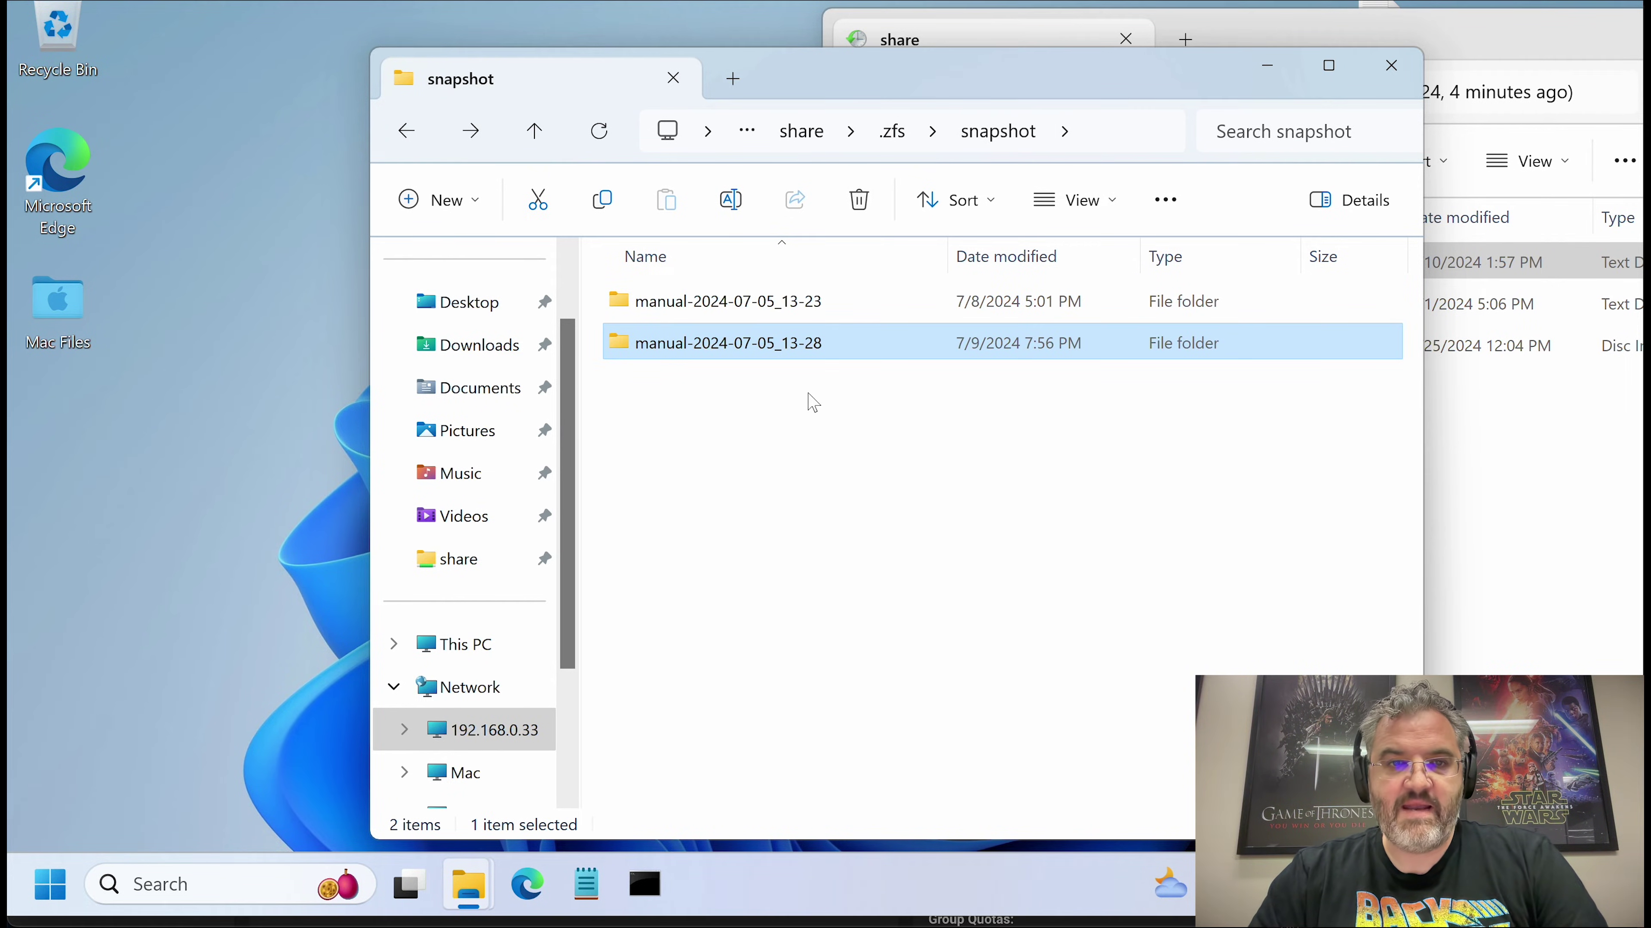
{"action": "double_click", "coordinate": [741, 317]}
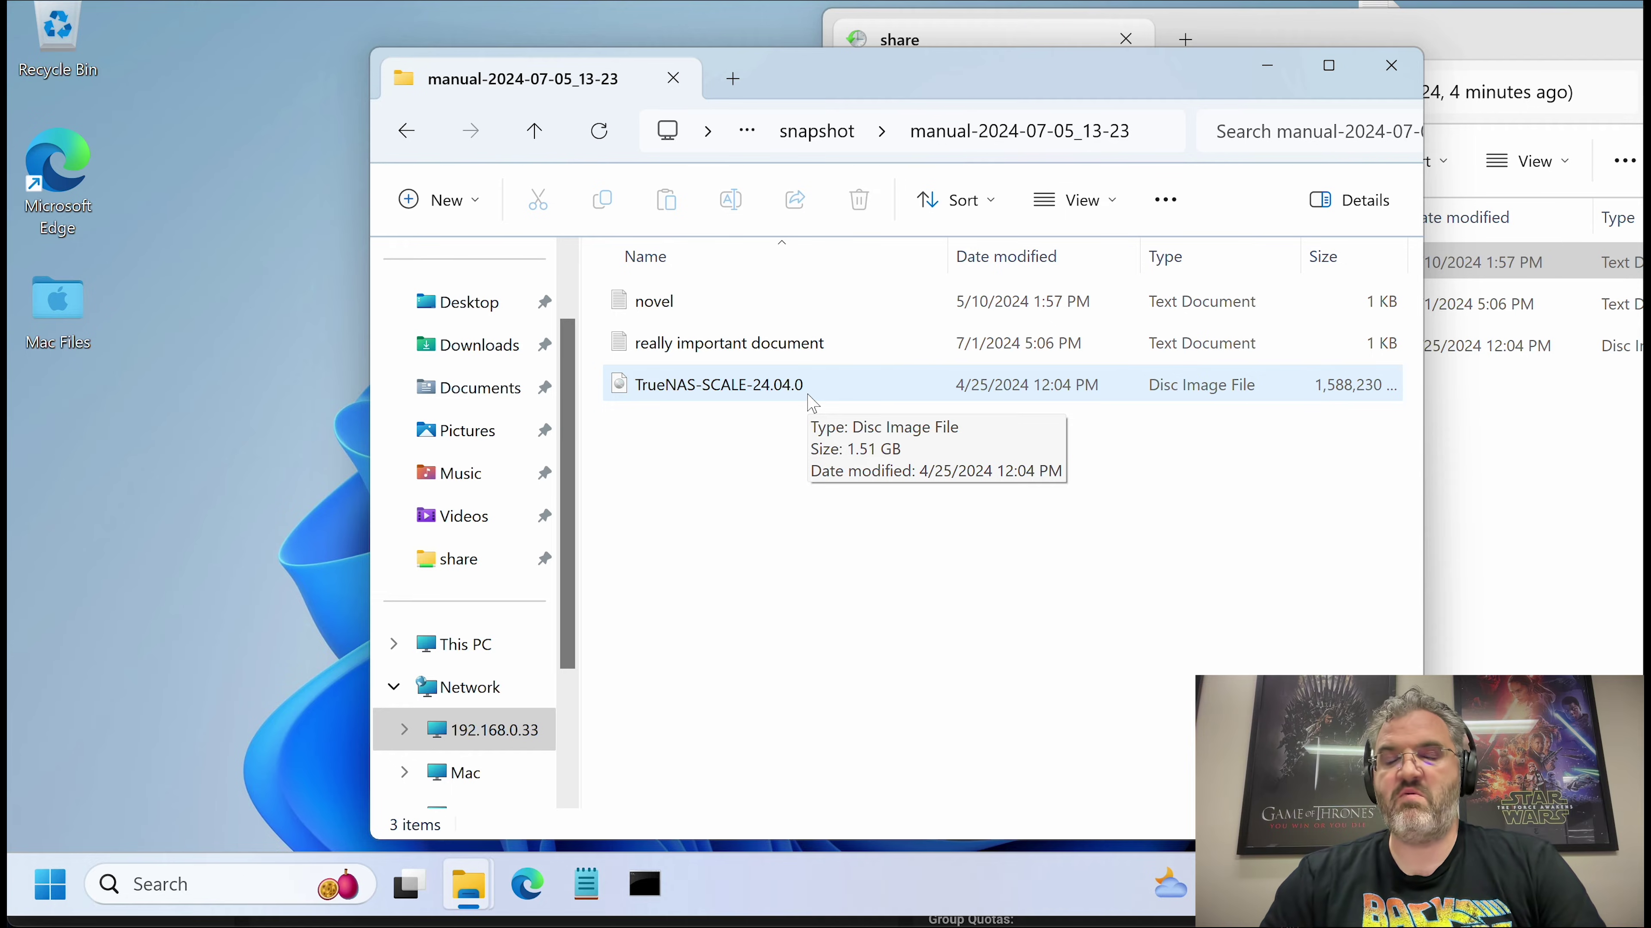
{"action": "left_click", "coordinate": [407, 133]}
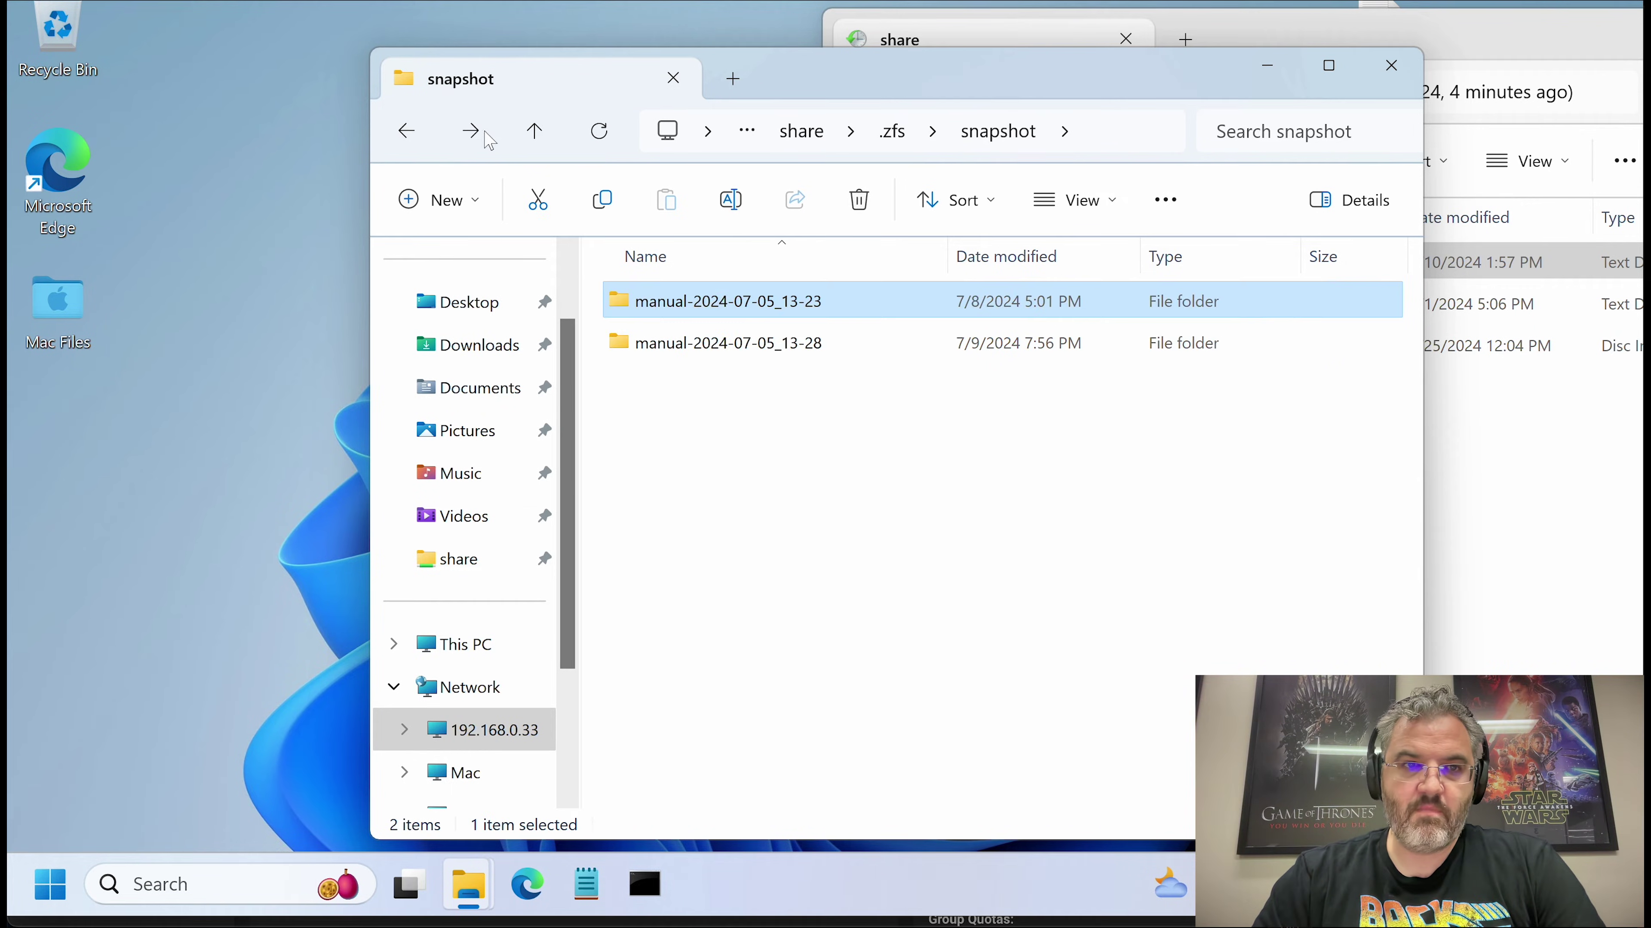
{"action": "left_click", "coordinate": [412, 135]}
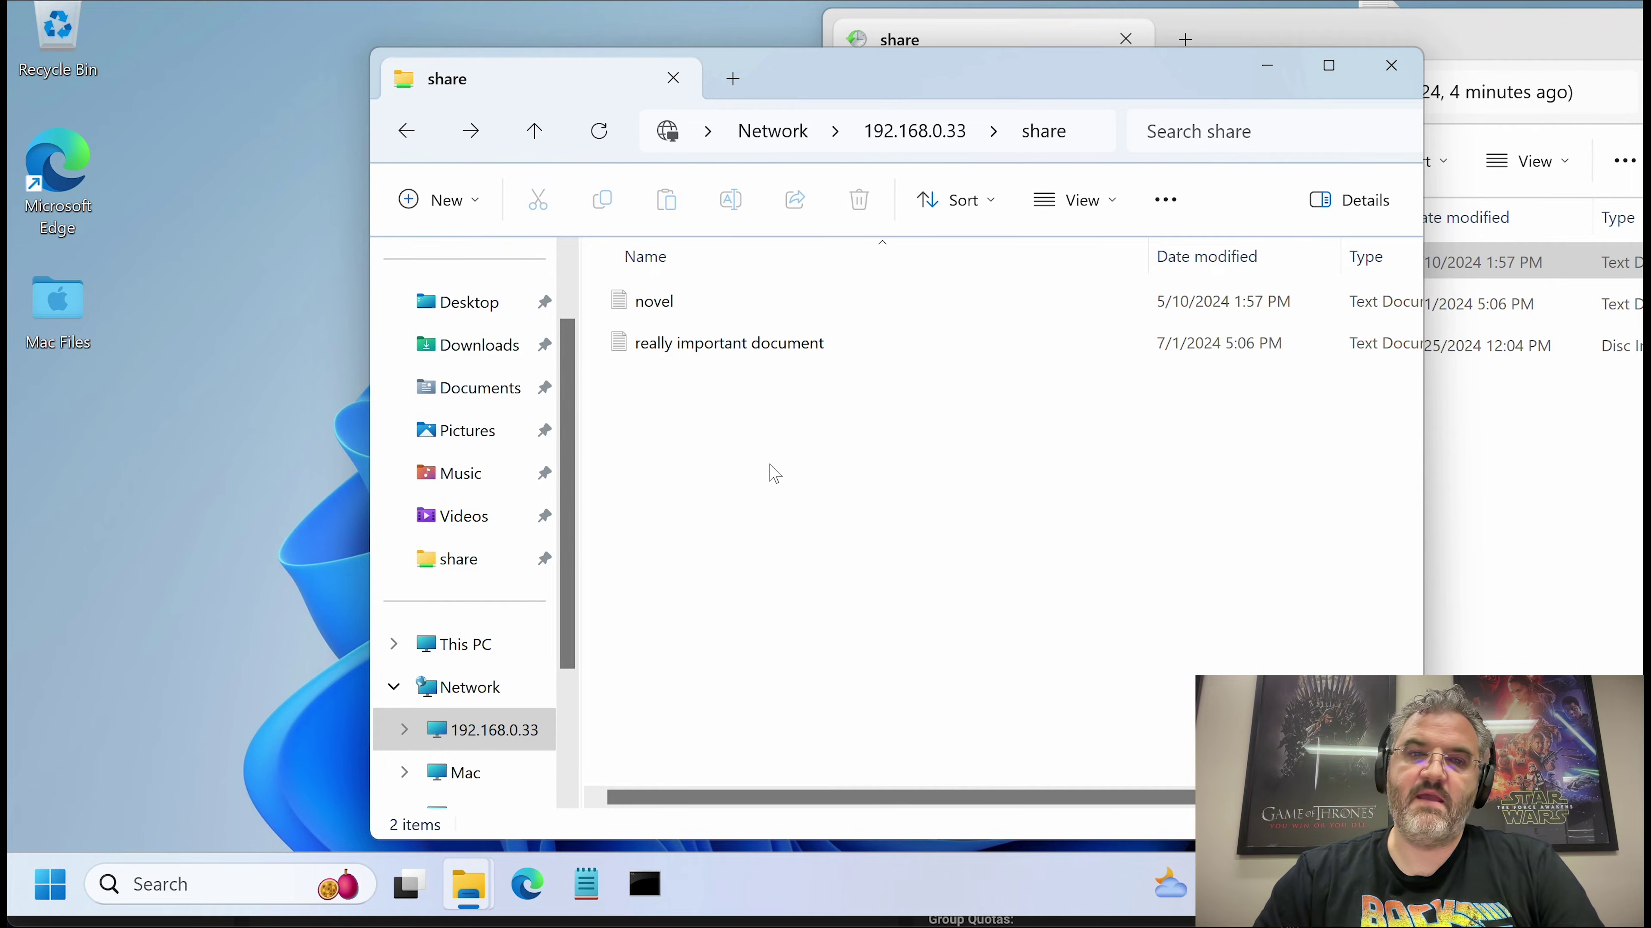
{"action": "key", "text": "alt+Left"}
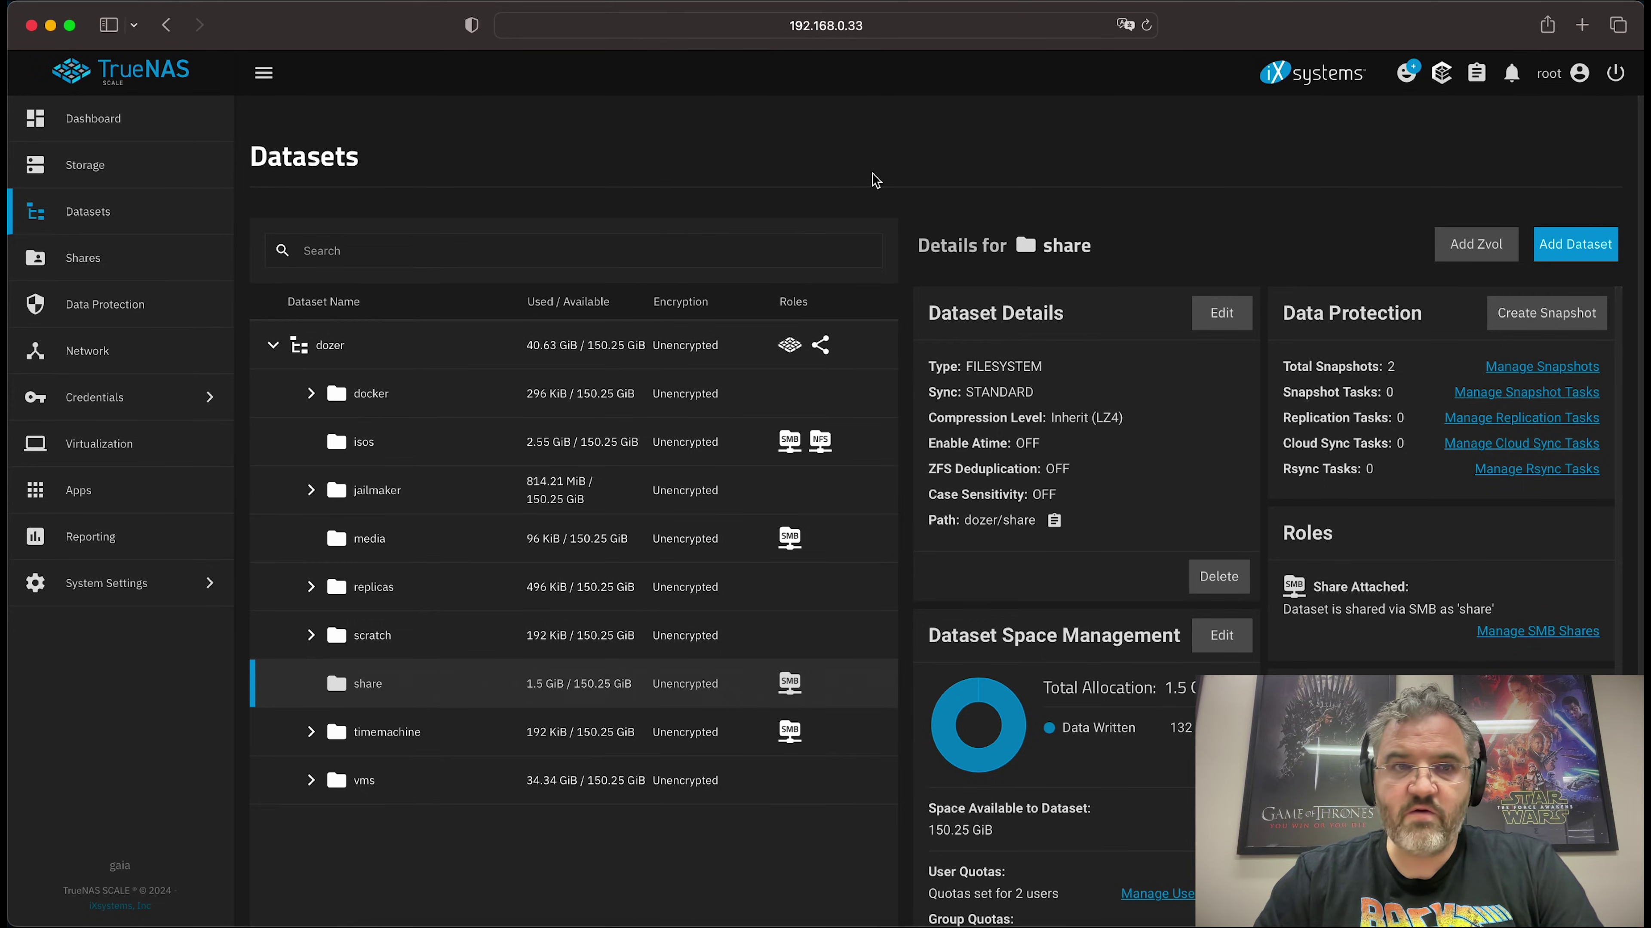
Step: Connect Finder to the SMB share at smb://192.168.0.33/share
{"action": "left_click", "coordinate": [49, 26]}
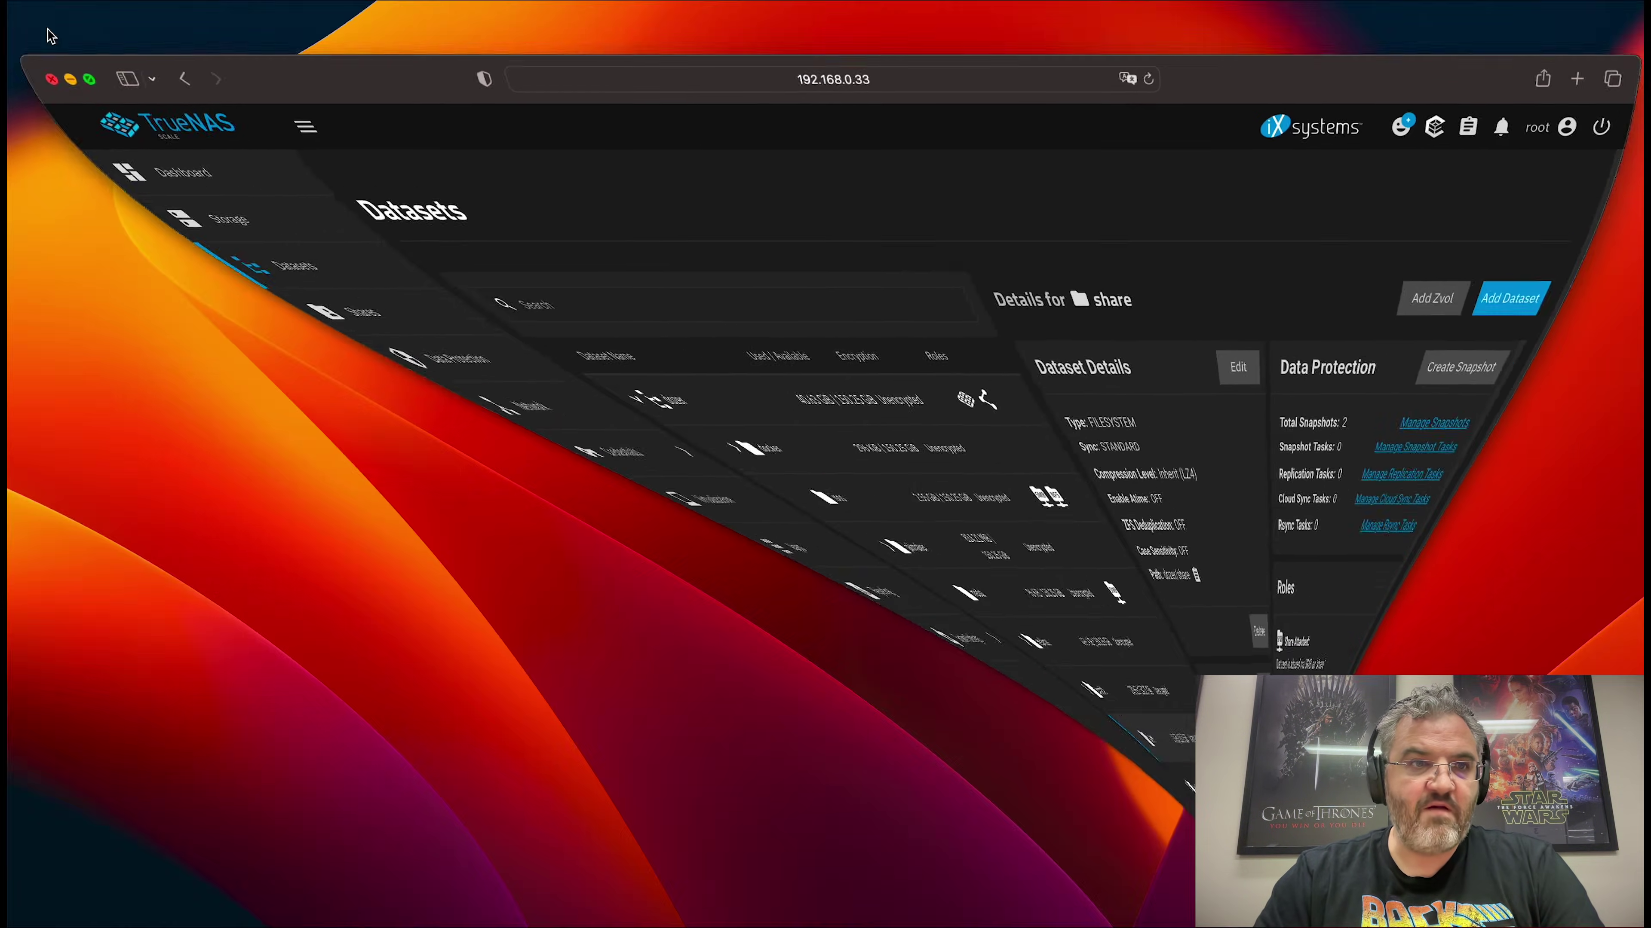
{"action": "left_click", "coordinate": [258, 8]}
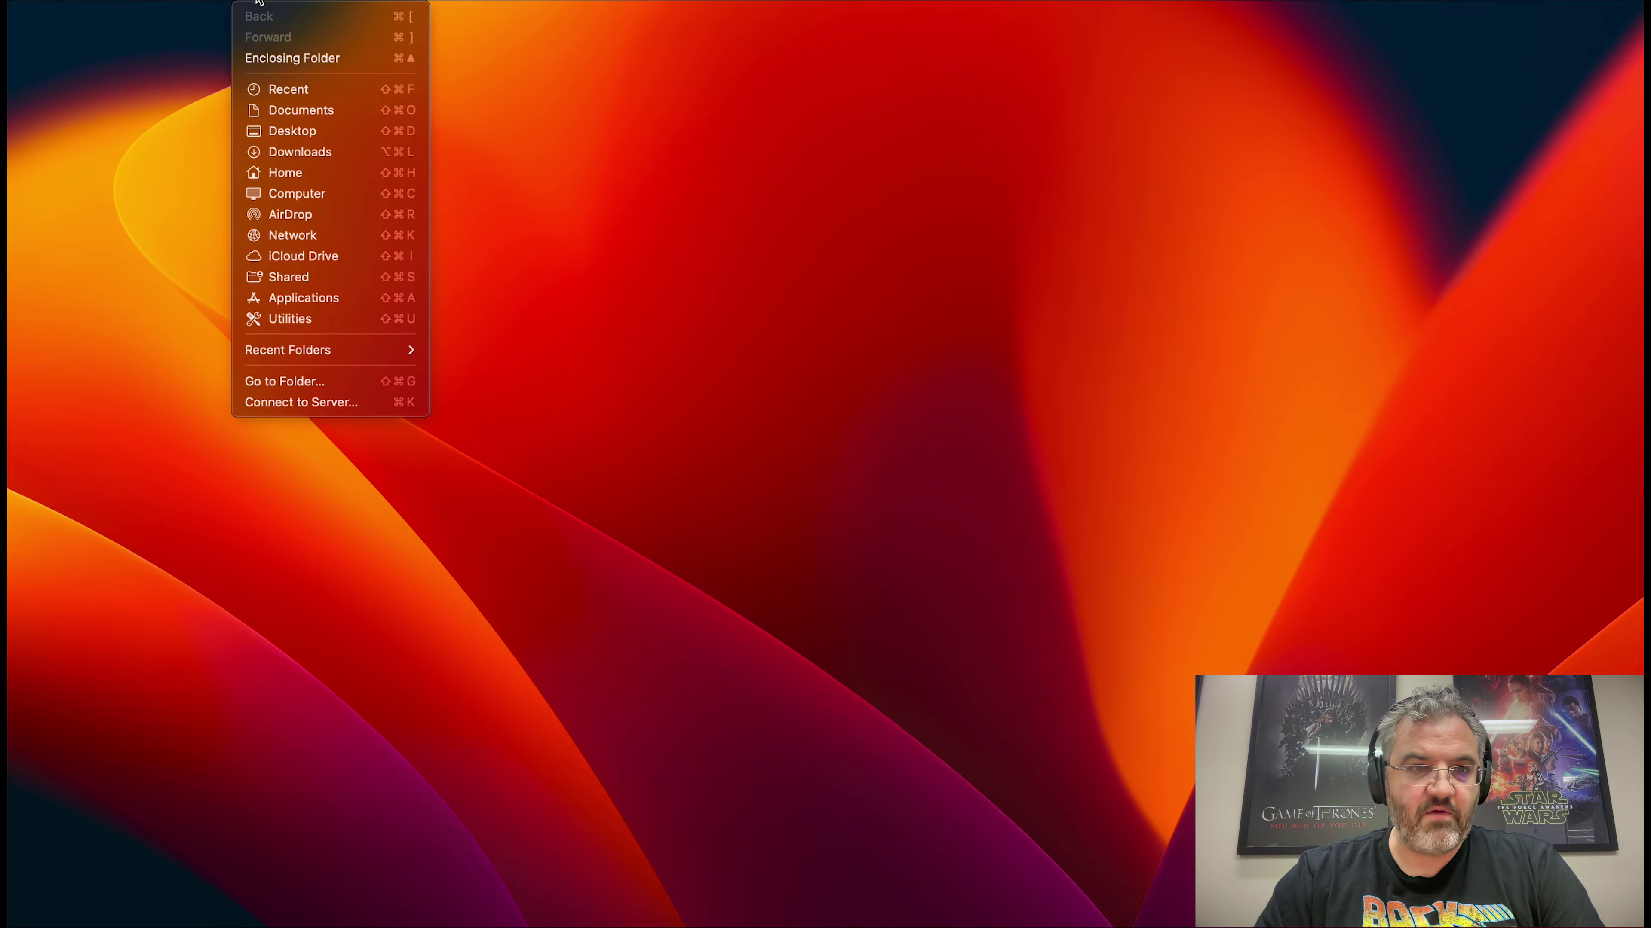
{"action": "left_click", "coordinate": [315, 403]}
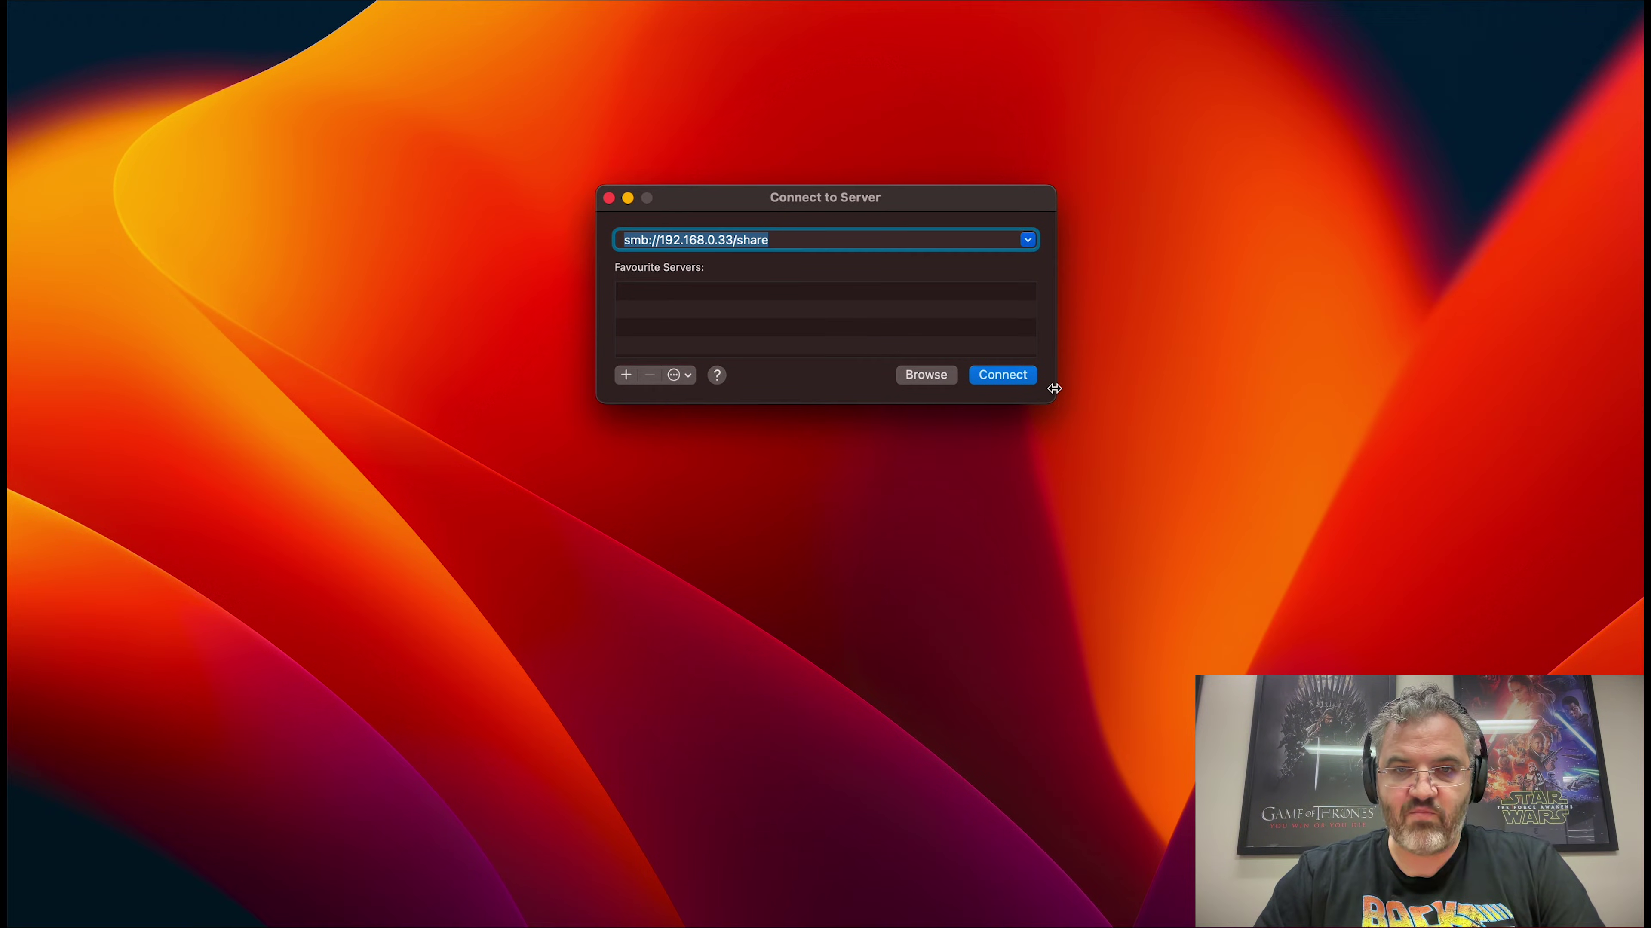
{"action": "left_click", "coordinate": [1004, 376]}
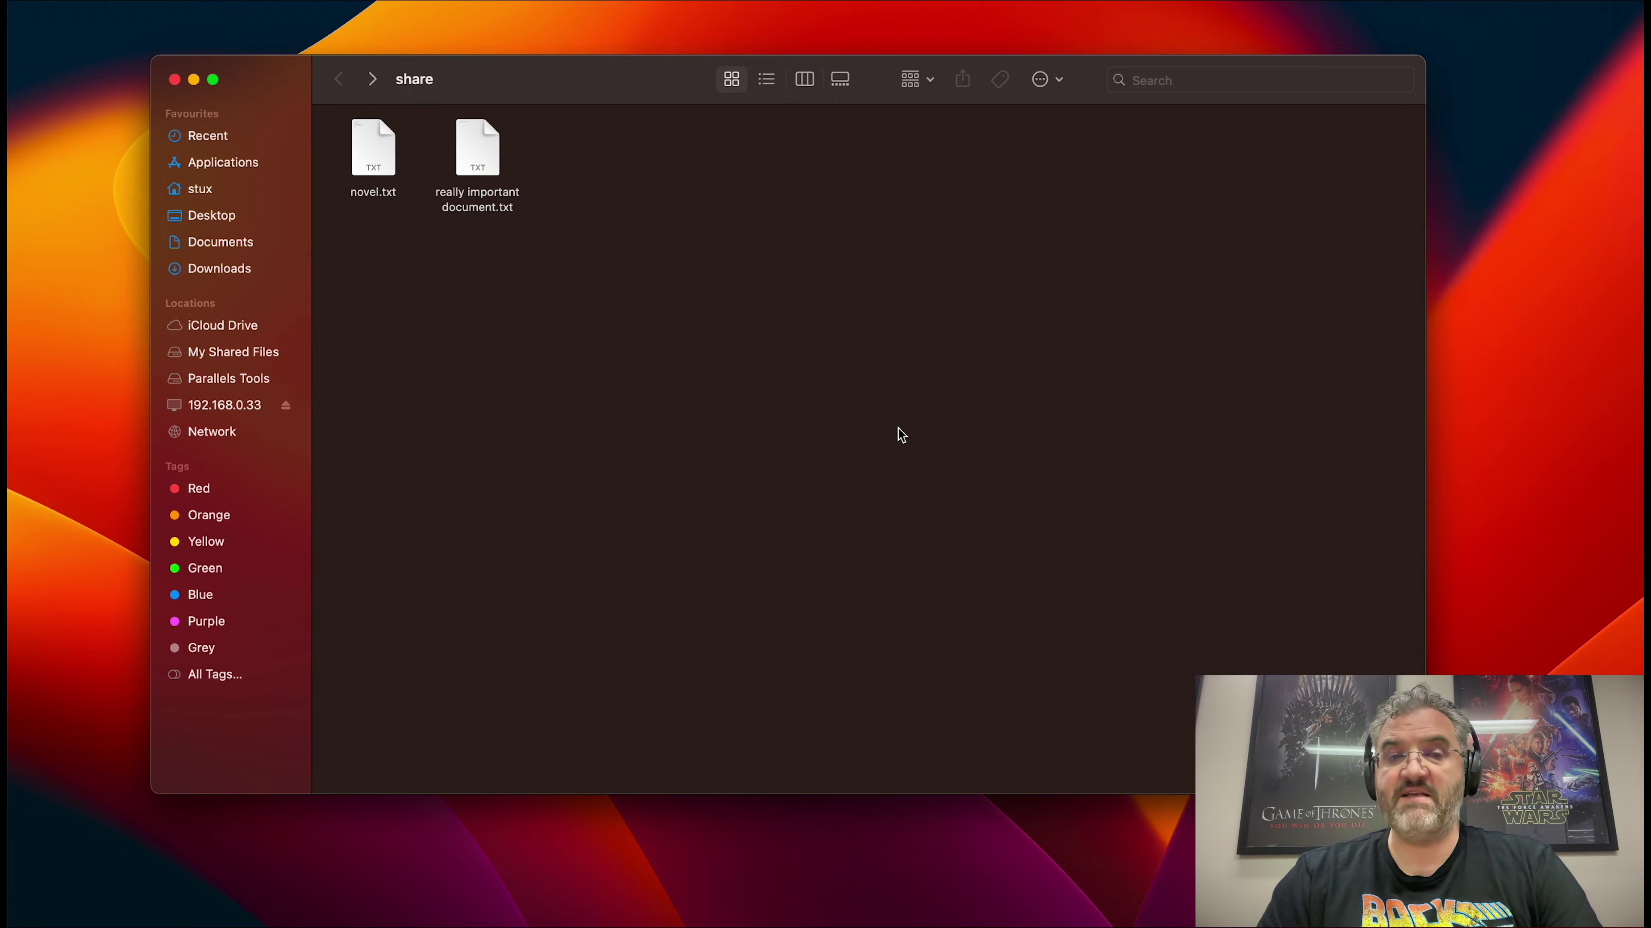
Step: Go to /Volumes/share/.zfs/snapshot/ in Finder and open the manual-2024-07-05_13-23 snapshot folder
{"action": "left_click", "coordinate": [250, 1]}
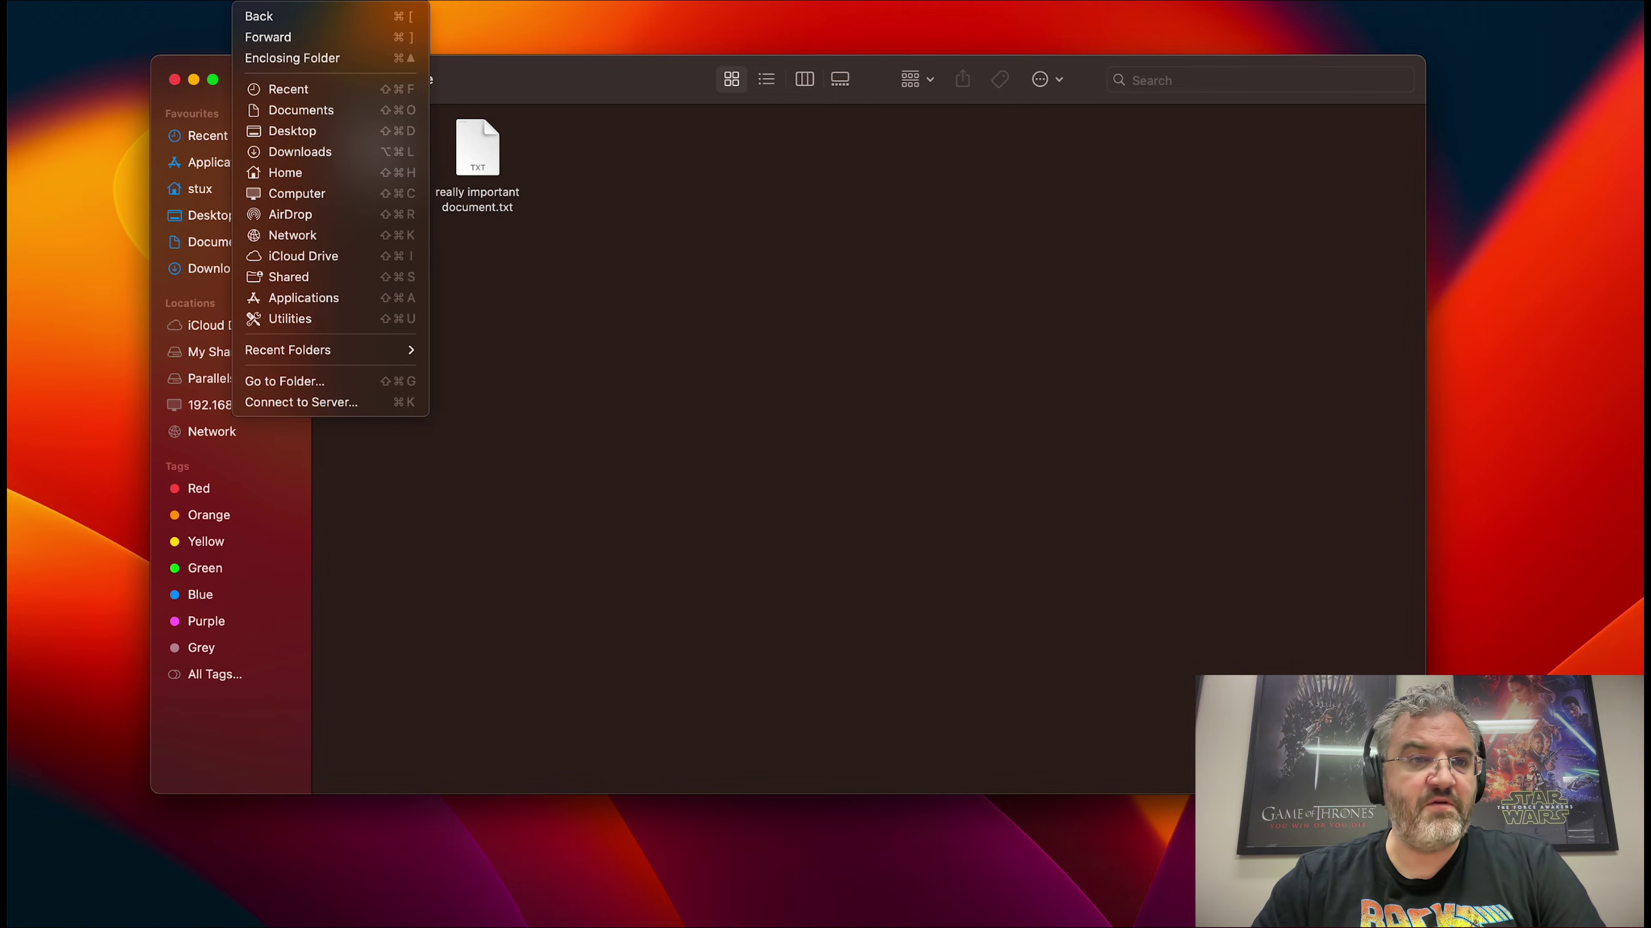
{"action": "left_click", "coordinate": [320, 383]}
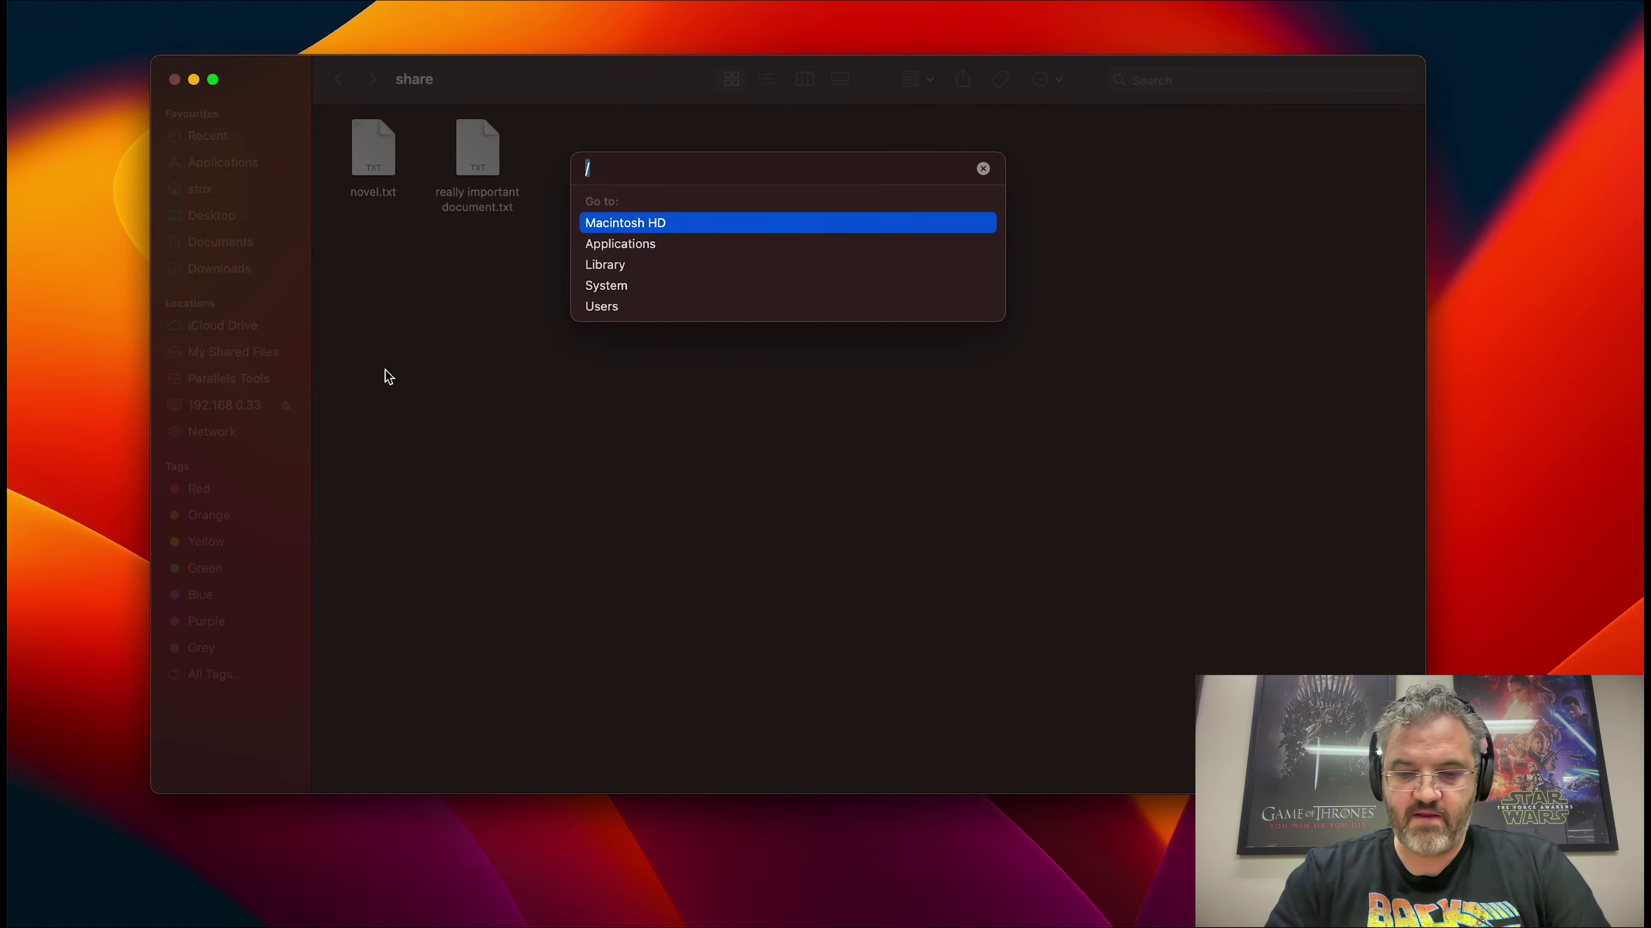
{"action": "type", "text": "/Volumes/"}
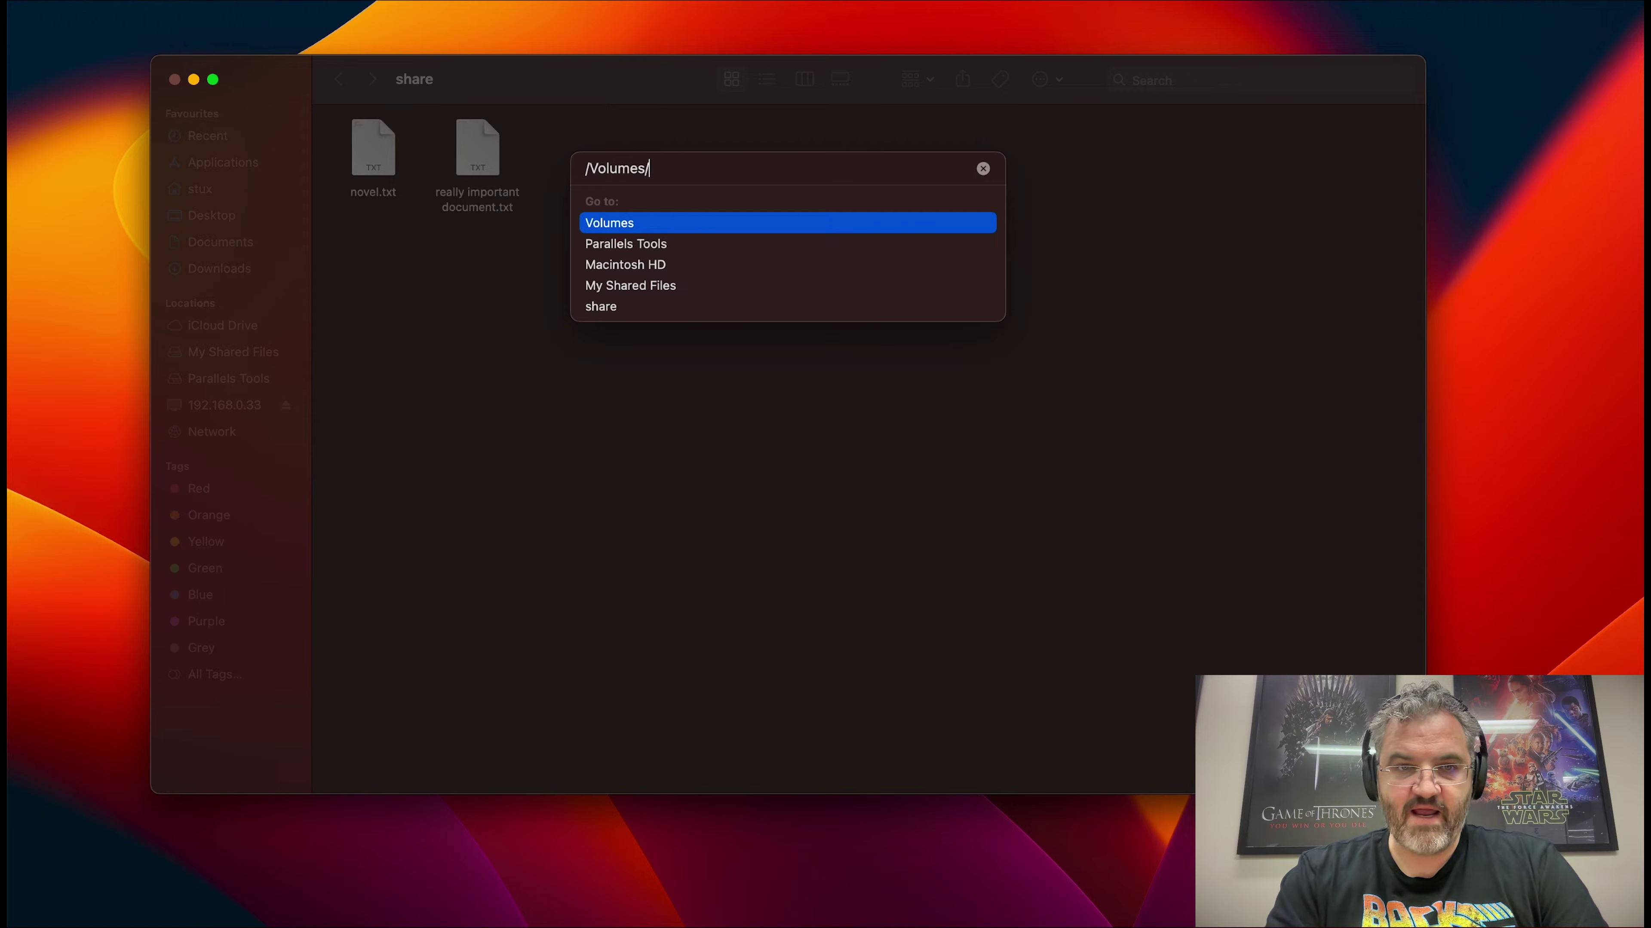
{"action": "key", "text": "Down"}
{"action": "key", "text": "Down"}
{"action": "key", "text": "Down"}
{"action": "key", "text": "Down"}
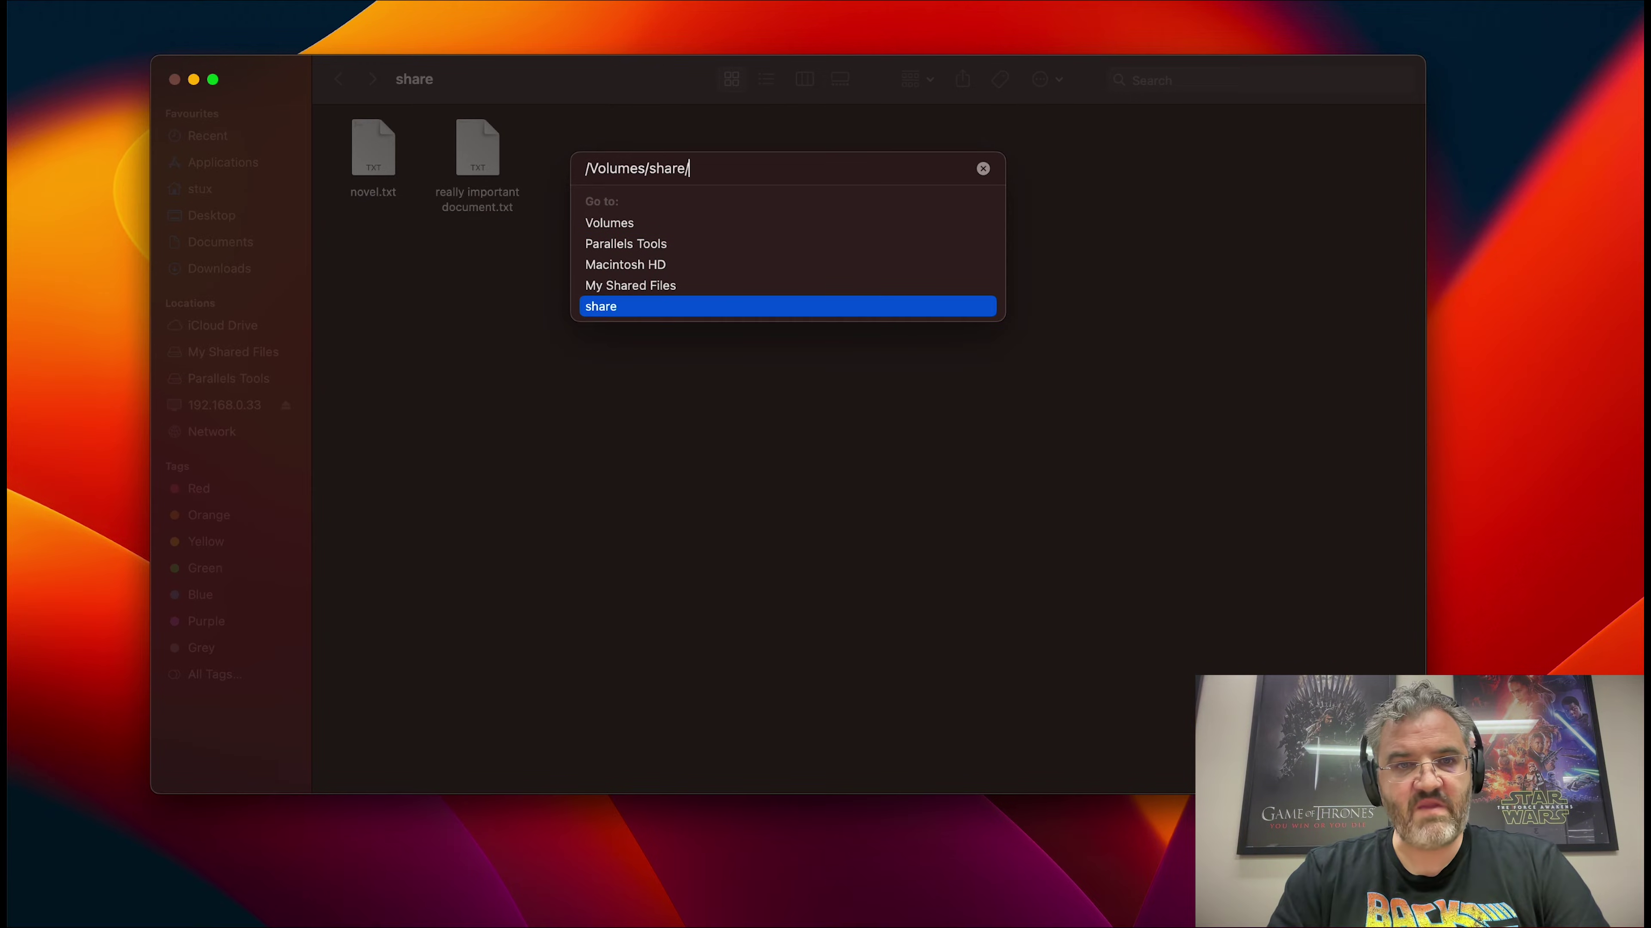
{"action": "type", "text": ".zf"}
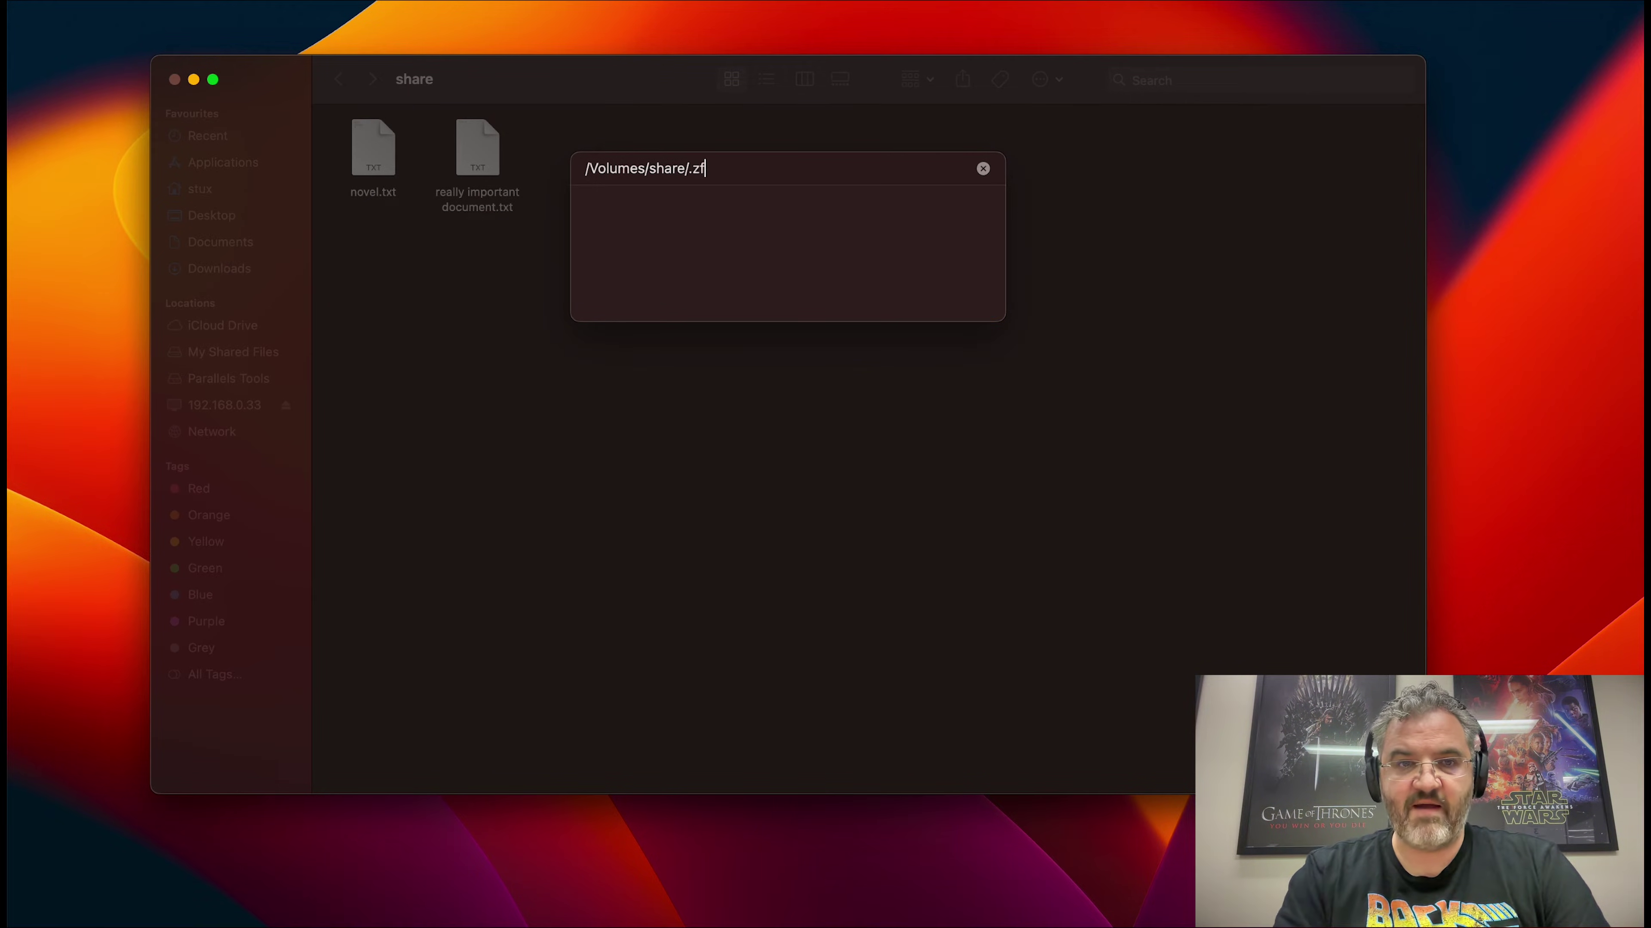
{"action": "type", "text": "s/snaps"}
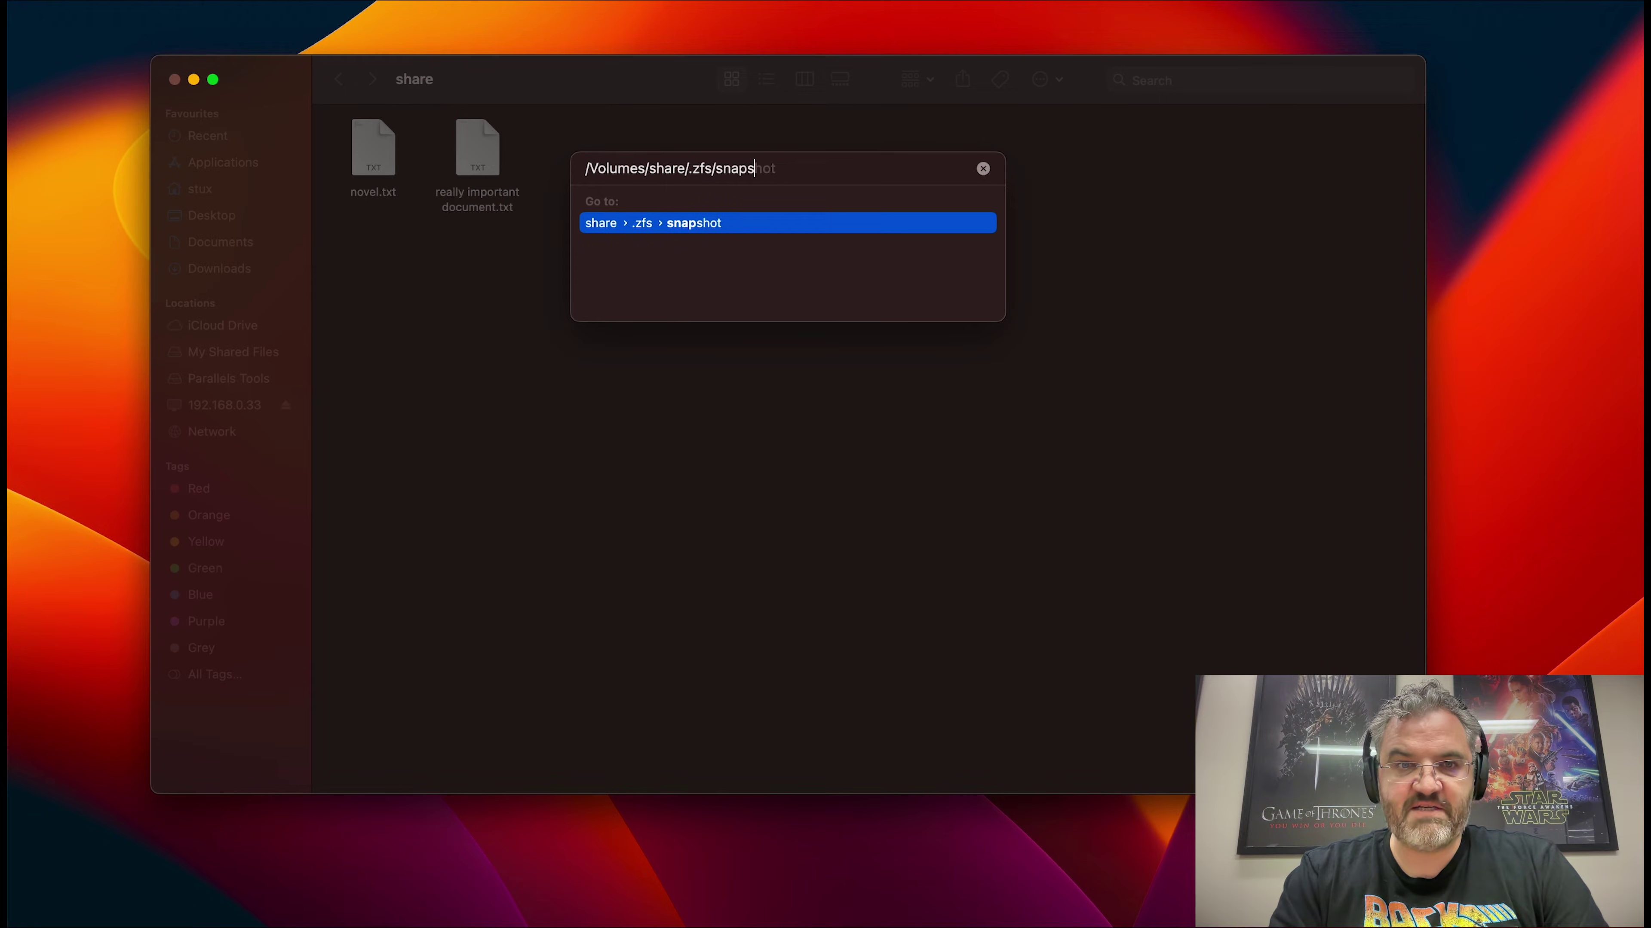
{"action": "type", "text": "hot"}
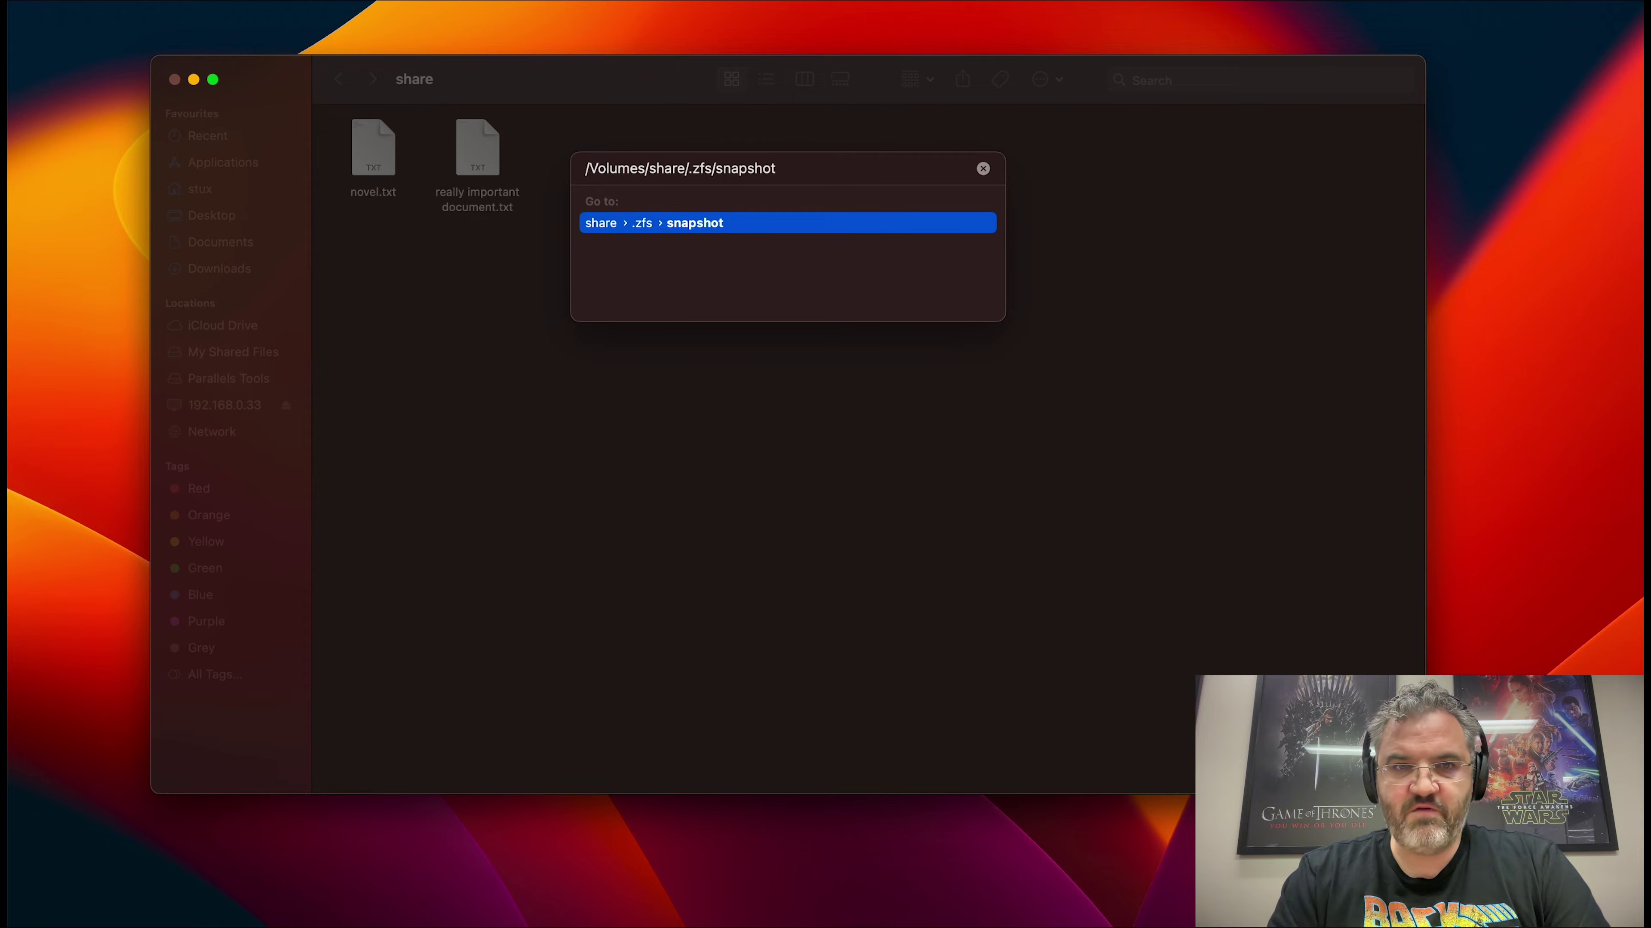
{"action": "type", "text": "/"}
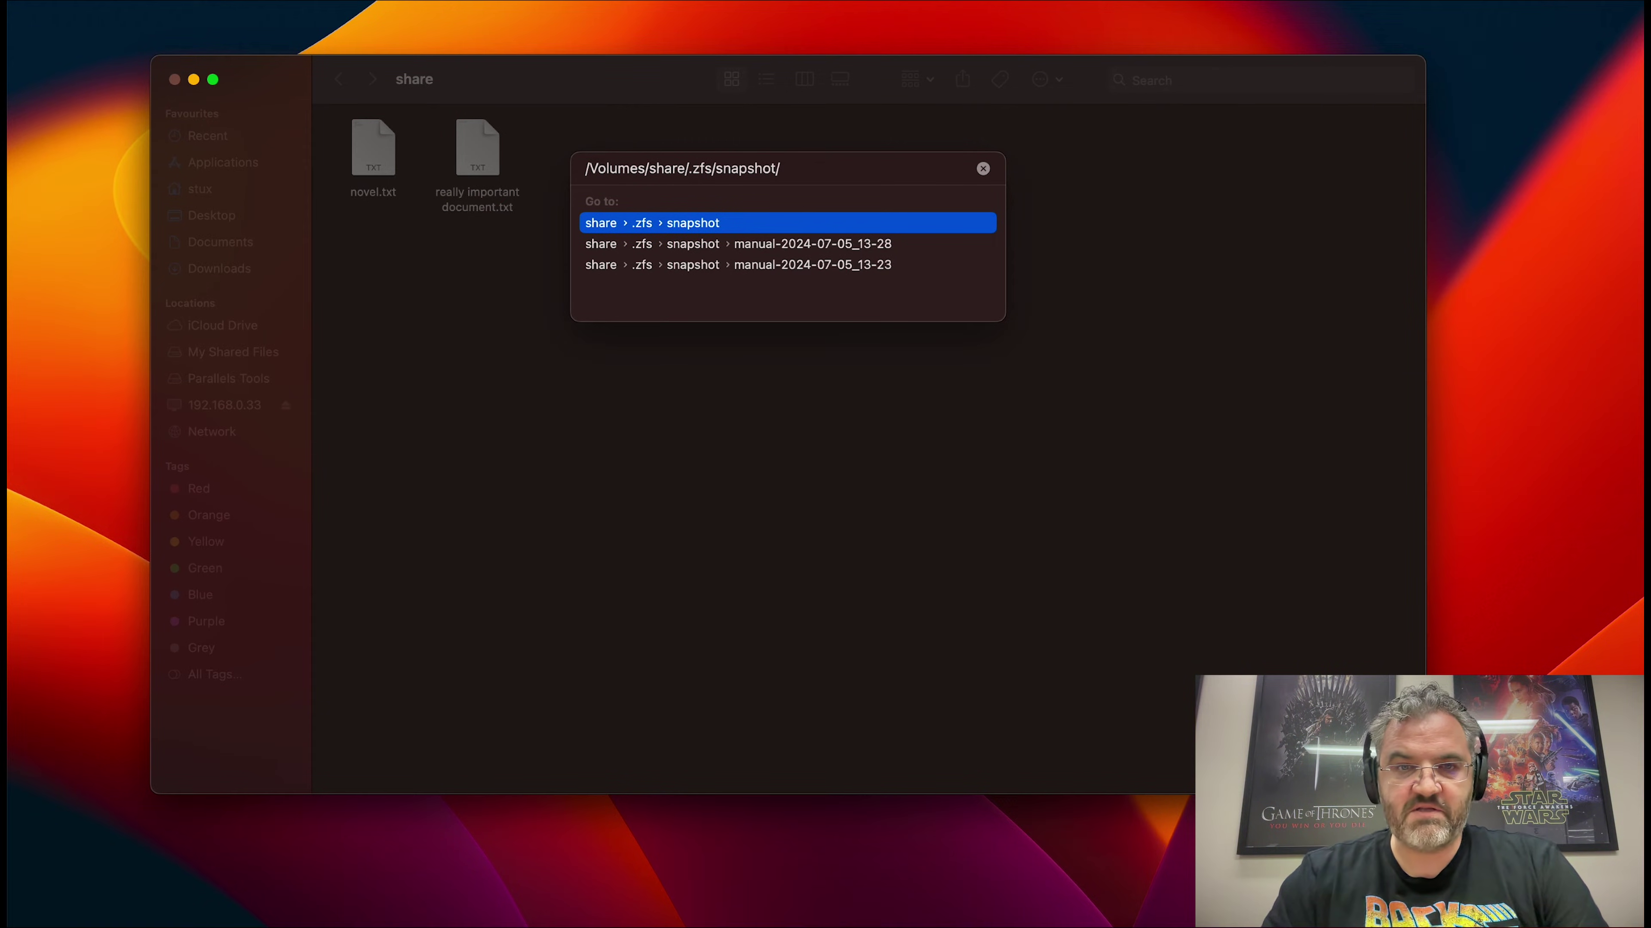
{"action": "key", "text": "Down"}
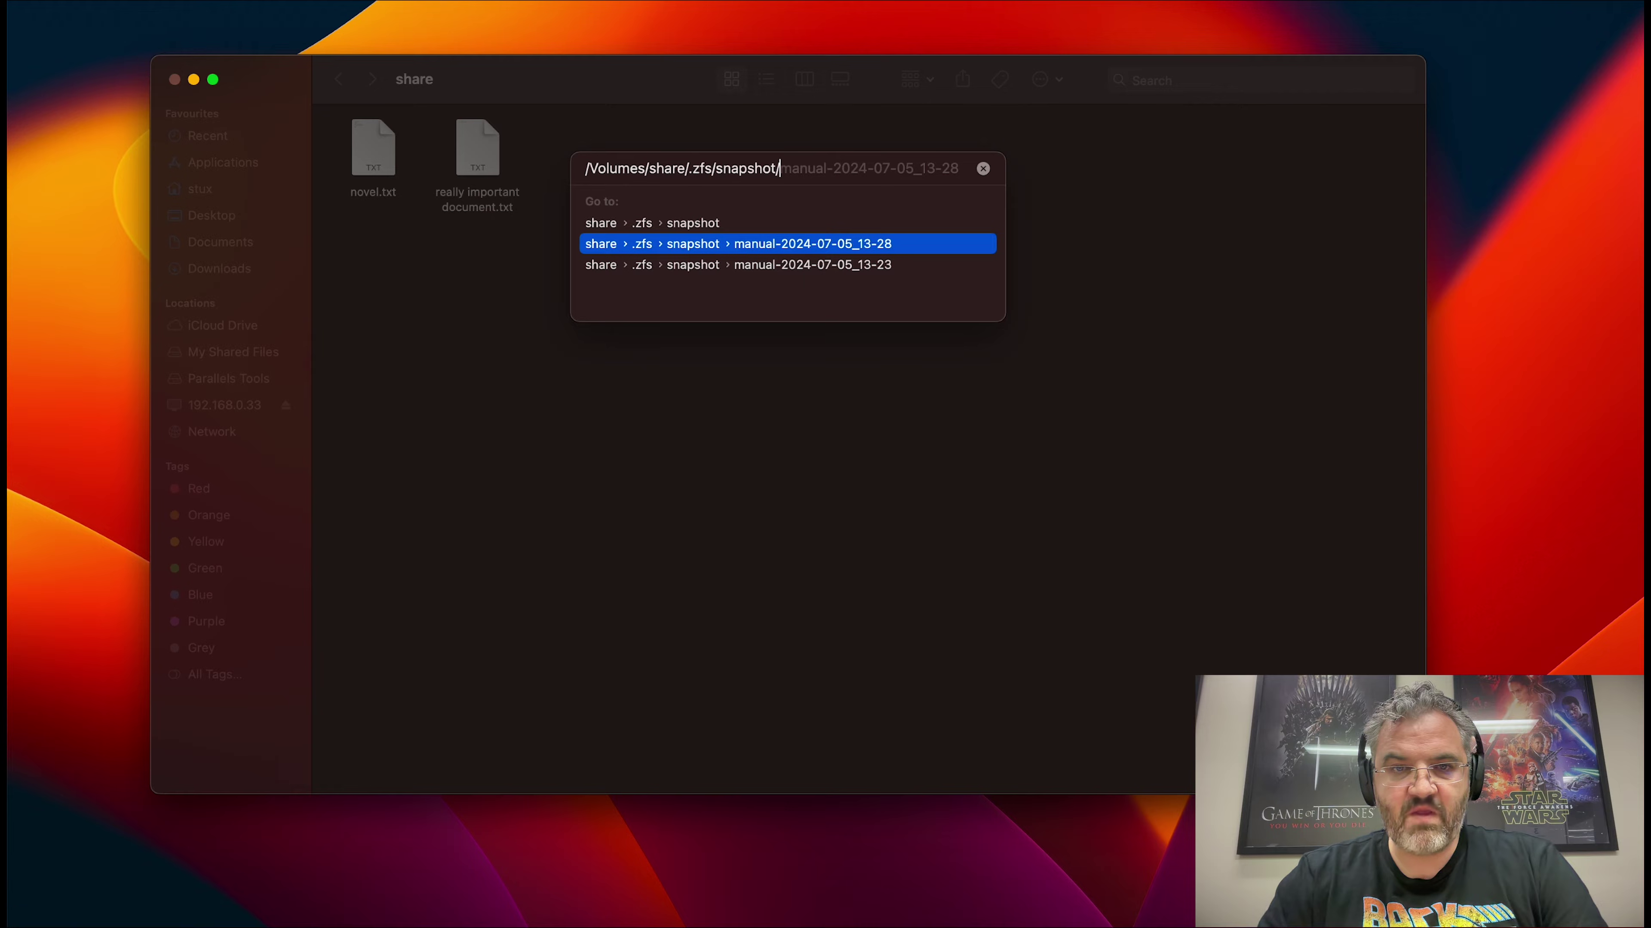
{"action": "left_click", "coordinate": [755, 279]}
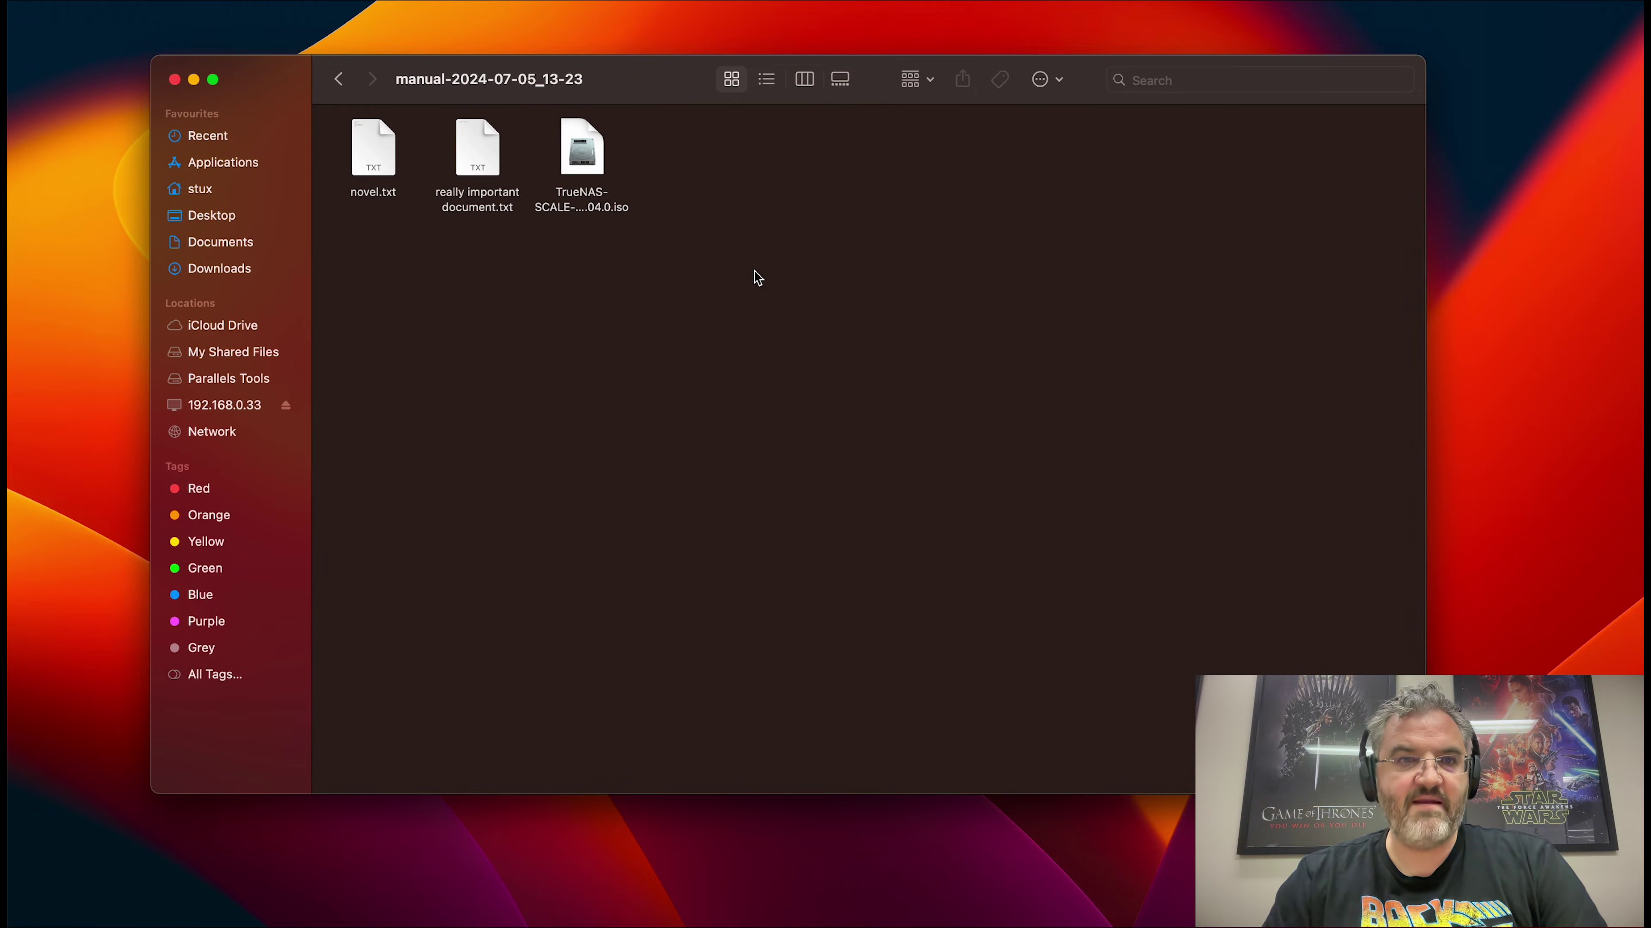
Step: Drag the TrueNAS-SCALE-24.04.0.iso file to the desktop, then cancel the copy
{"action": "left_click", "coordinate": [587, 167]}
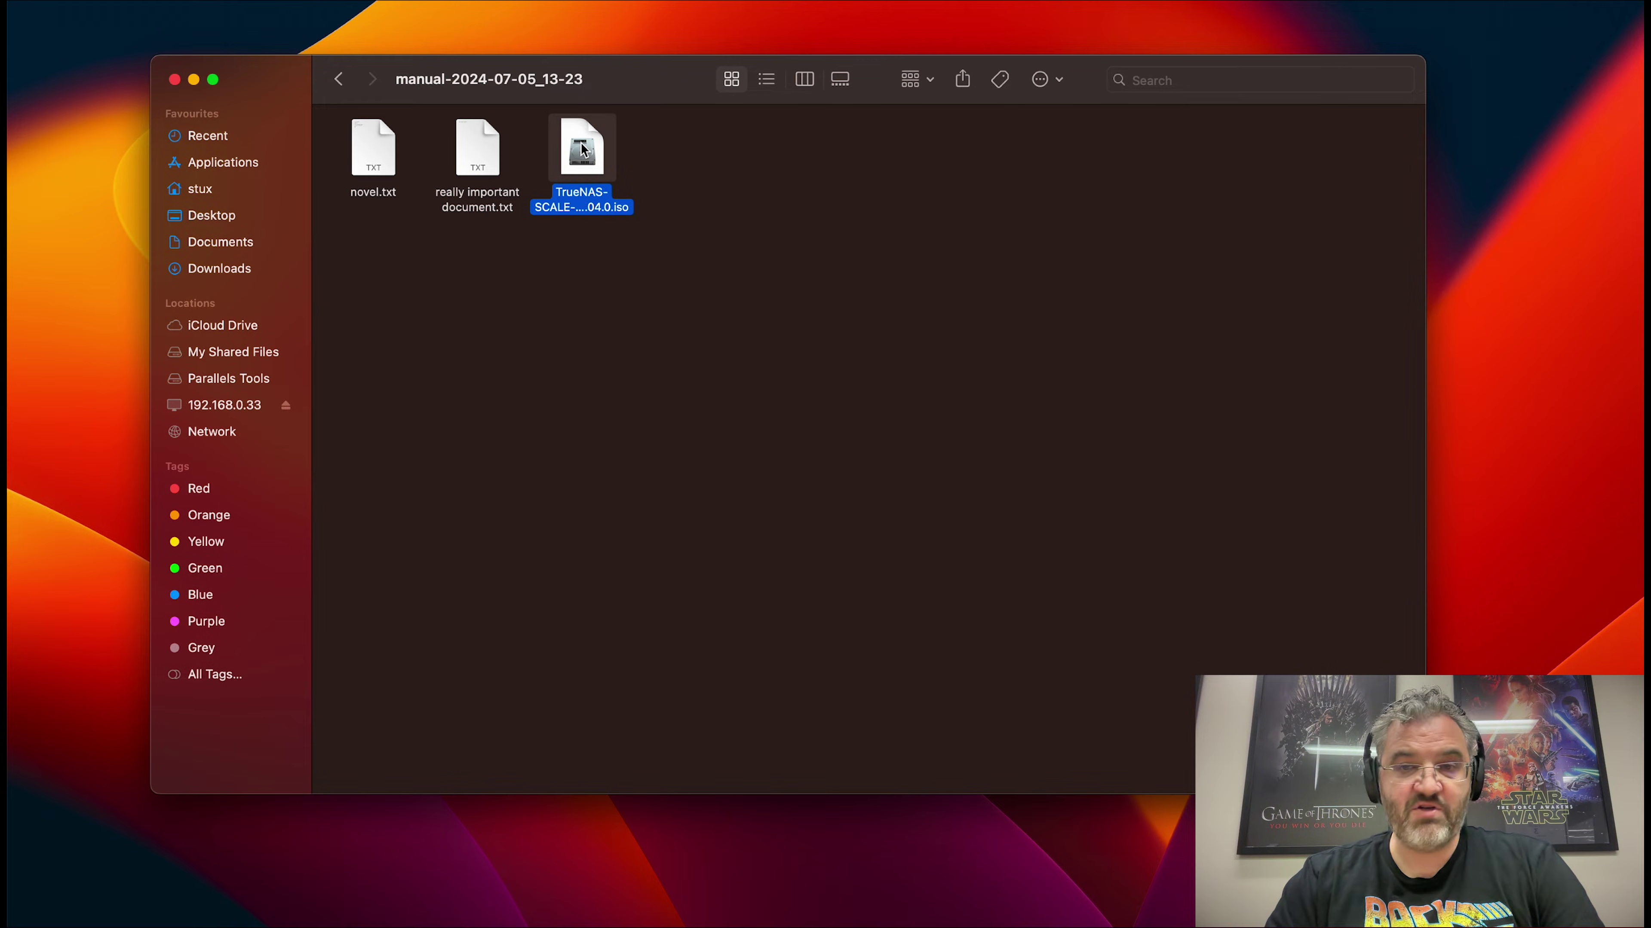
{"action": "left_click_drag", "start_coordinate": [583, 150], "coordinate": [1561, 154]}
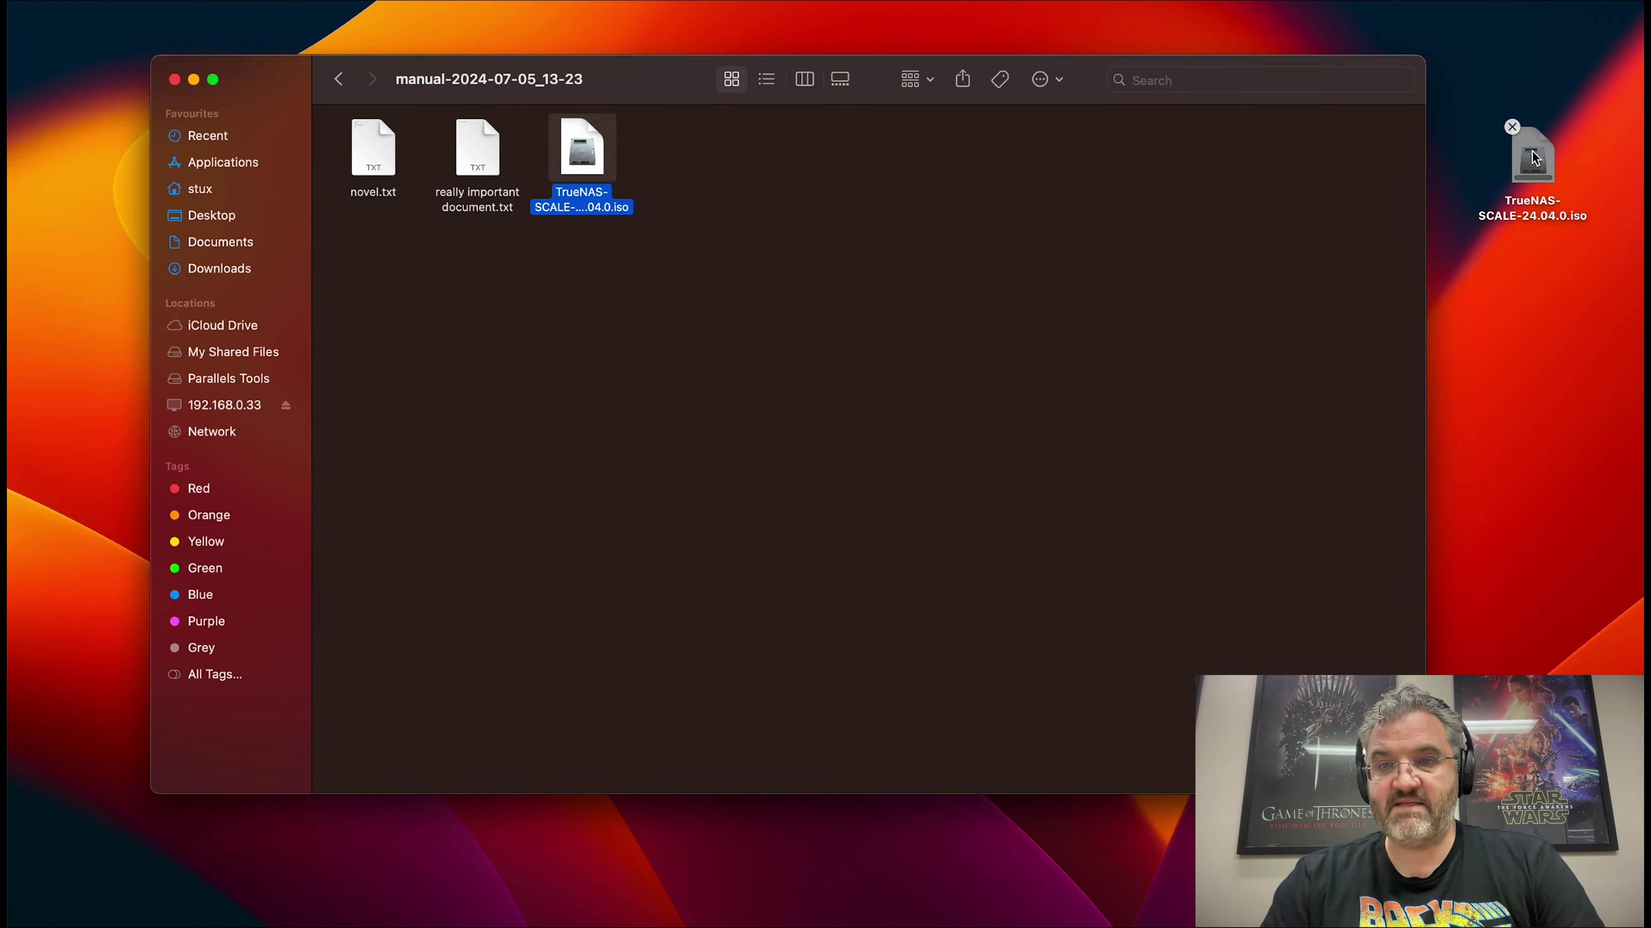
{"action": "left_click", "coordinate": [1002, 272]}
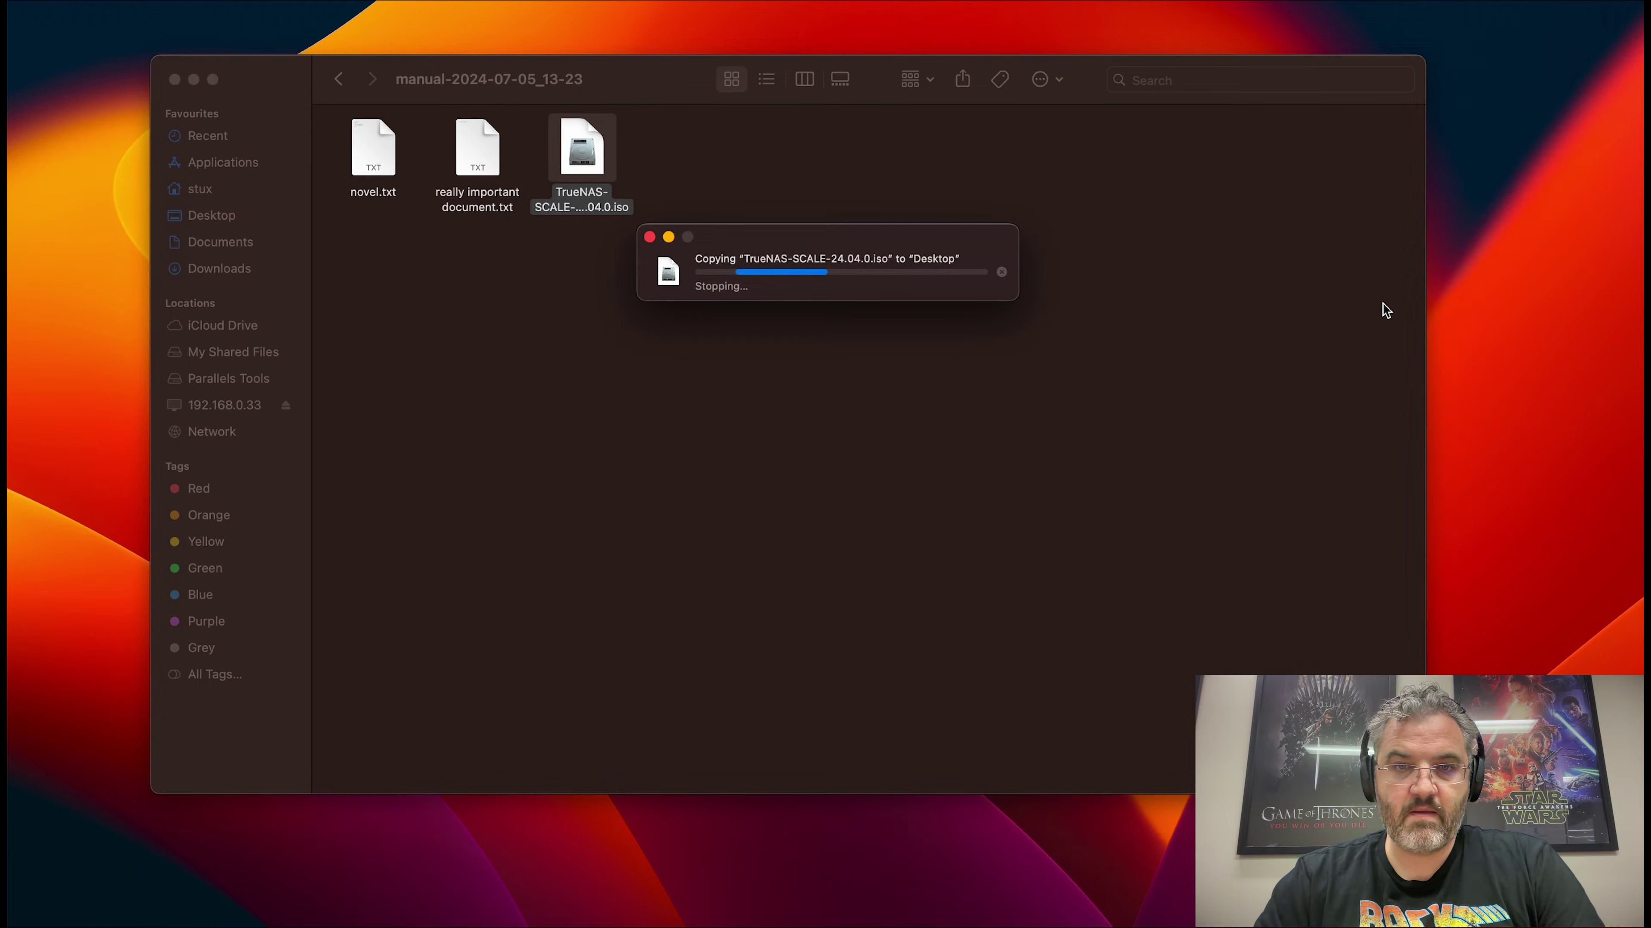
Step: In a new Terminal window, cd into /Volumes/share and its hidden .zfs folder, listing the contents
{"action": "left_click", "coordinate": [1137, 926]}
{"action": "type", "text": "cd /Vo"}
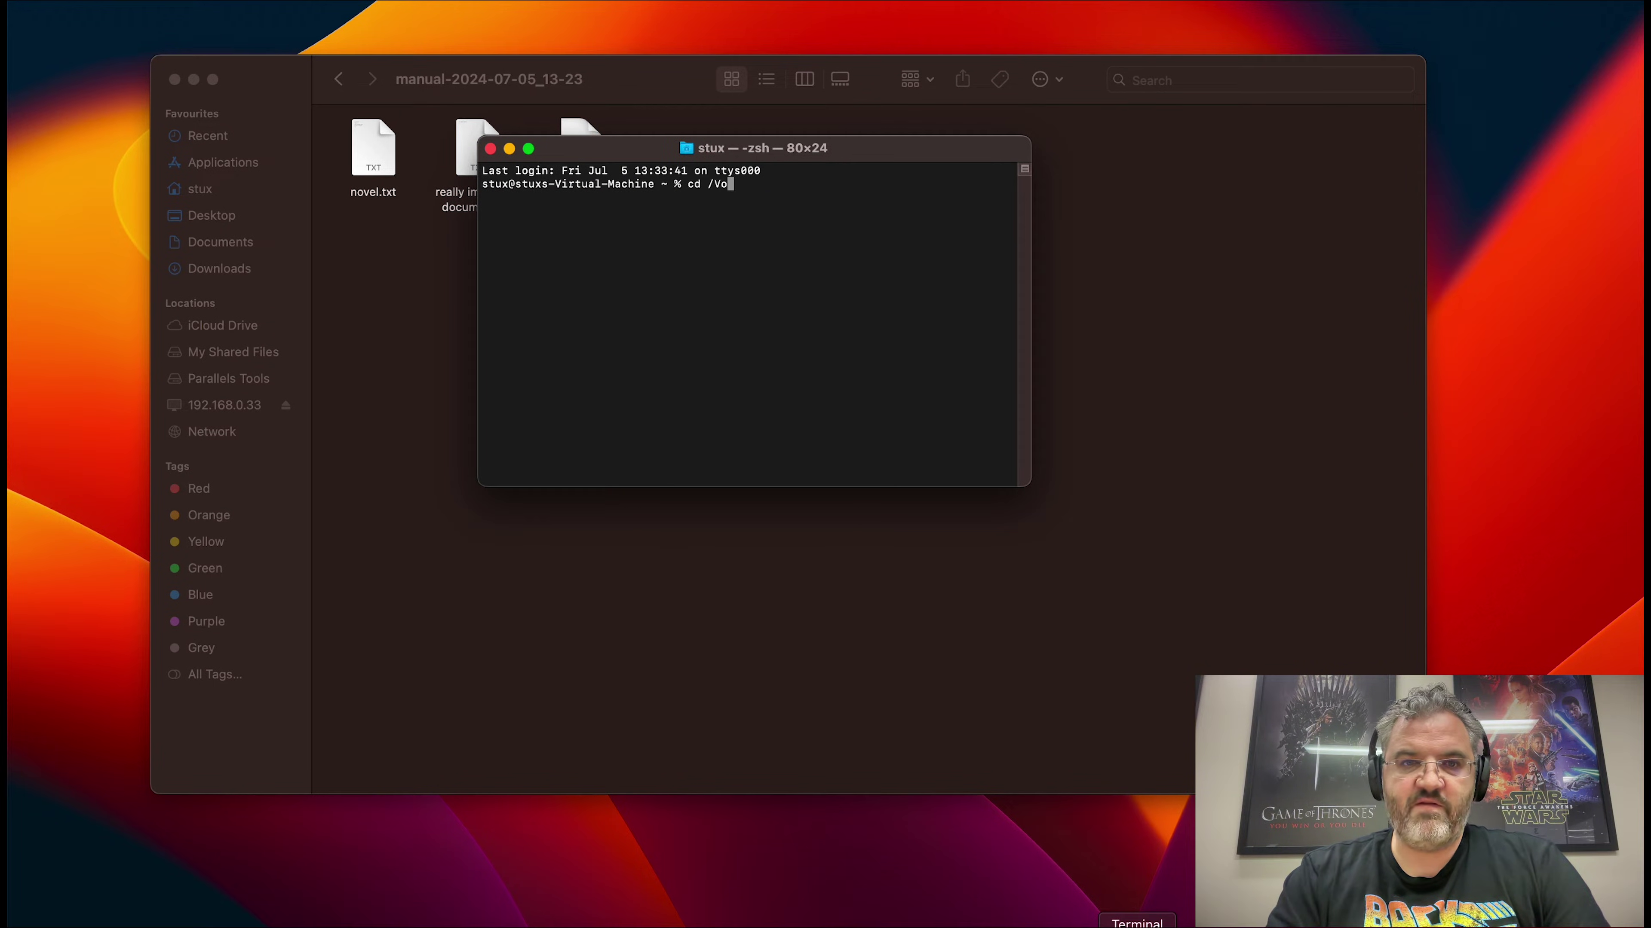
{"action": "type", "text": "lumes/share"}
{"action": "key", "text": "Return"}
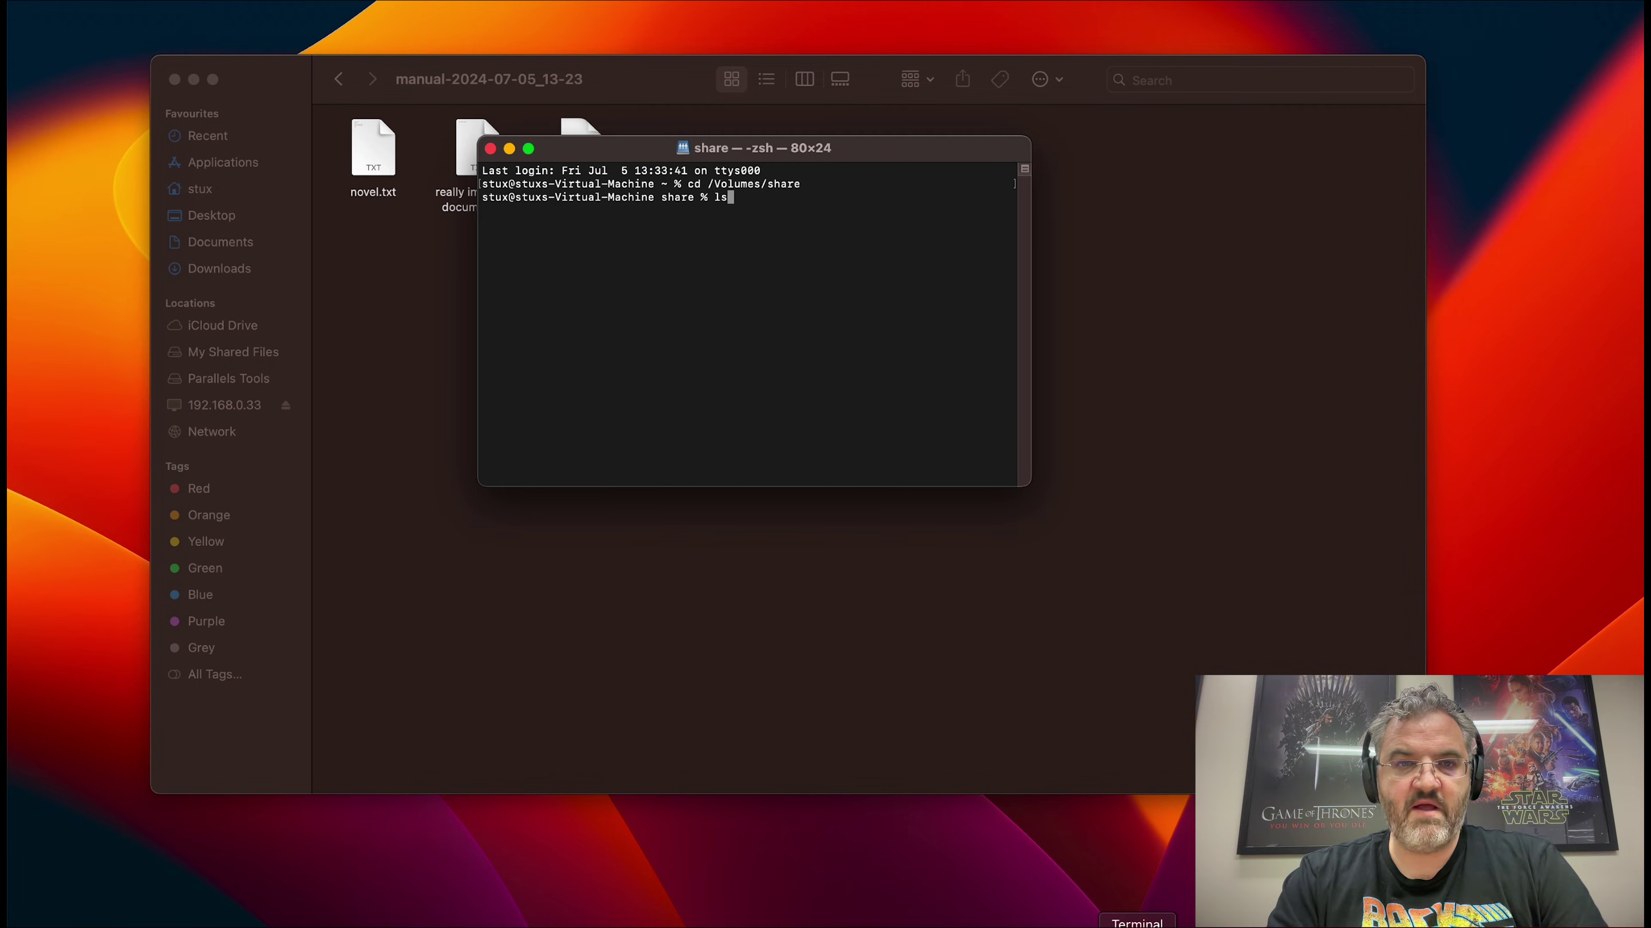
{"action": "key", "text": "Return"}
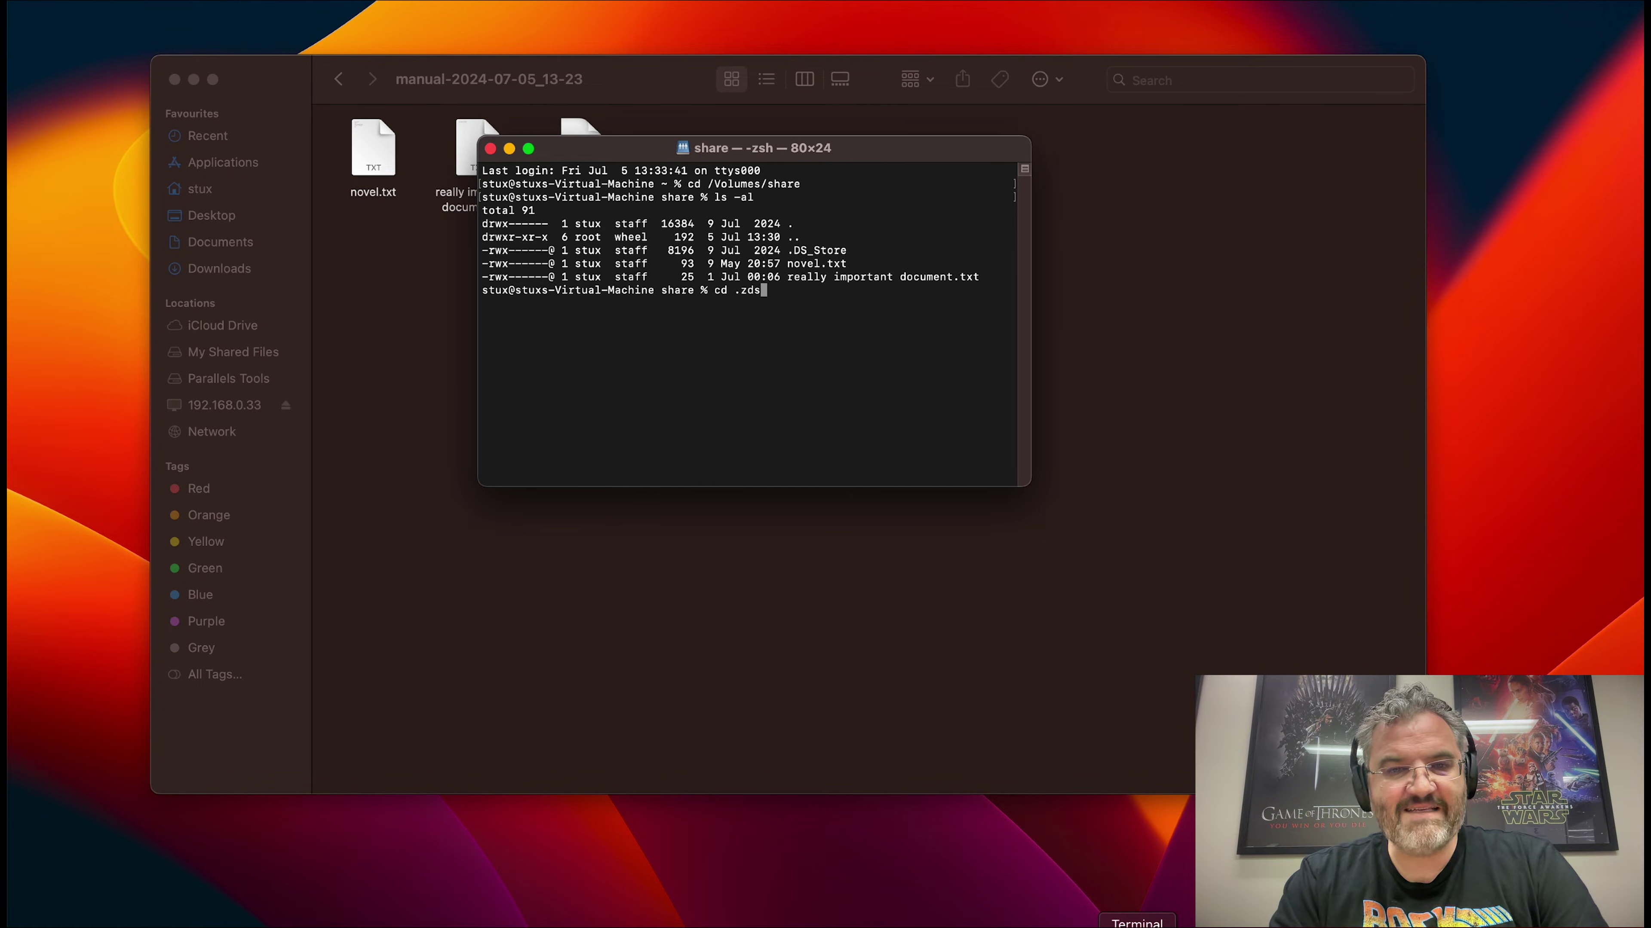
{"action": "type", "text": "cd .zfs"}
{"action": "key", "text": "Return"}
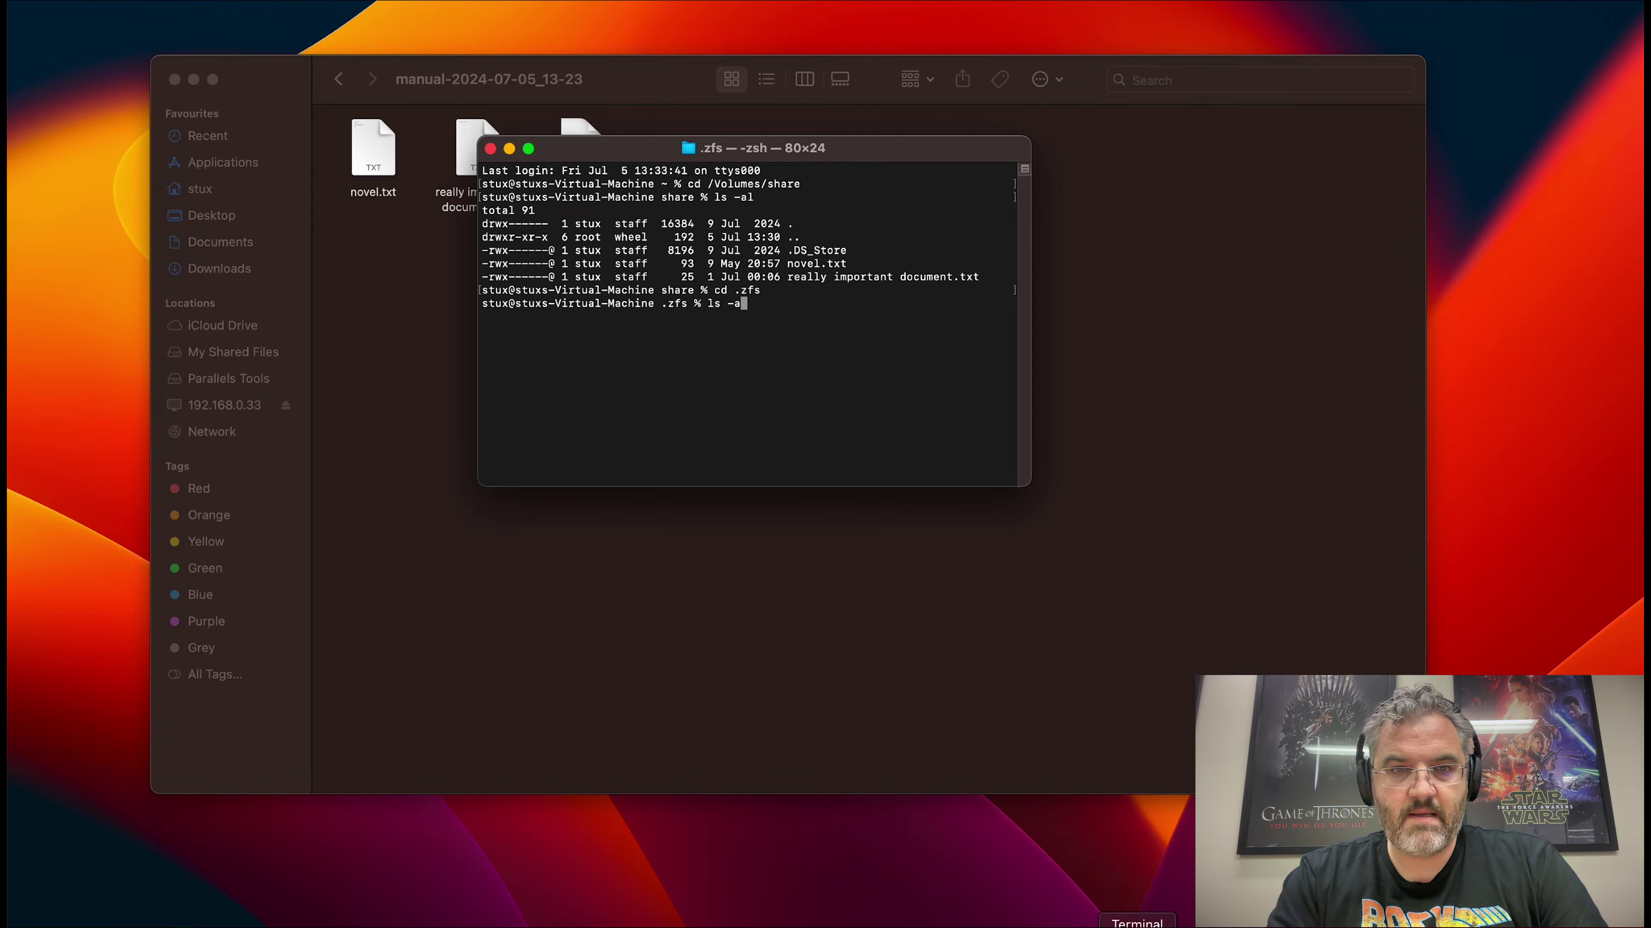
{"action": "type", "text": "ls -al"}
{"action": "key", "text": "Return"}
Step: Enter snapshot/manual-2024-07-05_13-23, list its files with ls -al, and highlight the TrueNAS ISO
{"action": "type", "text": "cd snapshot"}
{"action": "key", "text": "Return"}
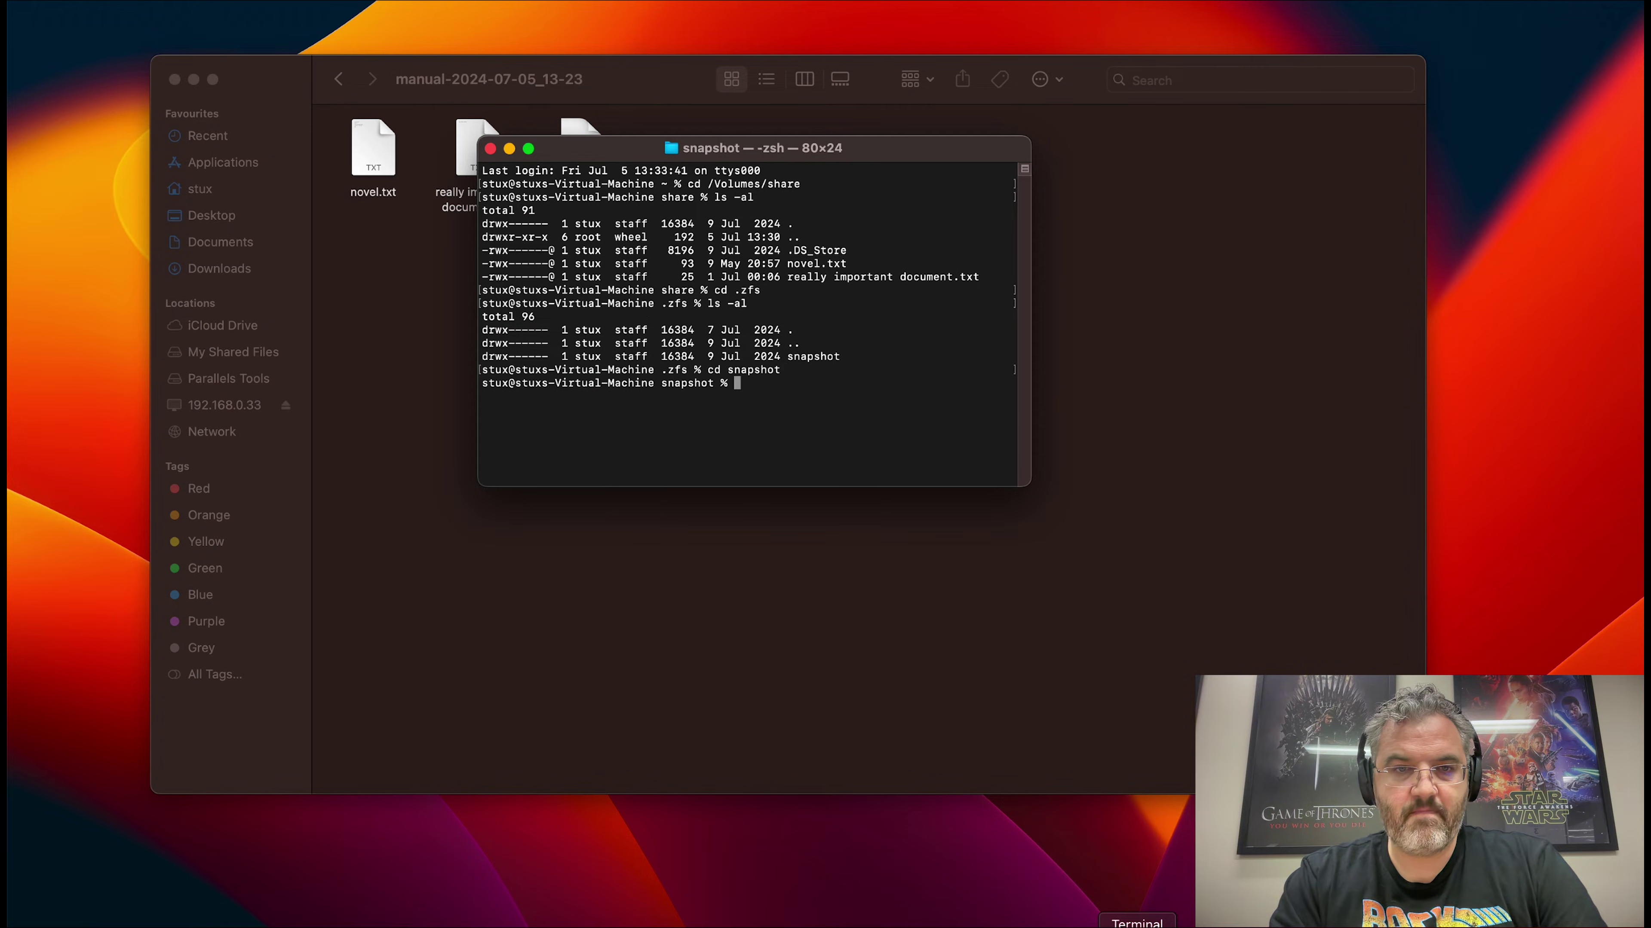
{"action": "type", "text": "ls -al"}
{"action": "key", "text": "Return"}
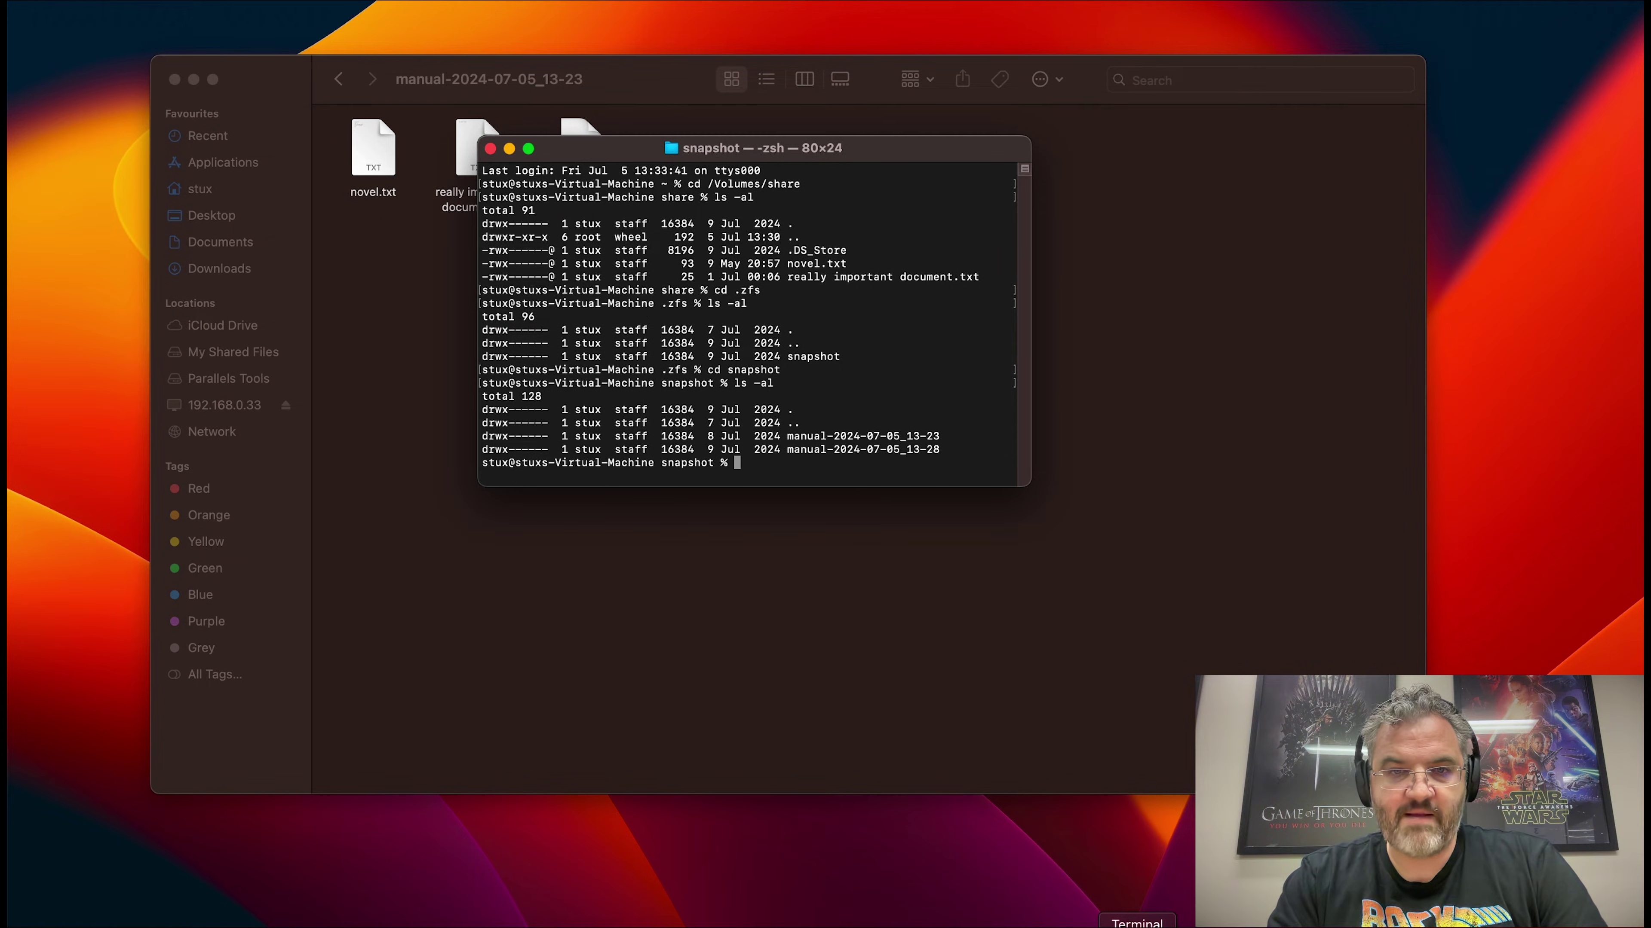
{"action": "type", "text": "cd m"}
{"action": "key", "text": "Tab"}
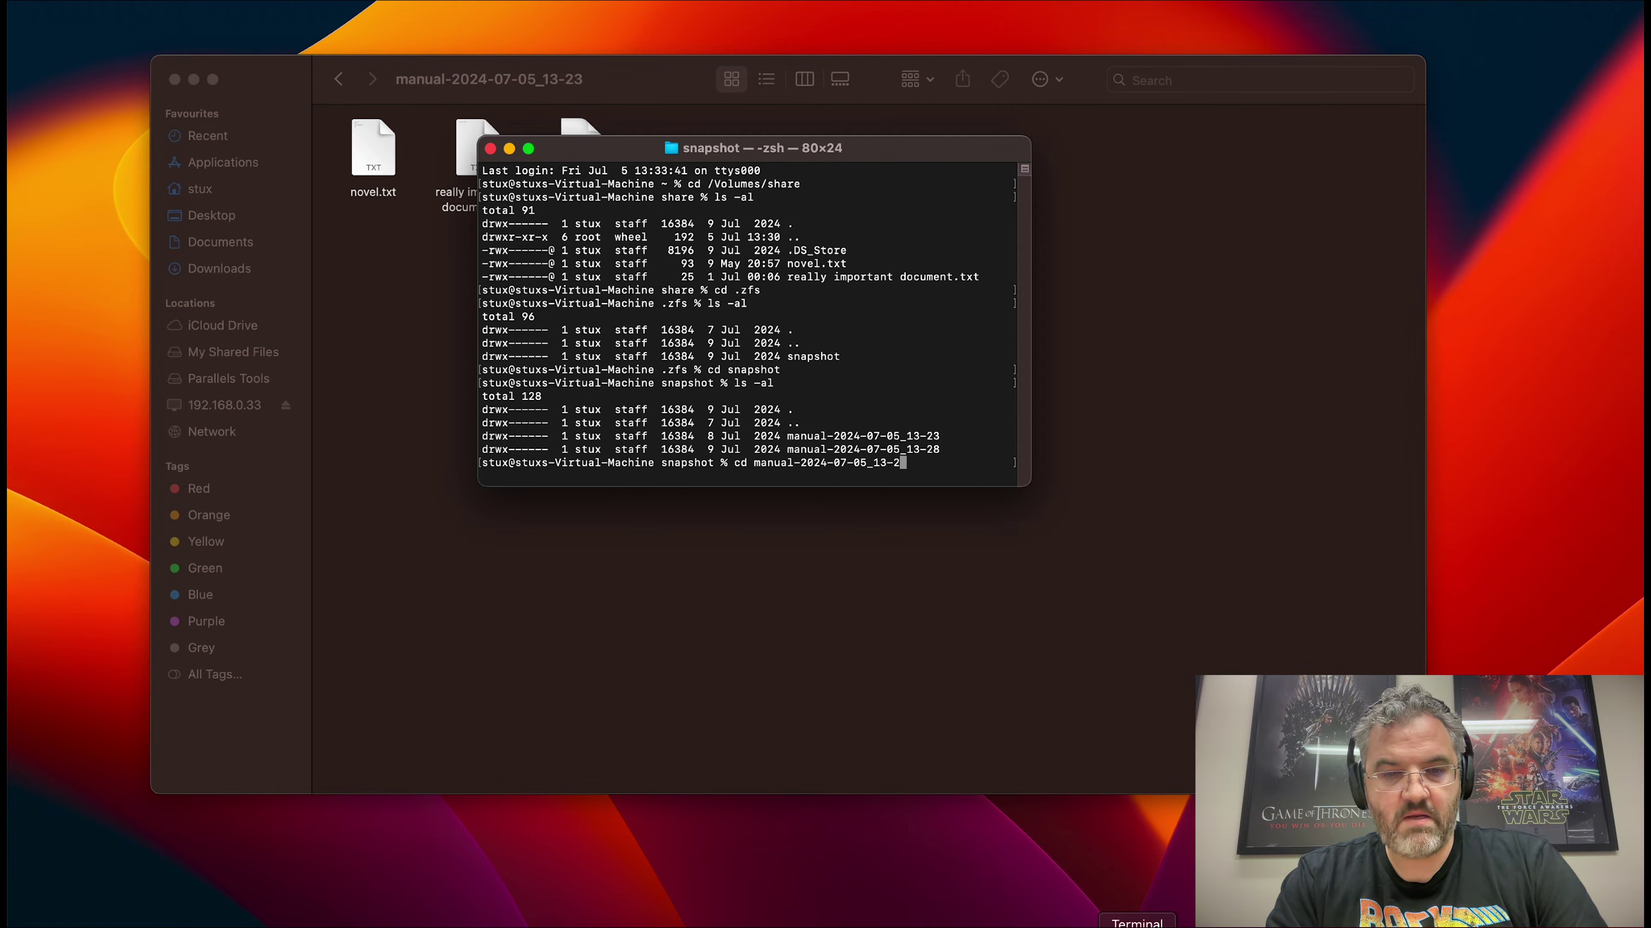
{"action": "type", "text": "3"}
{"action": "key", "text": "Return"}
{"action": "type", "text": "ls -al"}
{"action": "key", "text": "Return"}
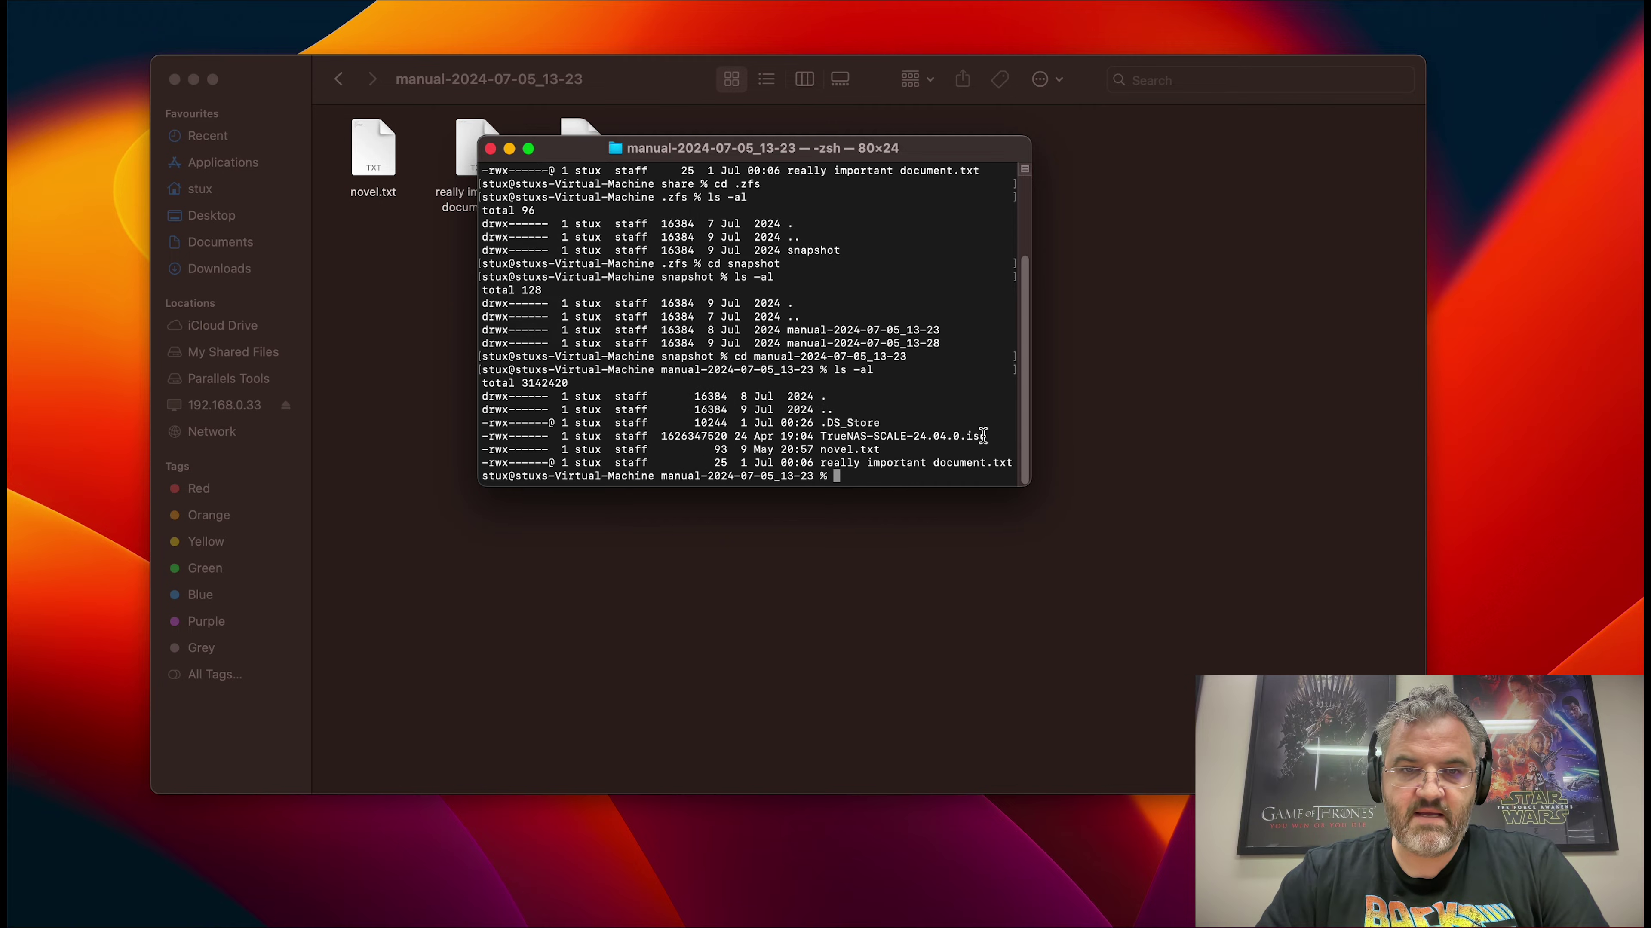
{"action": "left_click_drag", "start_coordinate": [986, 436], "coordinate": [842, 436]}
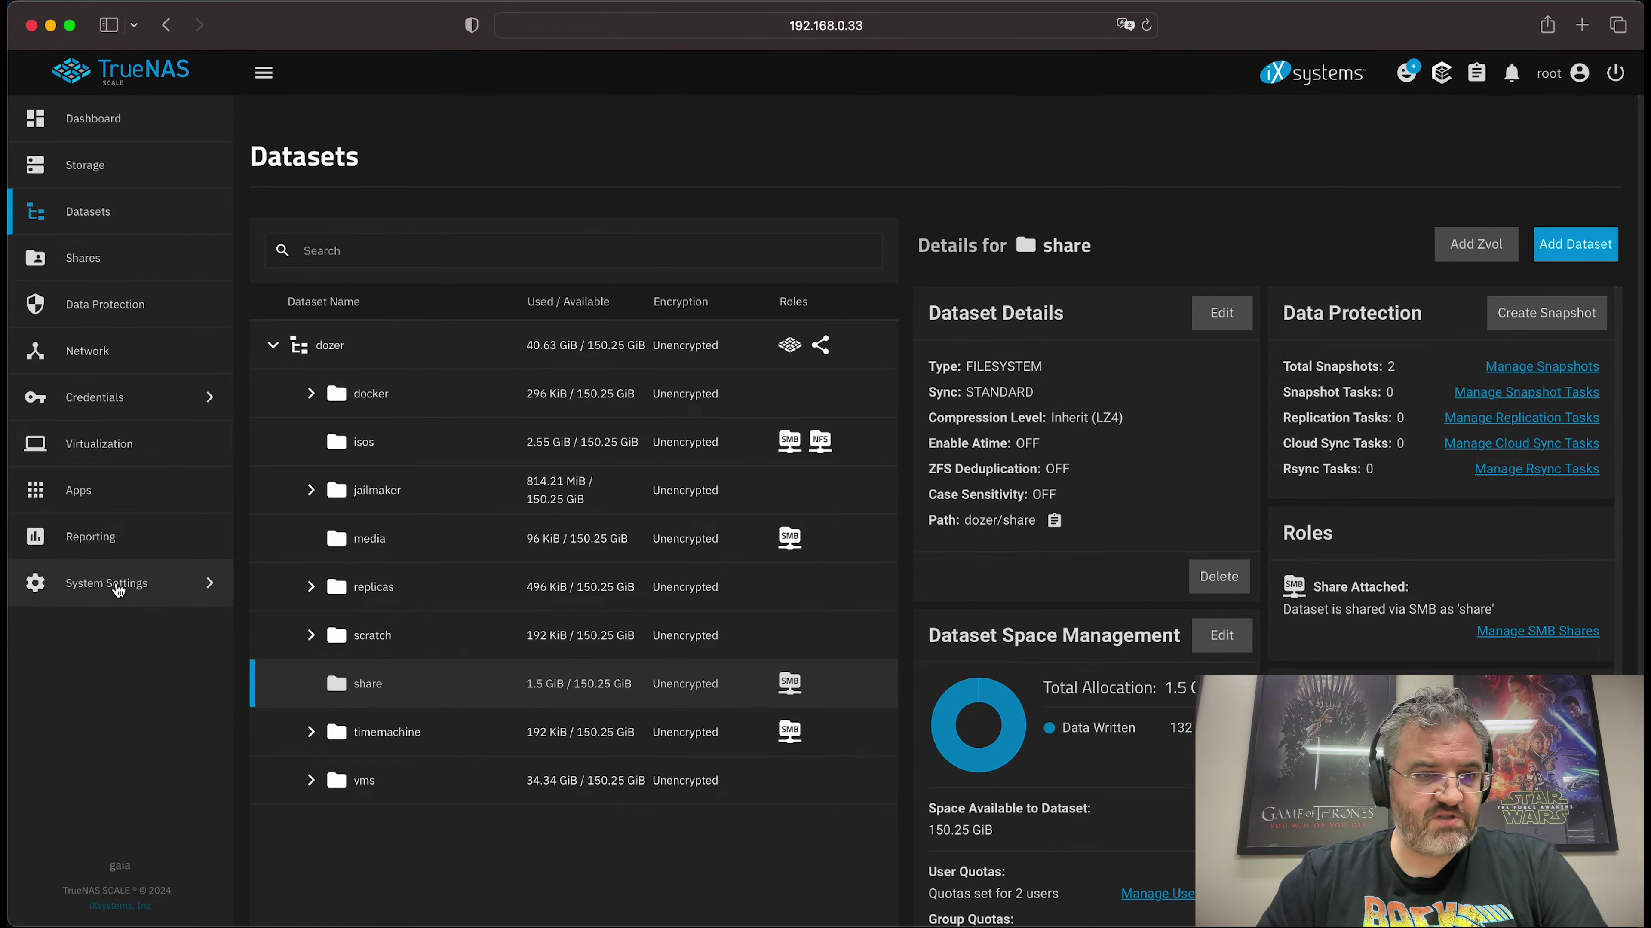
Step: Open the TrueNAS shell and cd to /mnt/dozer/jailmaker/jails/jail-demo
{"action": "left_click", "coordinate": [122, 583]}
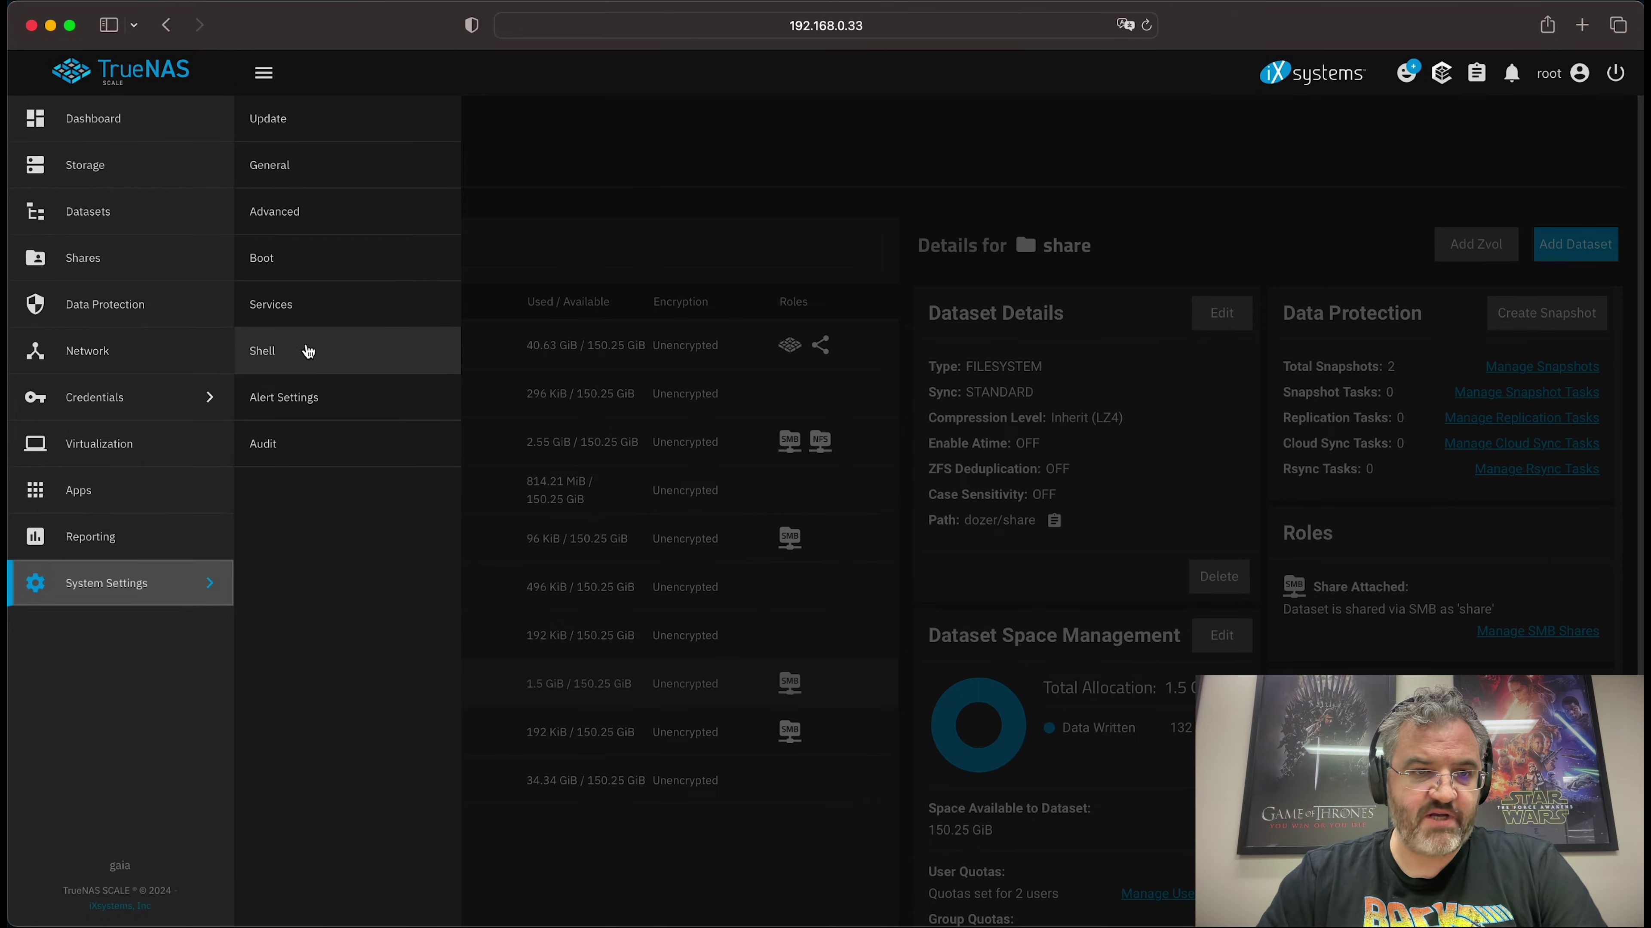
{"action": "left_click", "coordinate": [308, 351]}
{"action": "type", "text": "cd /"}
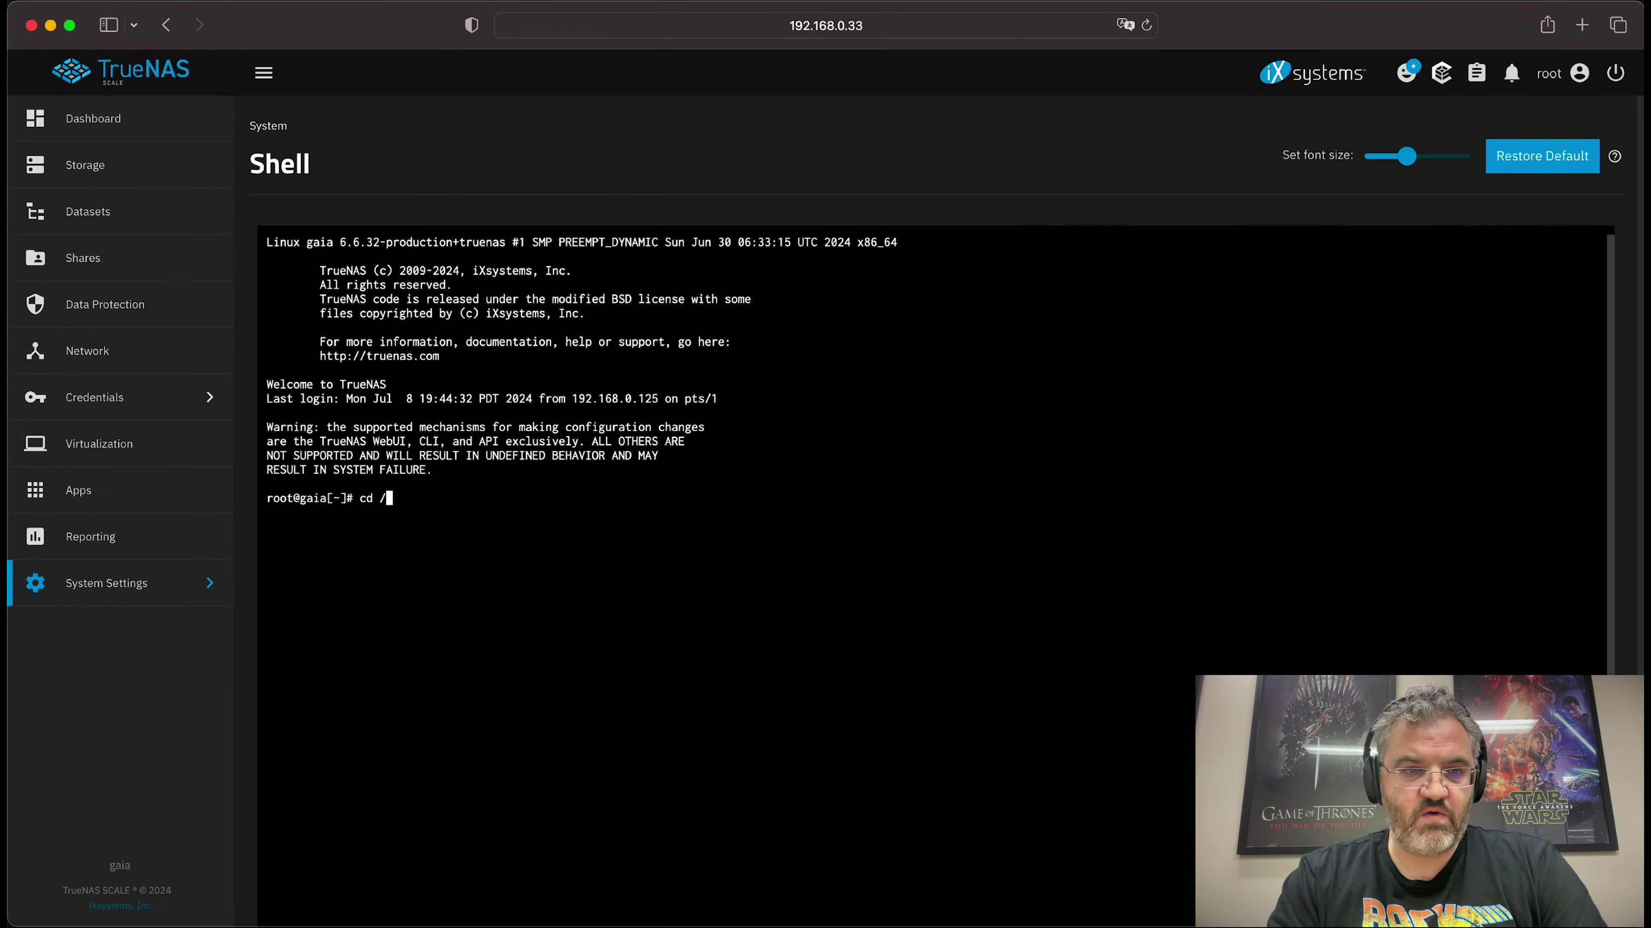
{"action": "type", "text": "mnt/do"}
{"action": "key", "text": "Tab"}
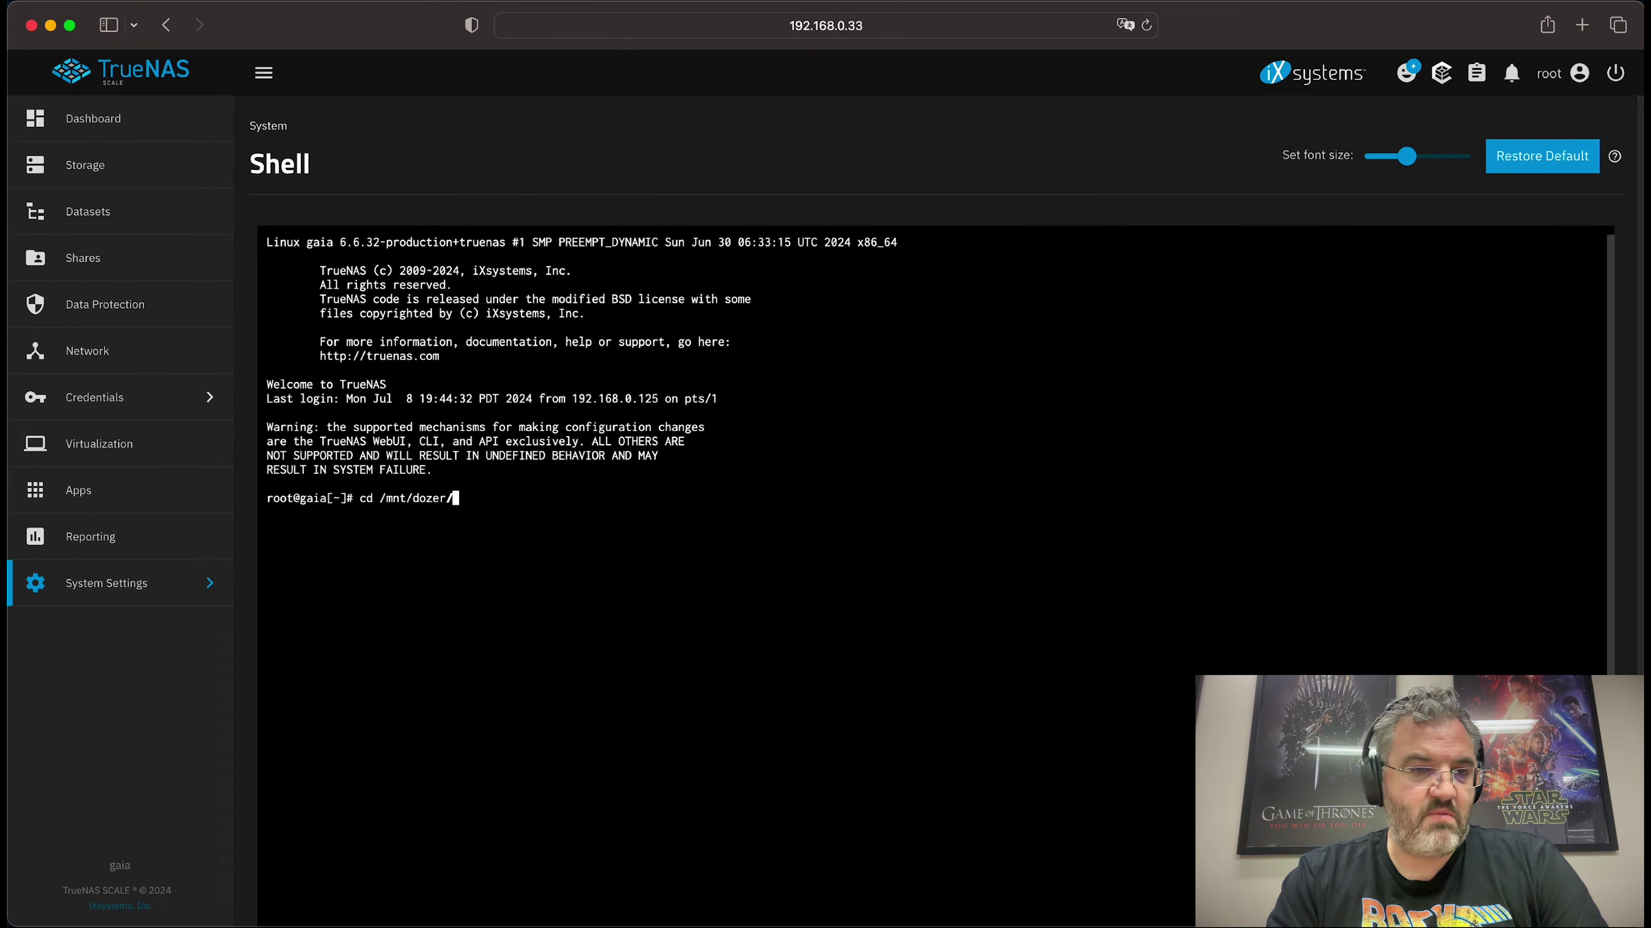
{"action": "type", "text": "jai"}
{"action": "key", "text": "Tab"}
{"action": "type", "text": "jai"}
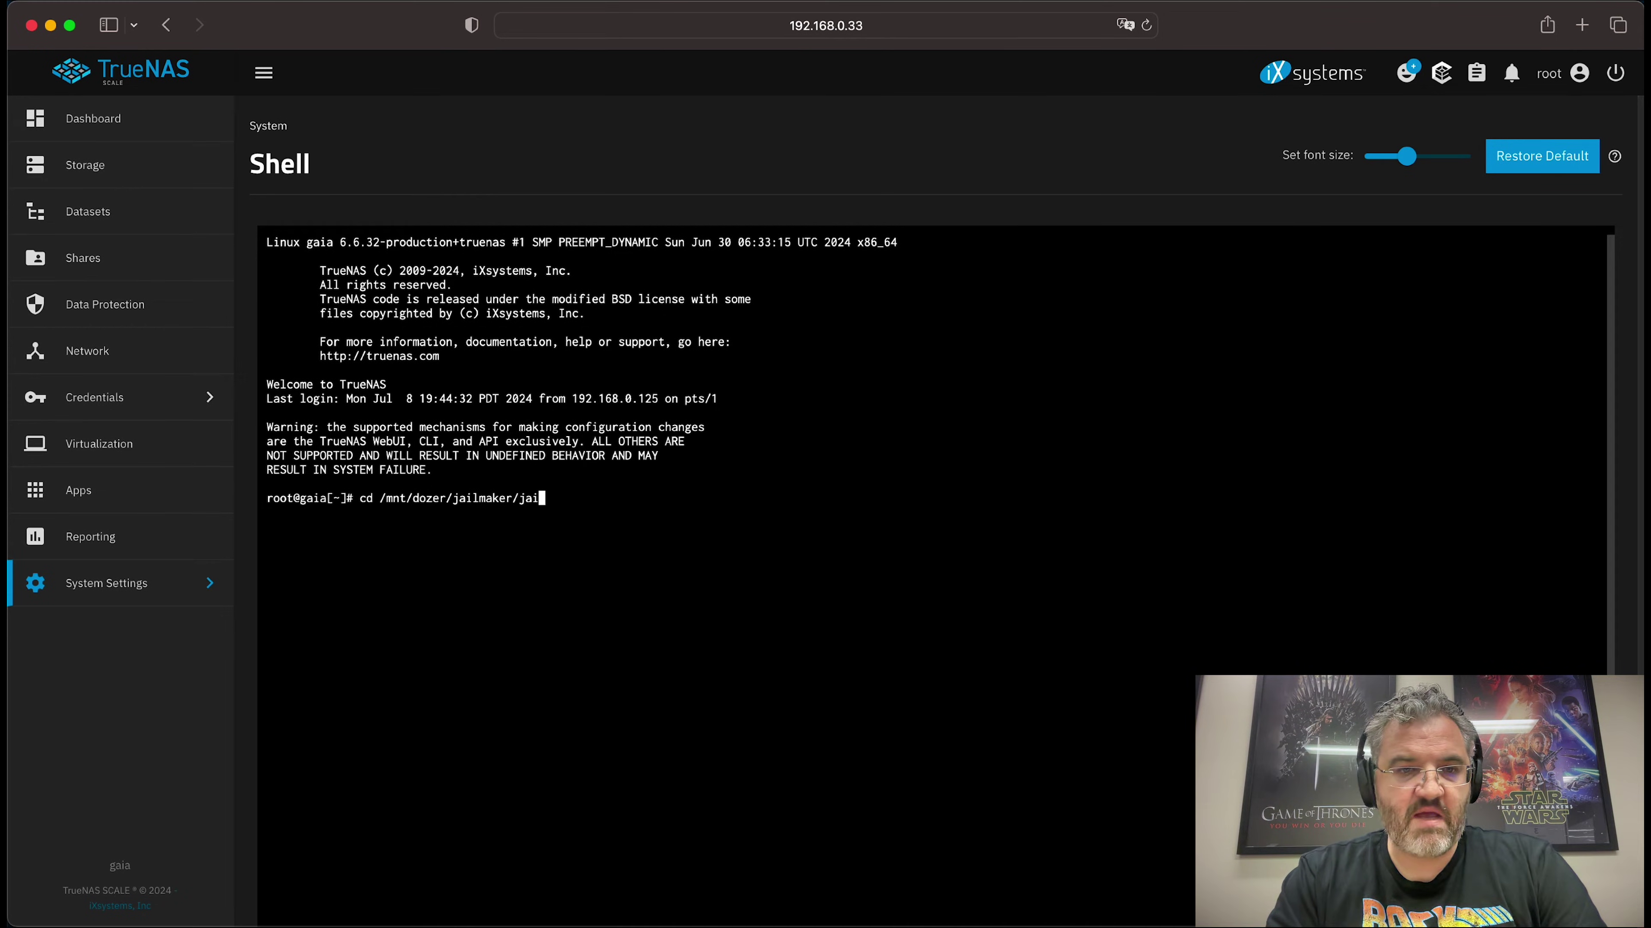
{"action": "key", "text": "Tab"}
{"action": "type", "text": "jai"}
{"action": "key", "text": "Tab"}
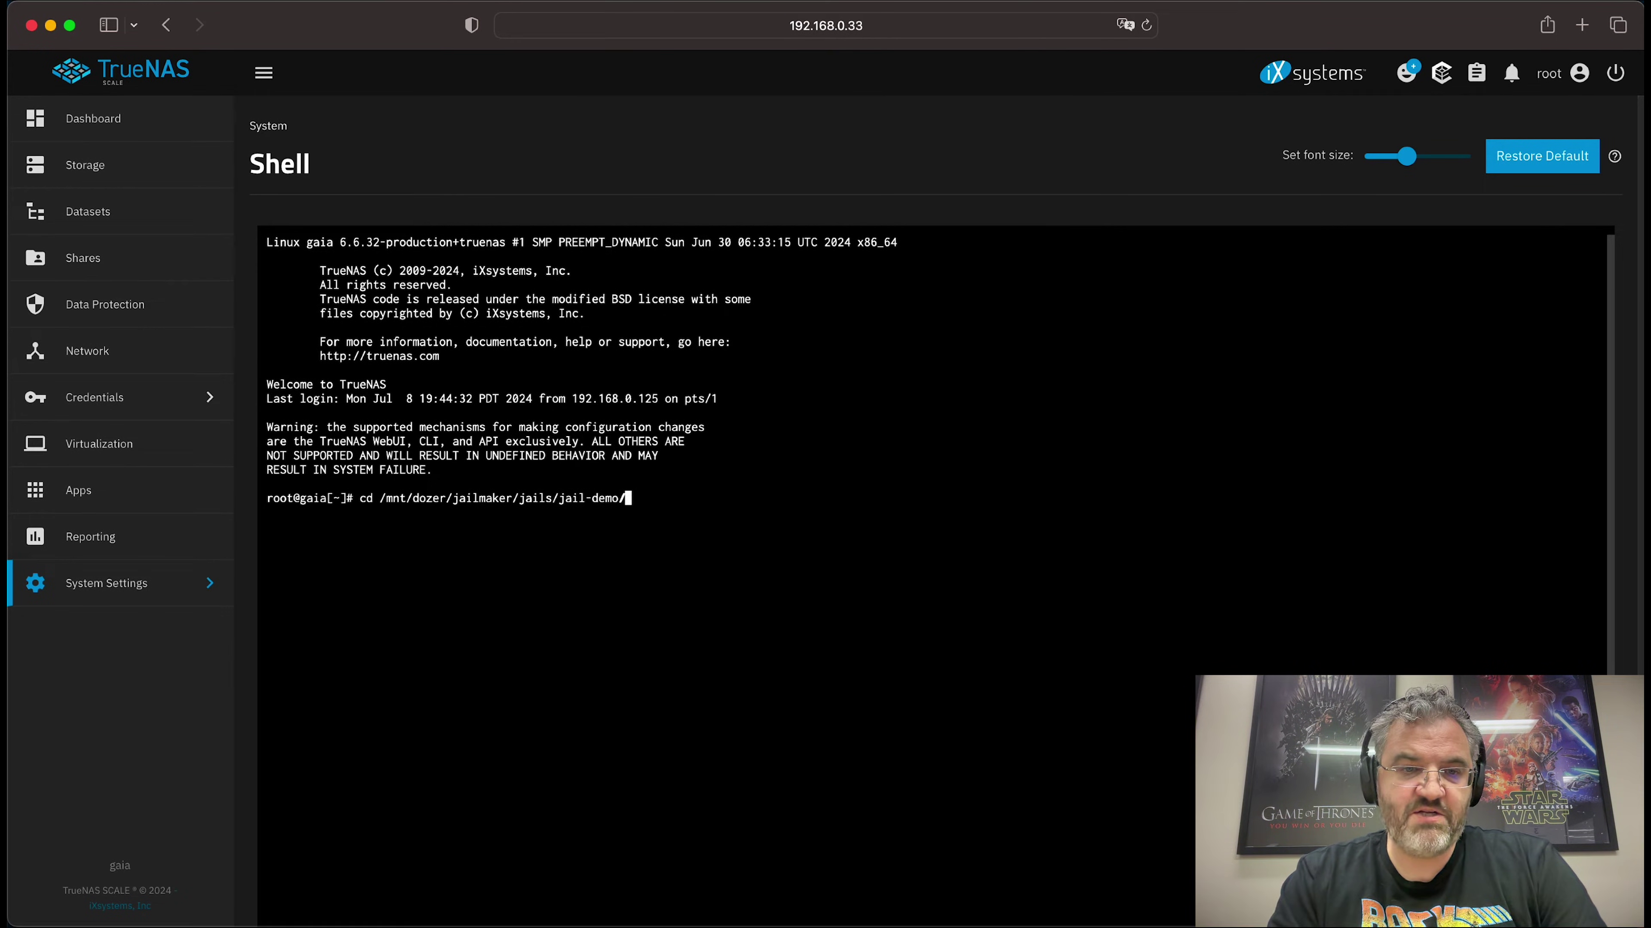
{"action": "key", "text": "BackSpace"}
{"action": "key", "text": "Return"}
Step: Enter .zfs/snapshot/manual-2024-07-05_13-23 and list its files with ls -al
{"action": "type", "text": "cd .zfs"}
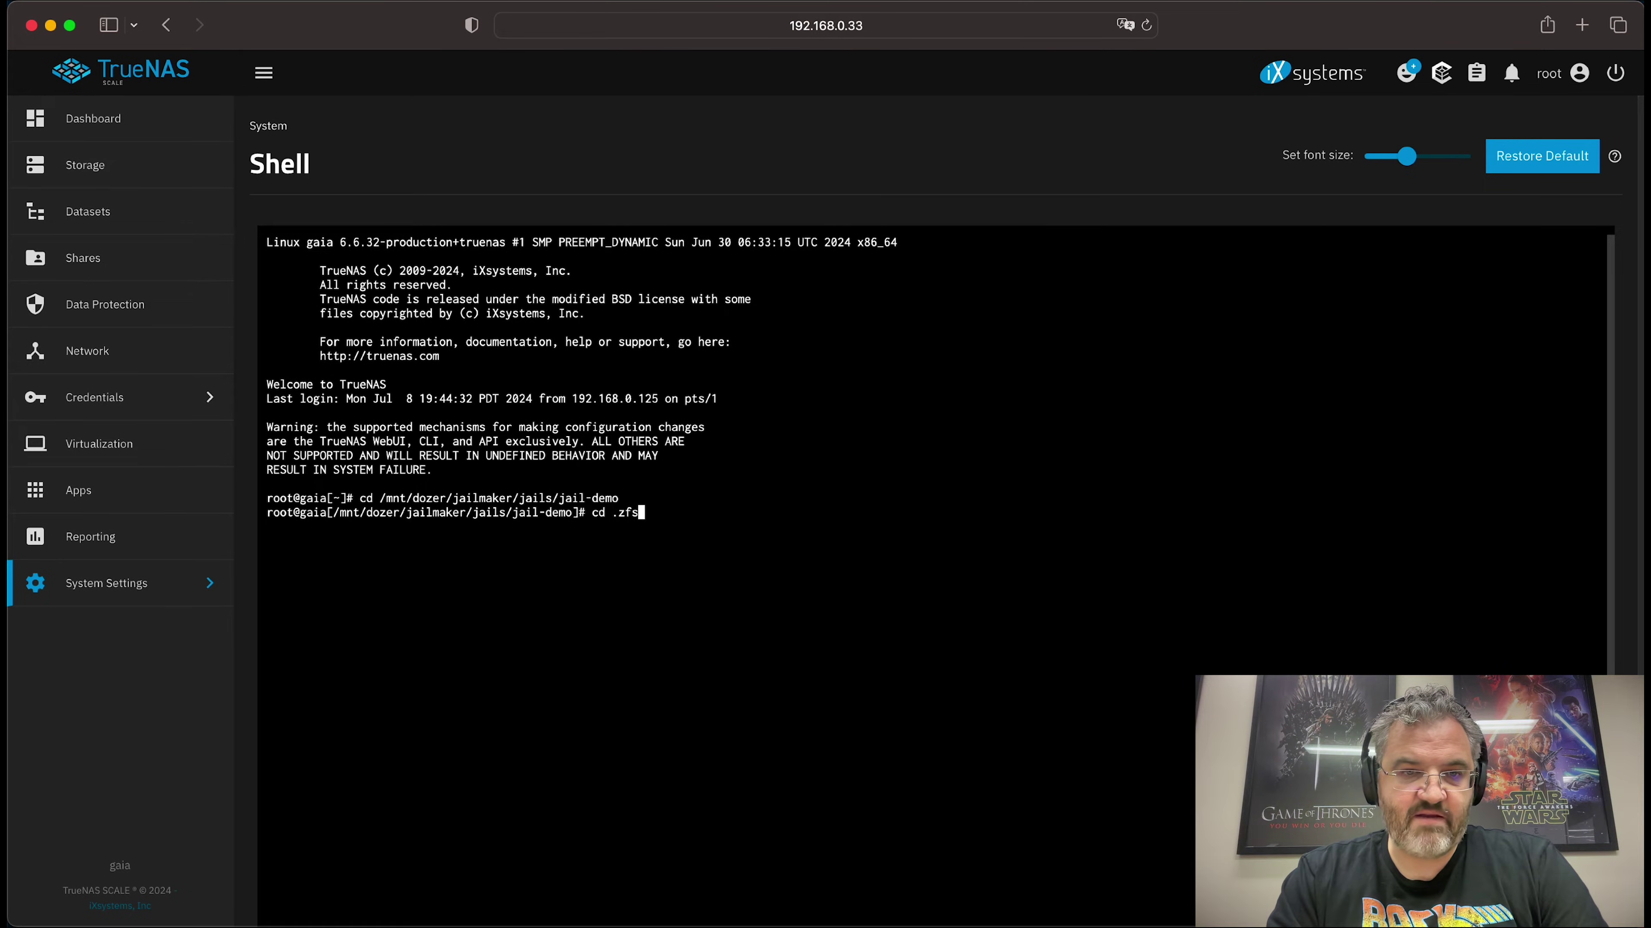
{"action": "key", "text": "Return"}
{"action": "type", "text": "ls -alt"}
{"action": "key", "text": "Return"}
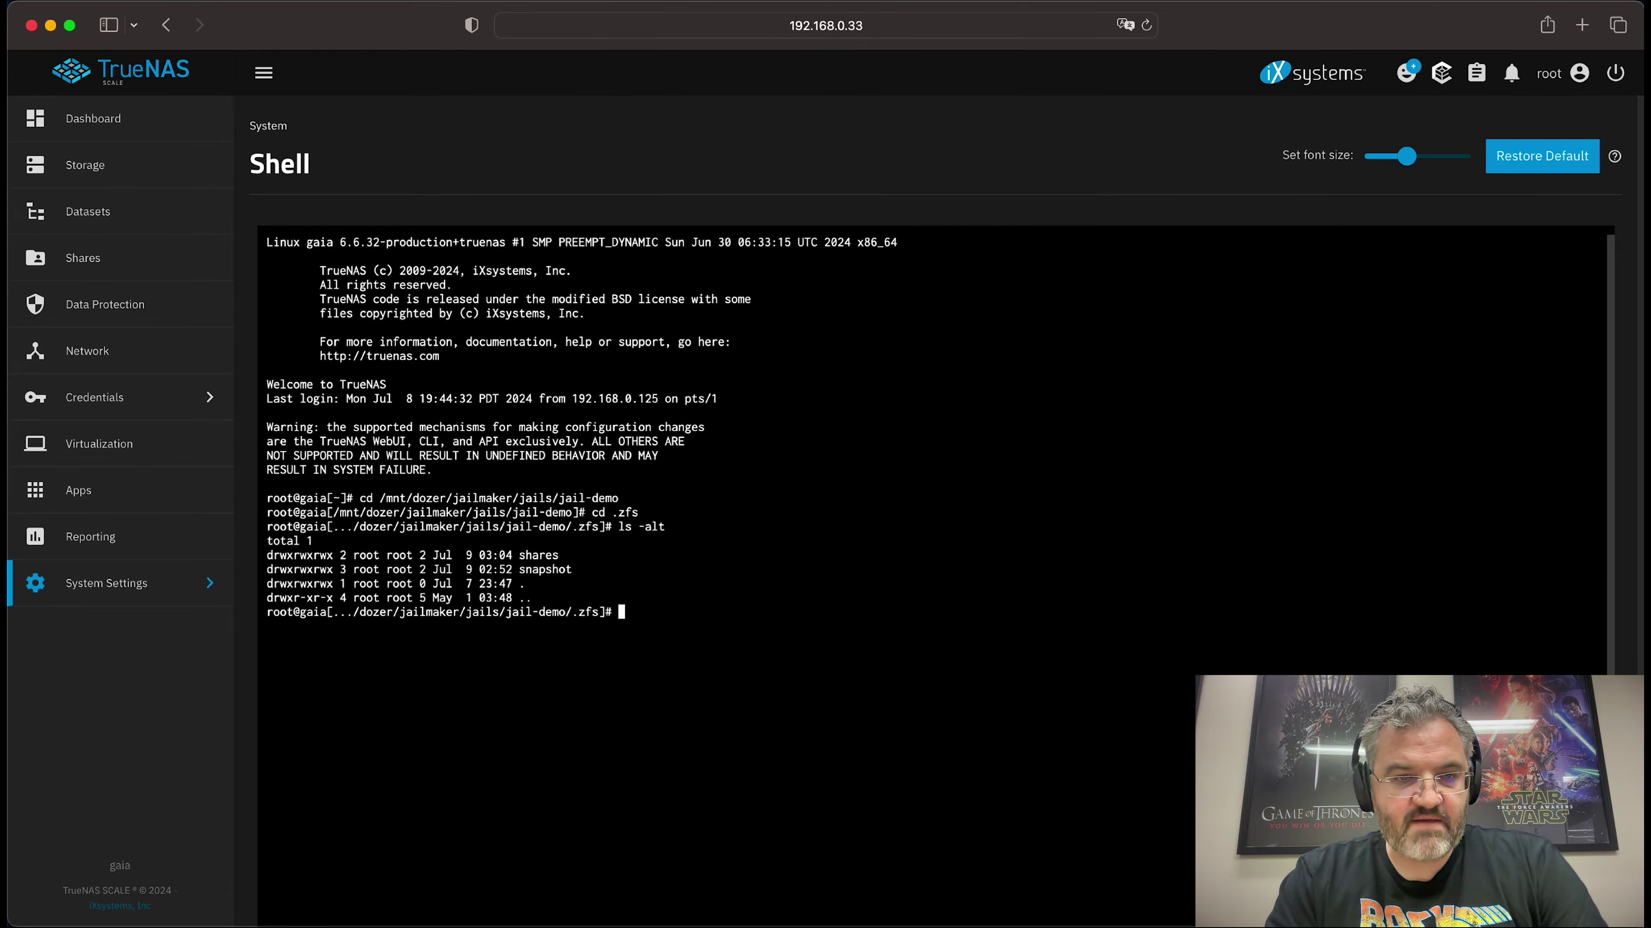
{"action": "type", "text": "cd sna"}
{"action": "key", "text": "Tab"}
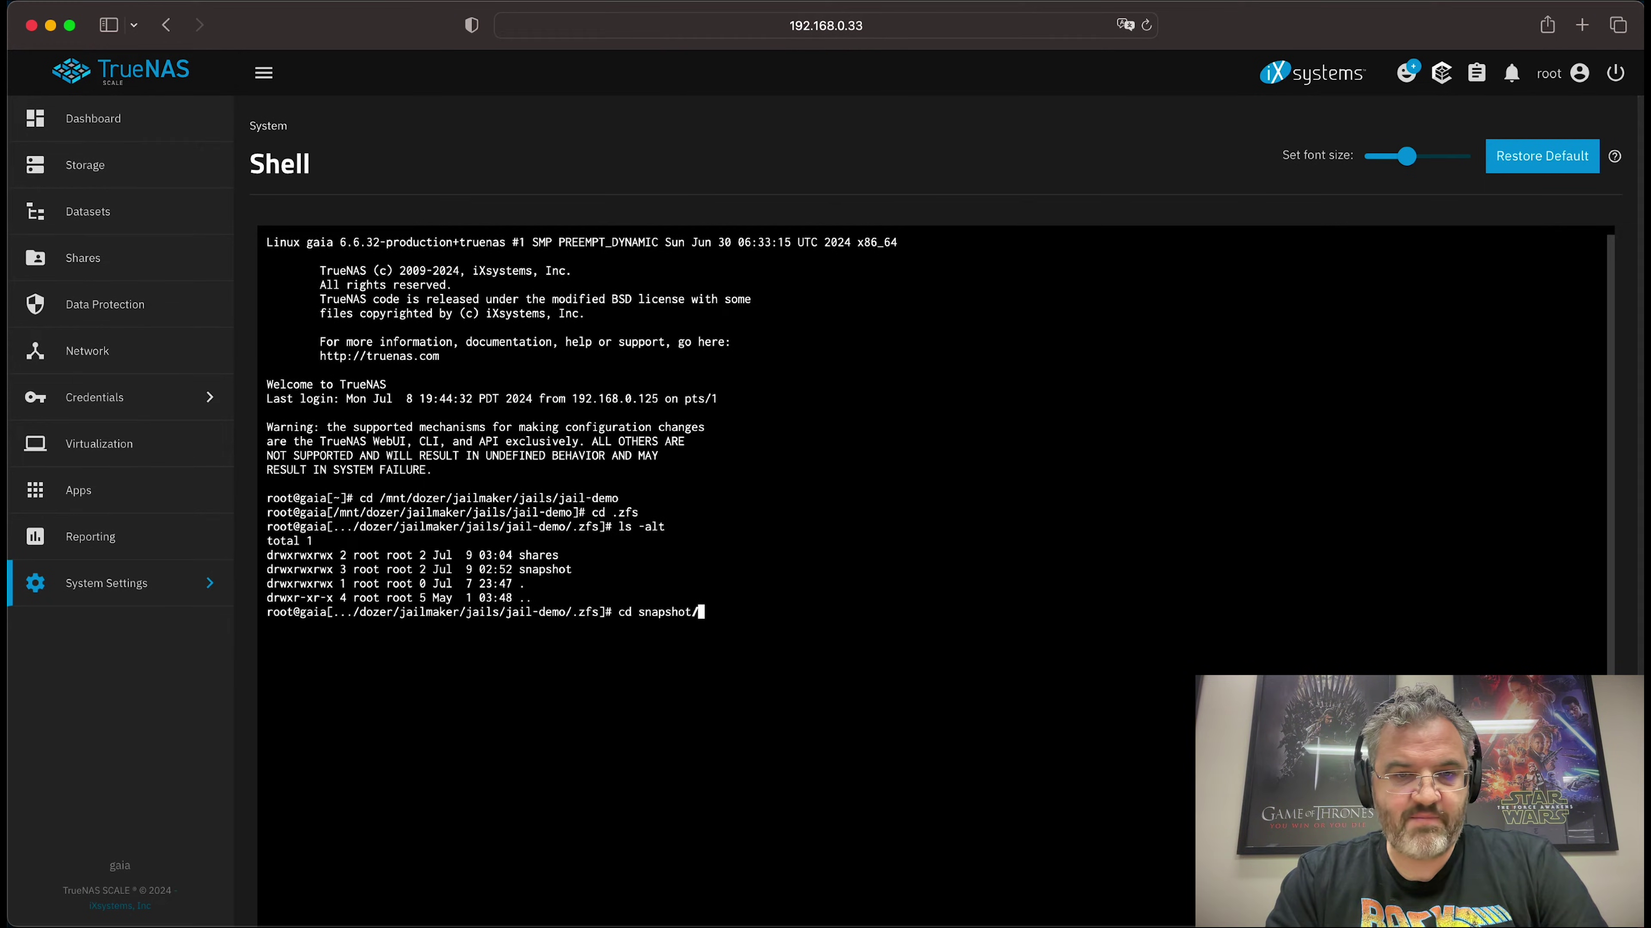
{"action": "key", "text": "Tab"}
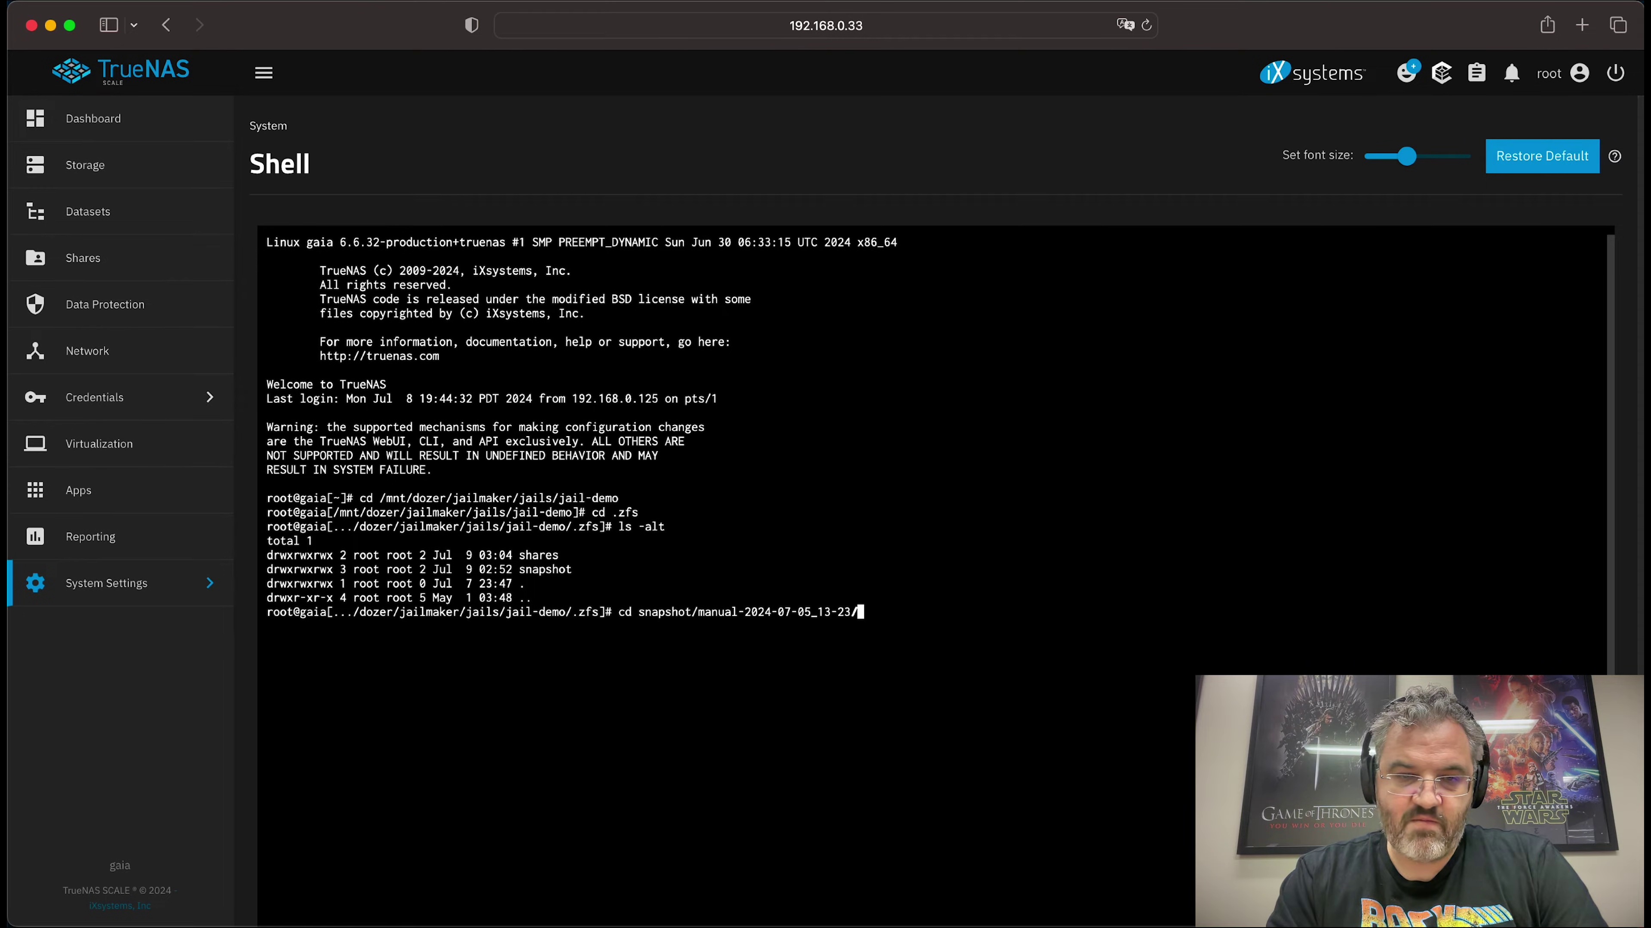
{"action": "key", "text": "BackSpace"}
{"action": "key", "text": "Return"}
{"action": "type", "text": "ls -al"}
{"action": "key", "text": "Return"}
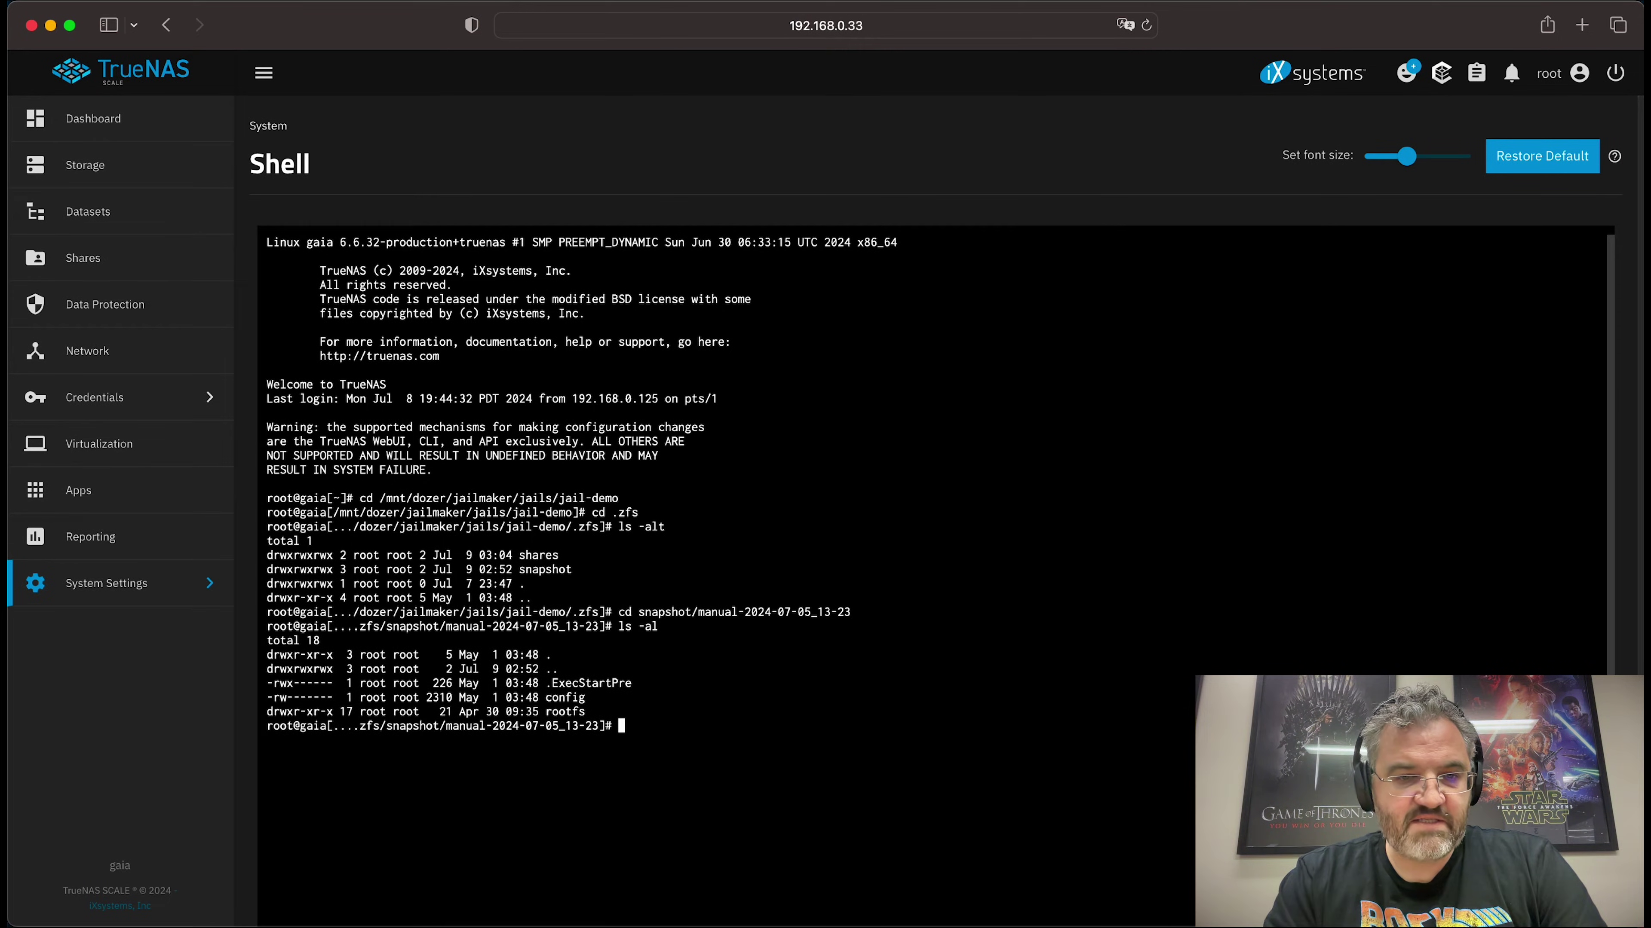
Step: Highlight the config and rootfs entries in the listing, then go to the Datasets page
{"action": "double_click", "coordinate": [577, 699]}
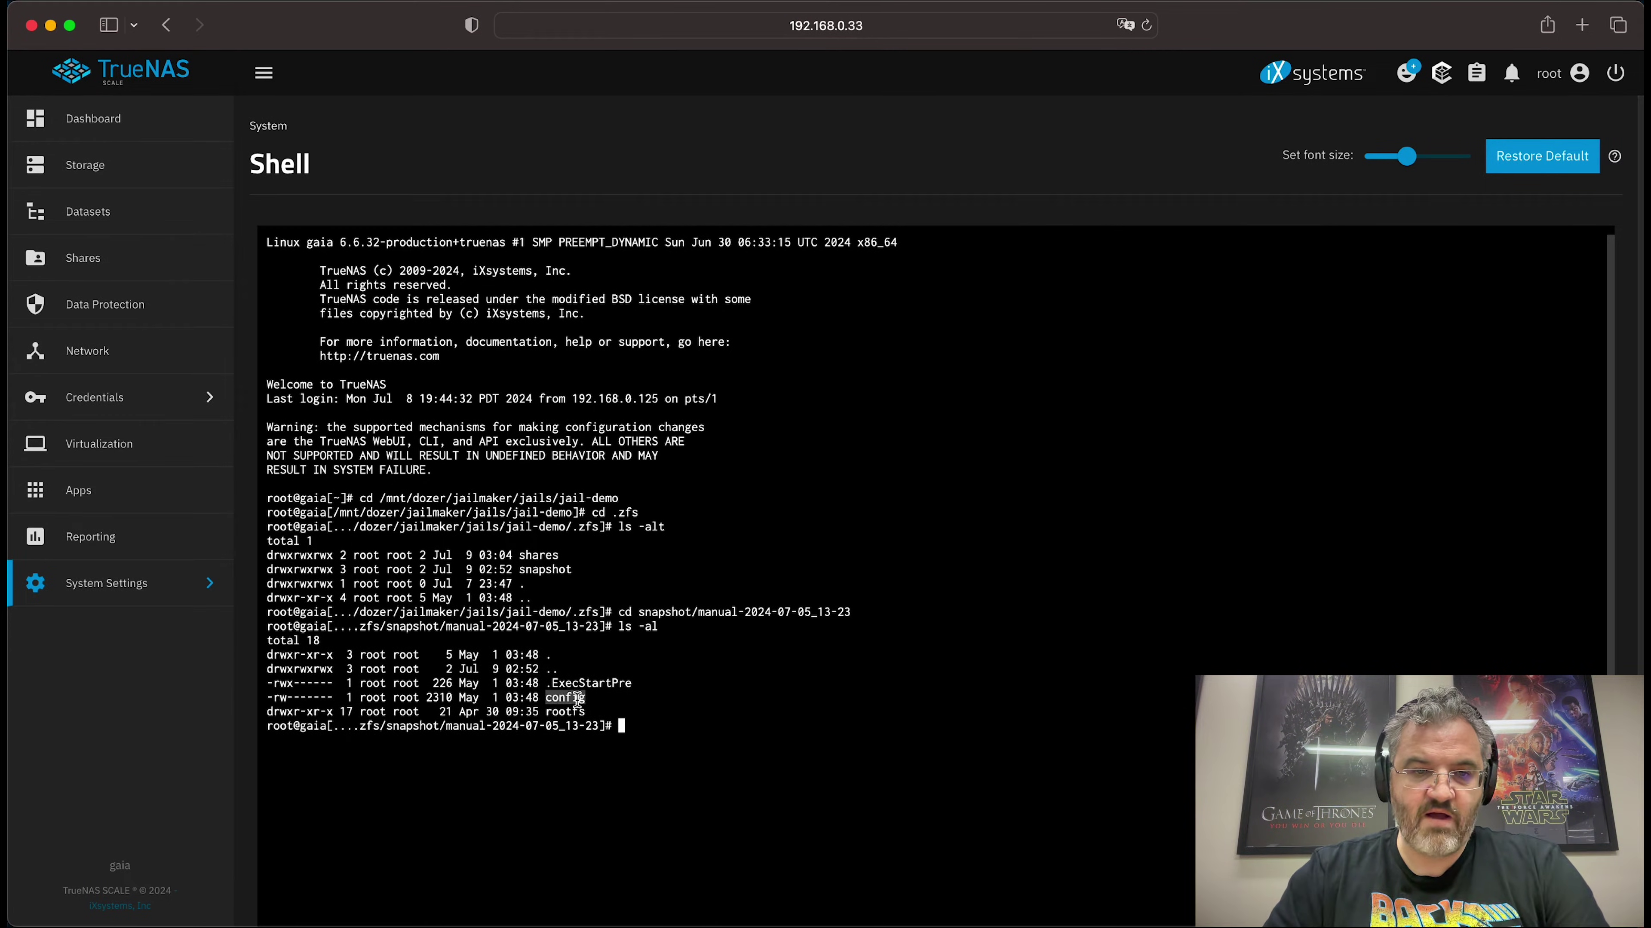
{"action": "triple_click", "coordinate": [562, 711]}
{"action": "left_click", "coordinate": [565, 711]}
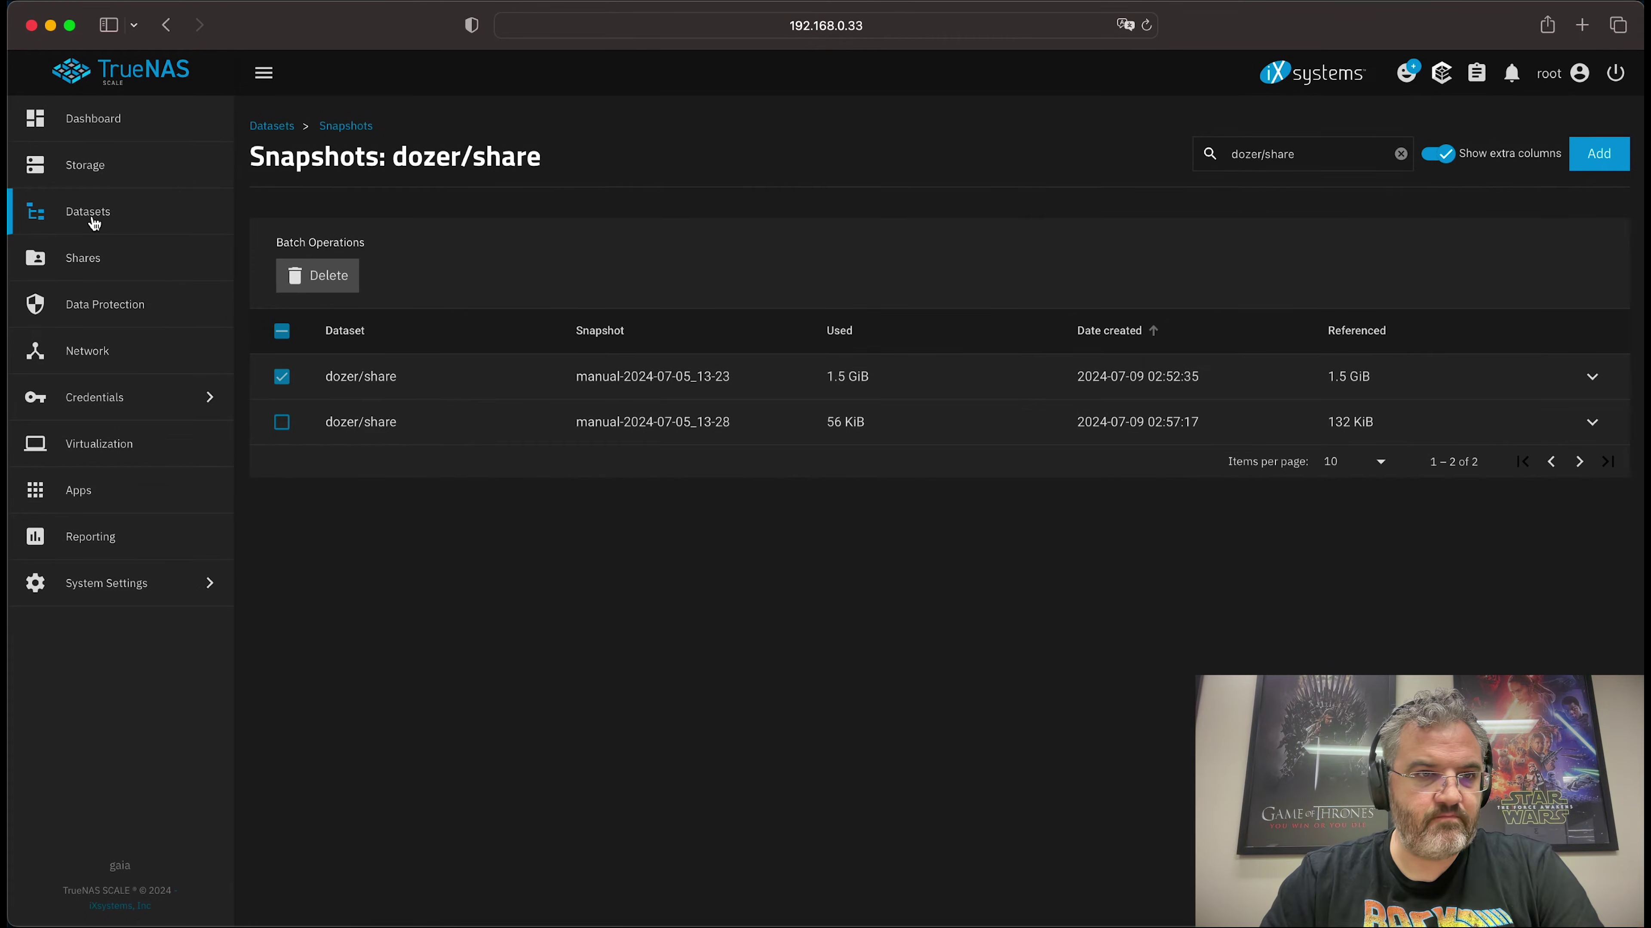
{"action": "left_click", "coordinate": [87, 212]}
Step: Open the share dataset's snapshot list and sort it by Date created, oldest first
{"action": "left_click", "coordinate": [370, 686]}
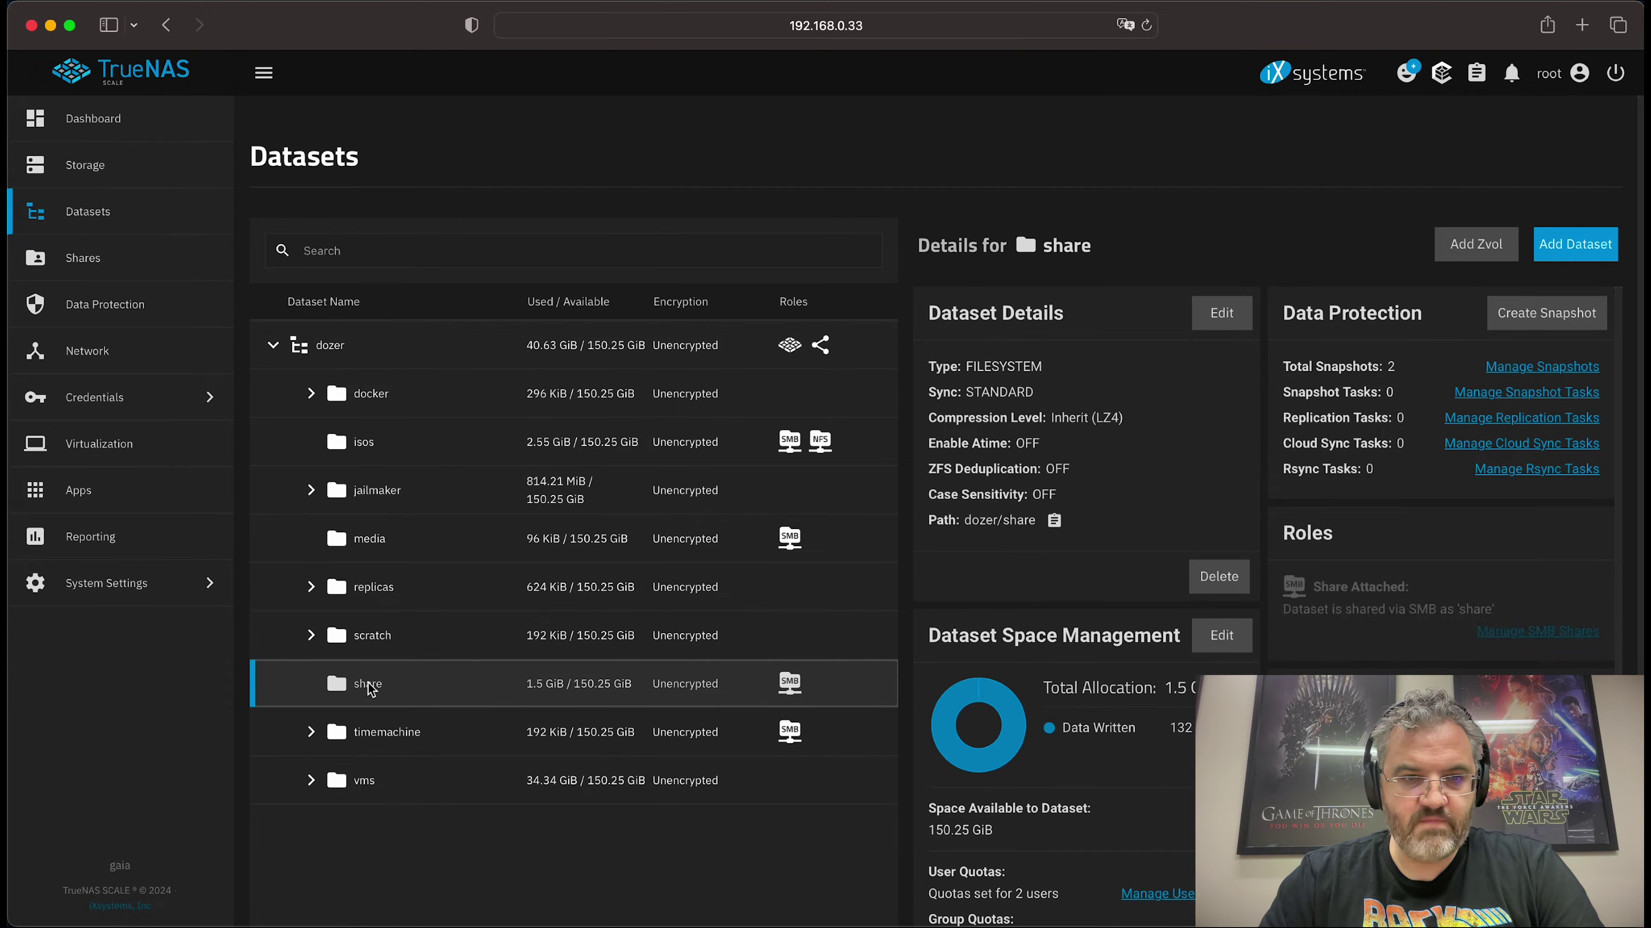
{"action": "left_click", "coordinate": [1546, 368]}
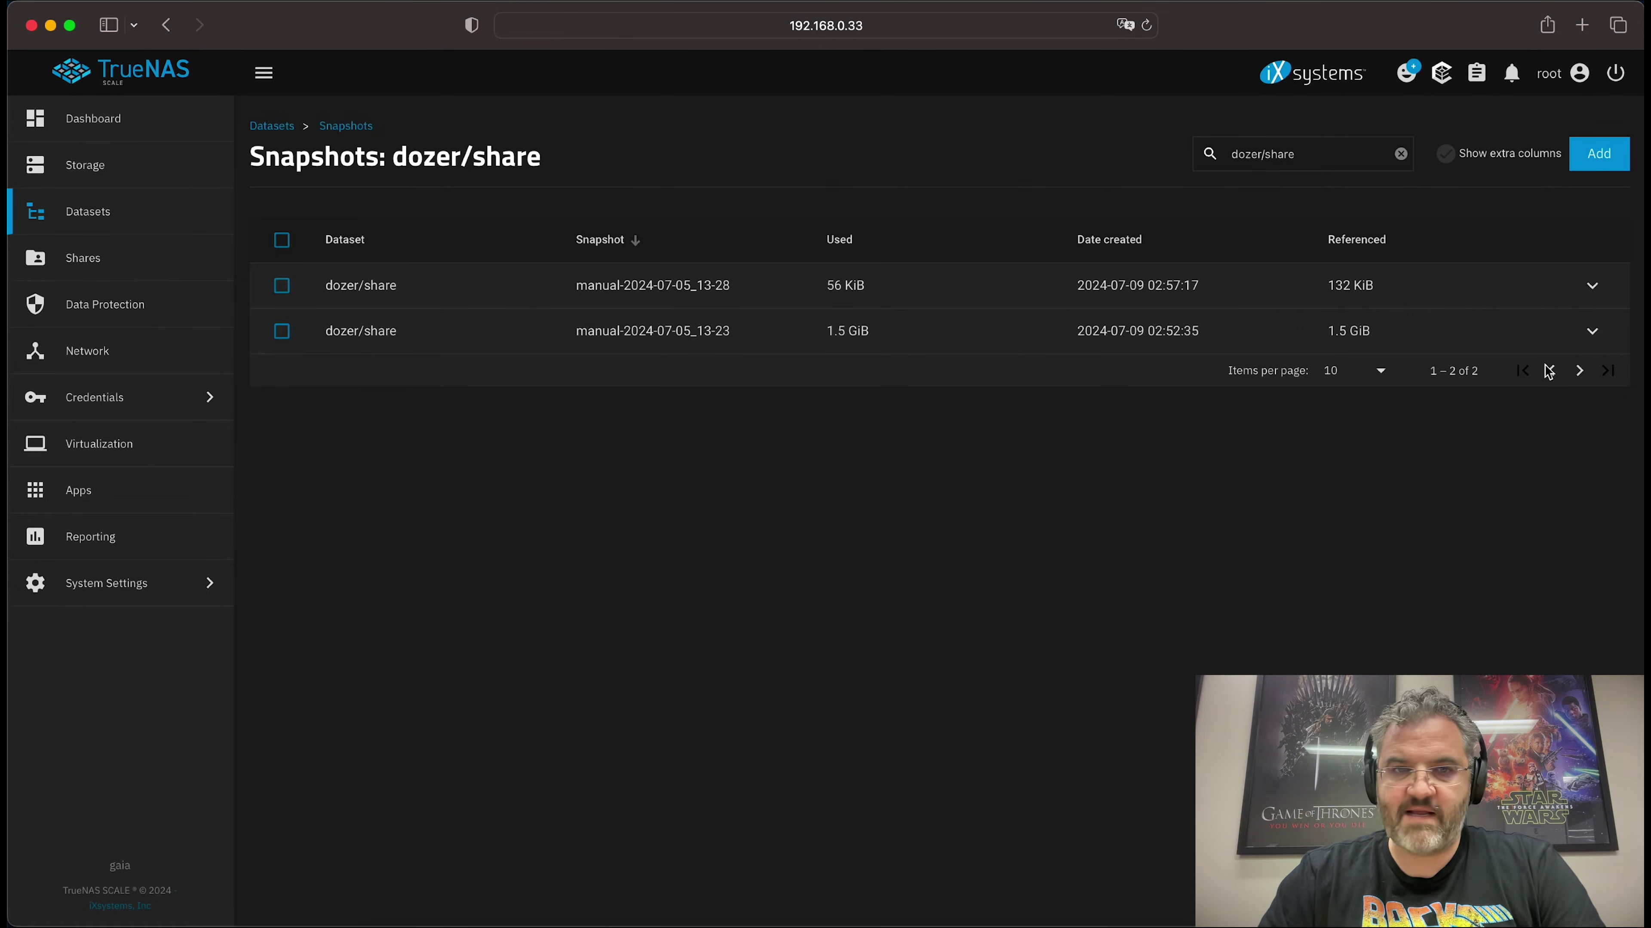
{"action": "left_click", "coordinate": [1110, 242]}
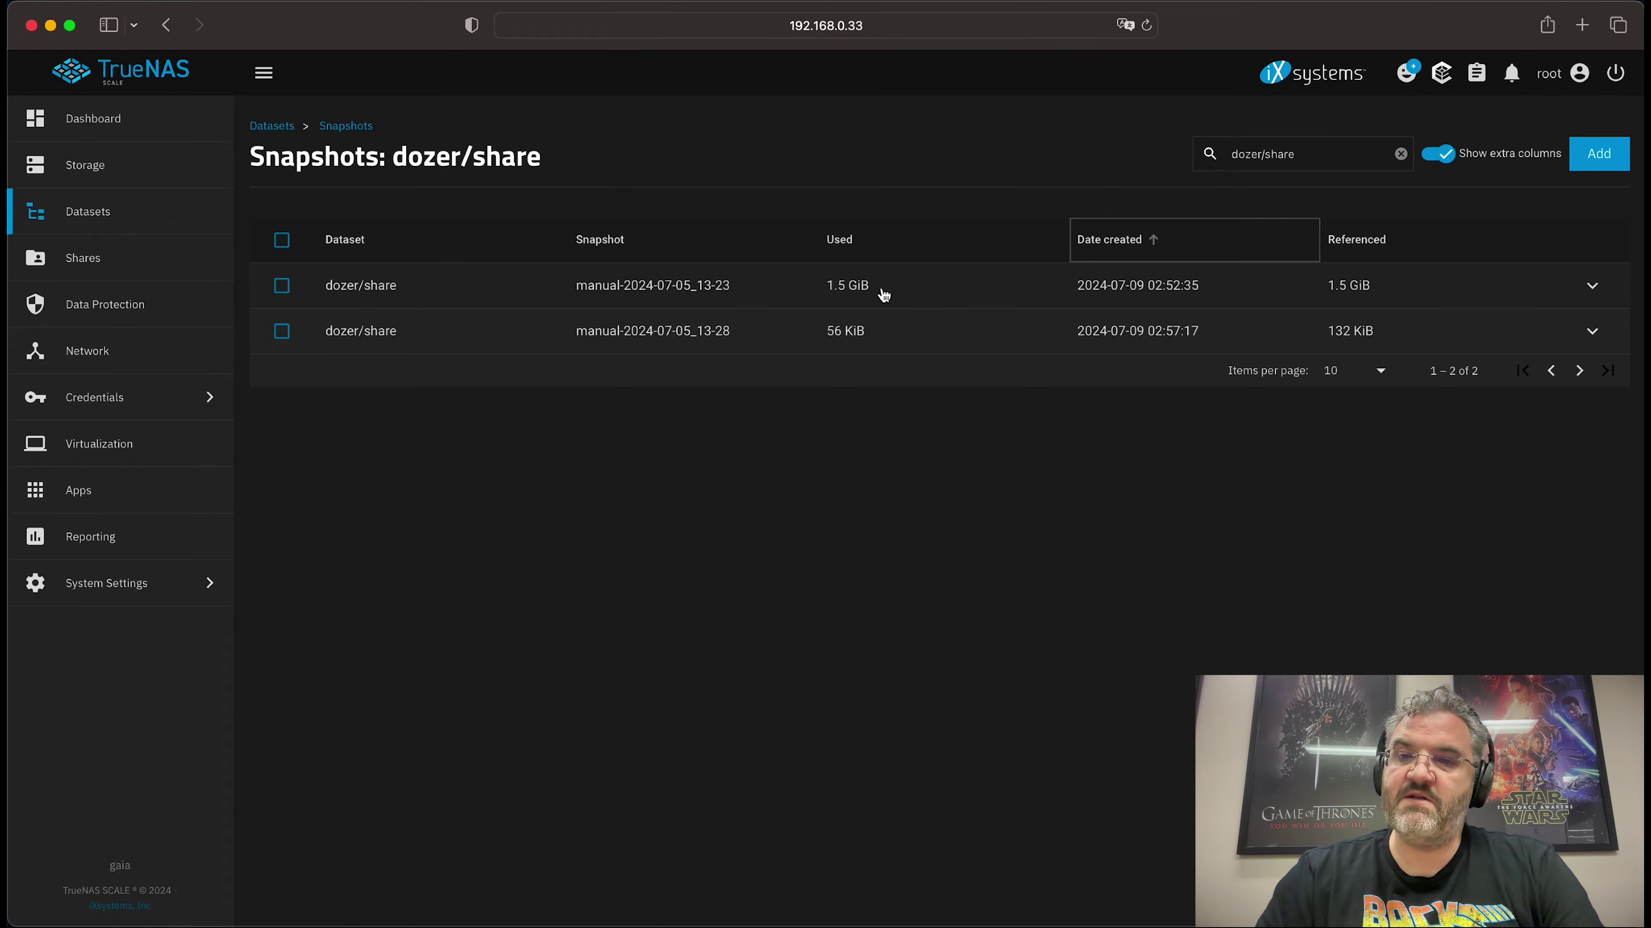
Step: Open the Storage Dashboard in a new browser tab, then return to the dozer/share snapshots tab
{"action": "left_click", "coordinate": [88, 162], "text": "super"}
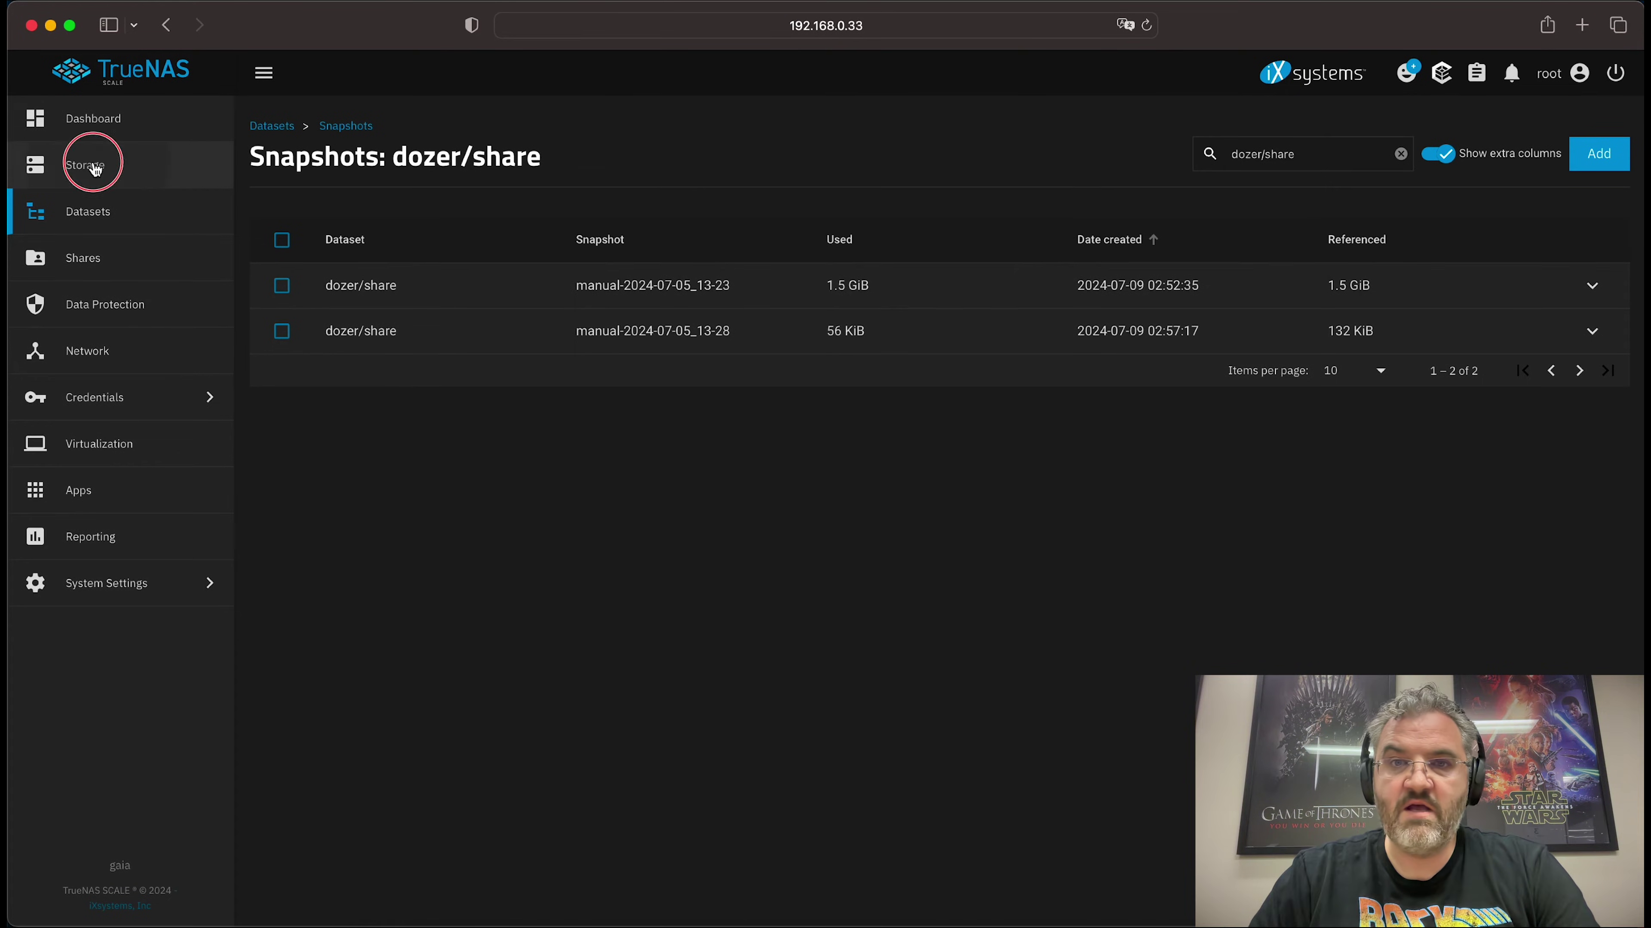
{"action": "left_click", "coordinate": [1099, 70]}
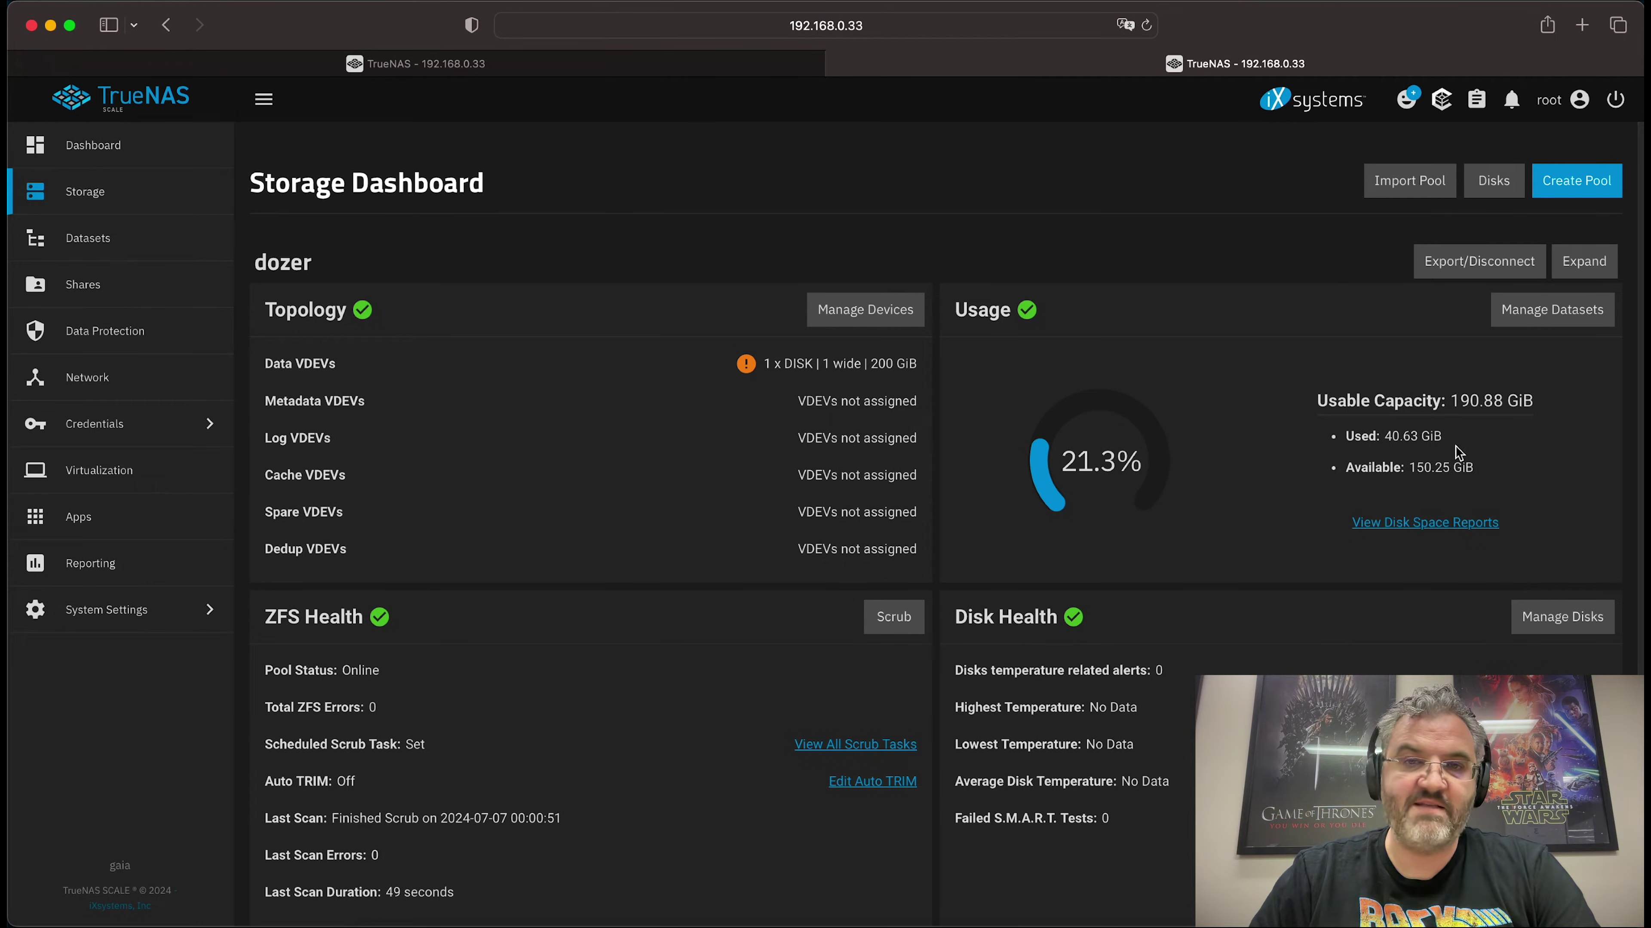
{"action": "left_click", "coordinate": [615, 59]}
Step: Delete the manual-2024-07-05_13-23 snapshot with confirmation and check the pool's used capacity
{"action": "left_click", "coordinate": [281, 313]}
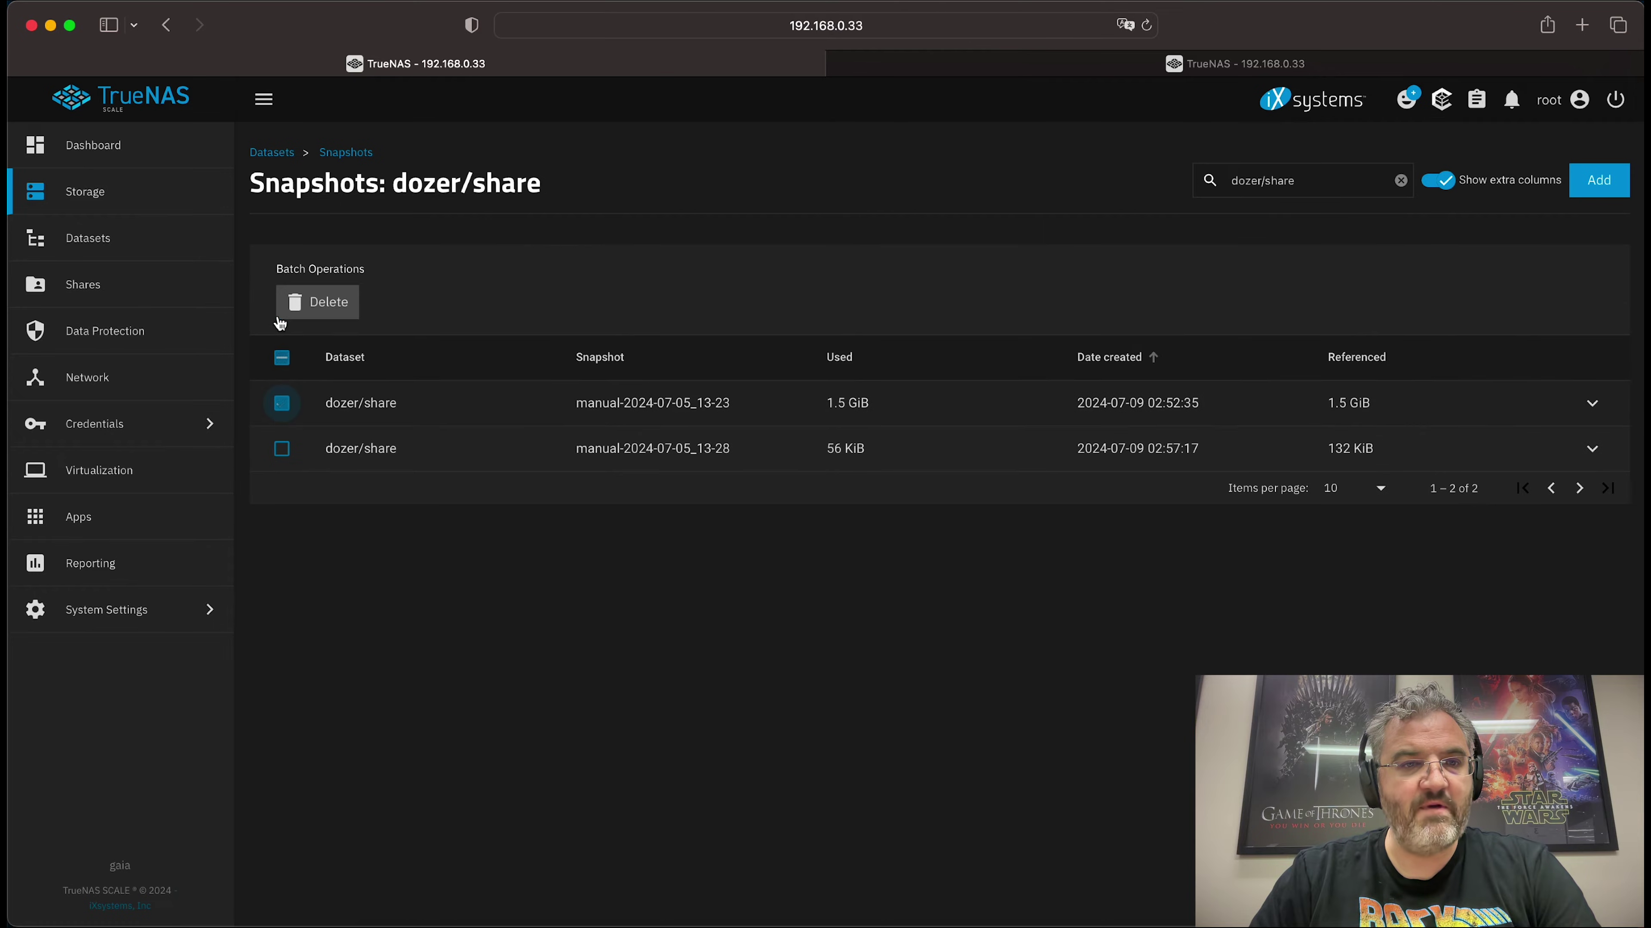
{"action": "left_click", "coordinate": [357, 302]}
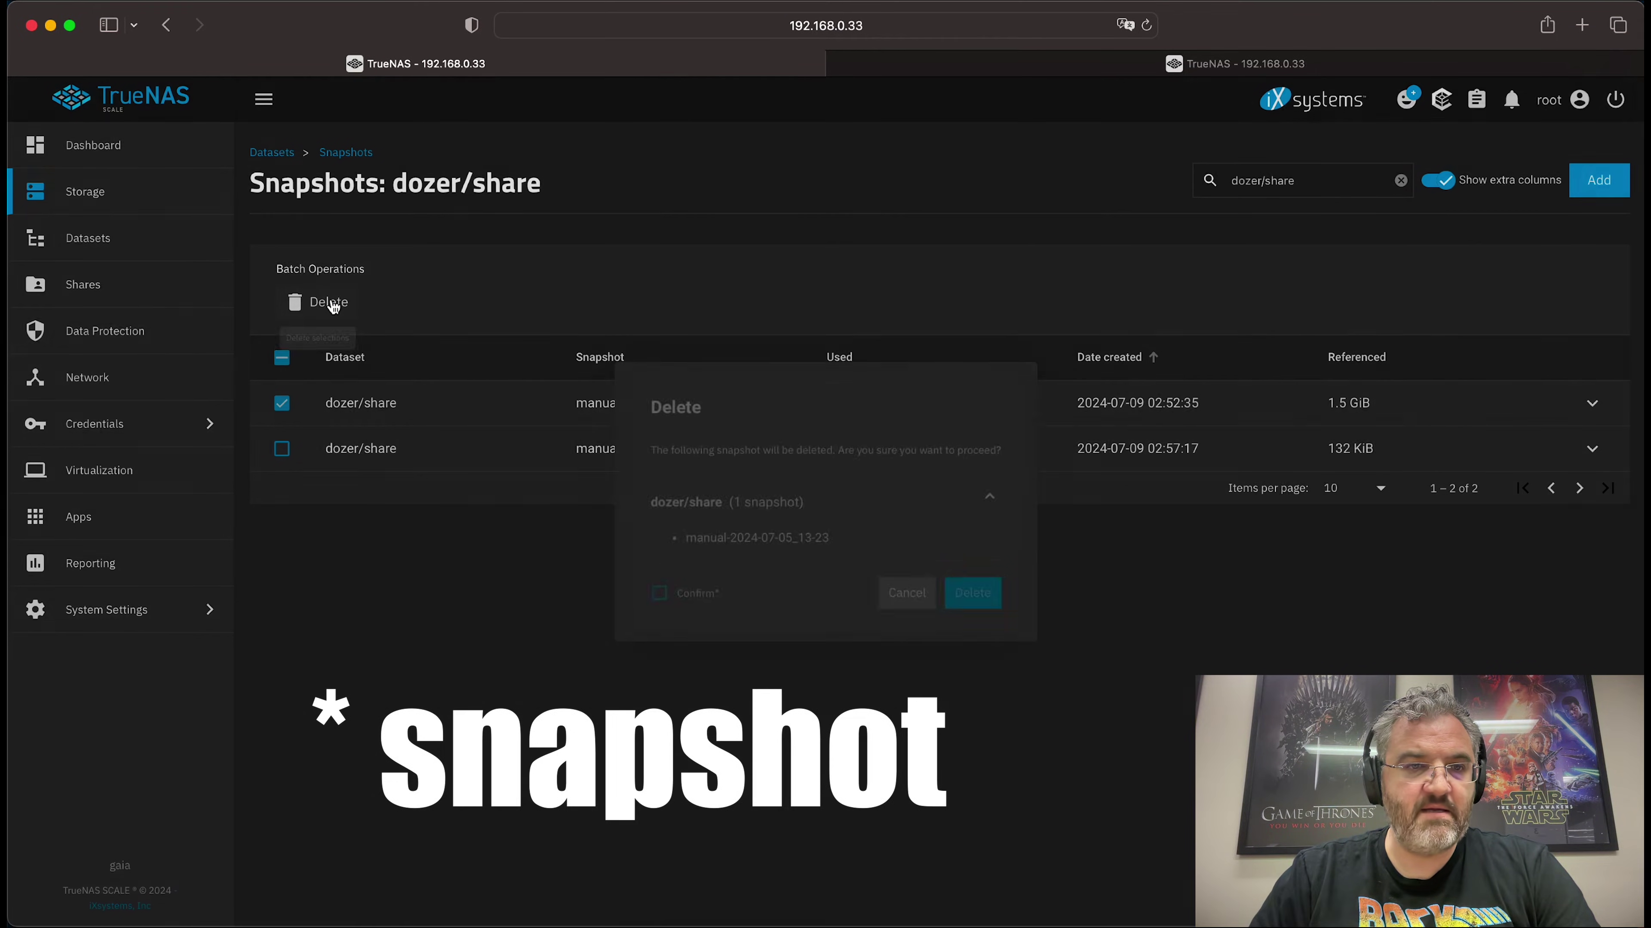
{"action": "left_click", "coordinate": [676, 600]}
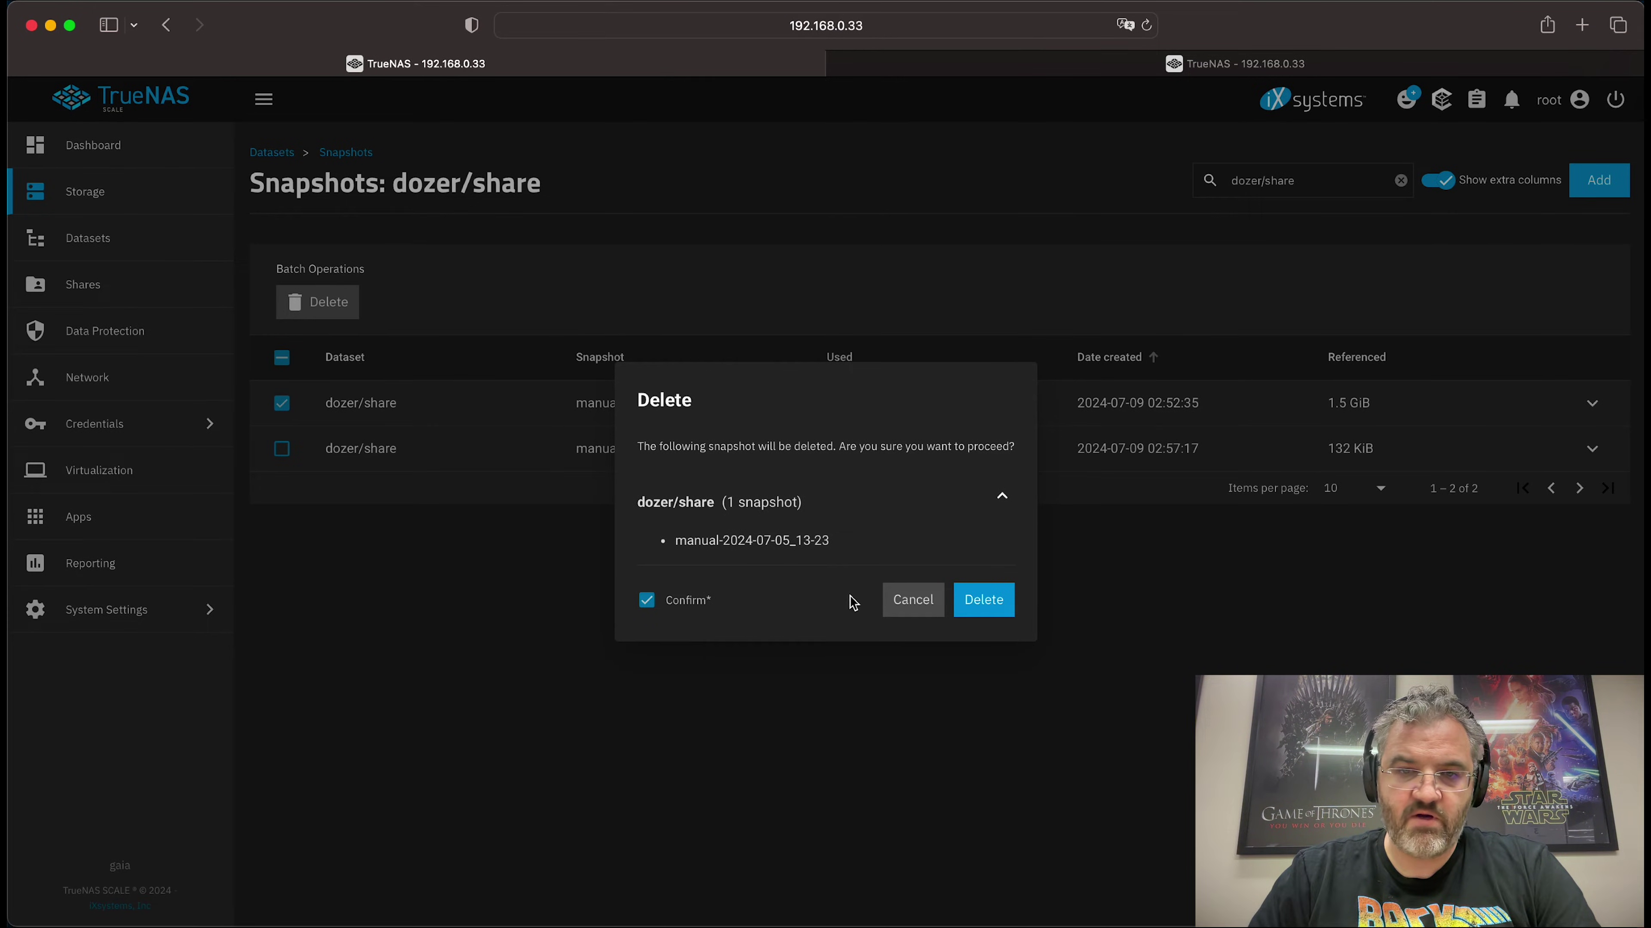
{"action": "left_click", "coordinate": [984, 600]}
{"action": "left_click", "coordinate": [958, 549]}
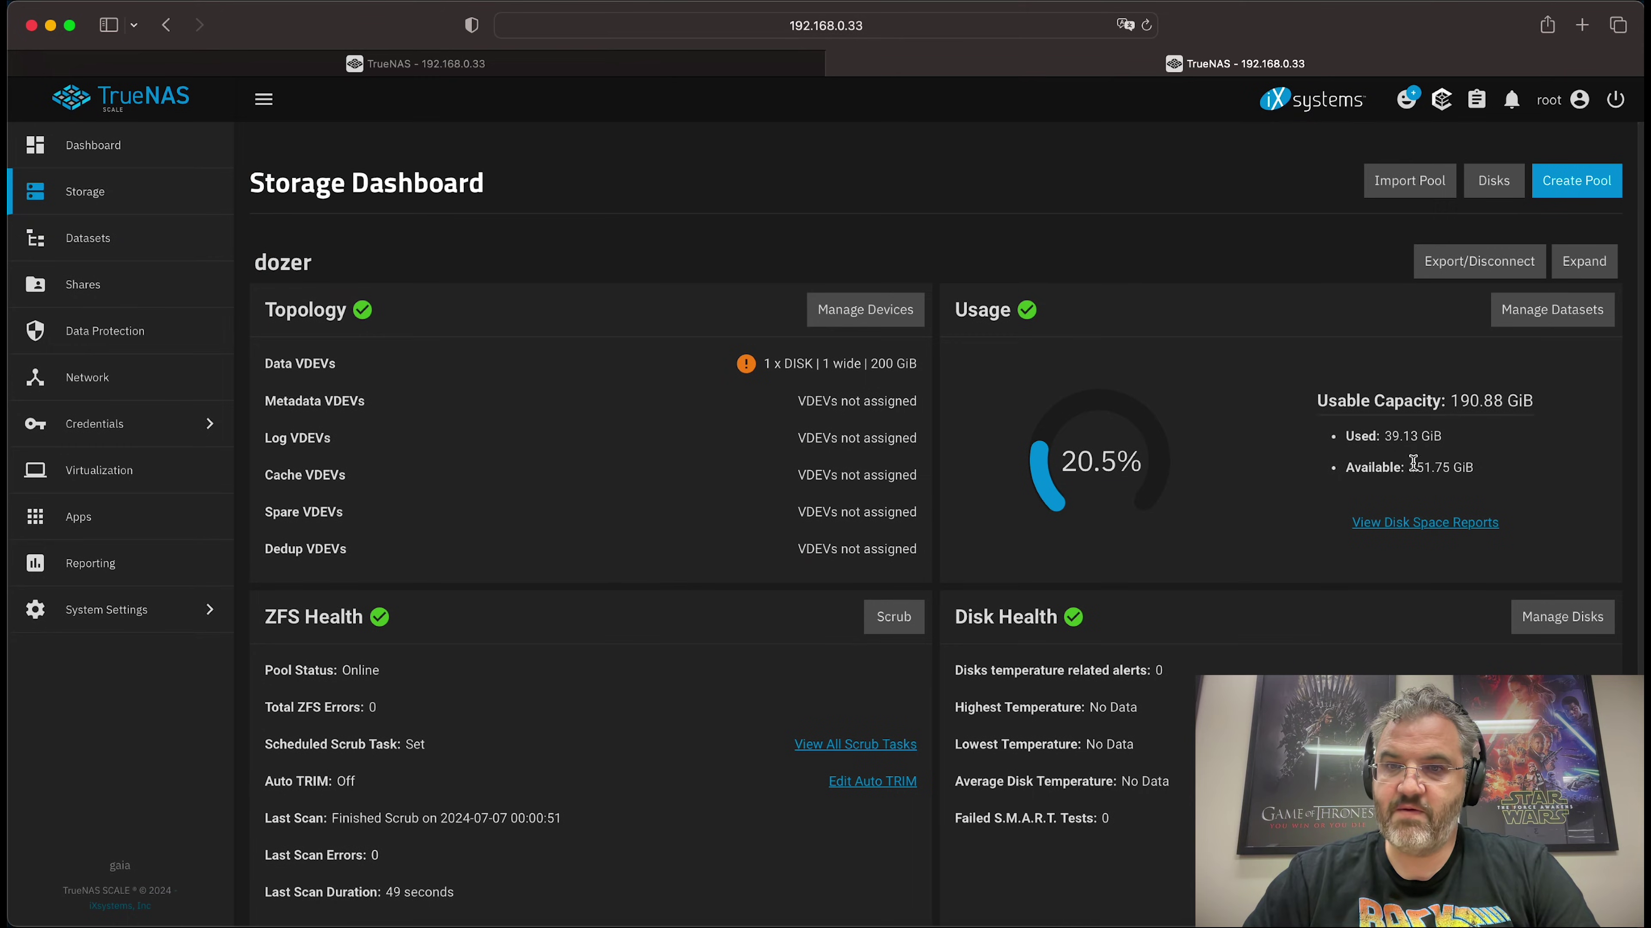
{"action": "left_click_drag", "start_coordinate": [1443, 441], "coordinate": [1400, 440]}
{"action": "left_click", "coordinate": [489, 57]}
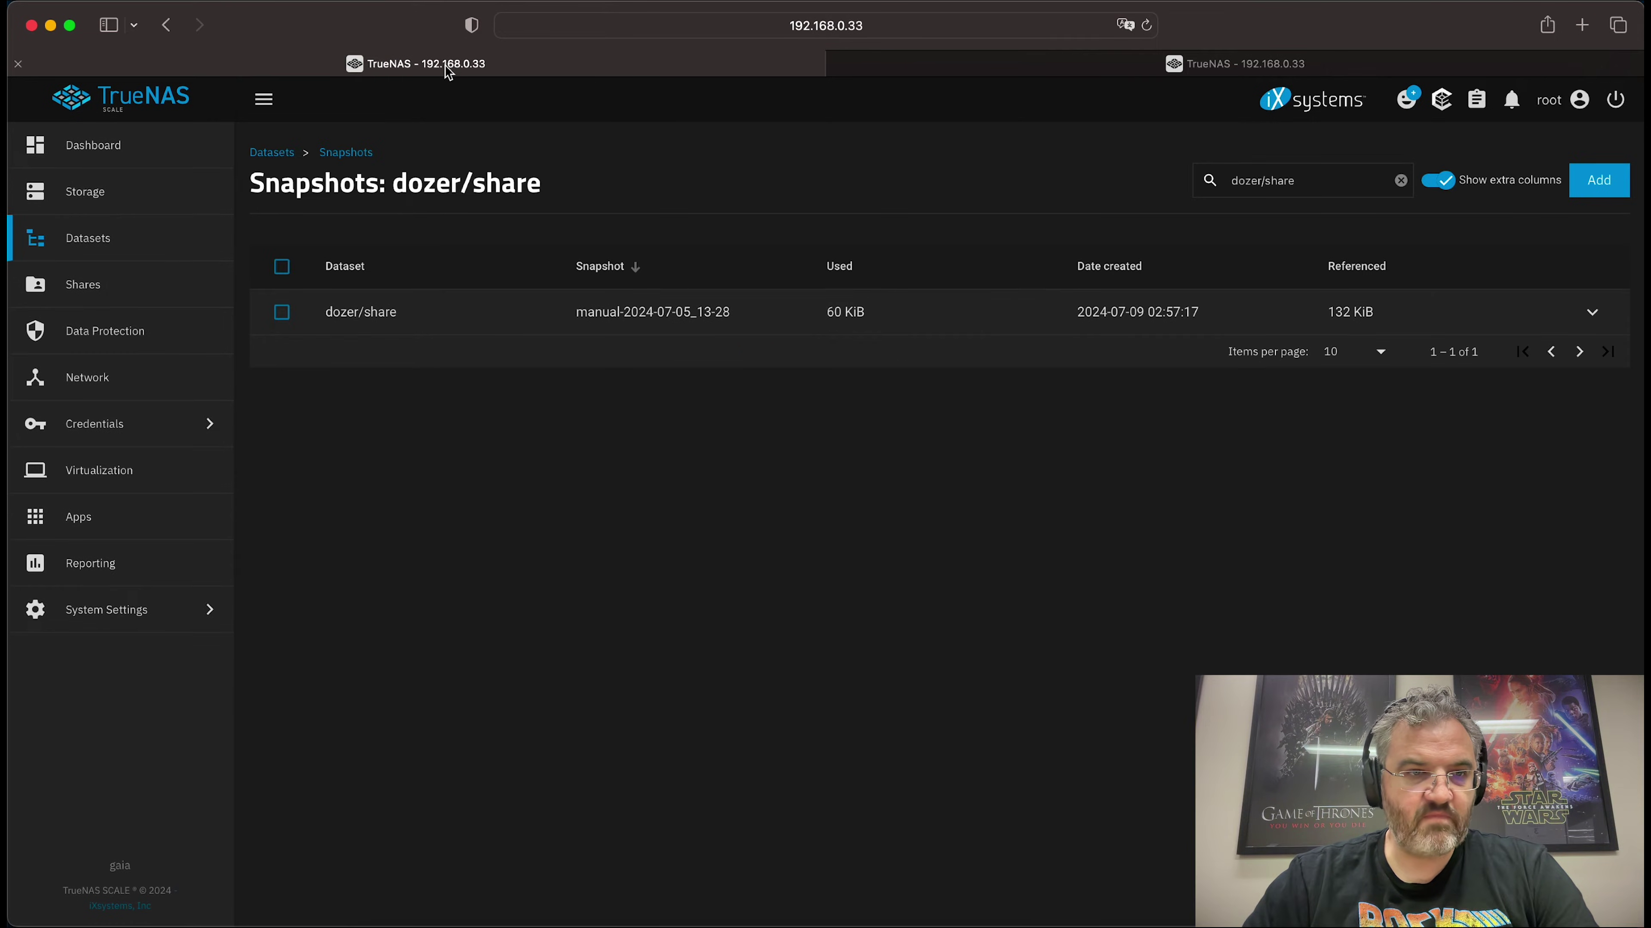
Step: Open the share dataset's snapshot list and expand the manual-2024-07-05_13-28 snapshot
{"action": "left_click", "coordinate": [126, 240]}
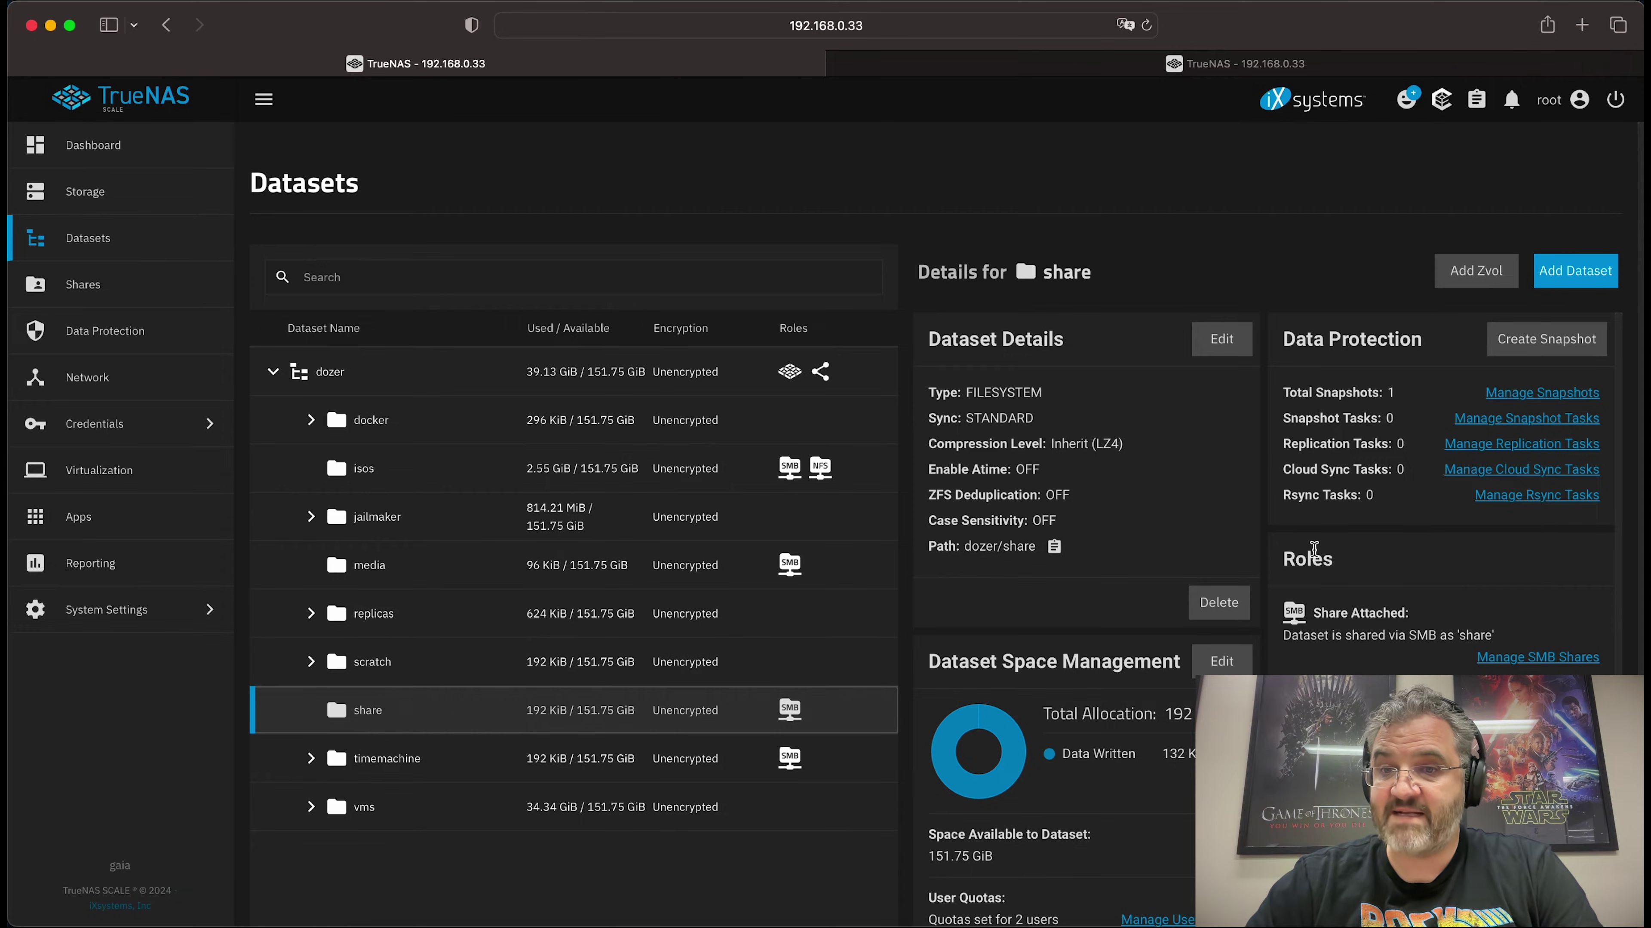
{"action": "left_click", "coordinate": [1533, 394]}
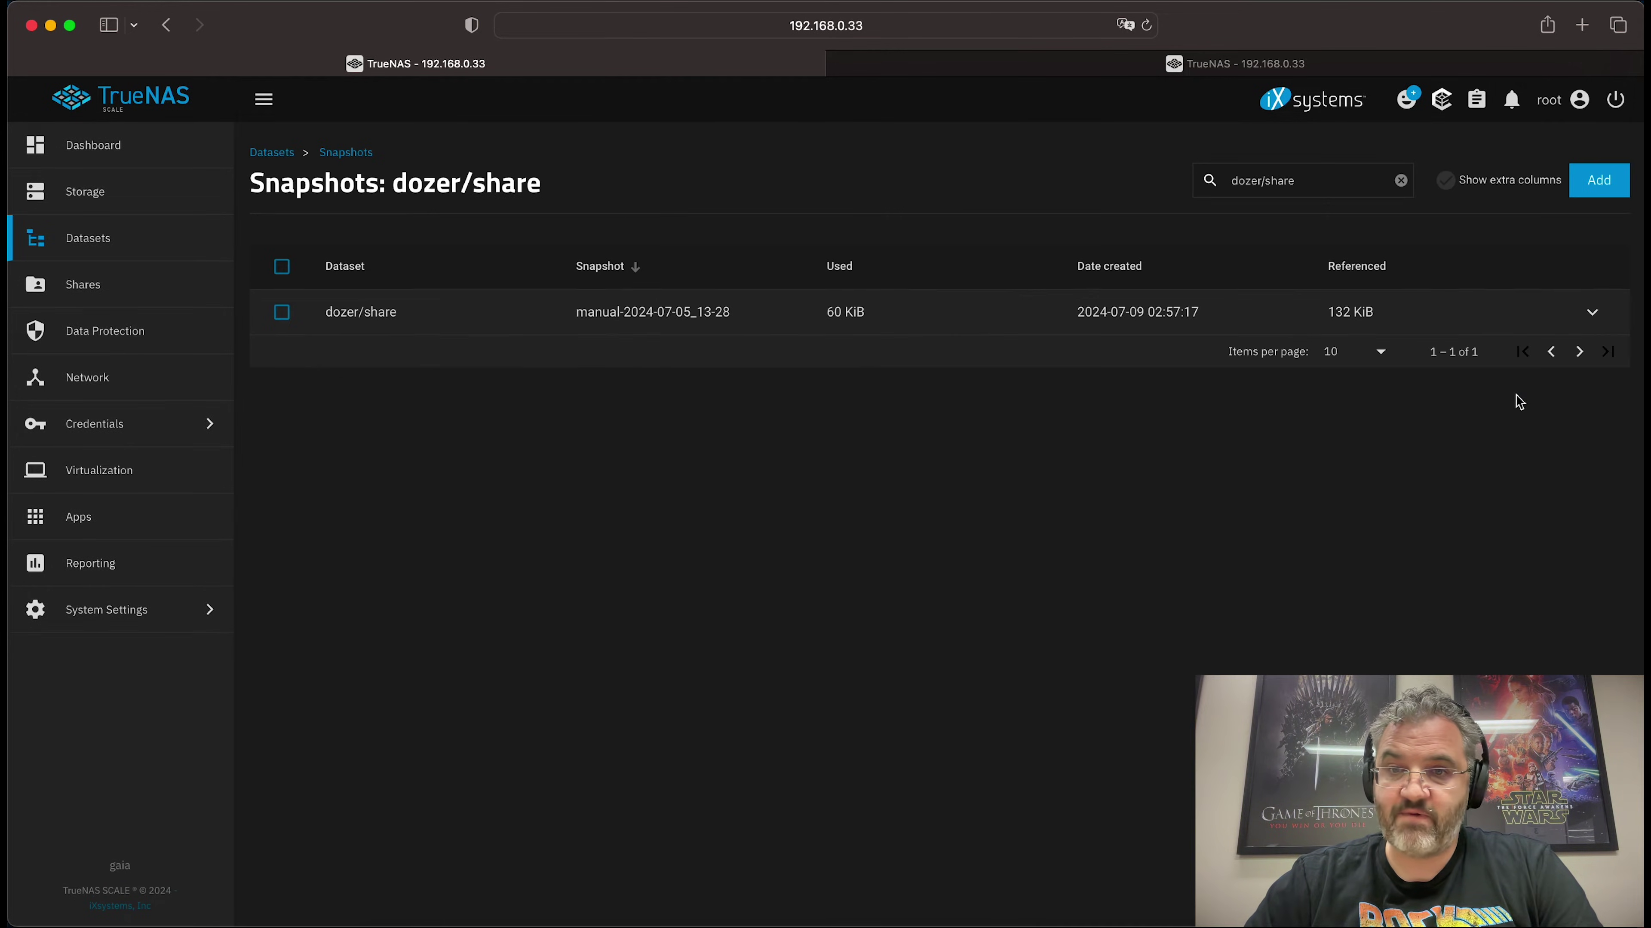
{"action": "left_click", "coordinate": [1591, 312]}
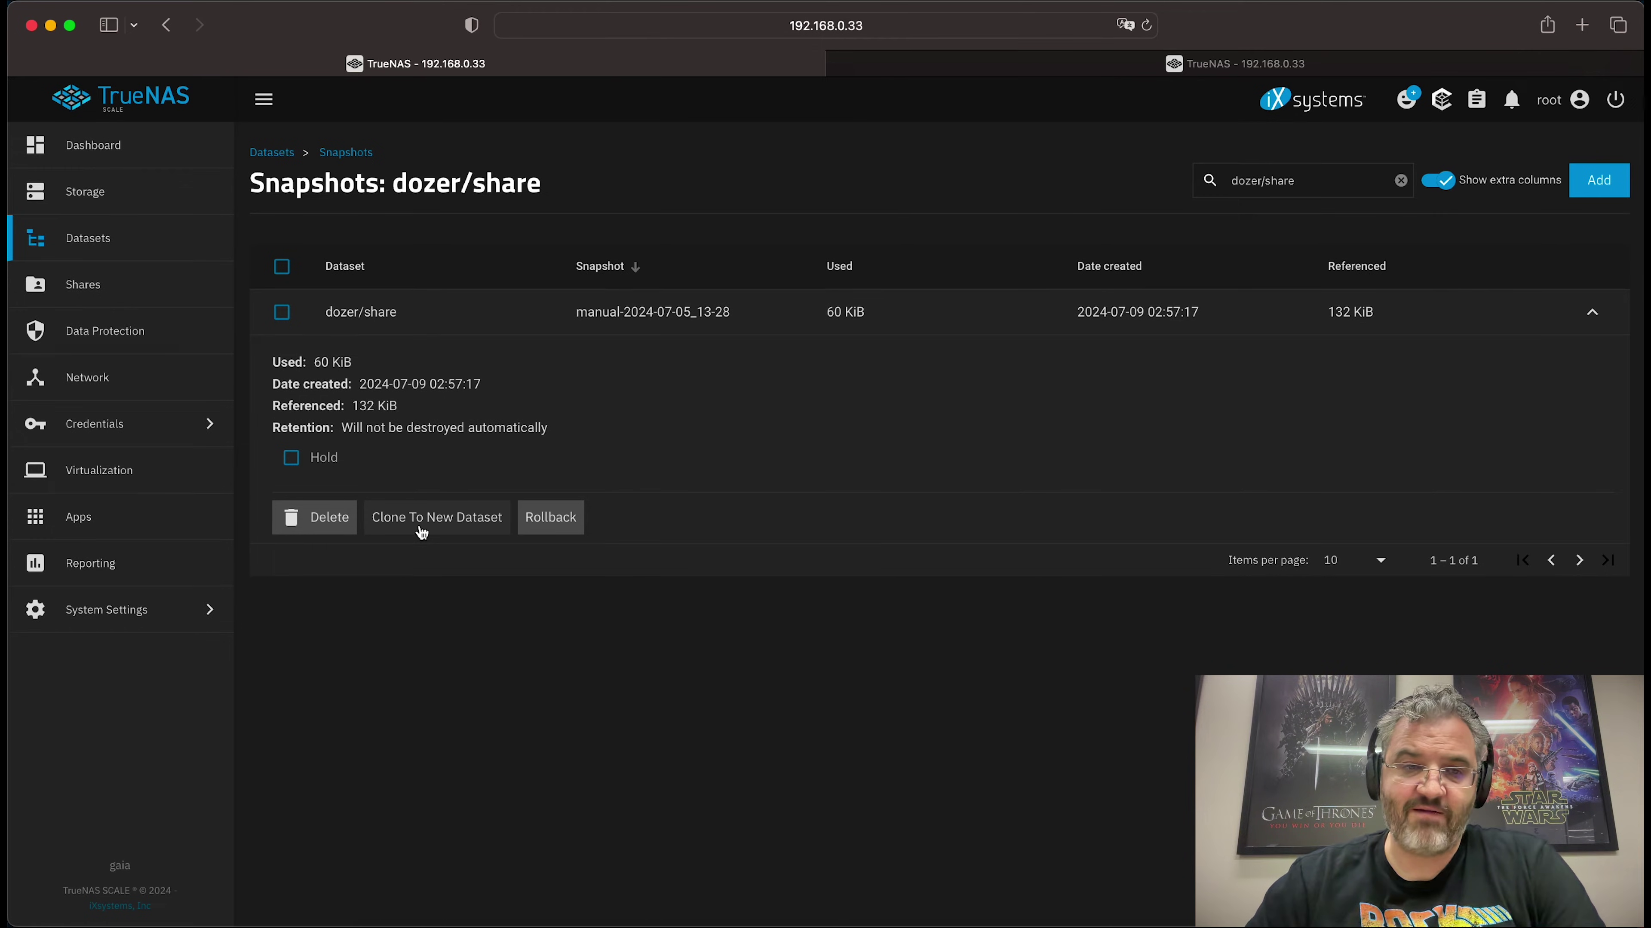
Step: Roll back to it with No Safety Check and confirmation, then go to the Storage Dashboard
{"action": "left_click", "coordinate": [551, 519]}
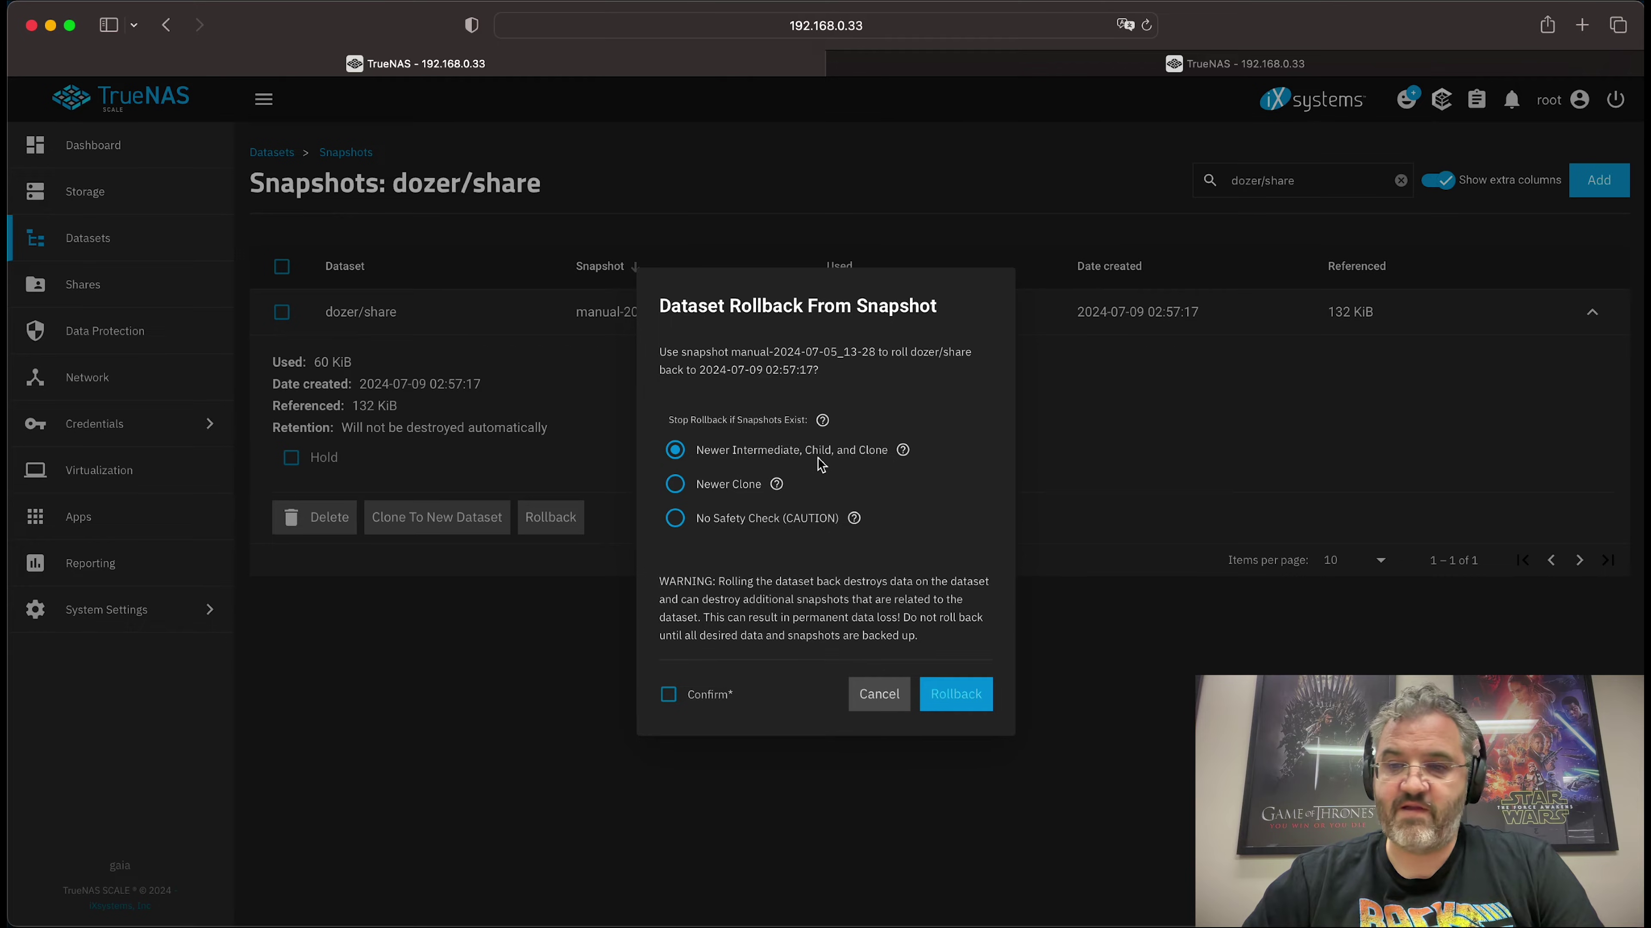
{"action": "left_click", "coordinate": [676, 528]}
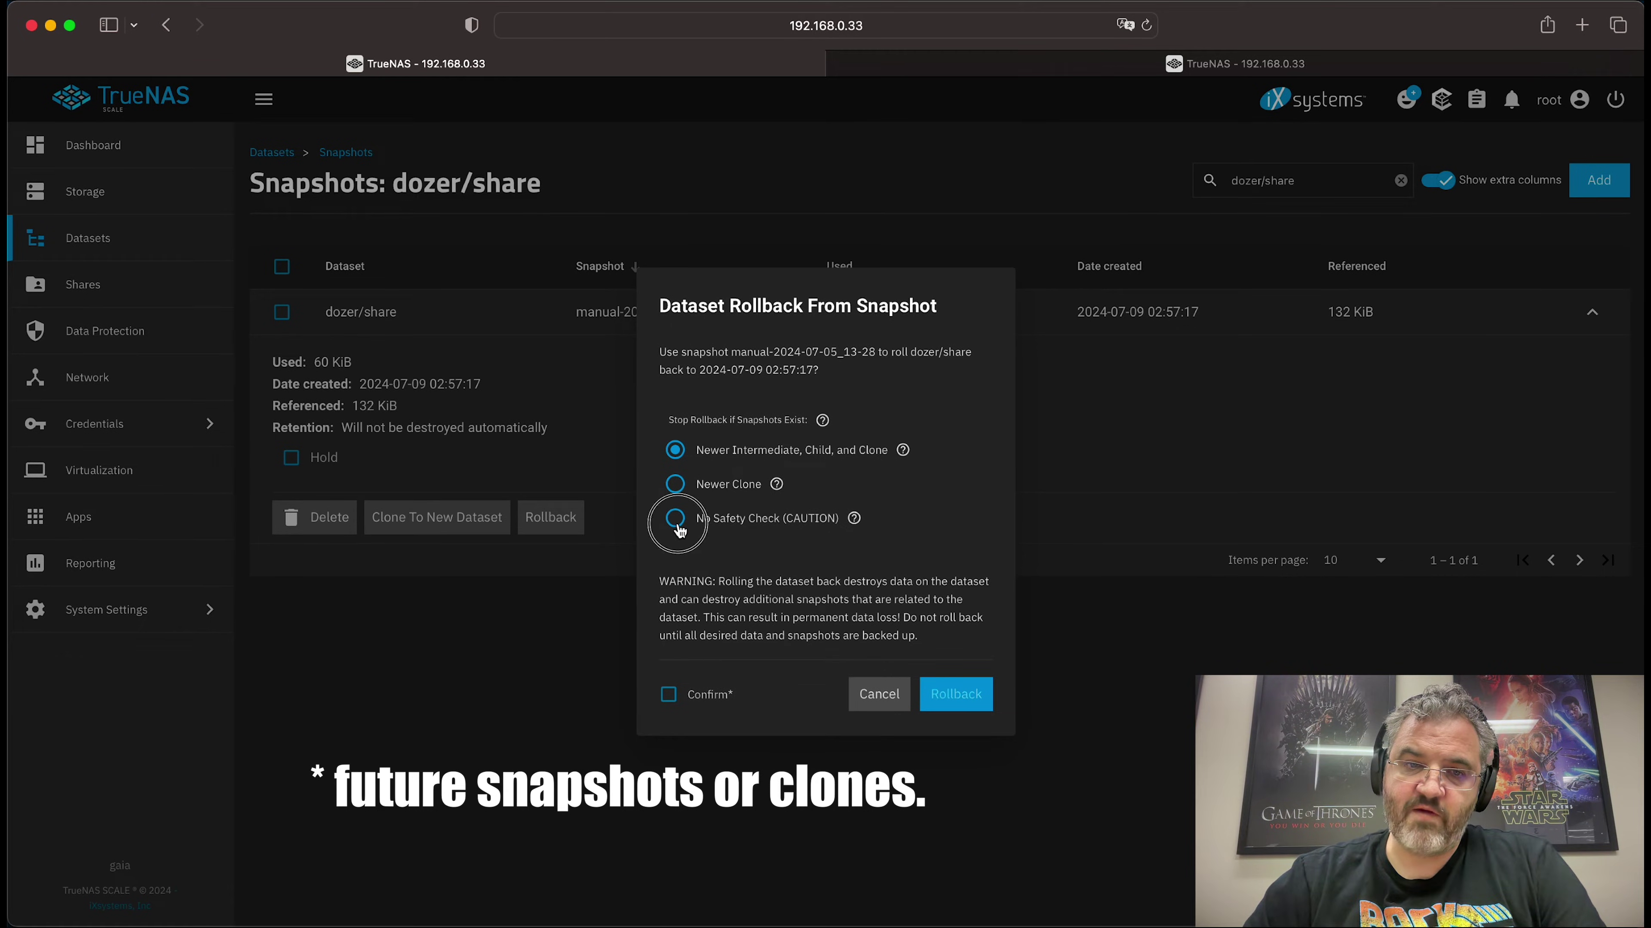
{"action": "left_click", "coordinate": [668, 694]}
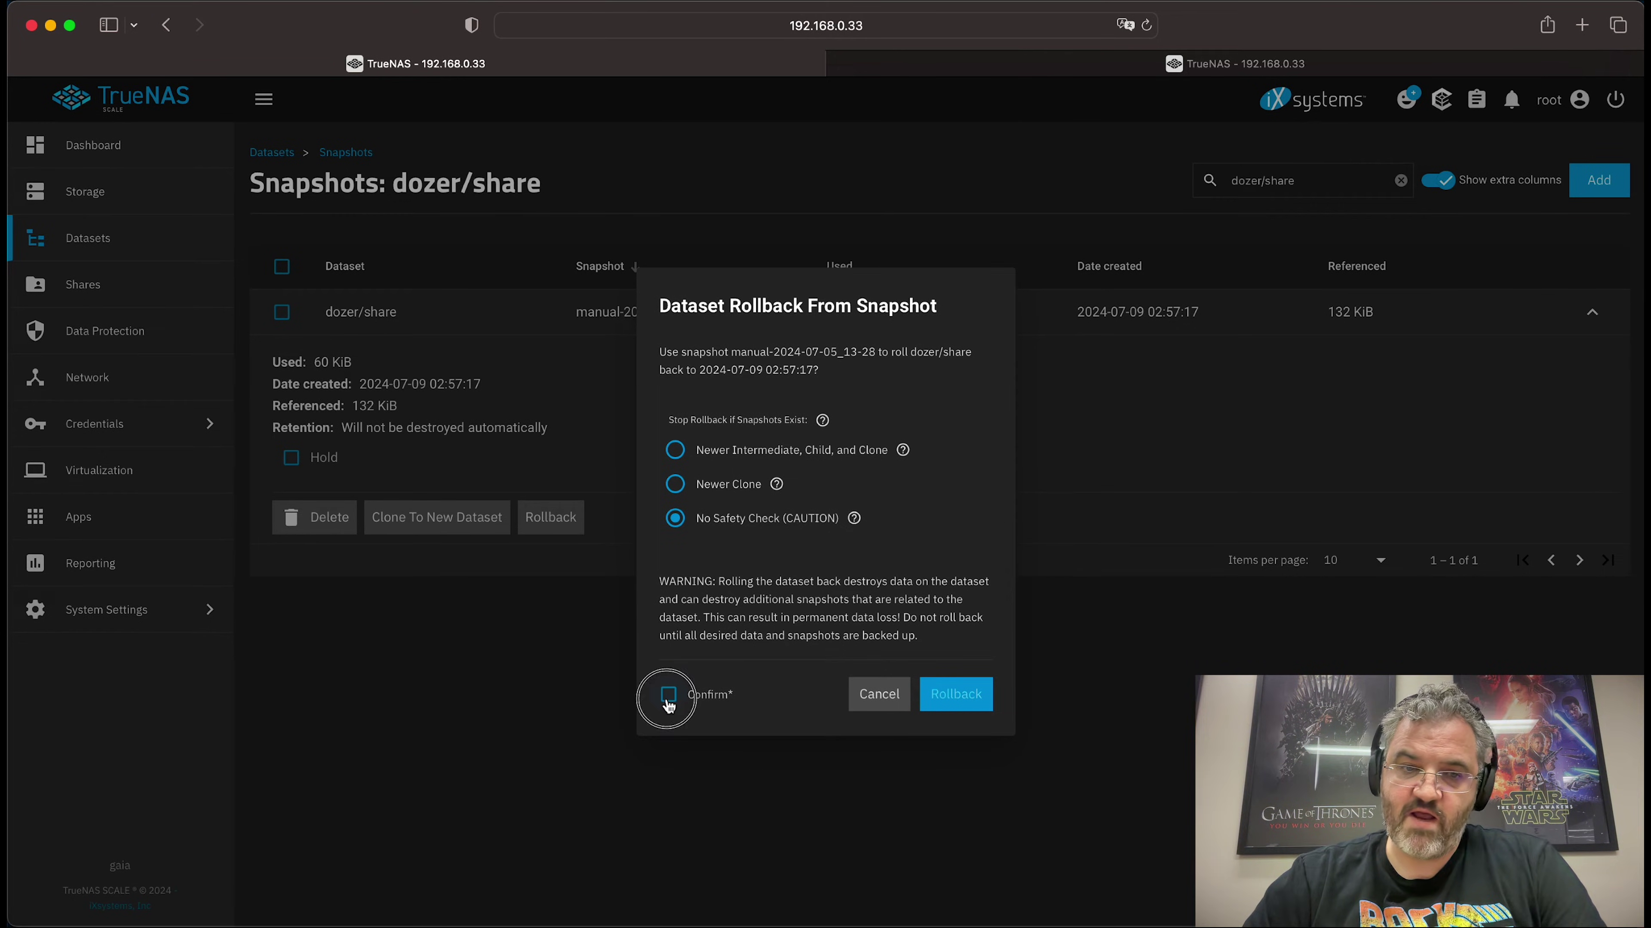
{"action": "left_click", "coordinate": [955, 694]}
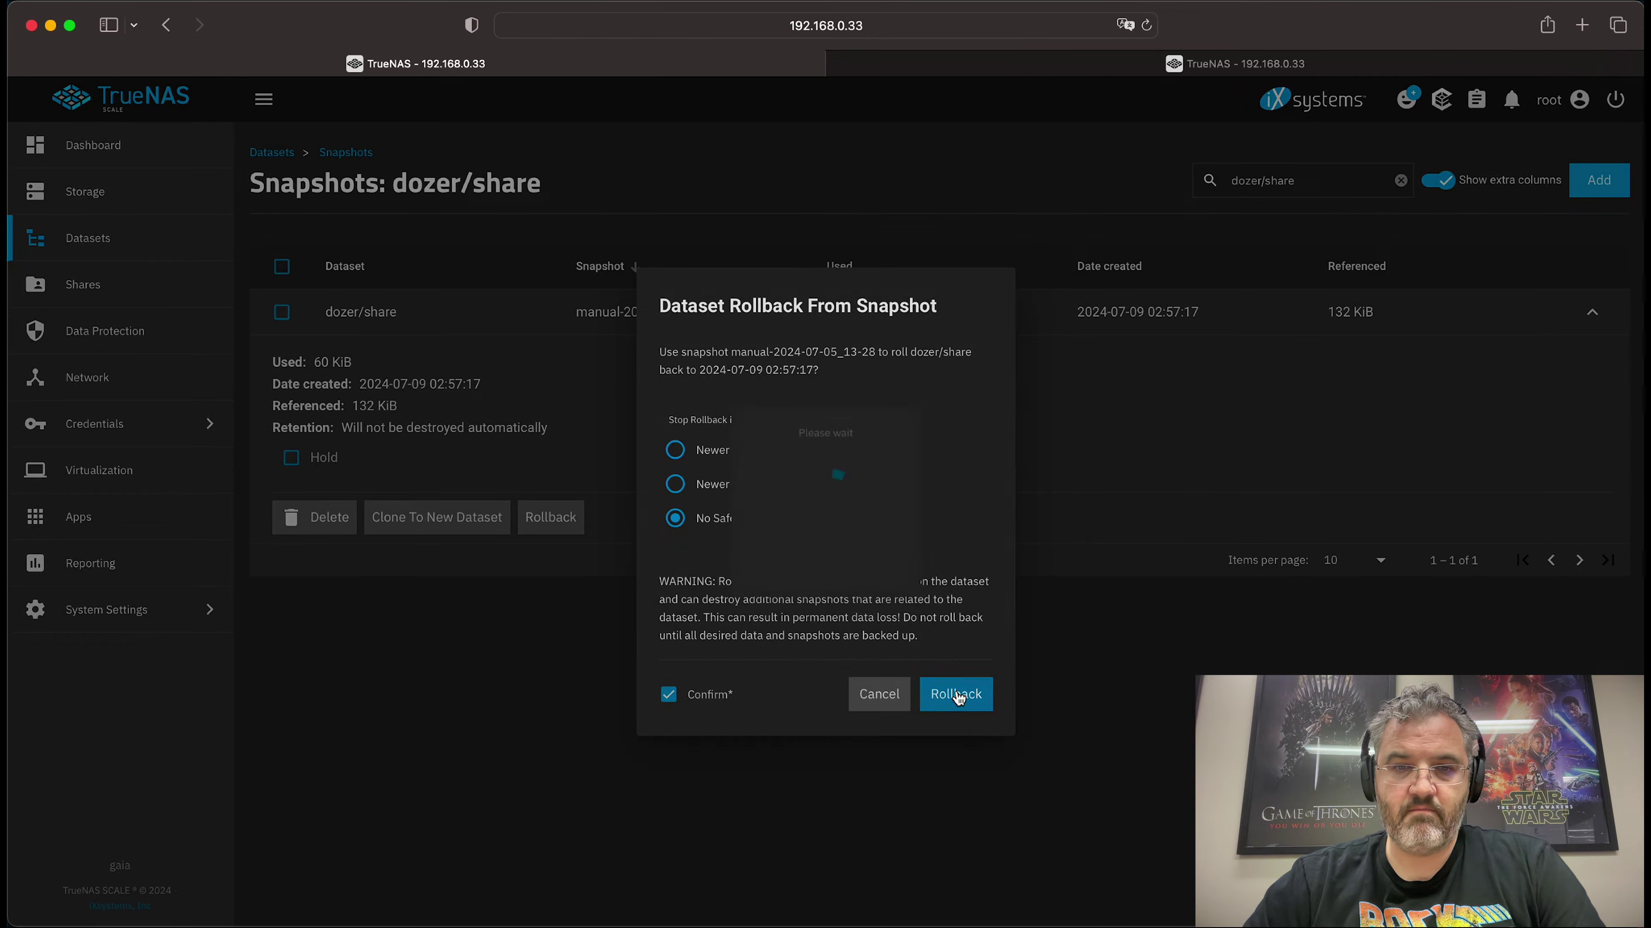
{"action": "left_click", "coordinate": [966, 563]}
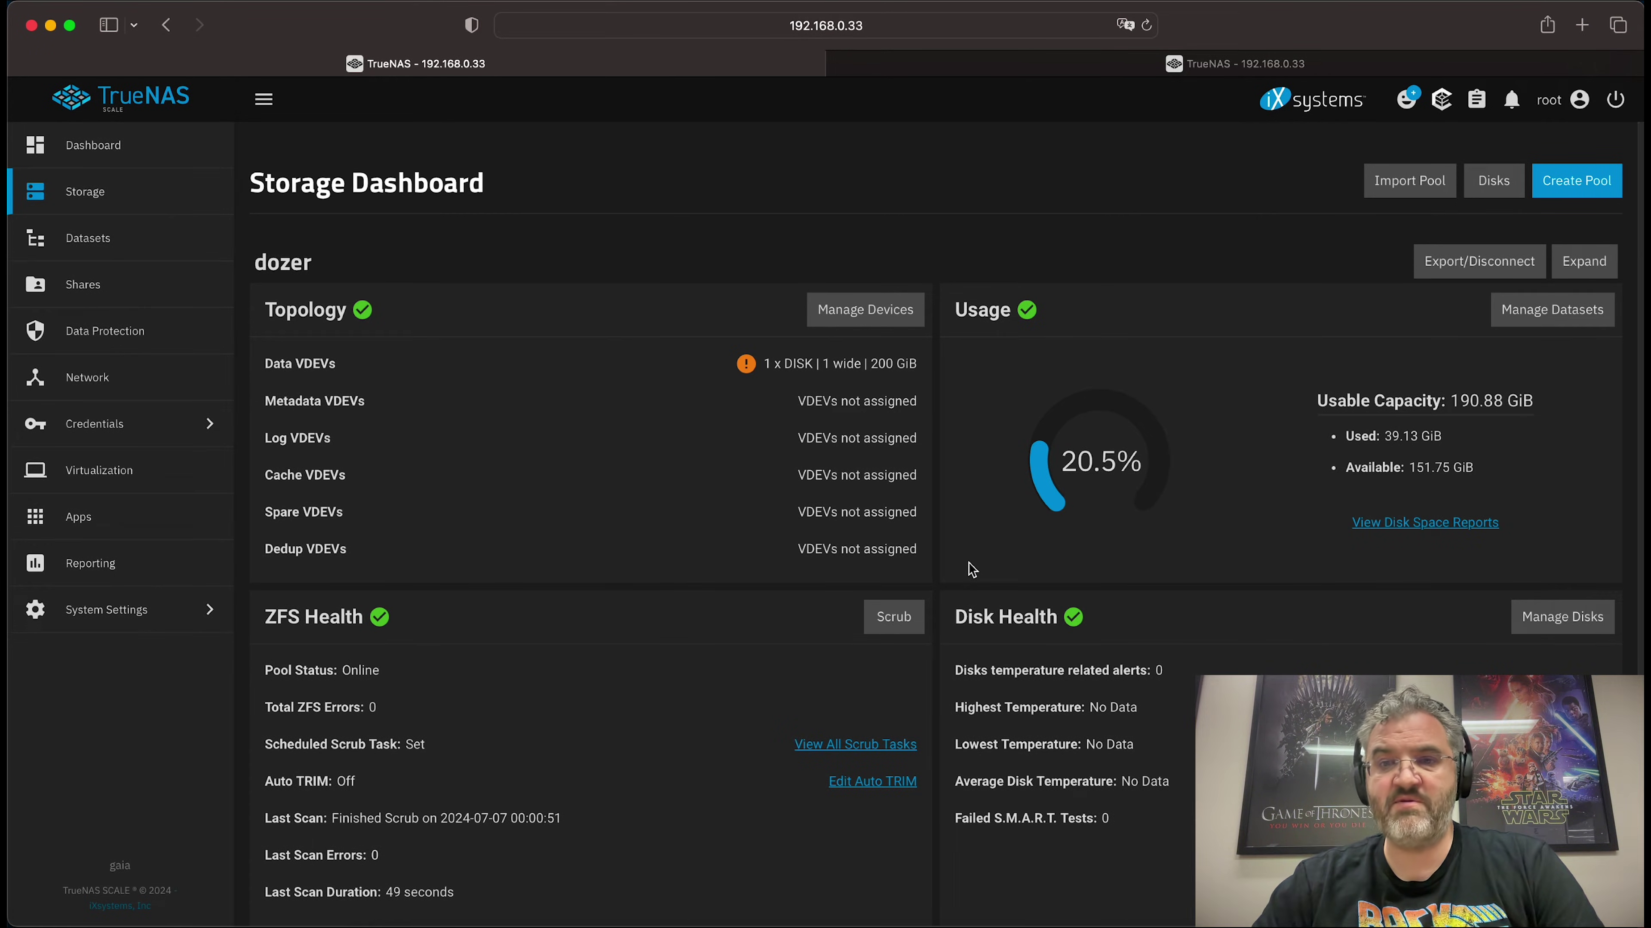
Step: Open the ubuntu-fv47zi zvol's snapshots under vms and expand the manual snapshot
{"action": "left_click", "coordinate": [96, 240]}
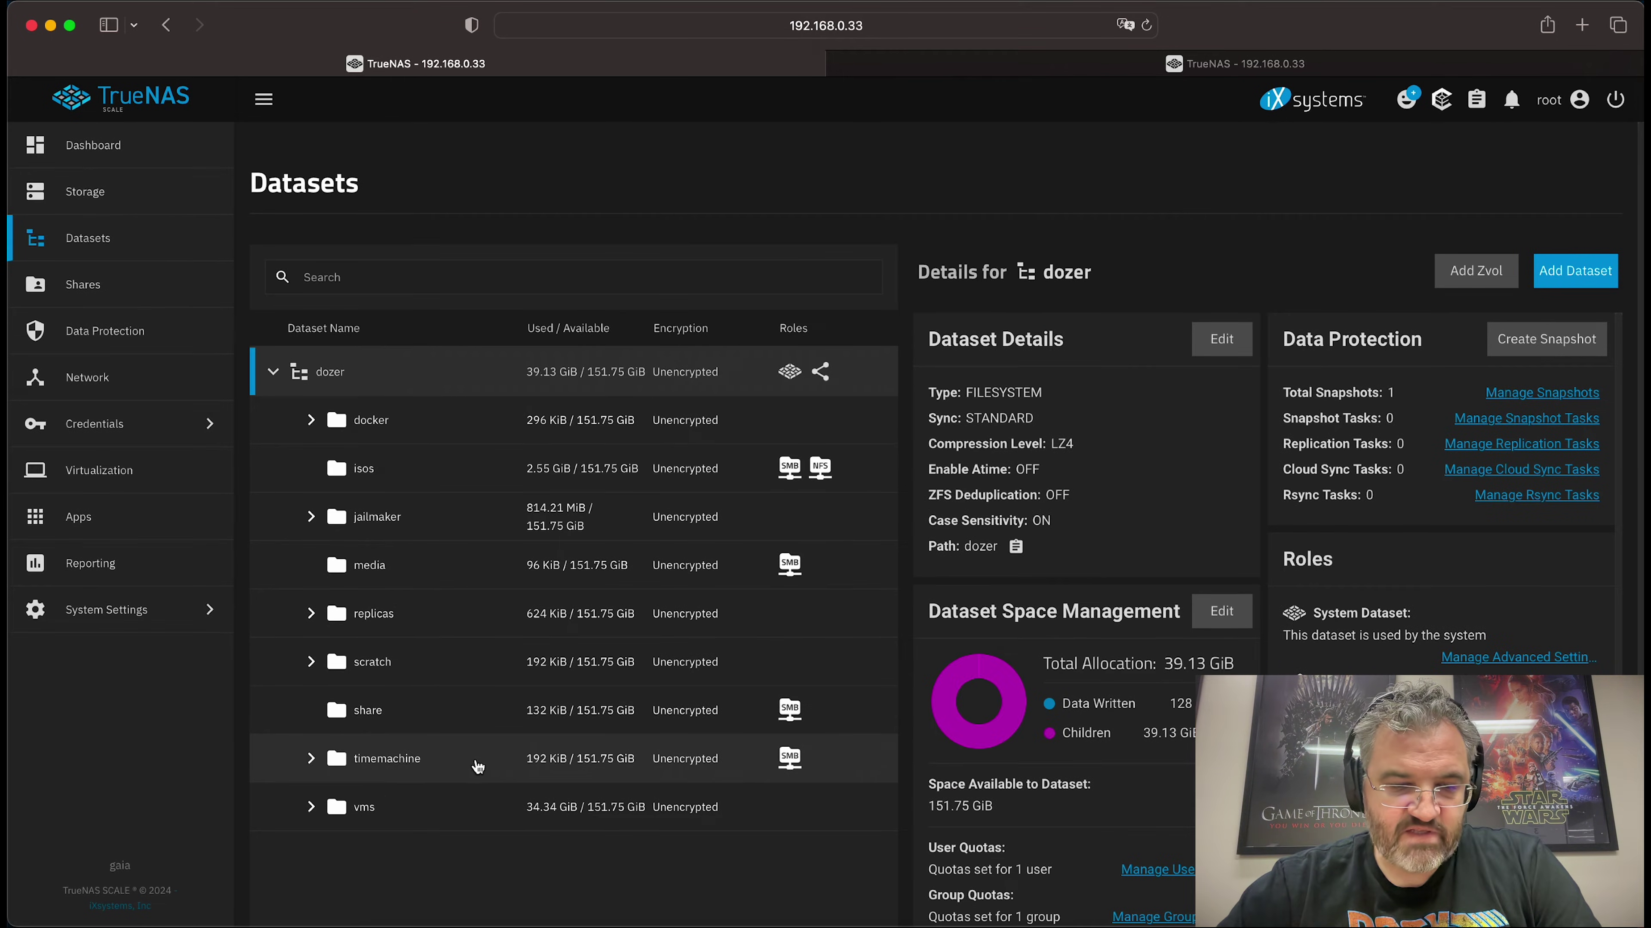
{"action": "left_click", "coordinate": [311, 808]}
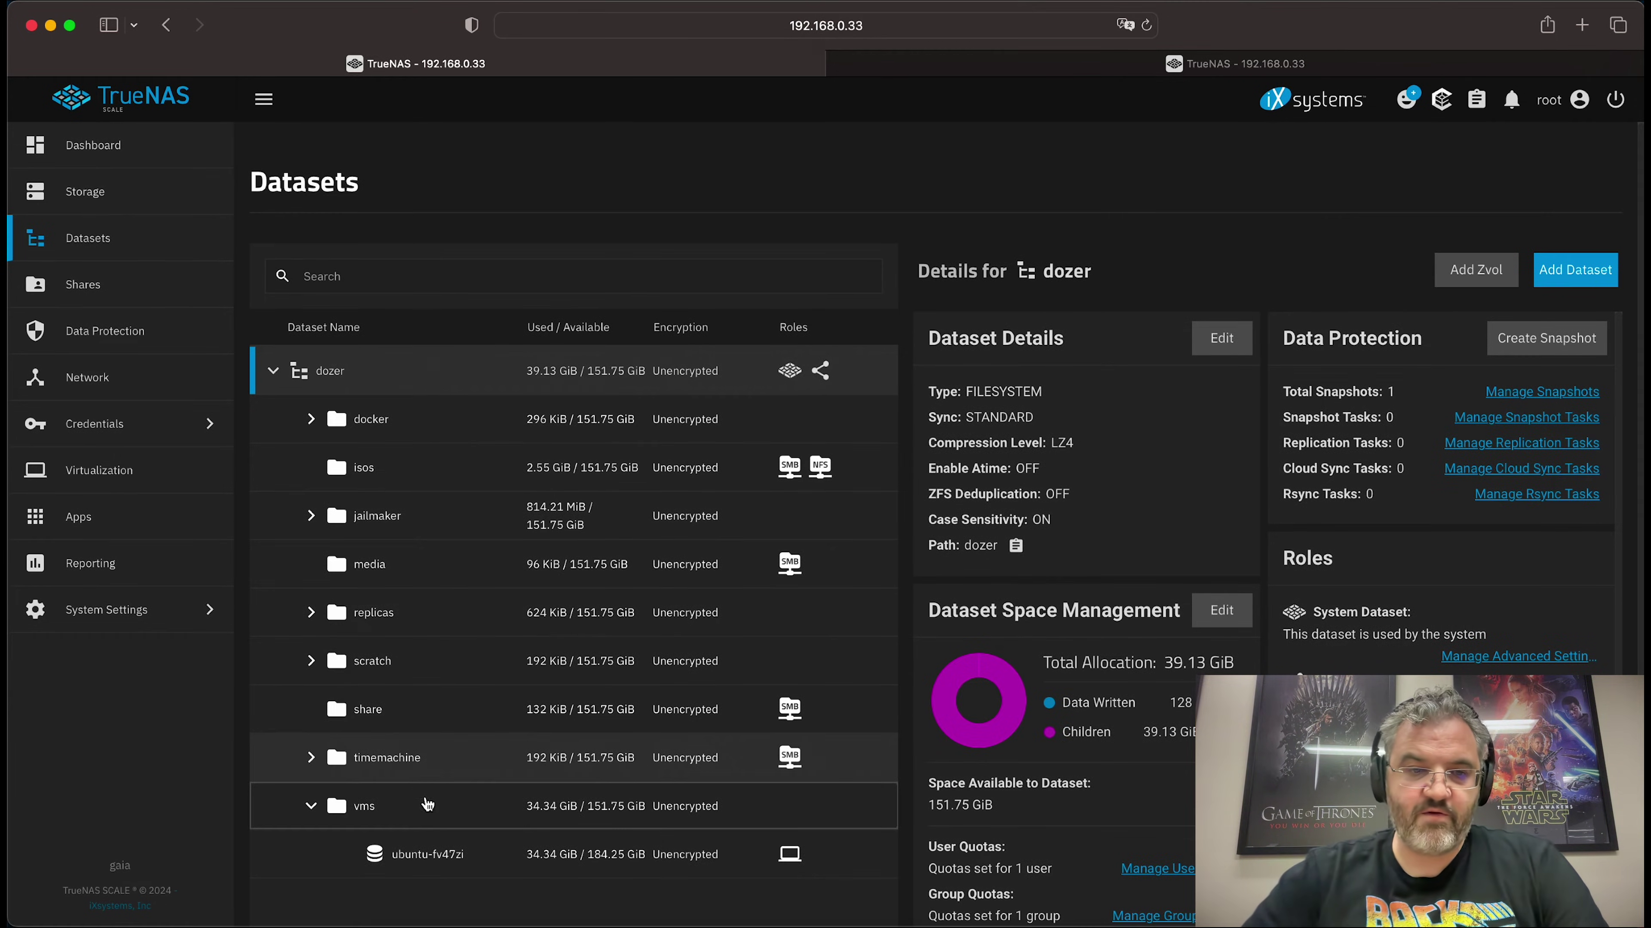
{"action": "left_click", "coordinate": [430, 860]}
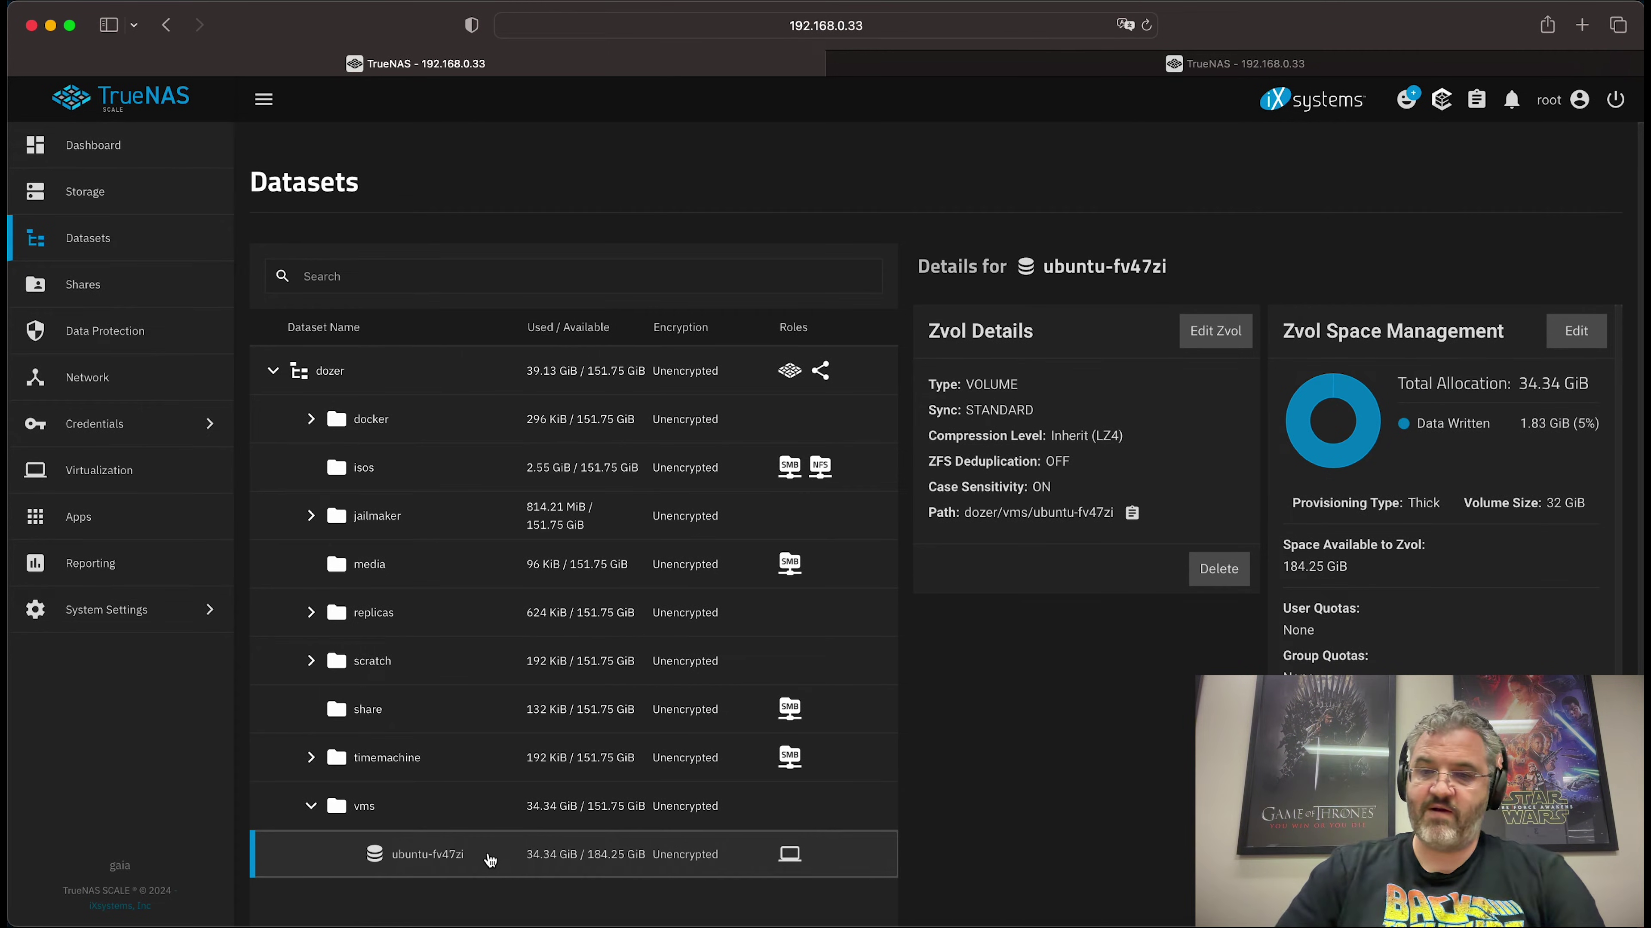
{"action": "left_click", "coordinate": [1549, 795]}
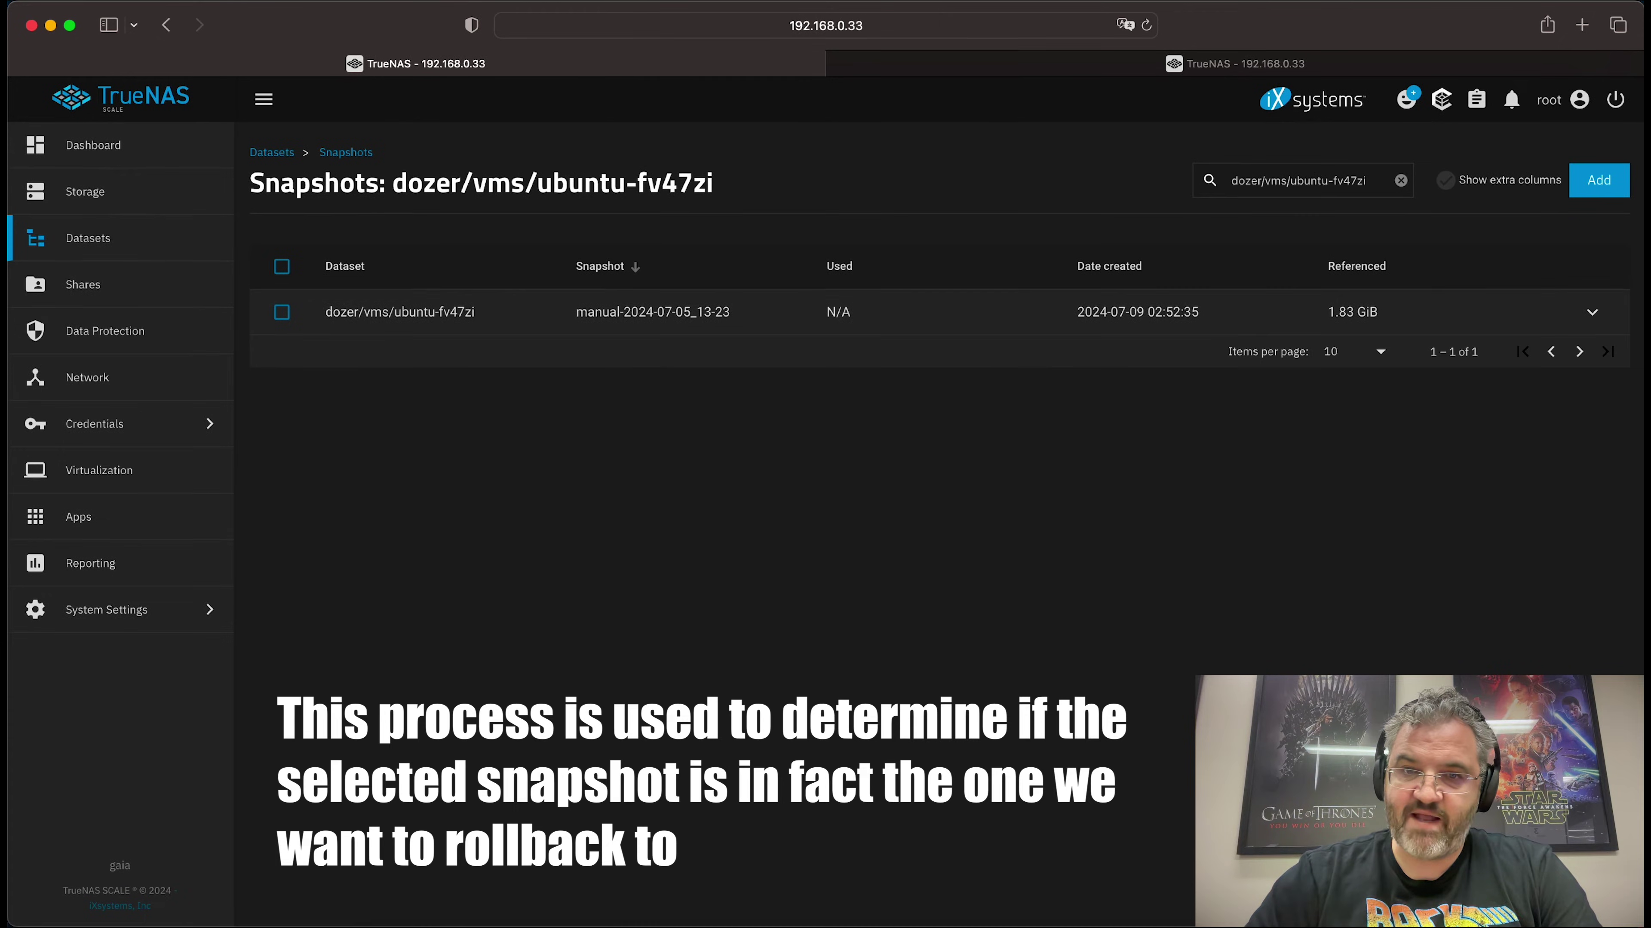
{"action": "left_click", "coordinate": [1591, 312]}
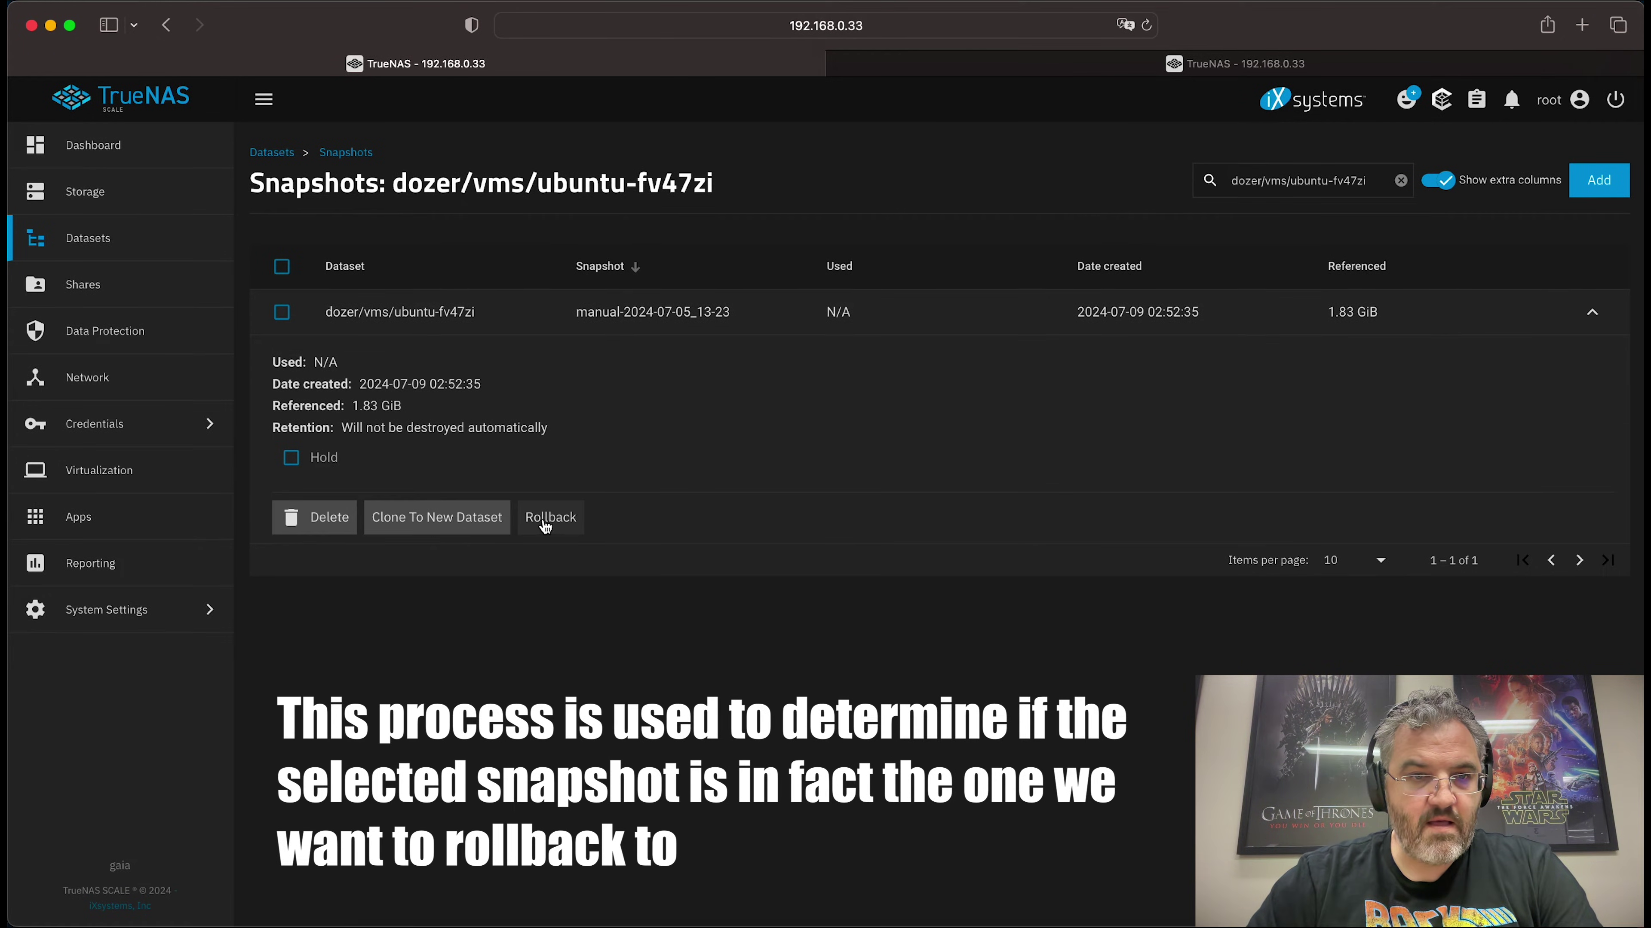
Step: Clone the manual snapshot to a new dataset, close the result, and open Virtual Machines
{"action": "left_click", "coordinate": [465, 533]}
{"action": "left_click", "coordinate": [896, 570]}
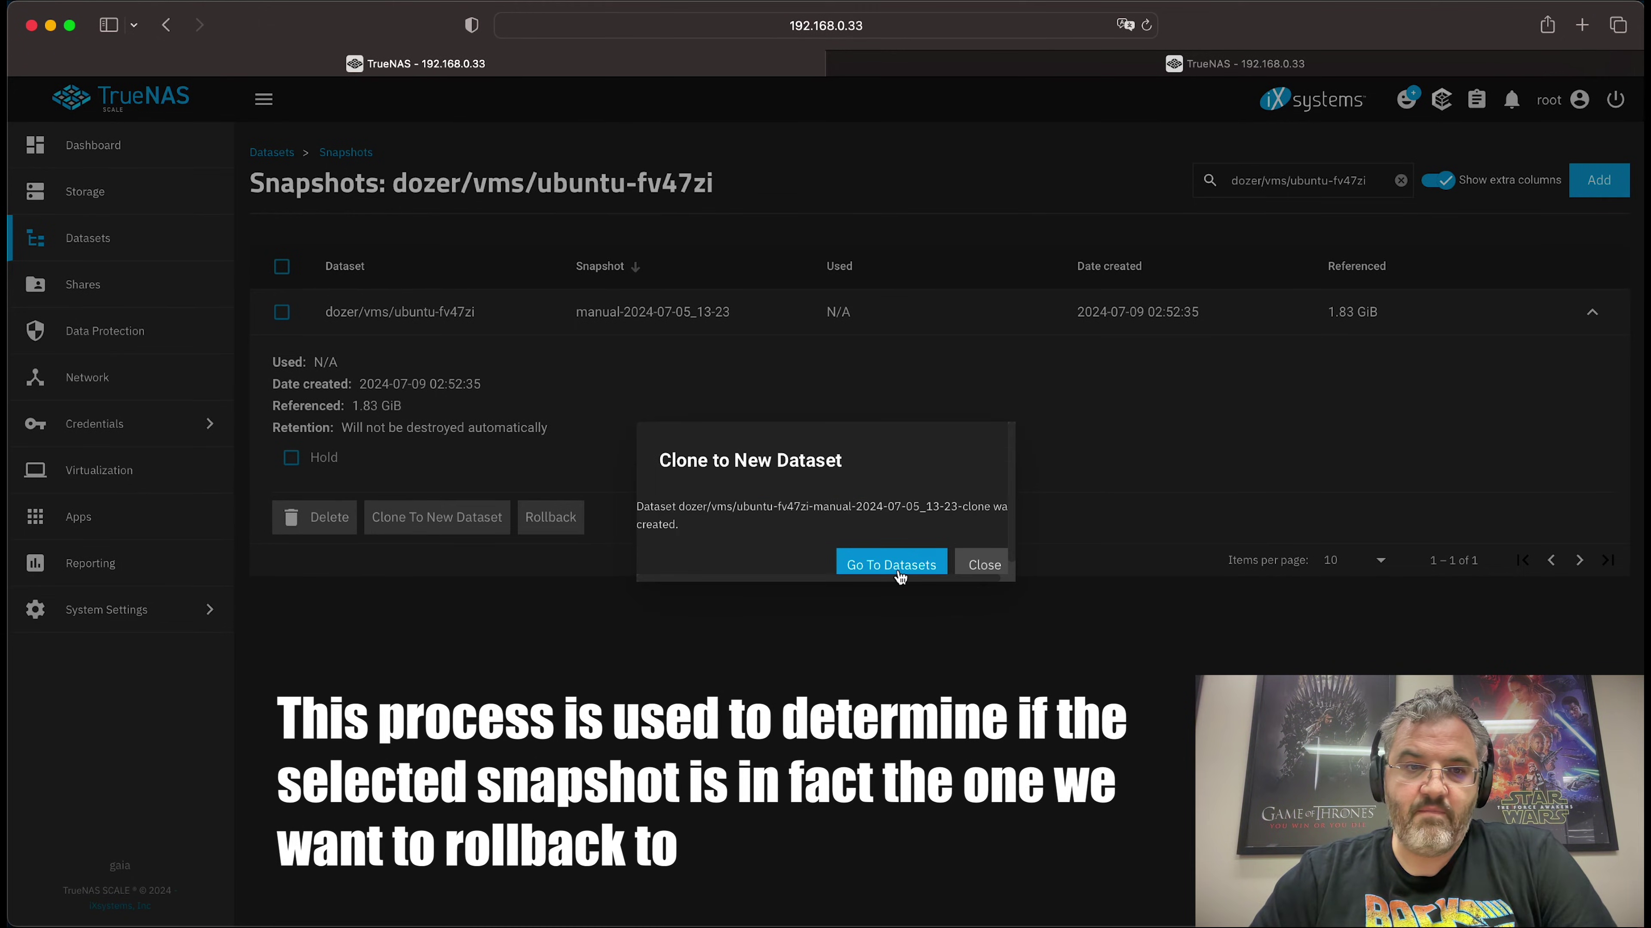
{"action": "left_click", "coordinate": [988, 576]}
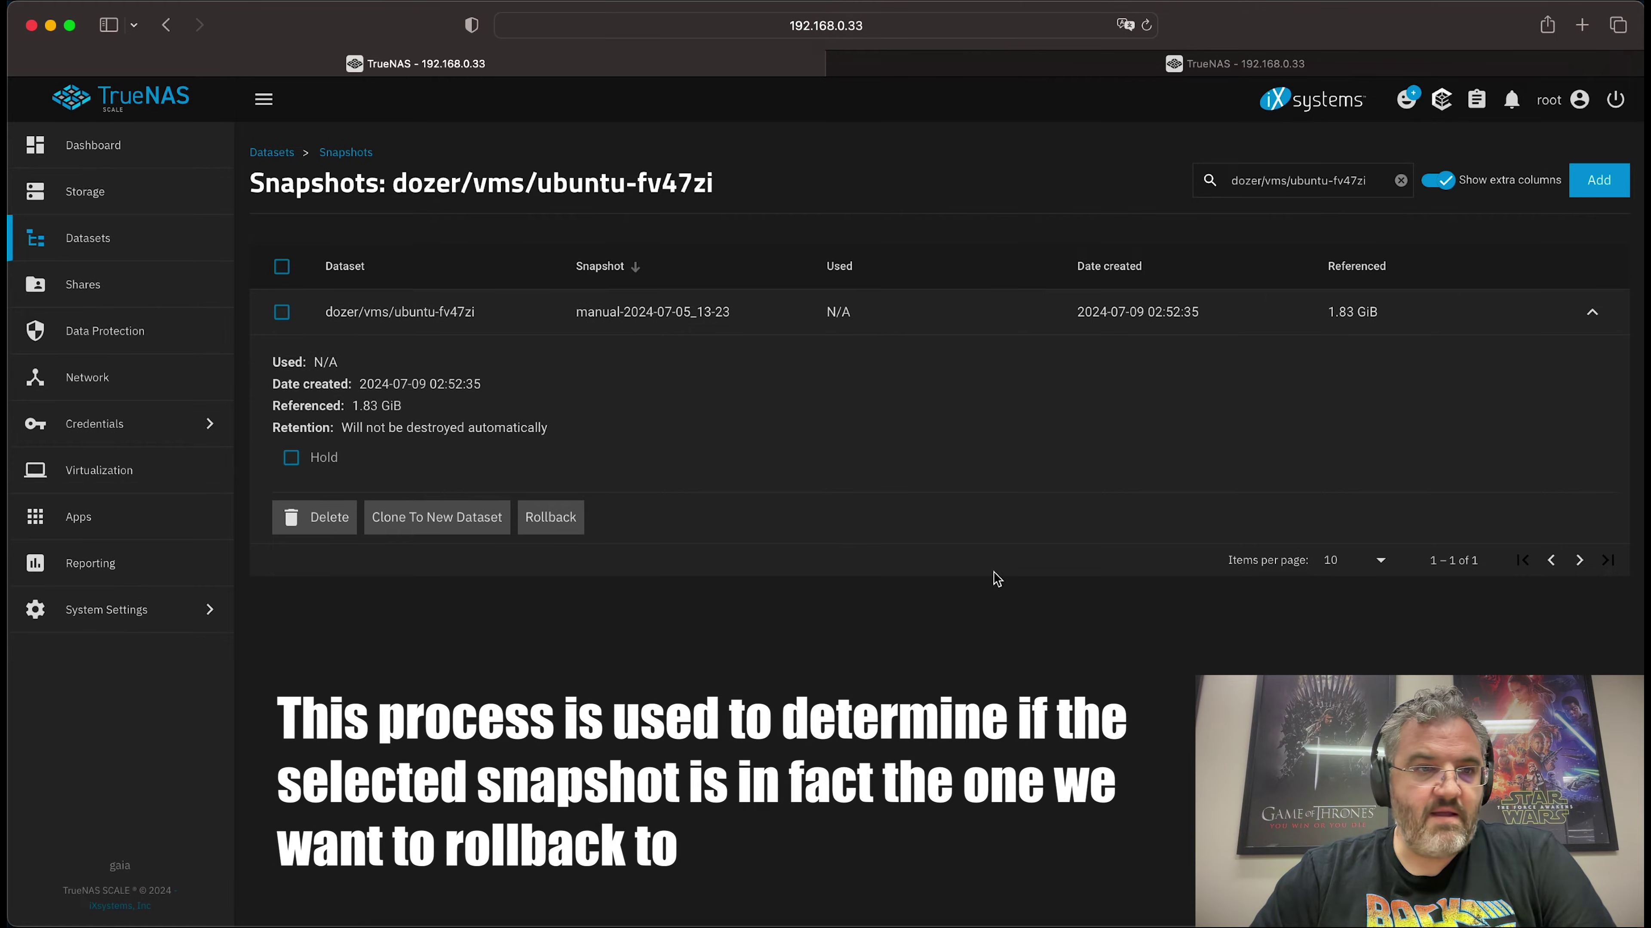
{"action": "left_click", "coordinate": [150, 470]}
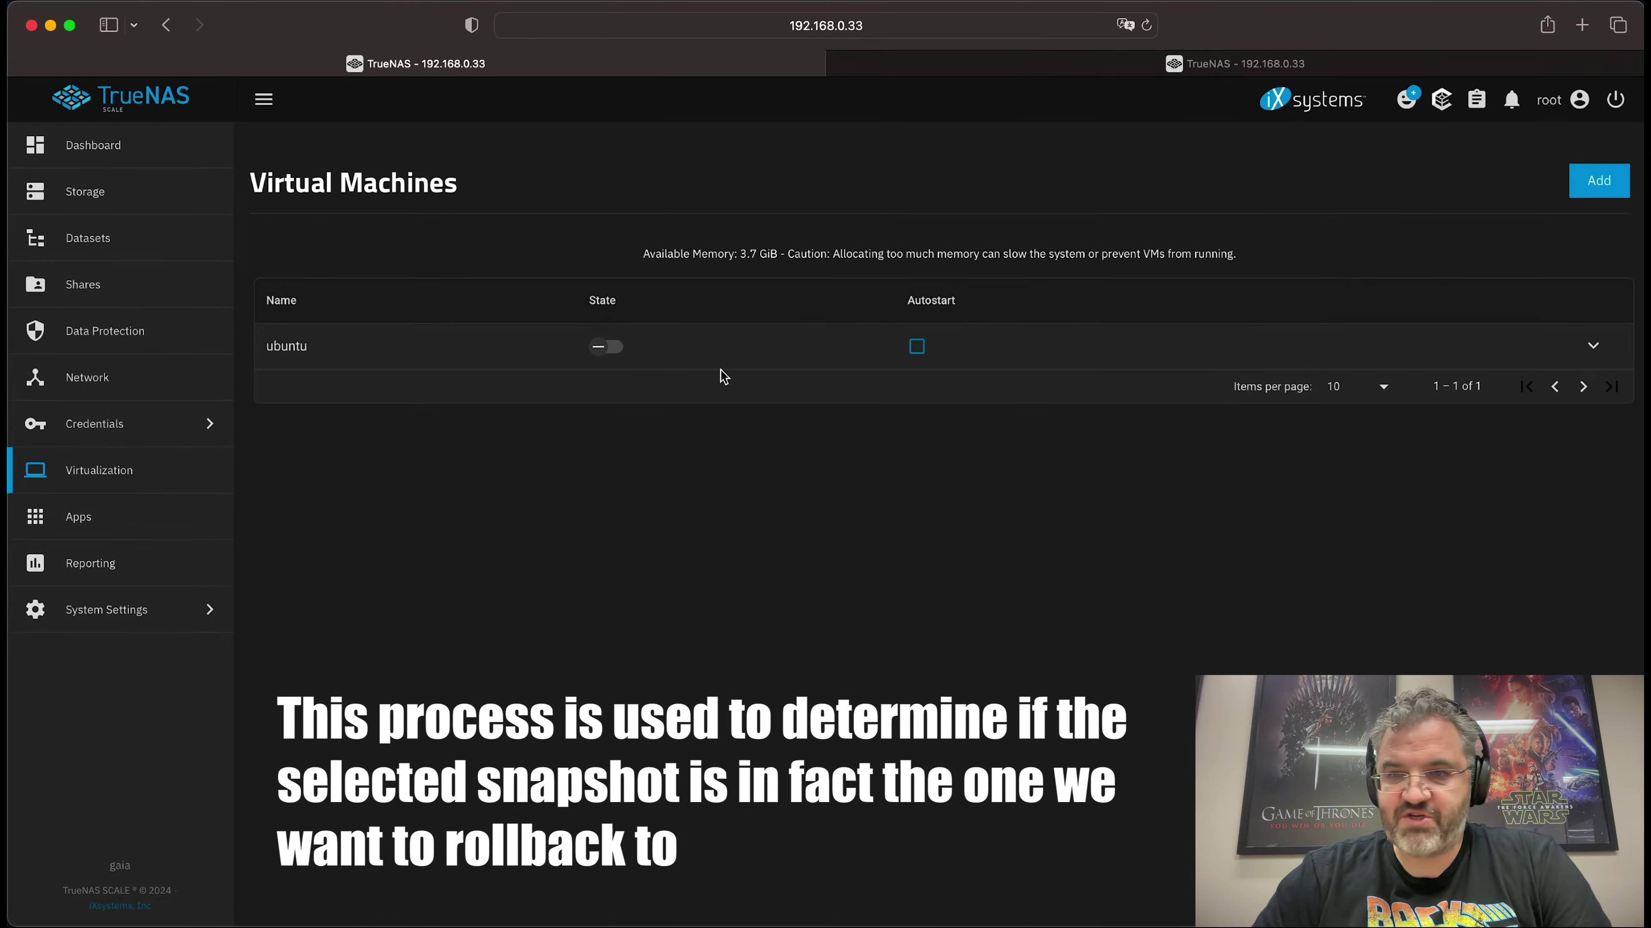
Step: Change the ubuntu VM's Disk zvol to dozer/vms/ubuntu-fv47zi-manual-2024-07-05_13-23-clone and save
{"action": "left_click", "coordinate": [1594, 348]}
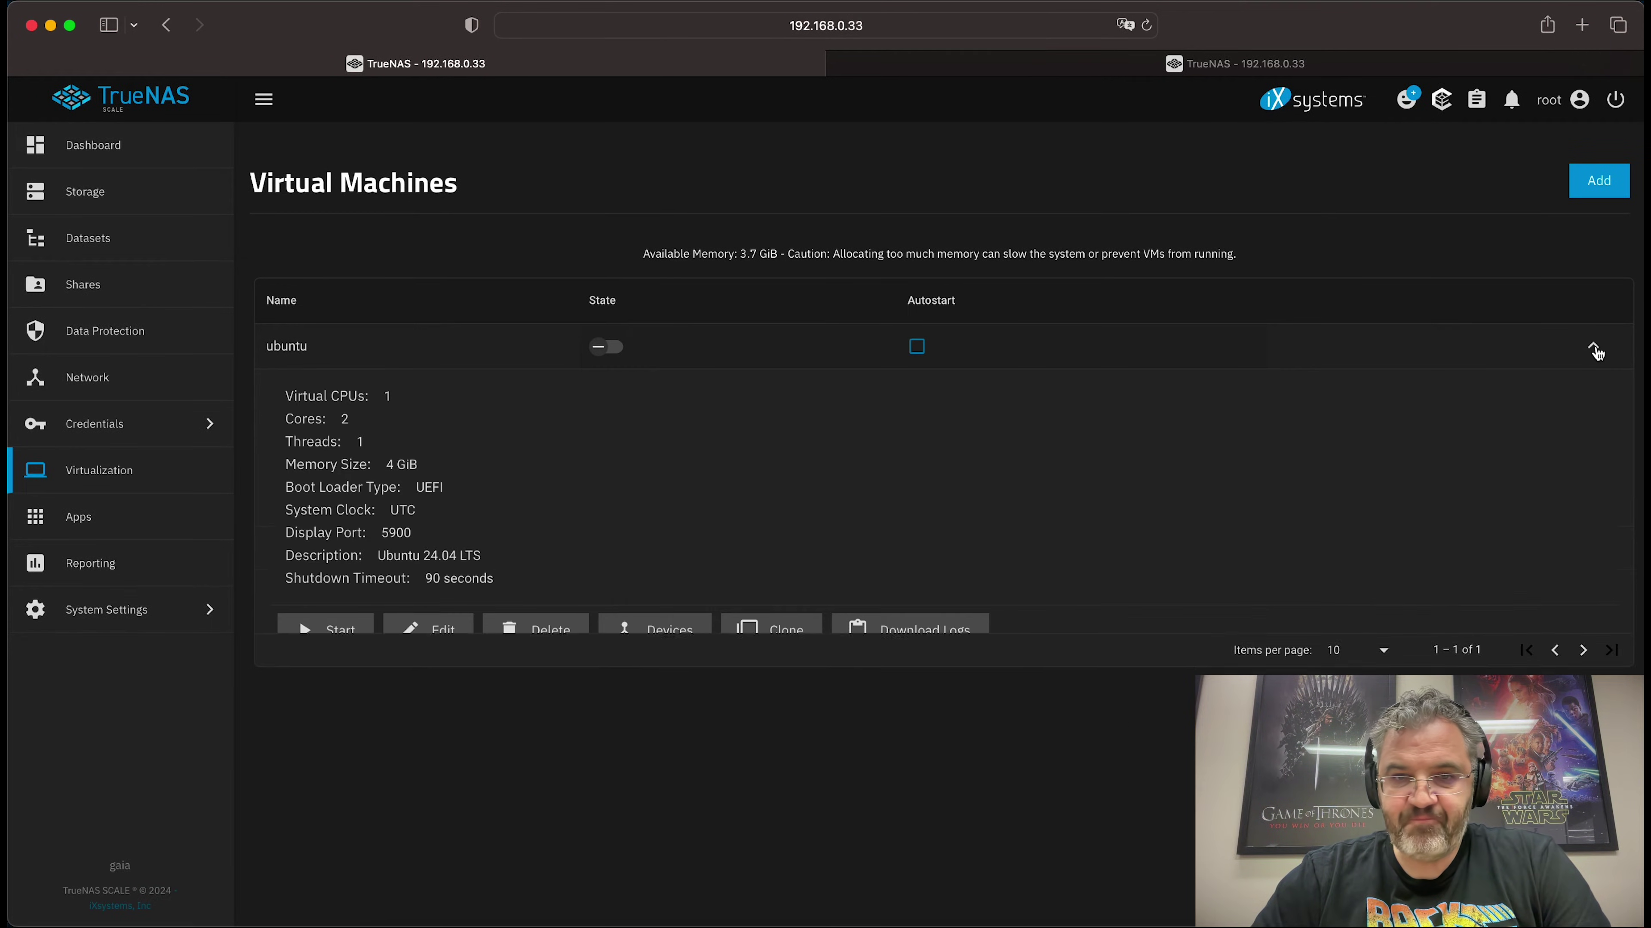
{"action": "left_click", "coordinate": [671, 634]}
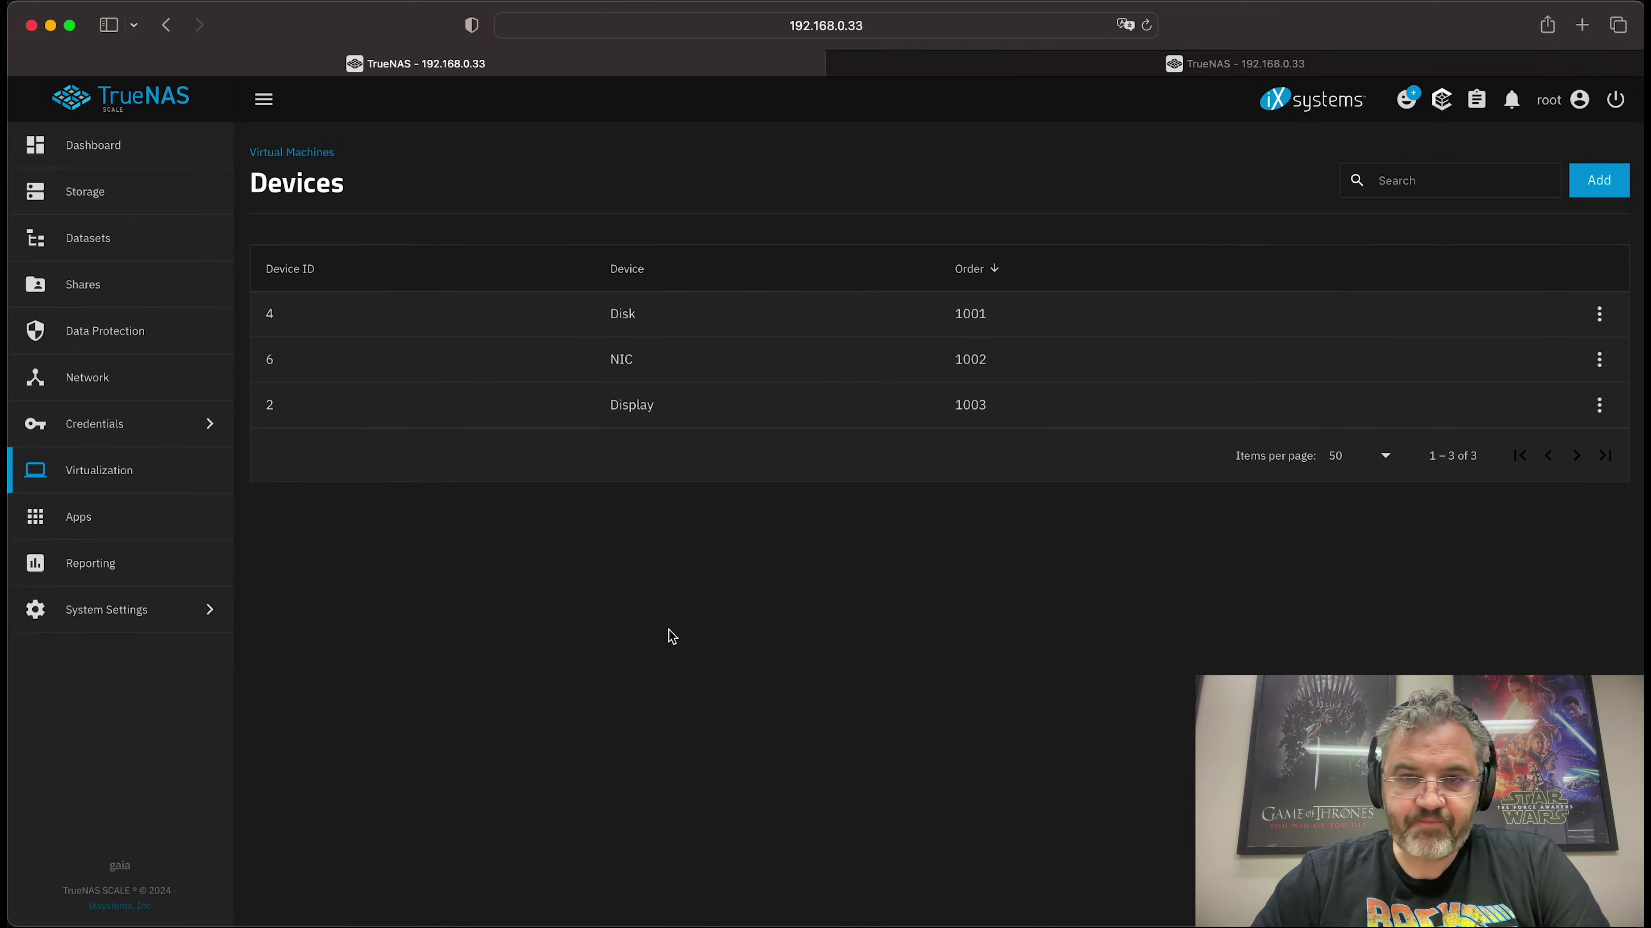
{"action": "left_click", "coordinate": [1600, 315]}
{"action": "left_click", "coordinate": [1559, 354]}
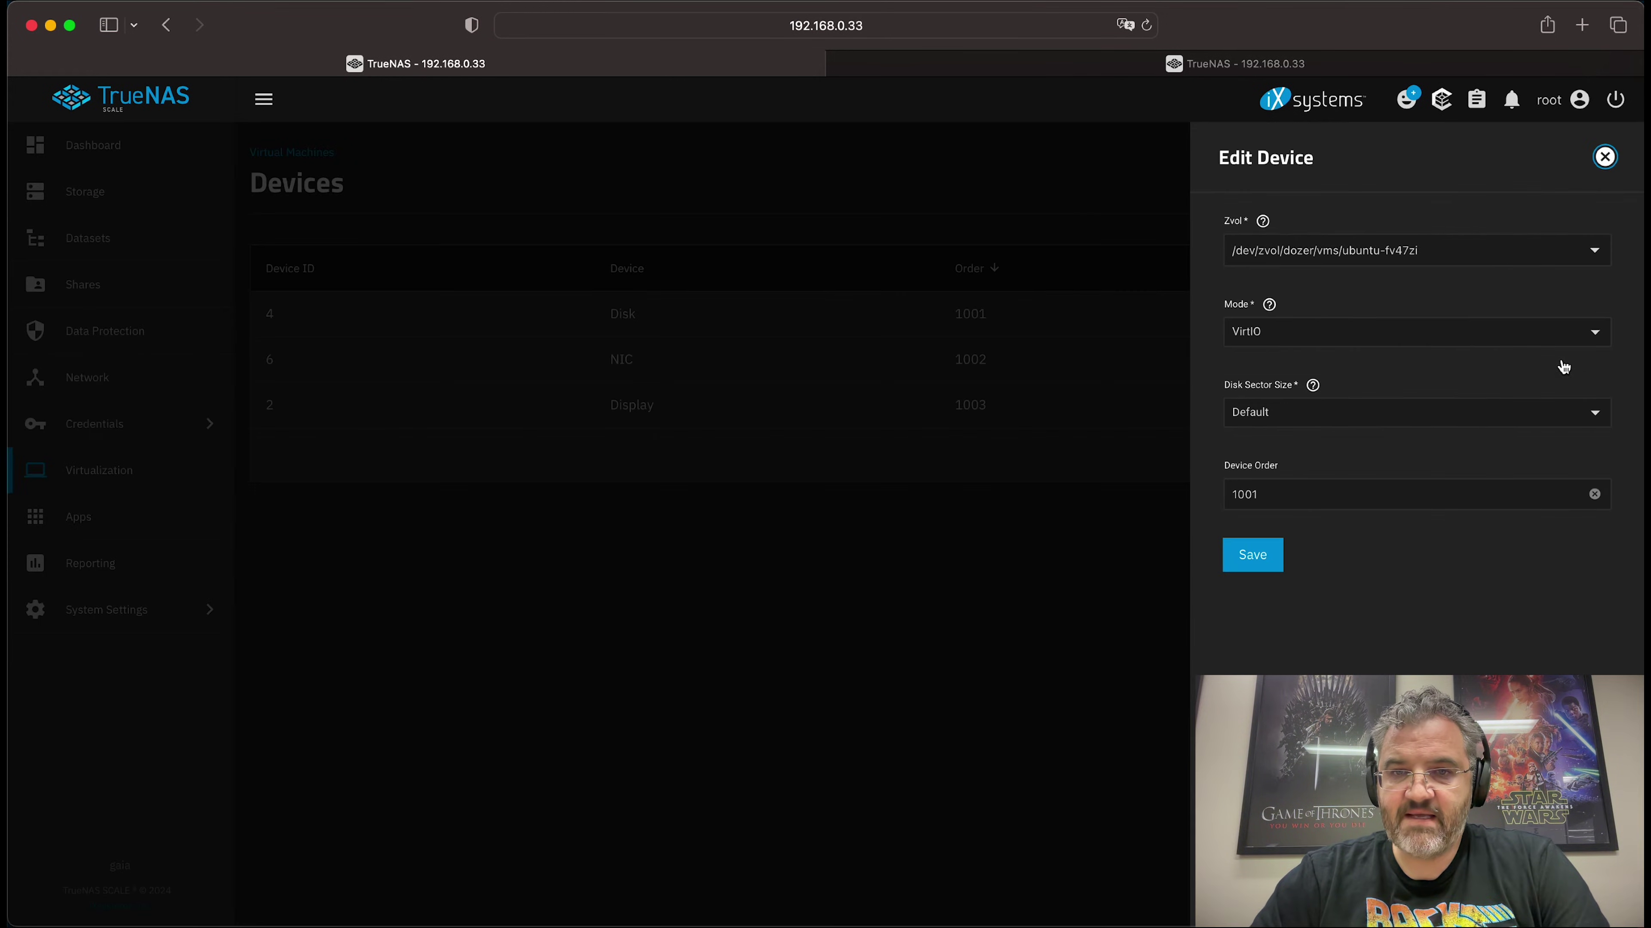
{"action": "left_click", "coordinate": [1485, 255]}
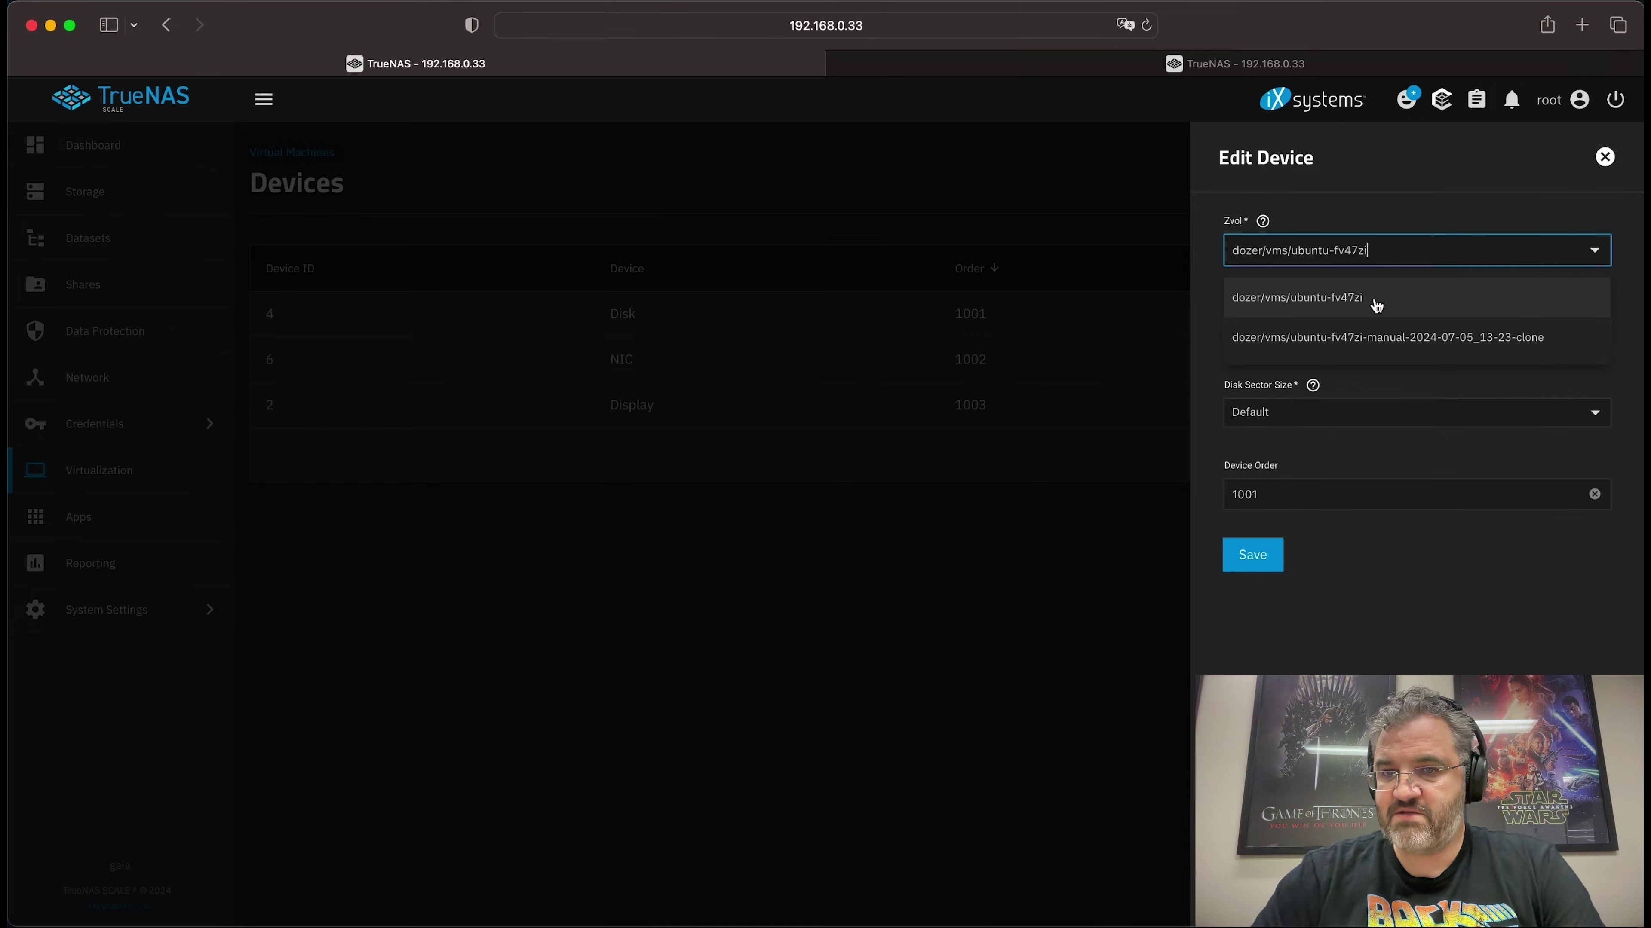
{"action": "left_click", "coordinate": [1385, 340]}
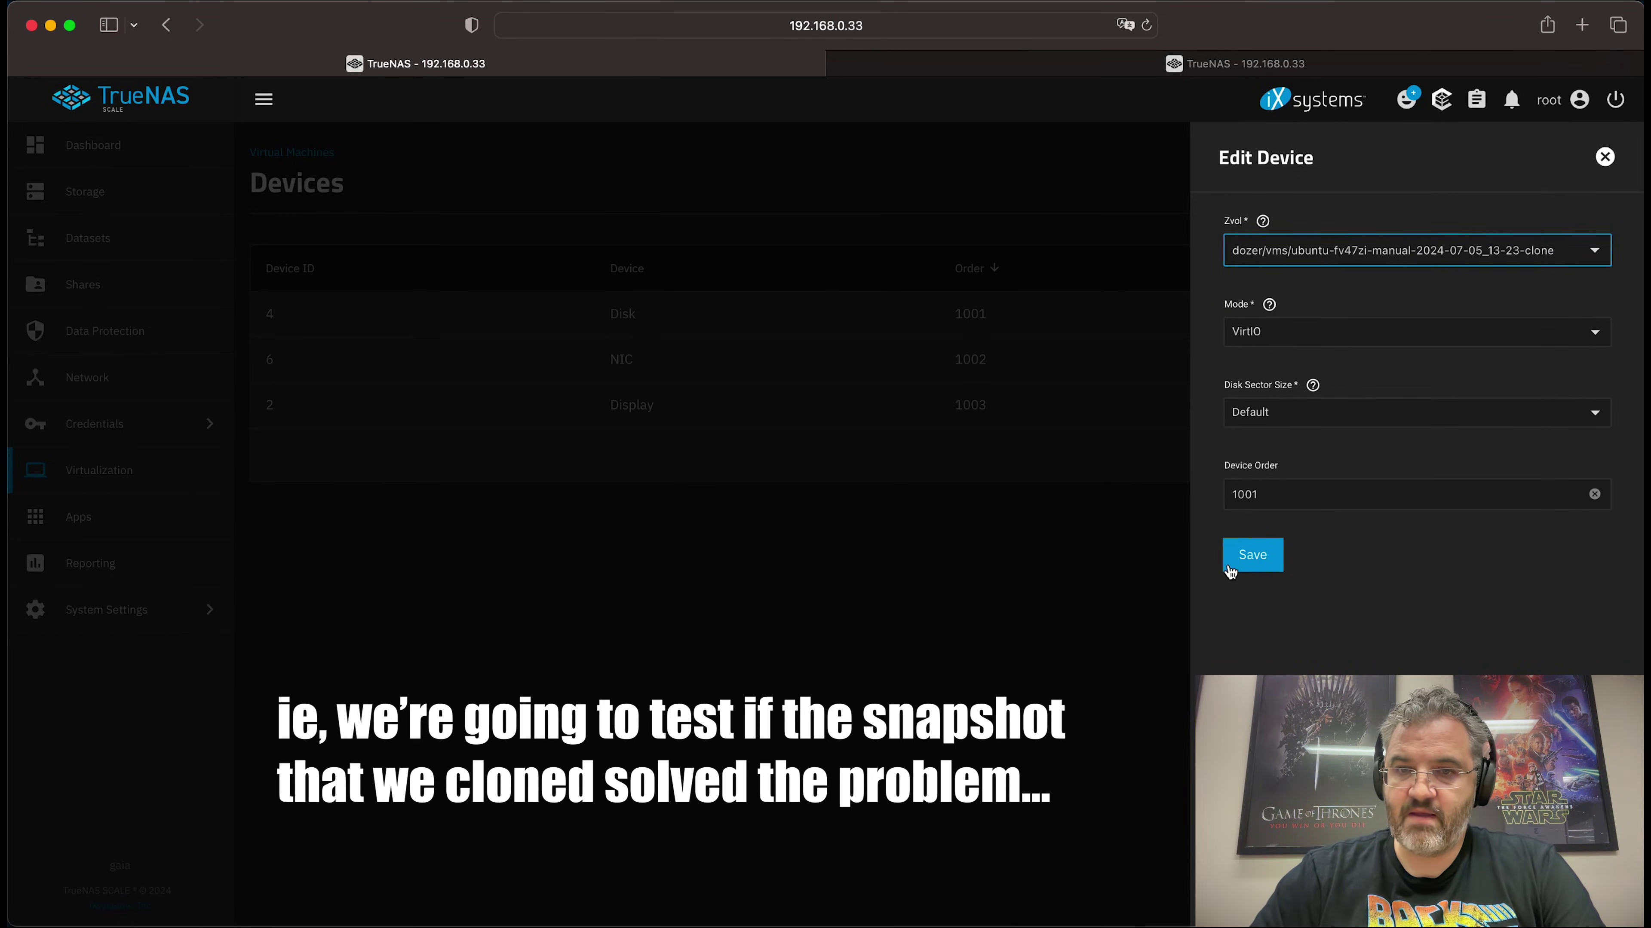
{"action": "left_click", "coordinate": [1247, 560]}
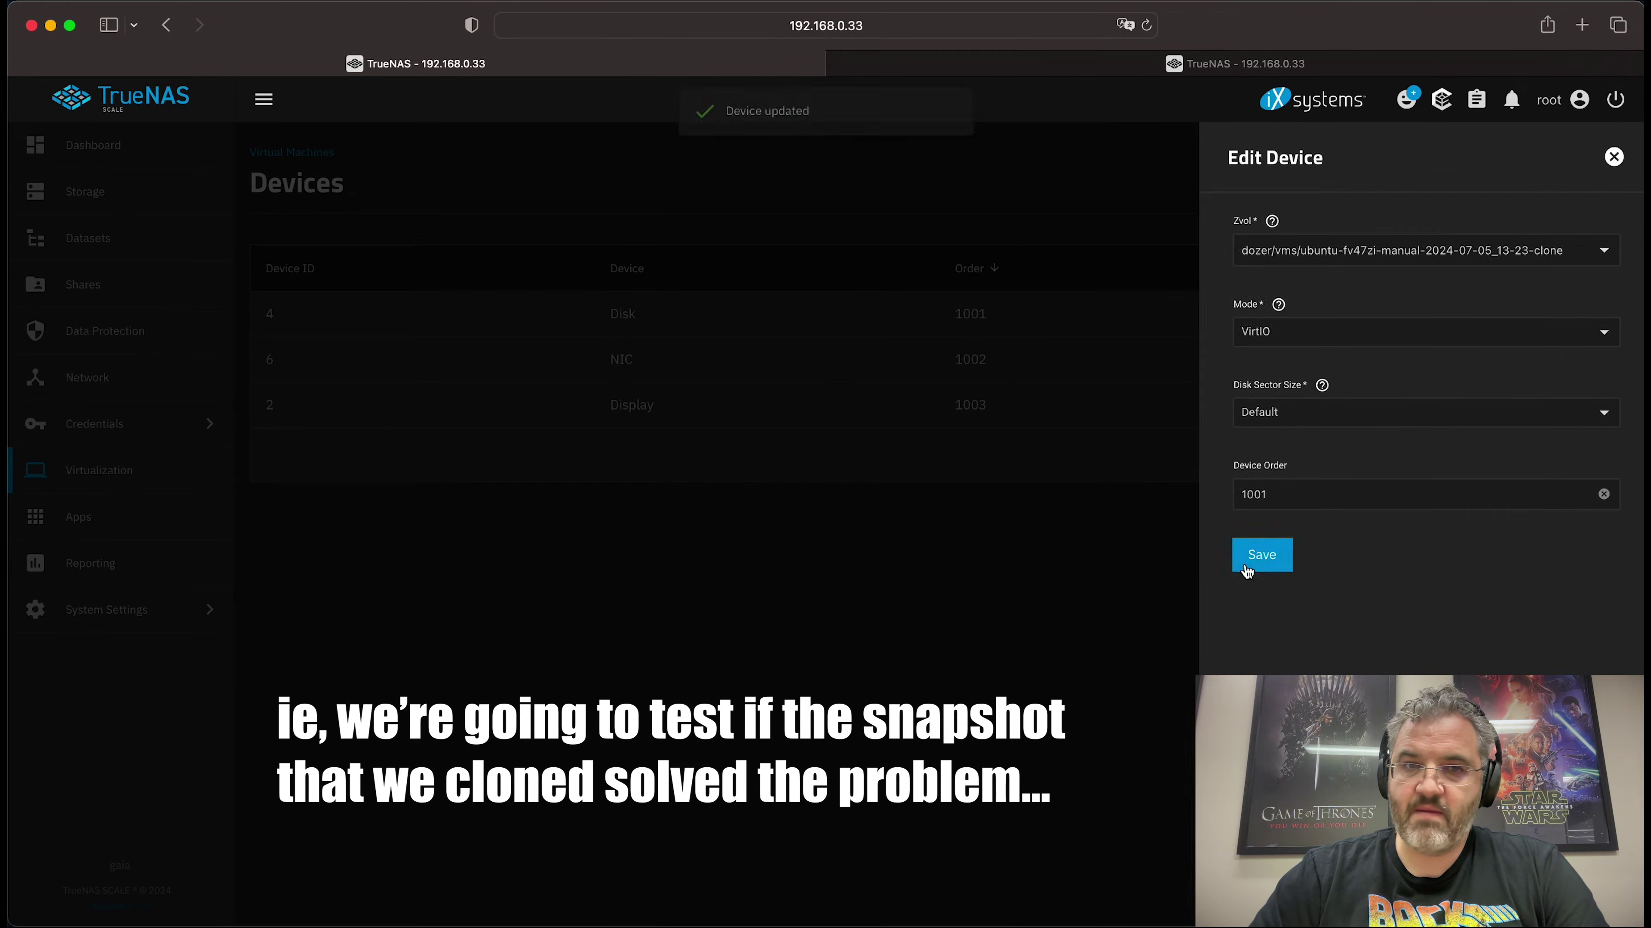
{"action": "left_click", "coordinate": [311, 153]}
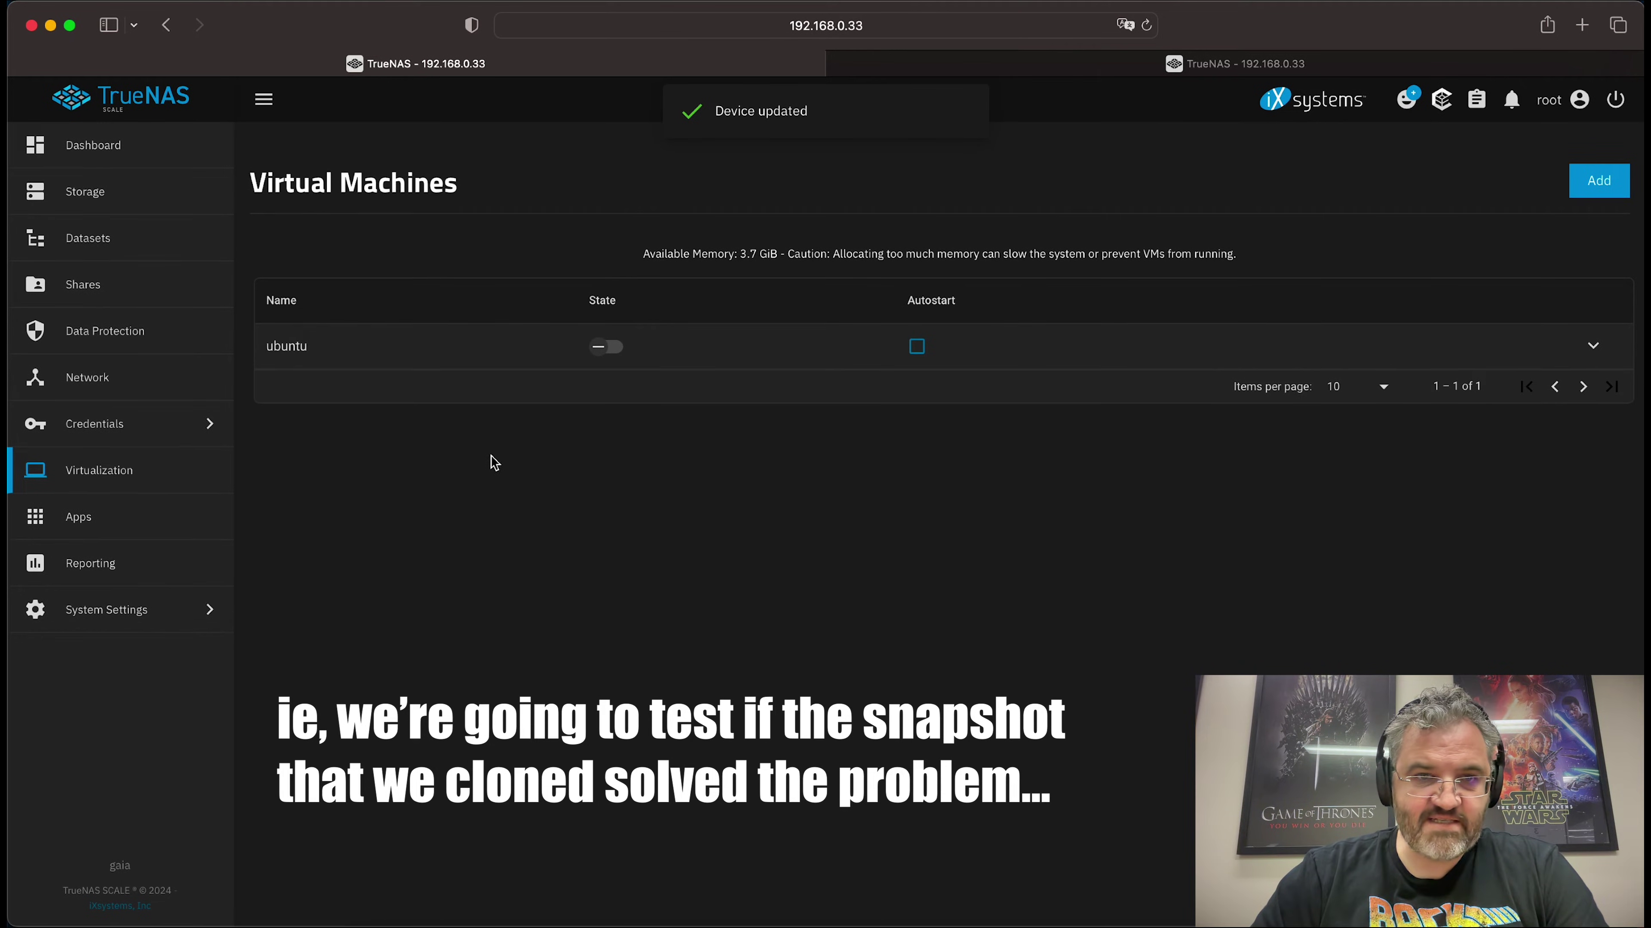
Step: Start the ubuntu VM and check its display console reaches the ubuntu-demo login prompt
{"action": "left_click", "coordinate": [1586, 354]}
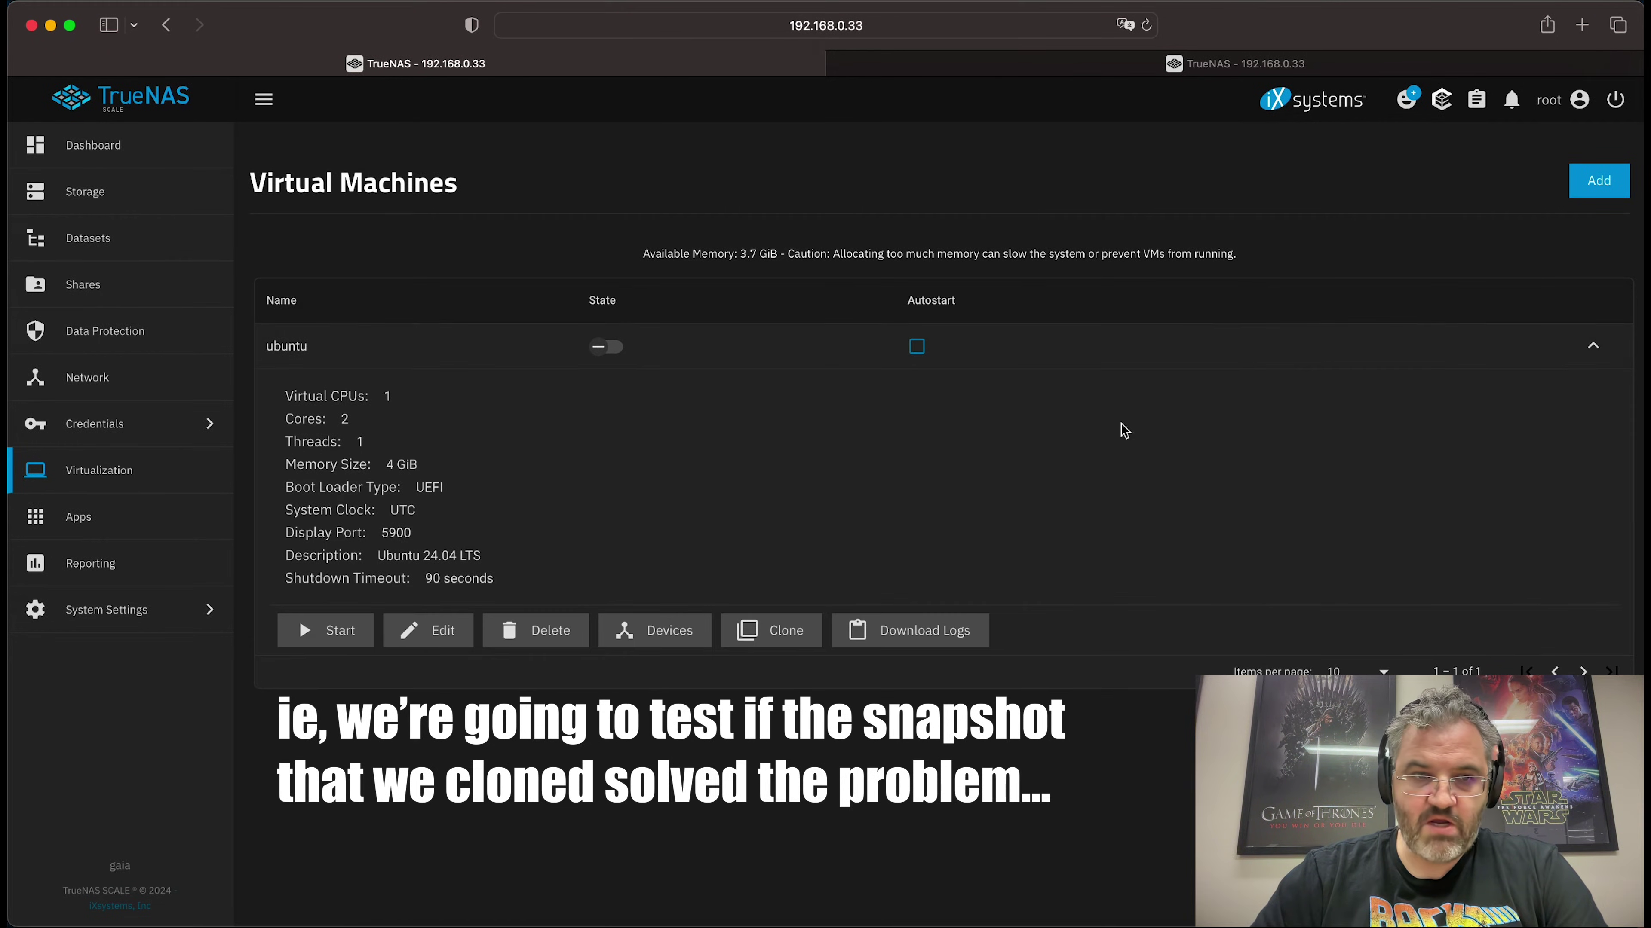
{"action": "left_click", "coordinate": [336, 641]}
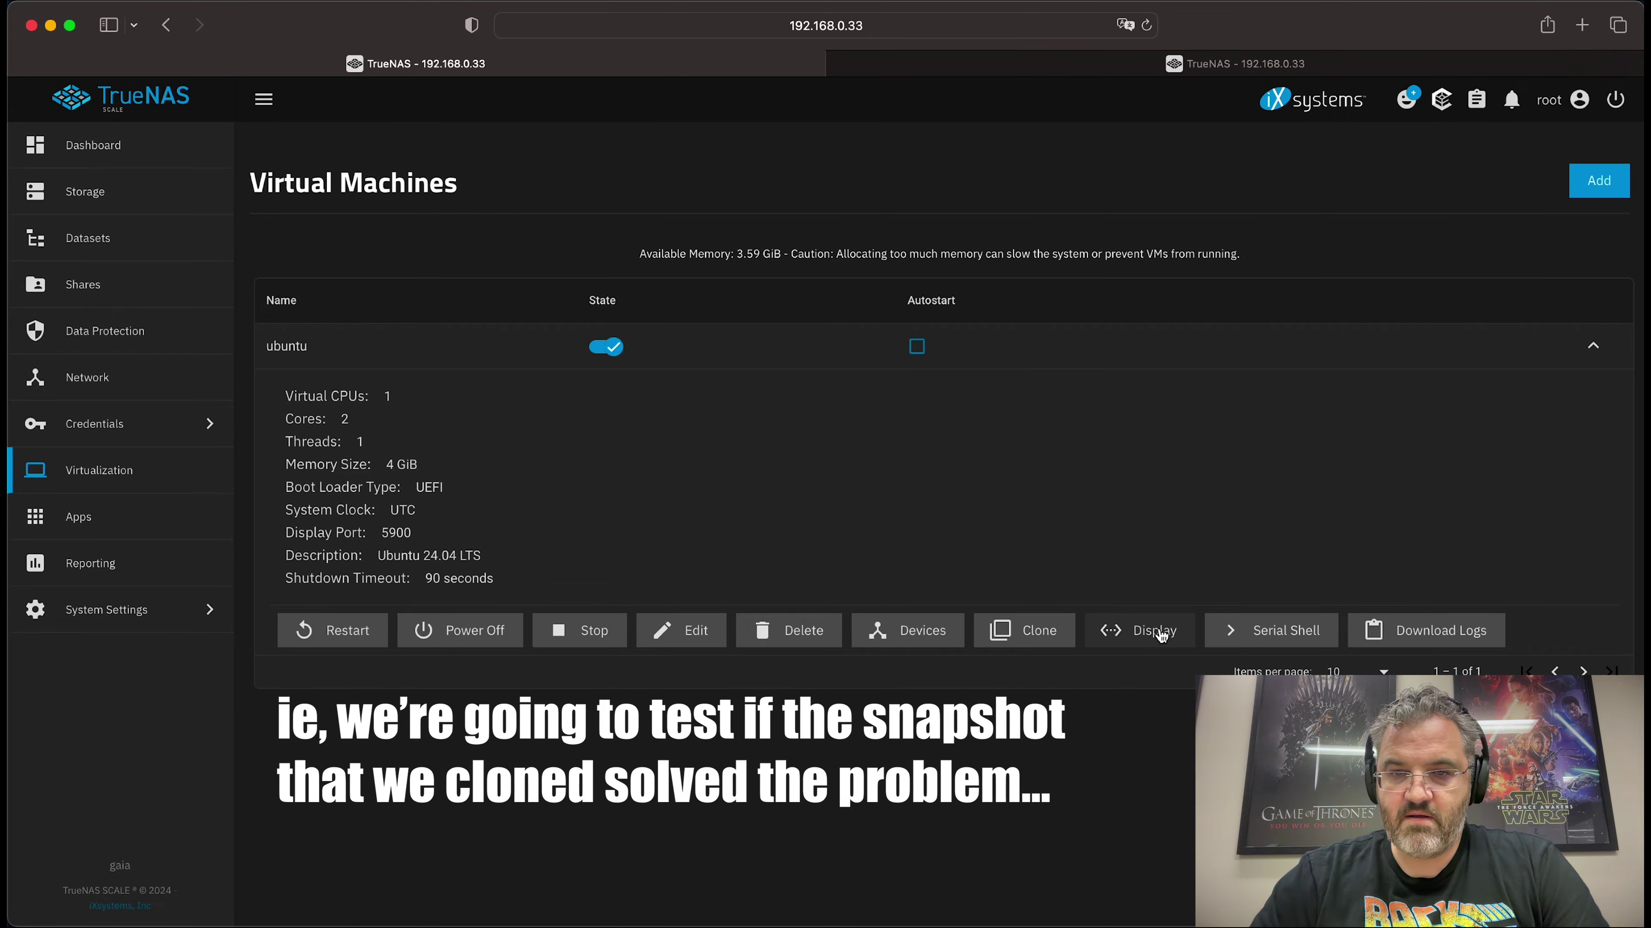
{"action": "left_click", "coordinate": [1144, 632]}
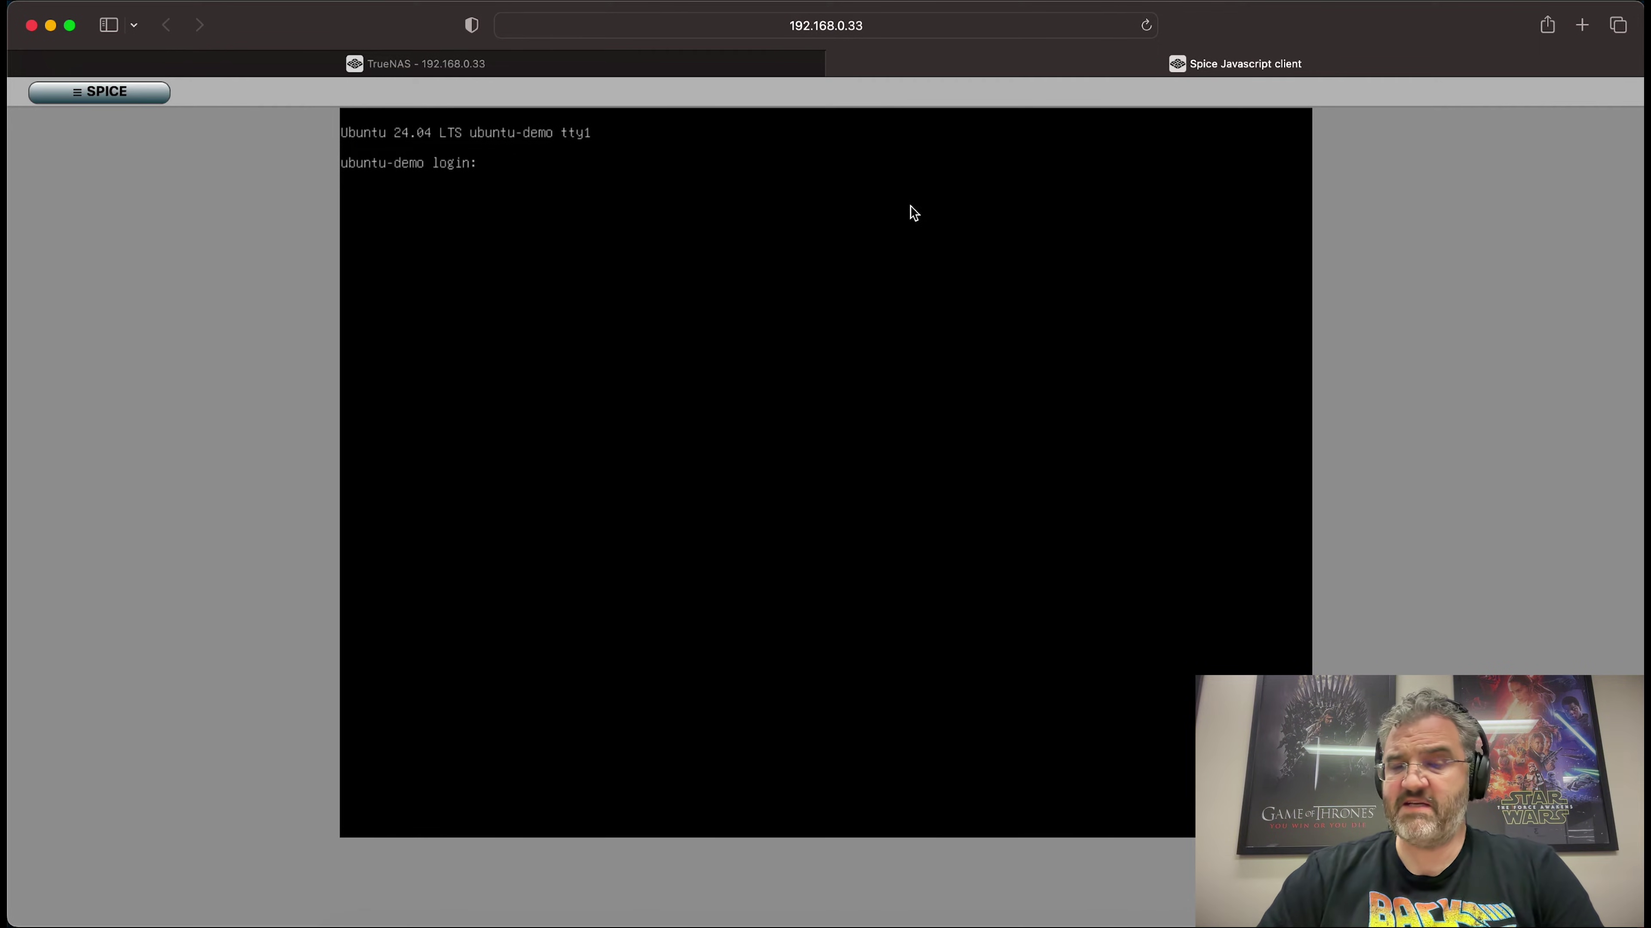
{"action": "left_click", "coordinate": [710, 62]}
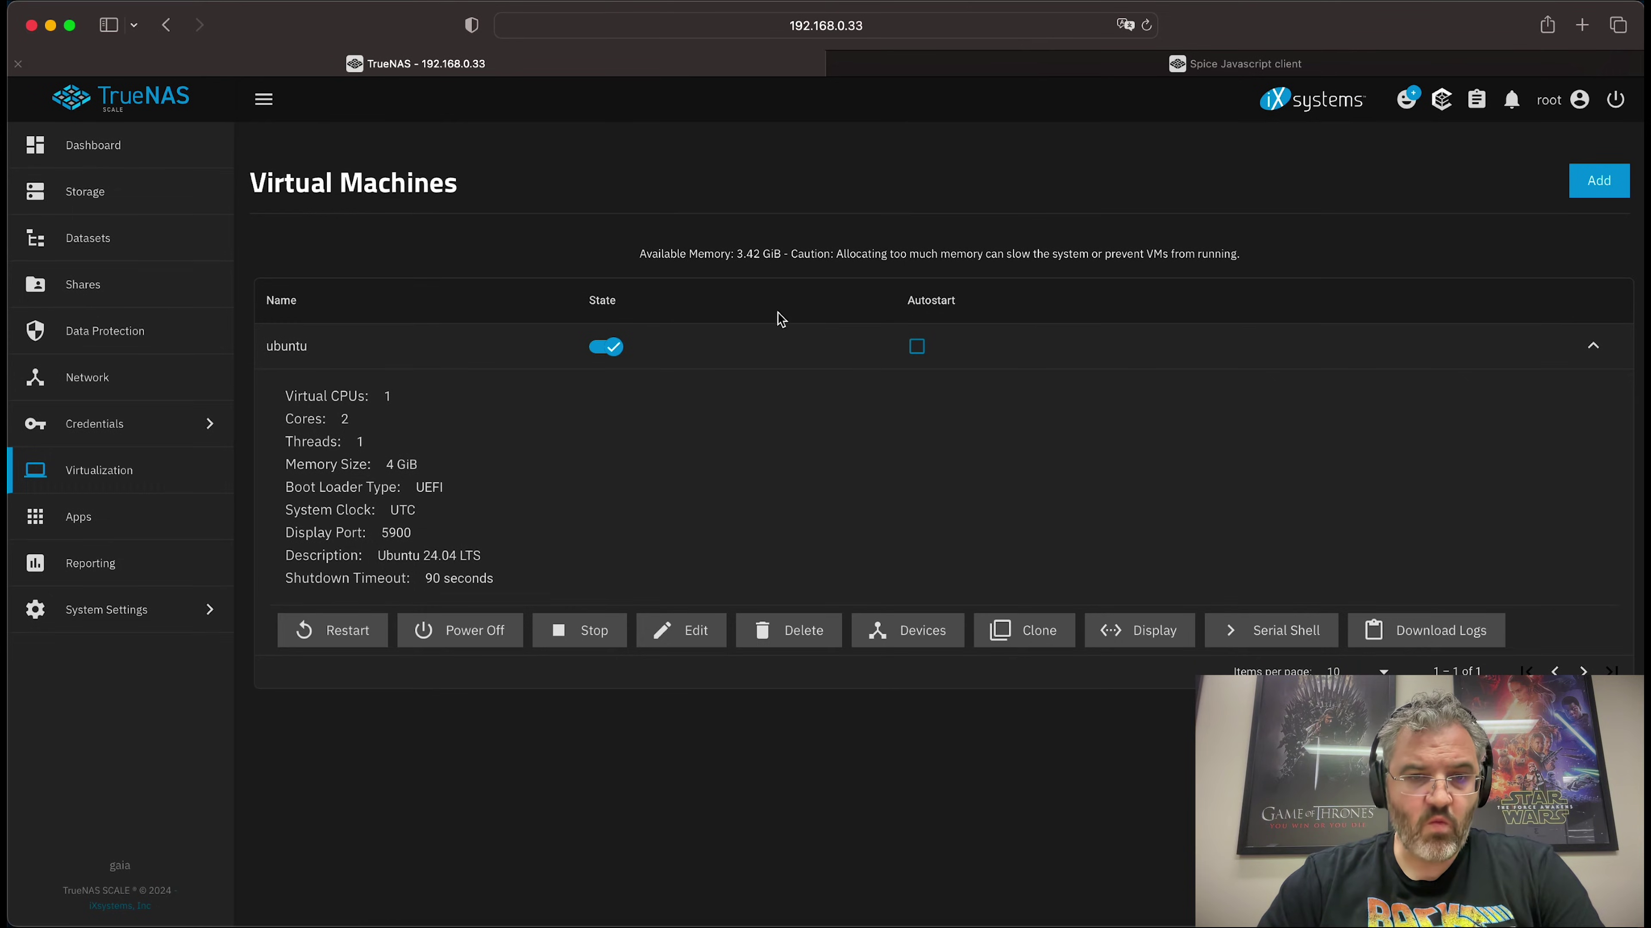
Step: Stop the ubuntu VM with confirmation and open its device list
{"action": "left_click", "coordinate": [589, 631]}
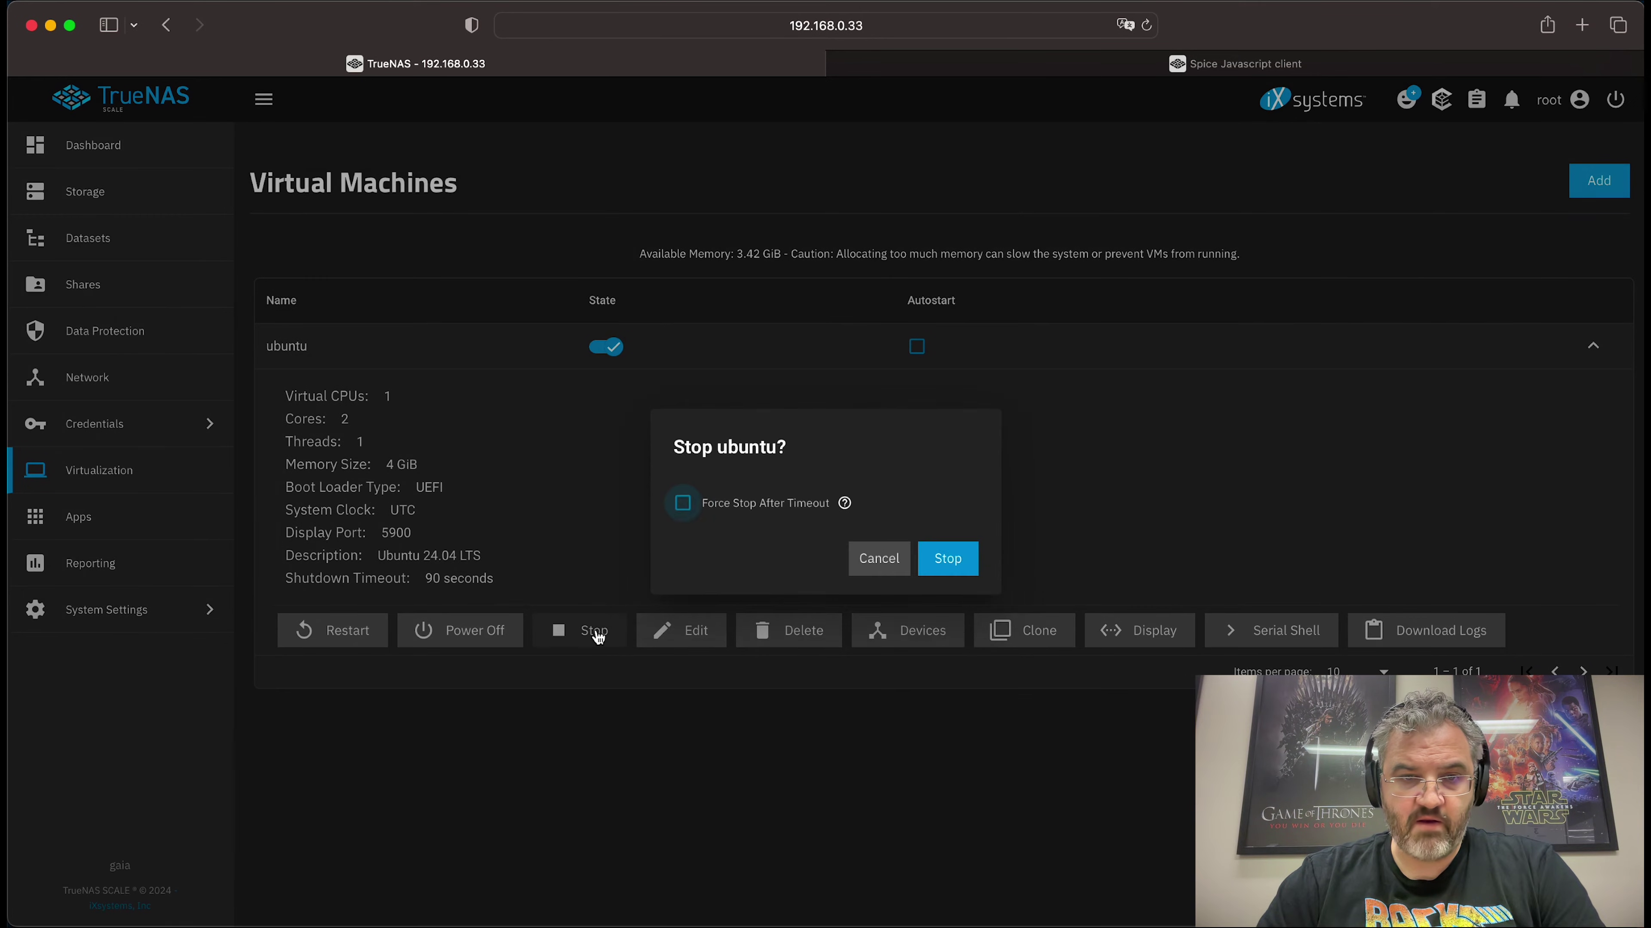
{"action": "left_click", "coordinate": [934, 560]}
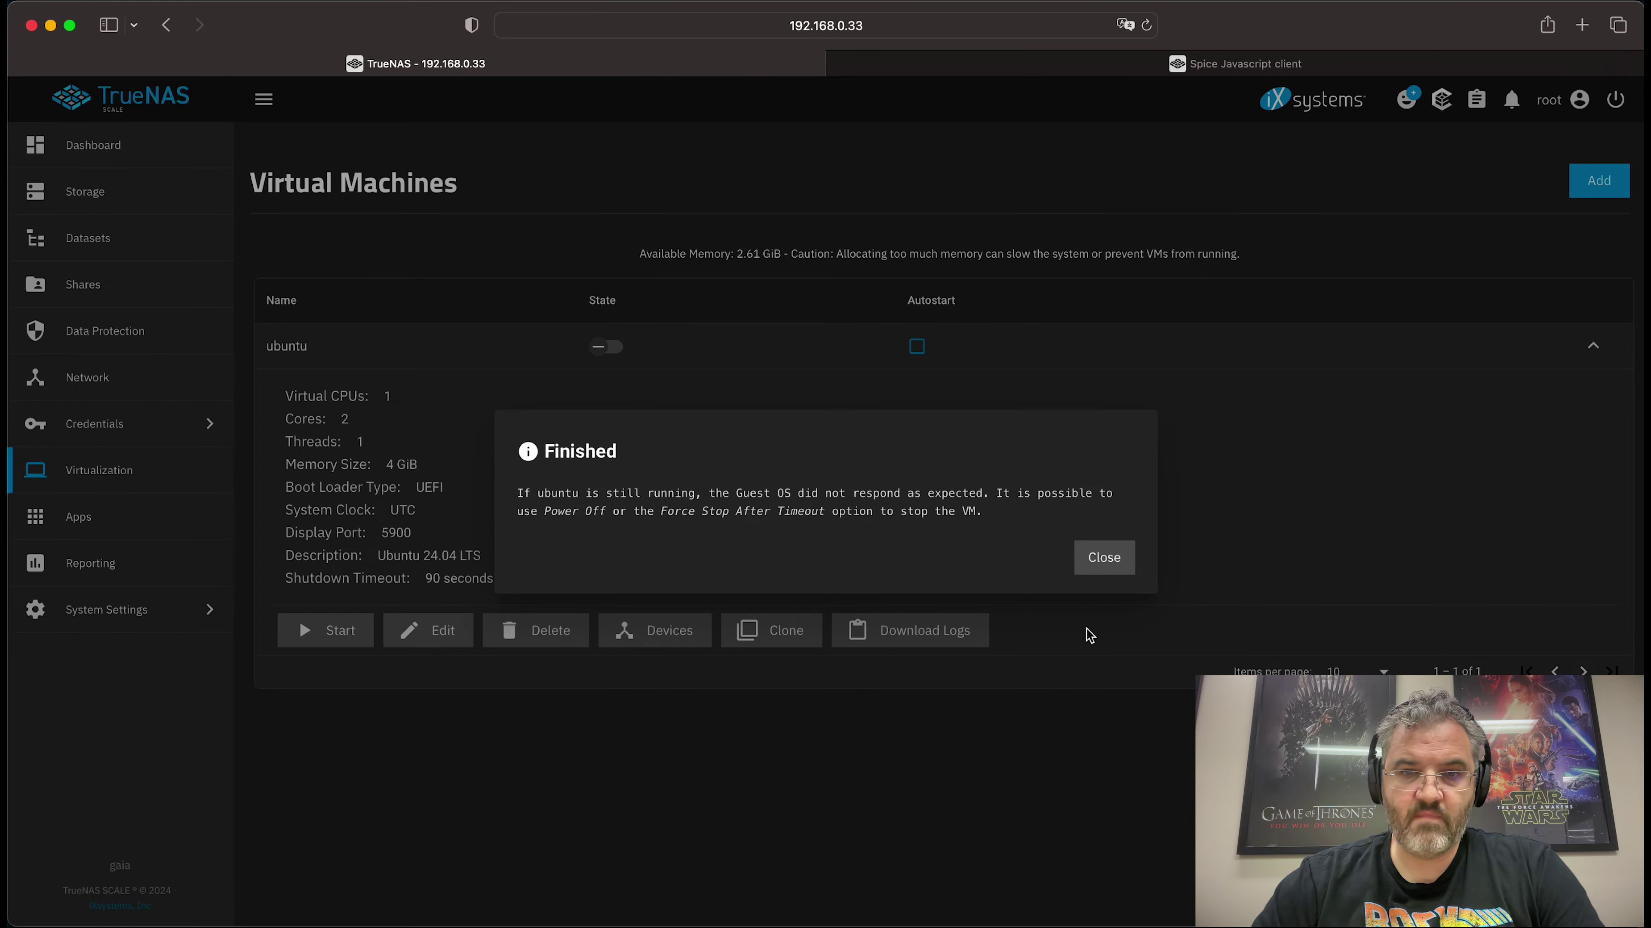
{"action": "left_click", "coordinate": [1104, 558]}
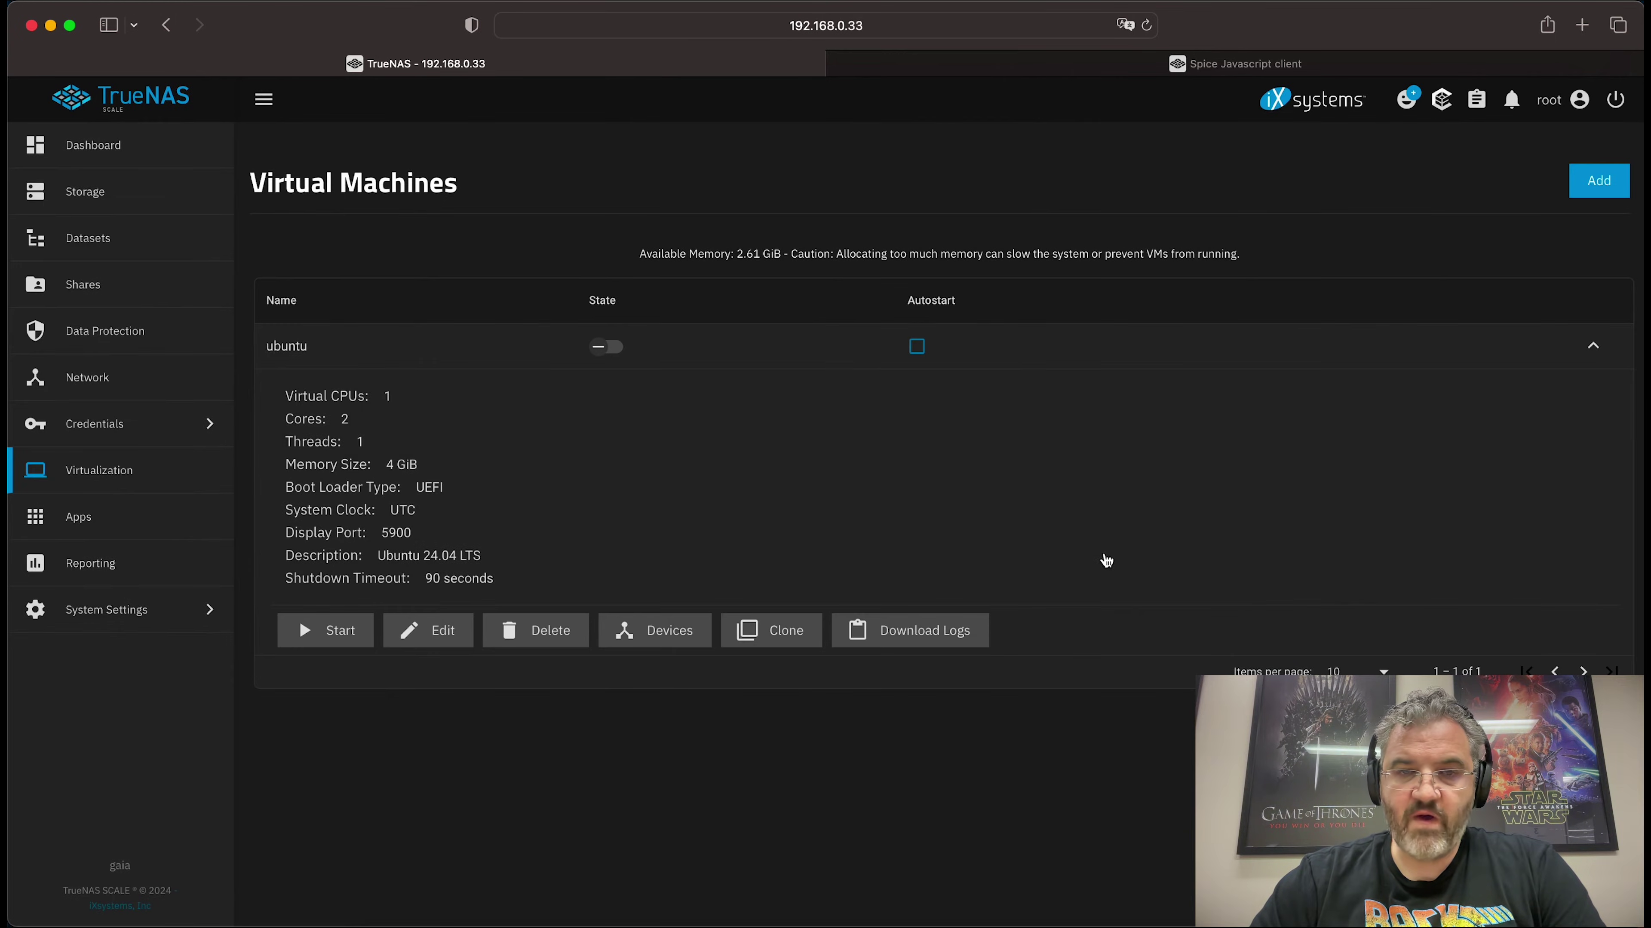
{"action": "left_click", "coordinate": [692, 631]}
Step: Point the ubuntu VM's Disk device back to the original ubuntu-fv47zi zvol and save
{"action": "left_click", "coordinate": [1599, 314]}
{"action": "left_click", "coordinate": [1444, 350]}
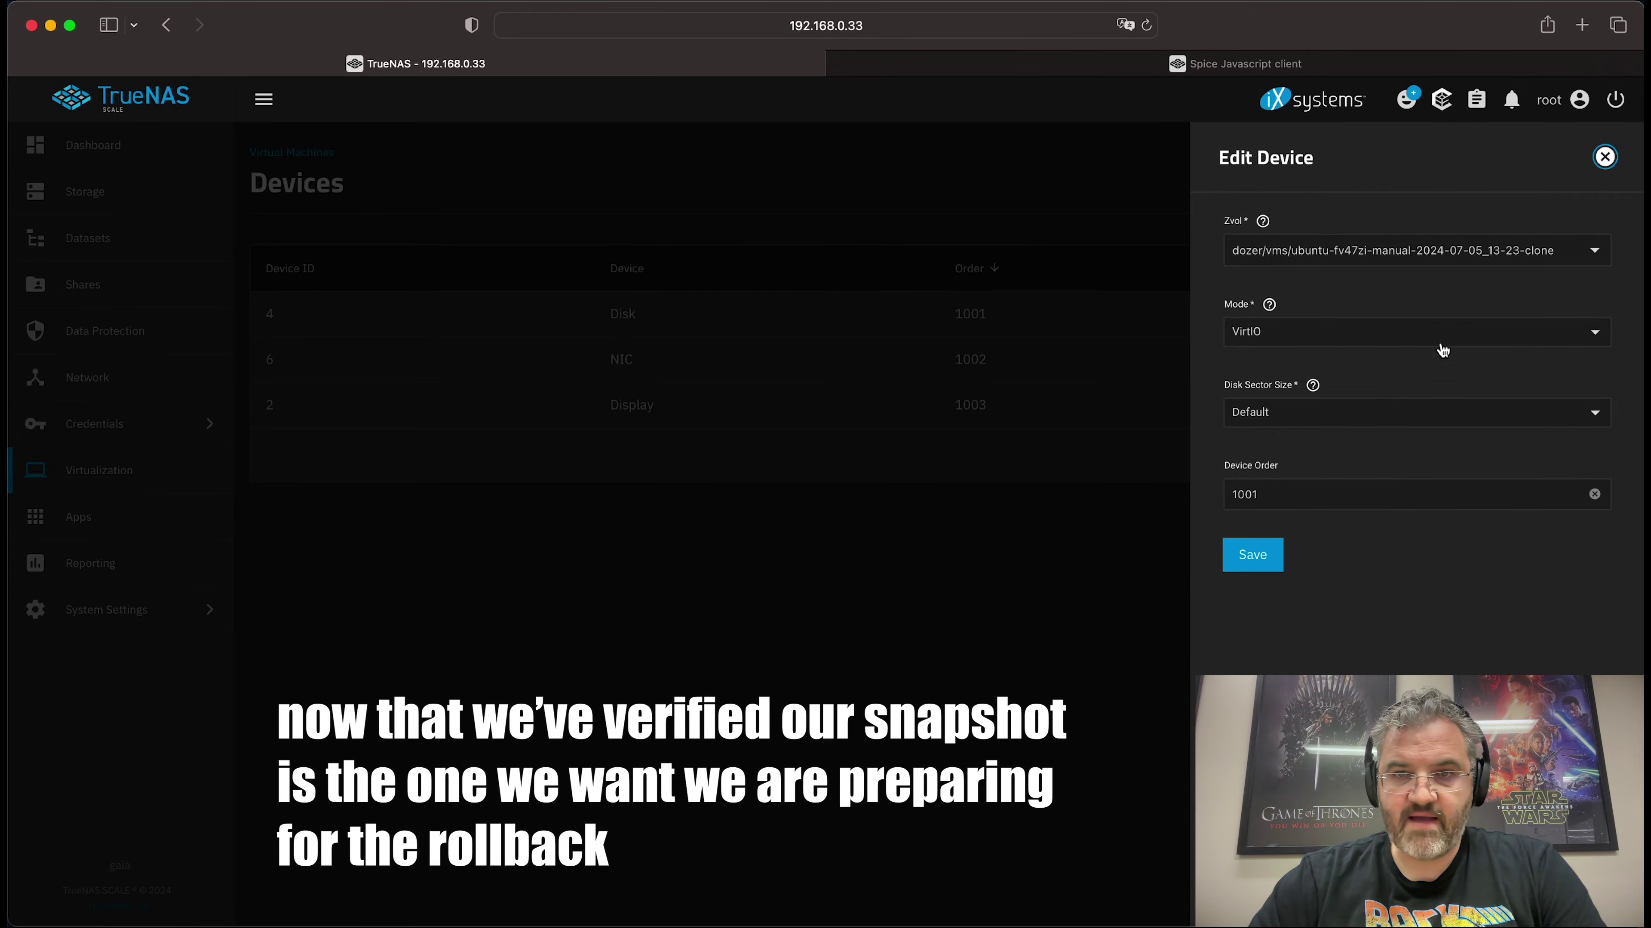
{"action": "left_click", "coordinate": [1429, 259]}
{"action": "left_click", "coordinate": [1365, 298]}
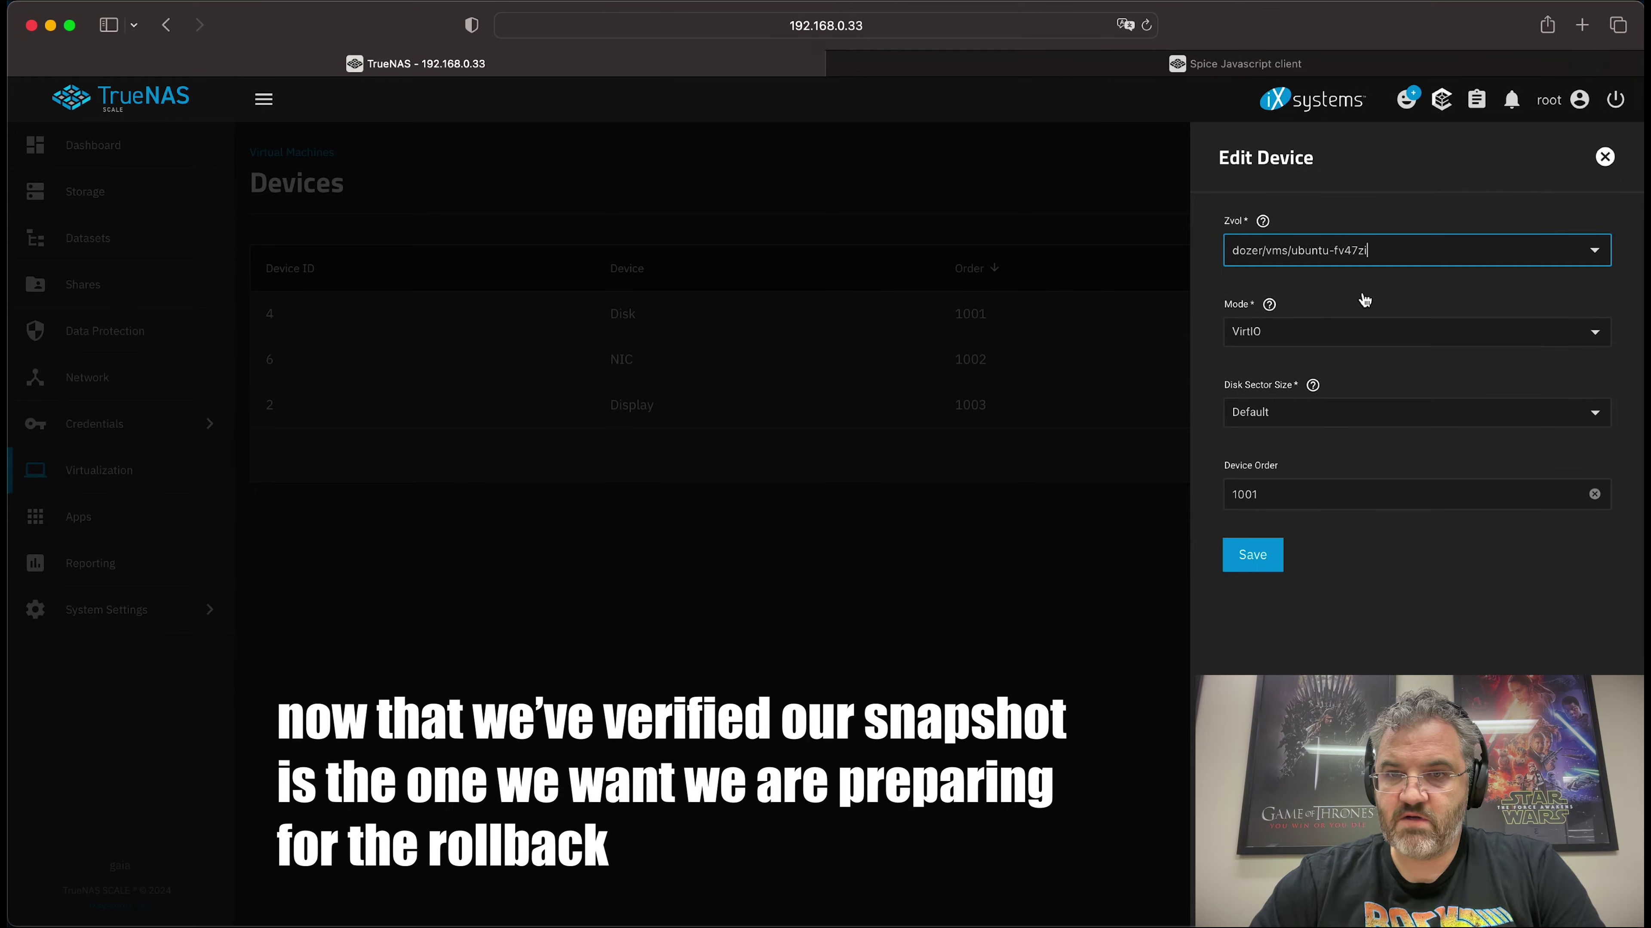
{"action": "left_click", "coordinate": [1255, 561]}
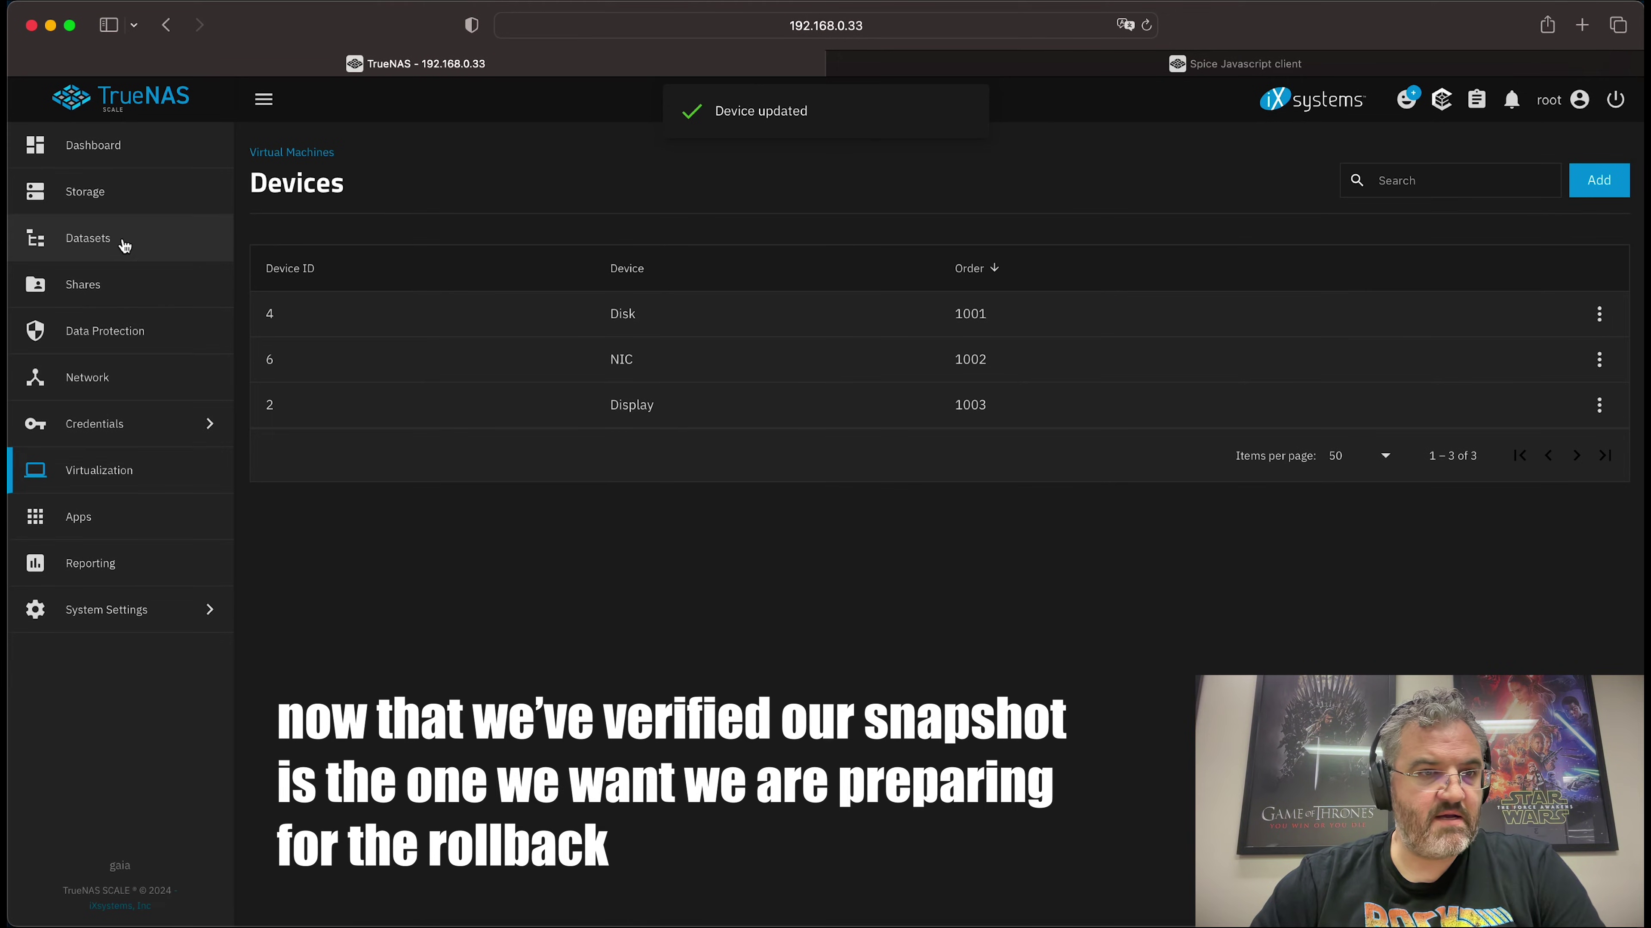
Step: Roll ubuntu-fv47zi back to manual-2024-07-05_13-23 with No Safety Check and close the result
{"action": "left_click", "coordinate": [121, 241]}
{"action": "left_click", "coordinate": [443, 857]}
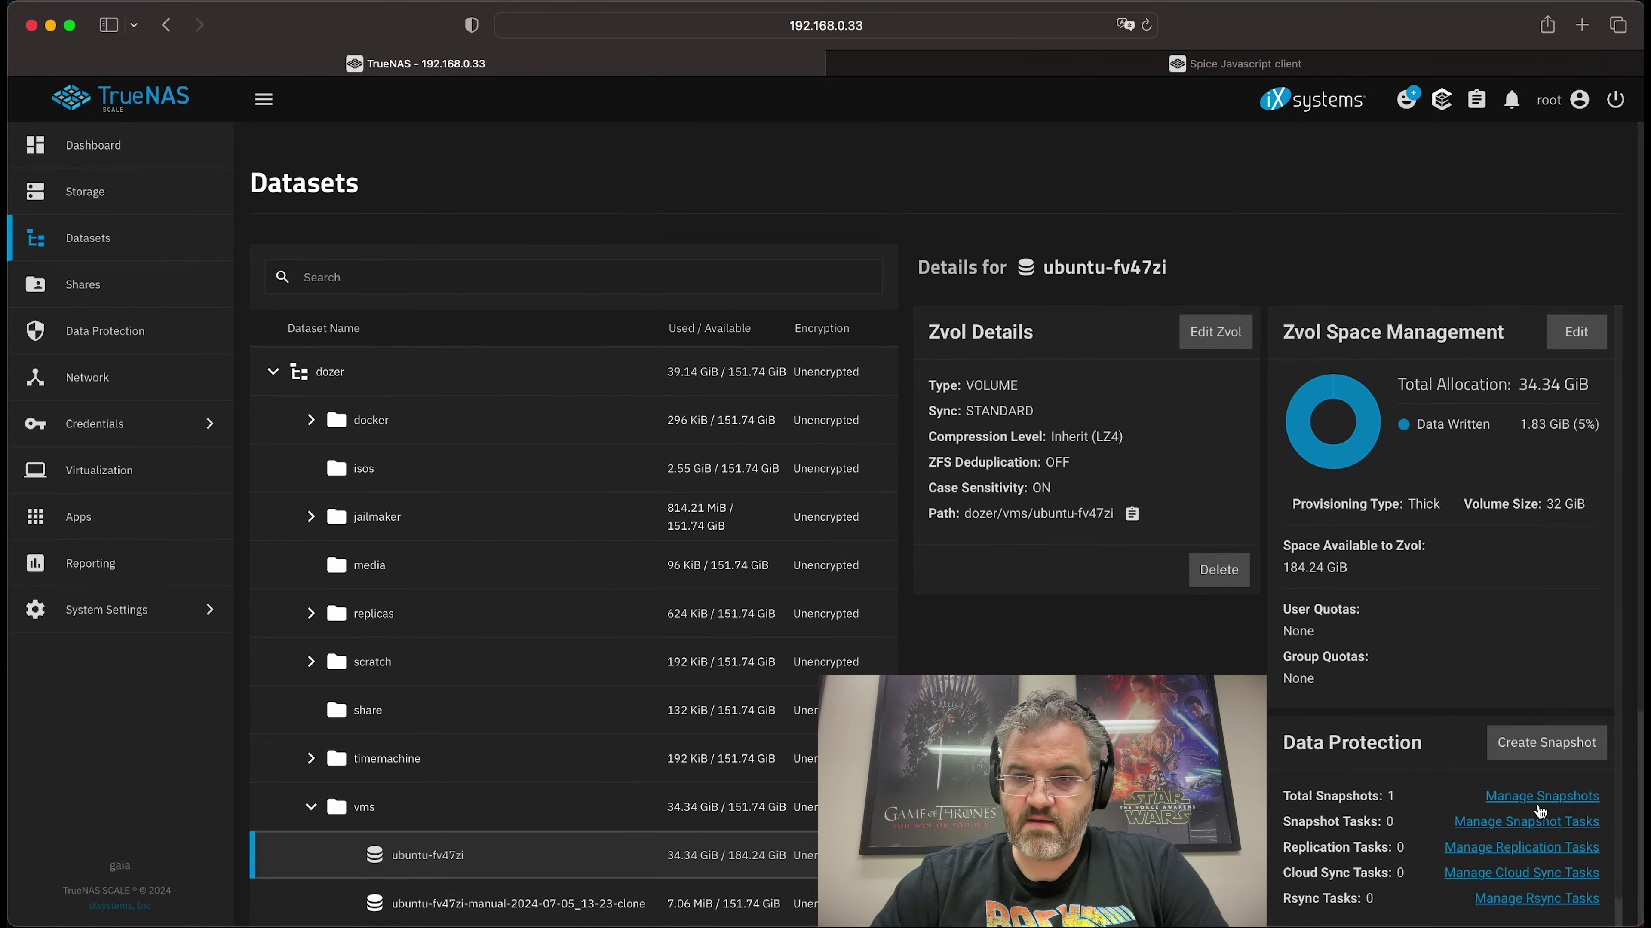
{"action": "left_click", "coordinate": [1562, 799]}
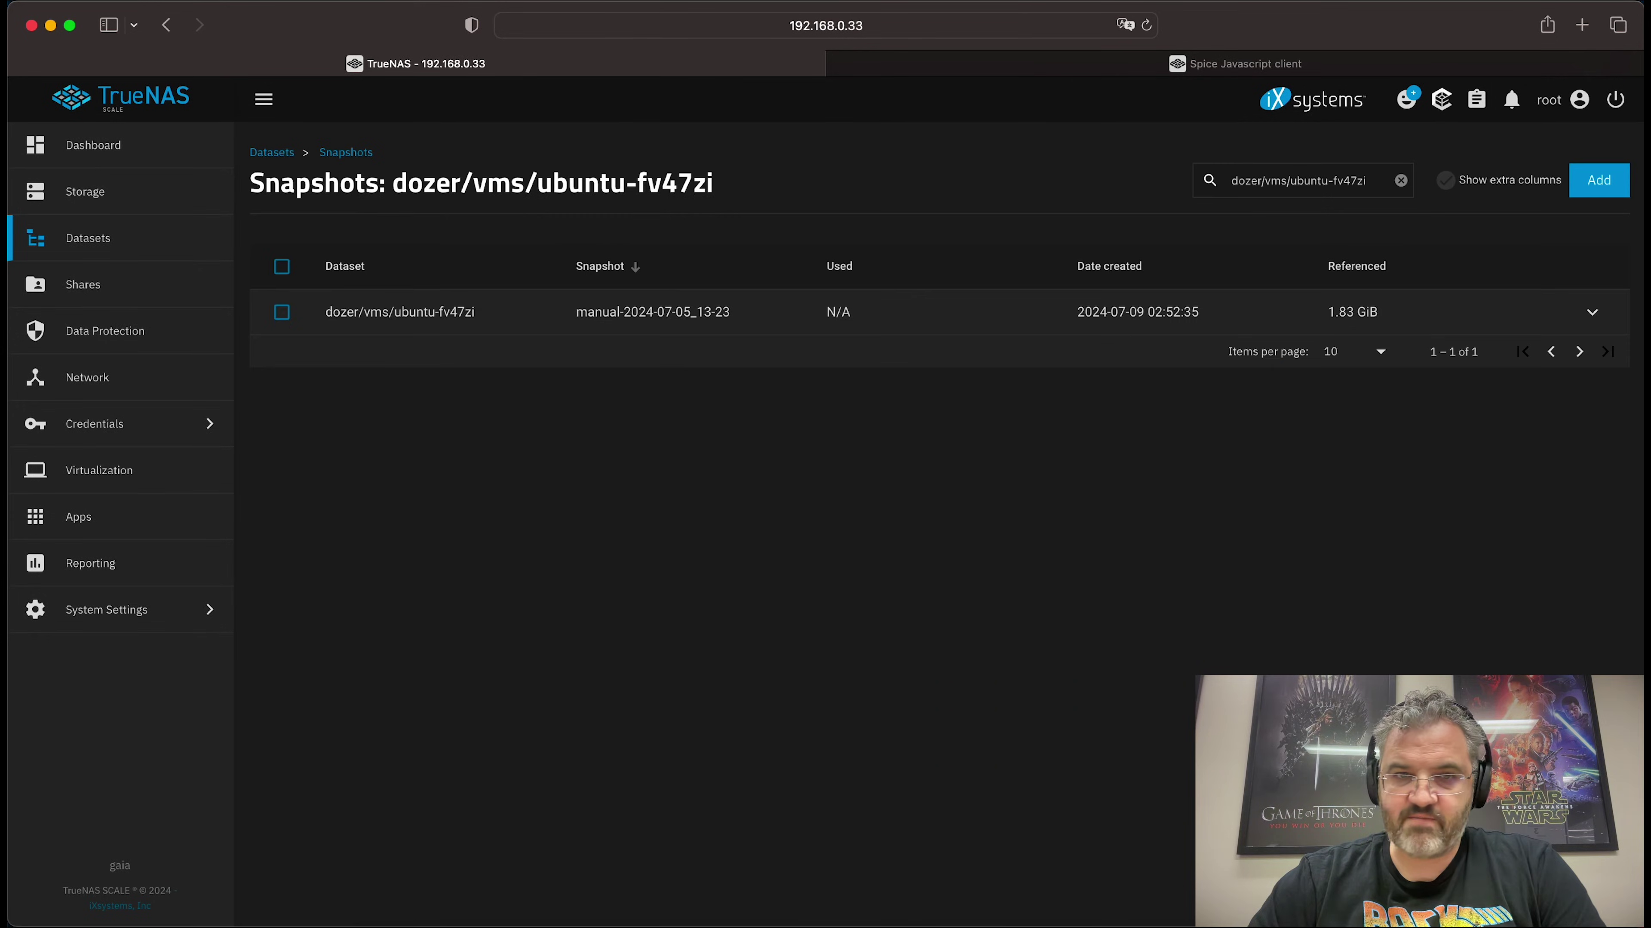
{"action": "left_click", "coordinate": [1591, 312]}
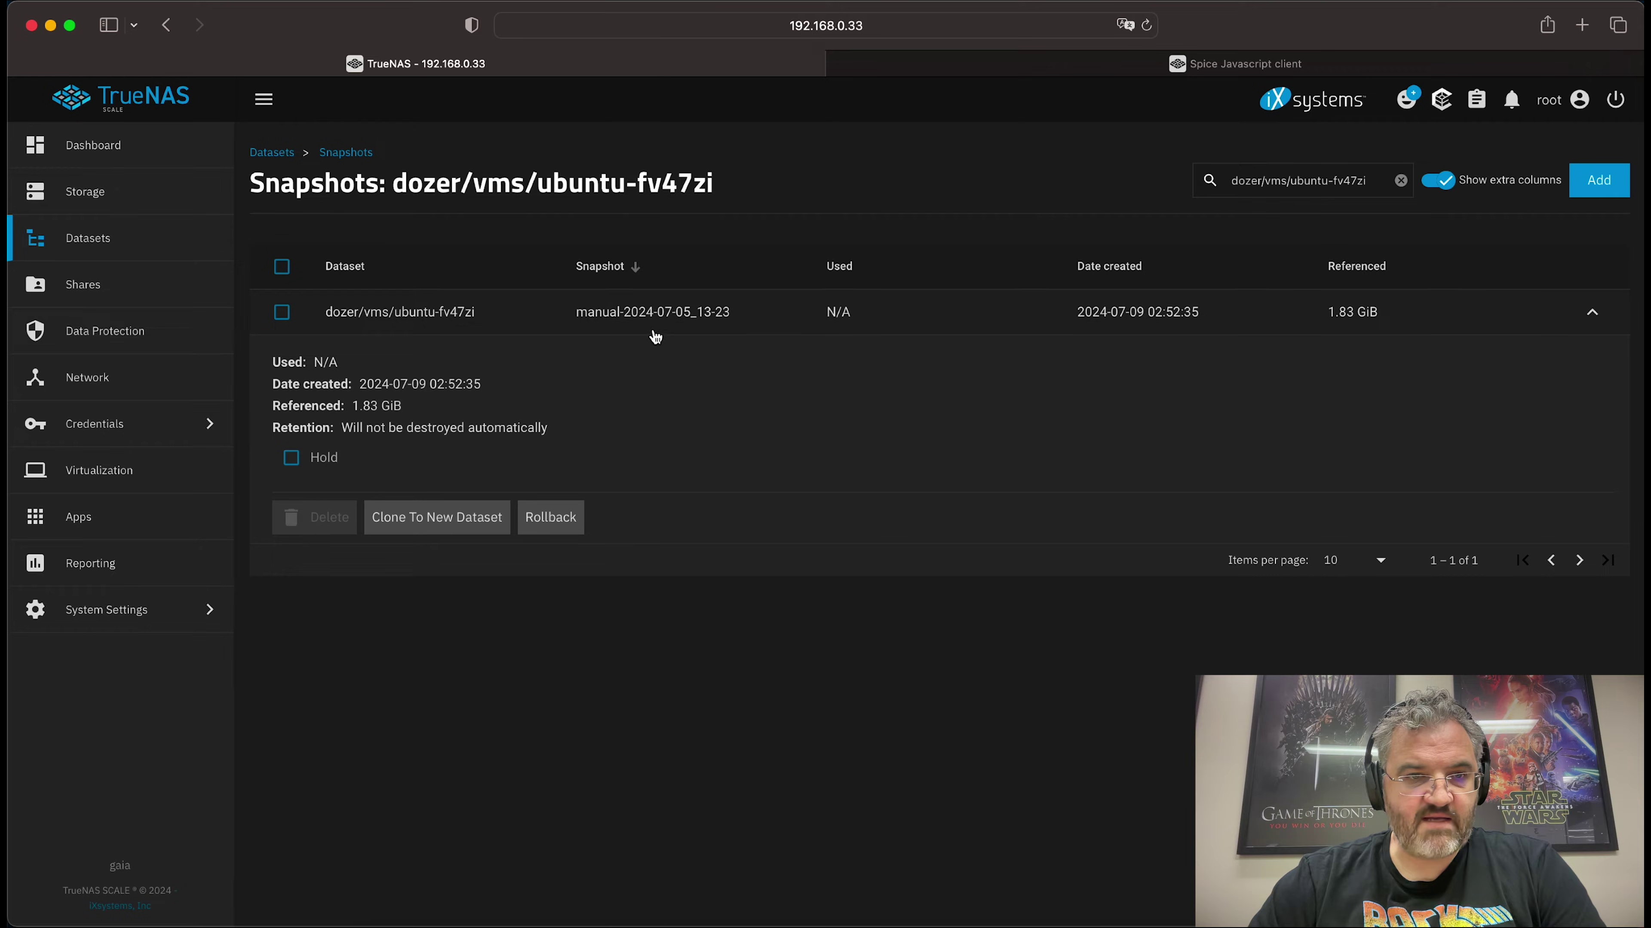
{"action": "left_click", "coordinate": [551, 528]}
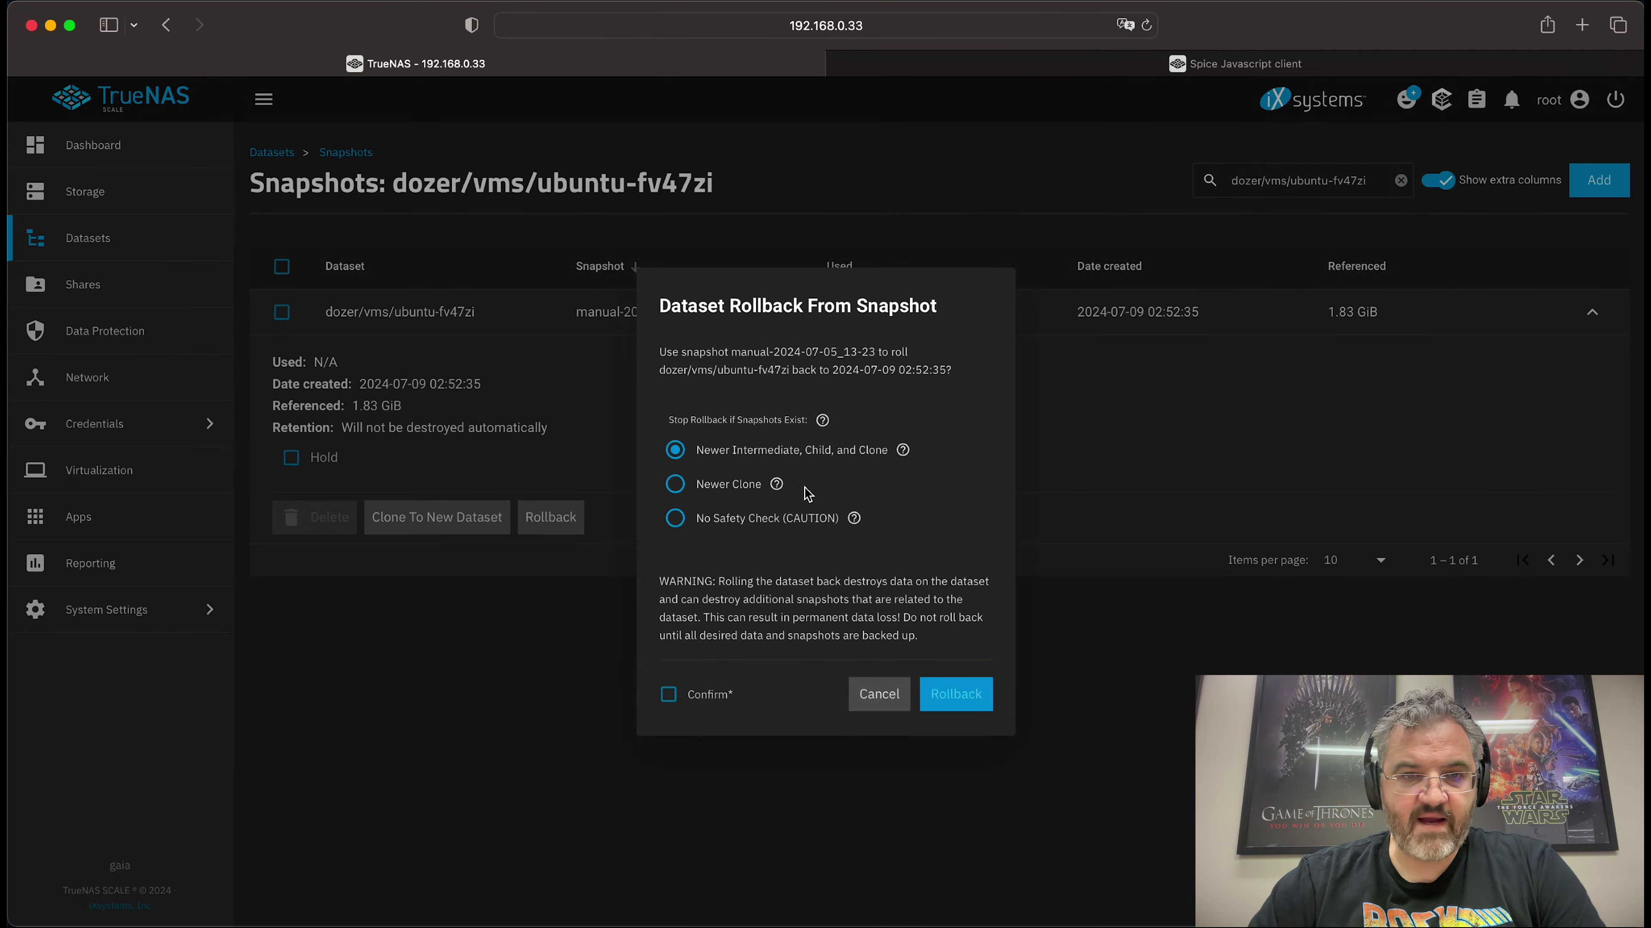
{"action": "left_click", "coordinate": [675, 518]}
{"action": "left_click", "coordinate": [669, 694]}
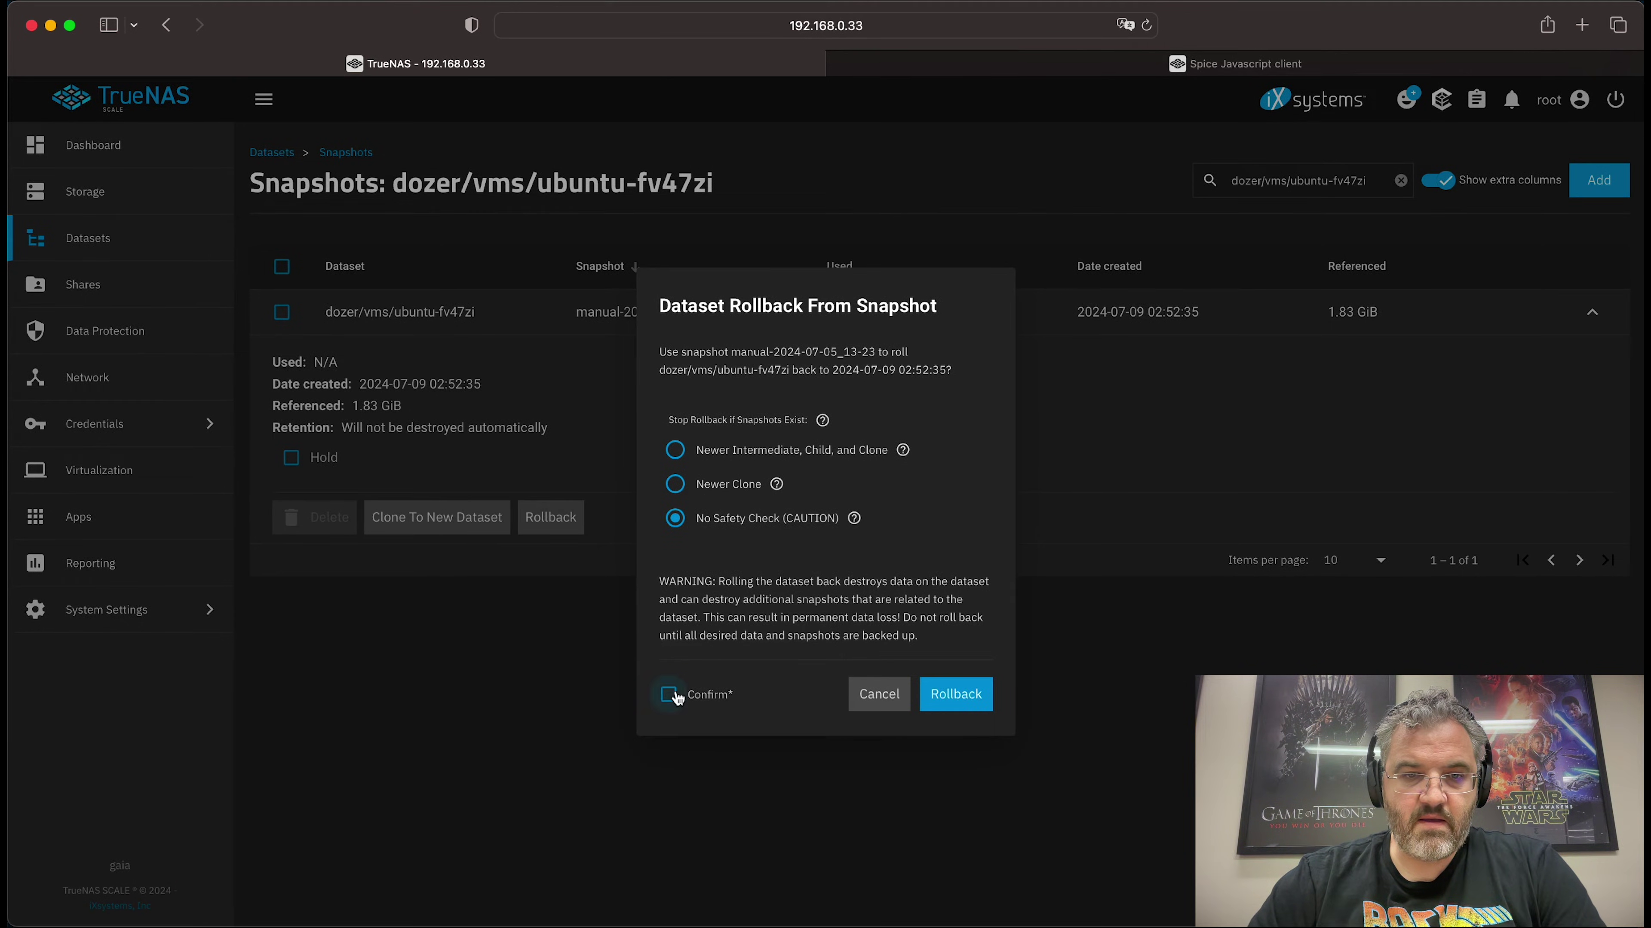
{"action": "left_click", "coordinate": [956, 705]}
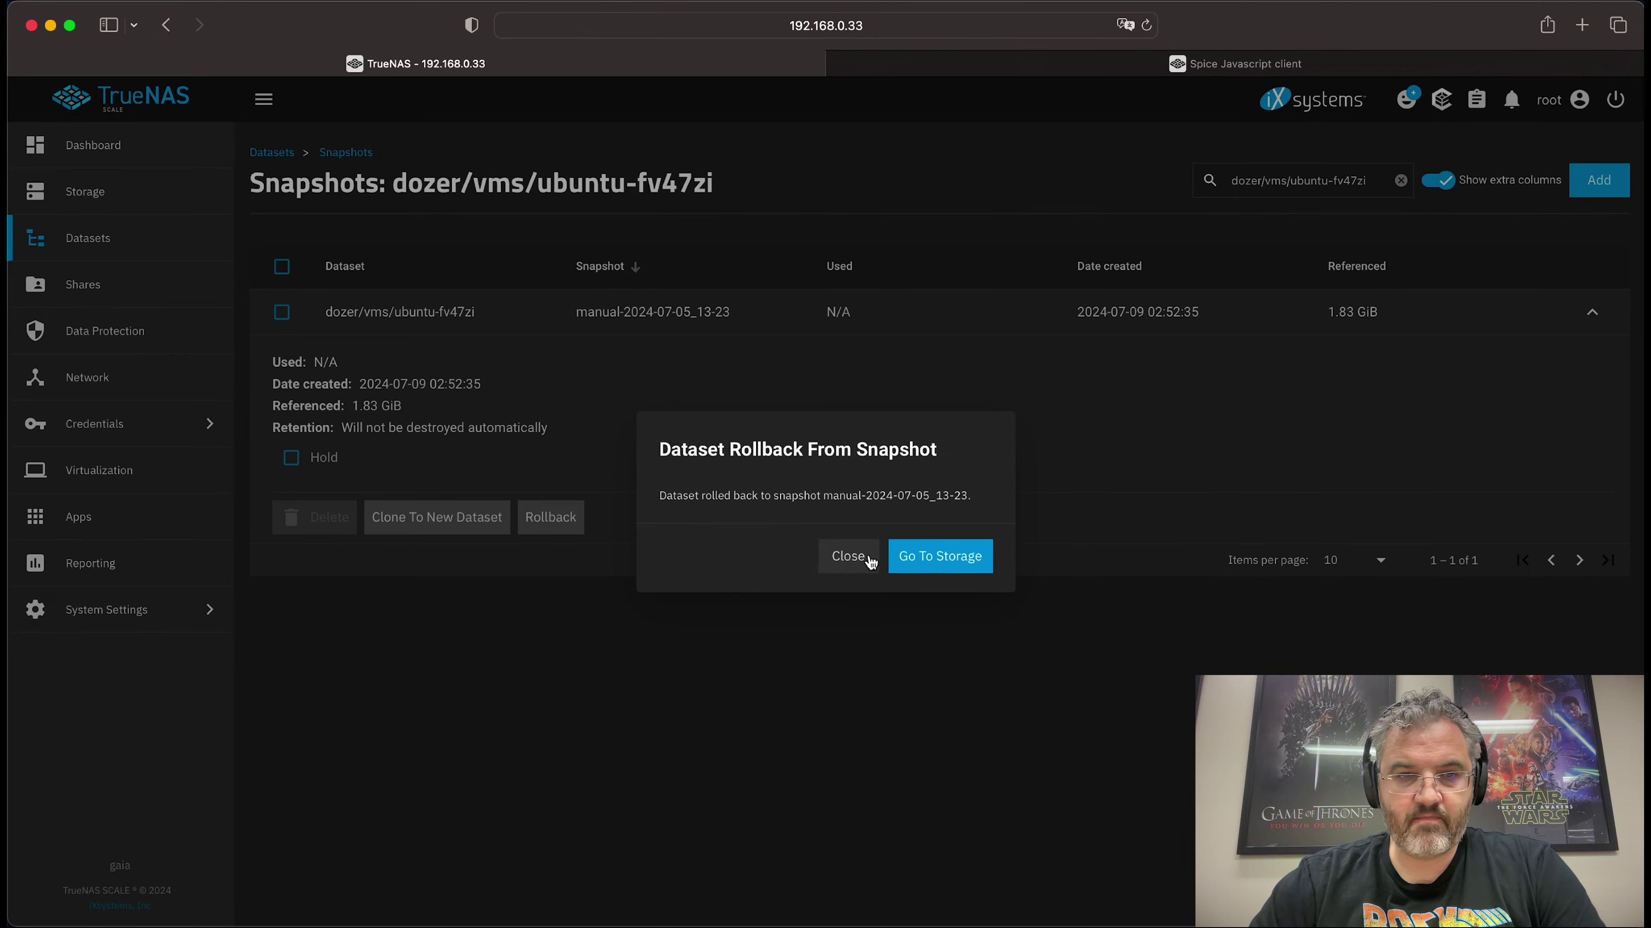
{"action": "left_click", "coordinate": [848, 556]}
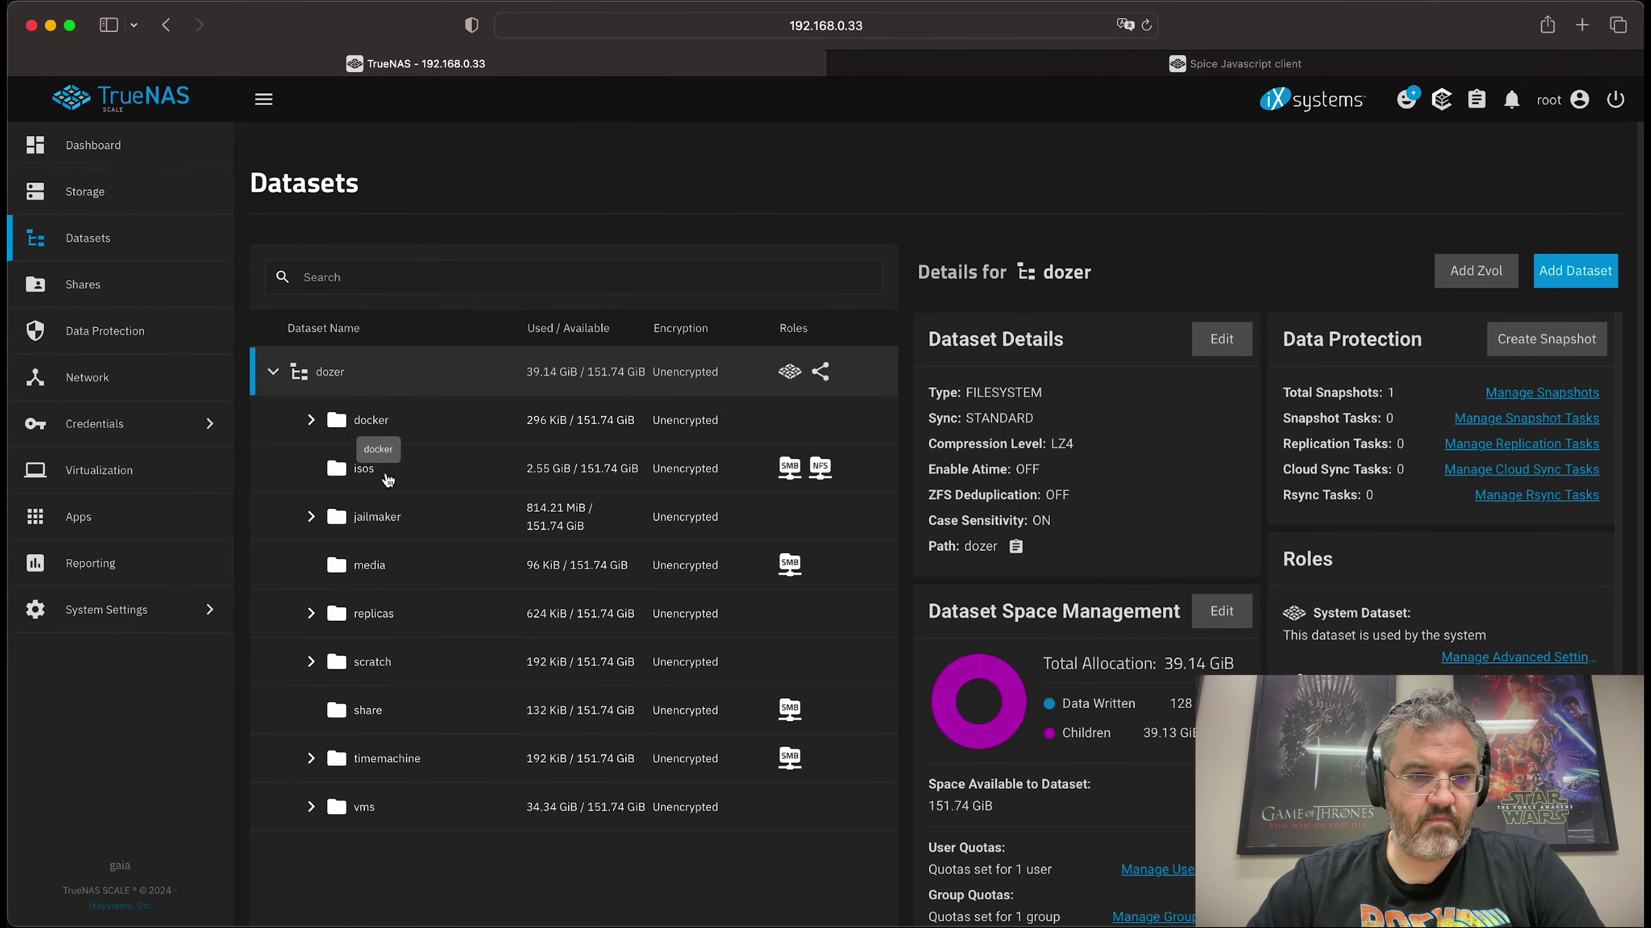
Step: Delete the ubuntu-fv47zi-manual-2024-07-05_13-23-clone zvol under vms, confirming with its pasted path
{"action": "left_click", "coordinate": [339, 806]}
{"action": "left_click", "coordinate": [440, 742]}
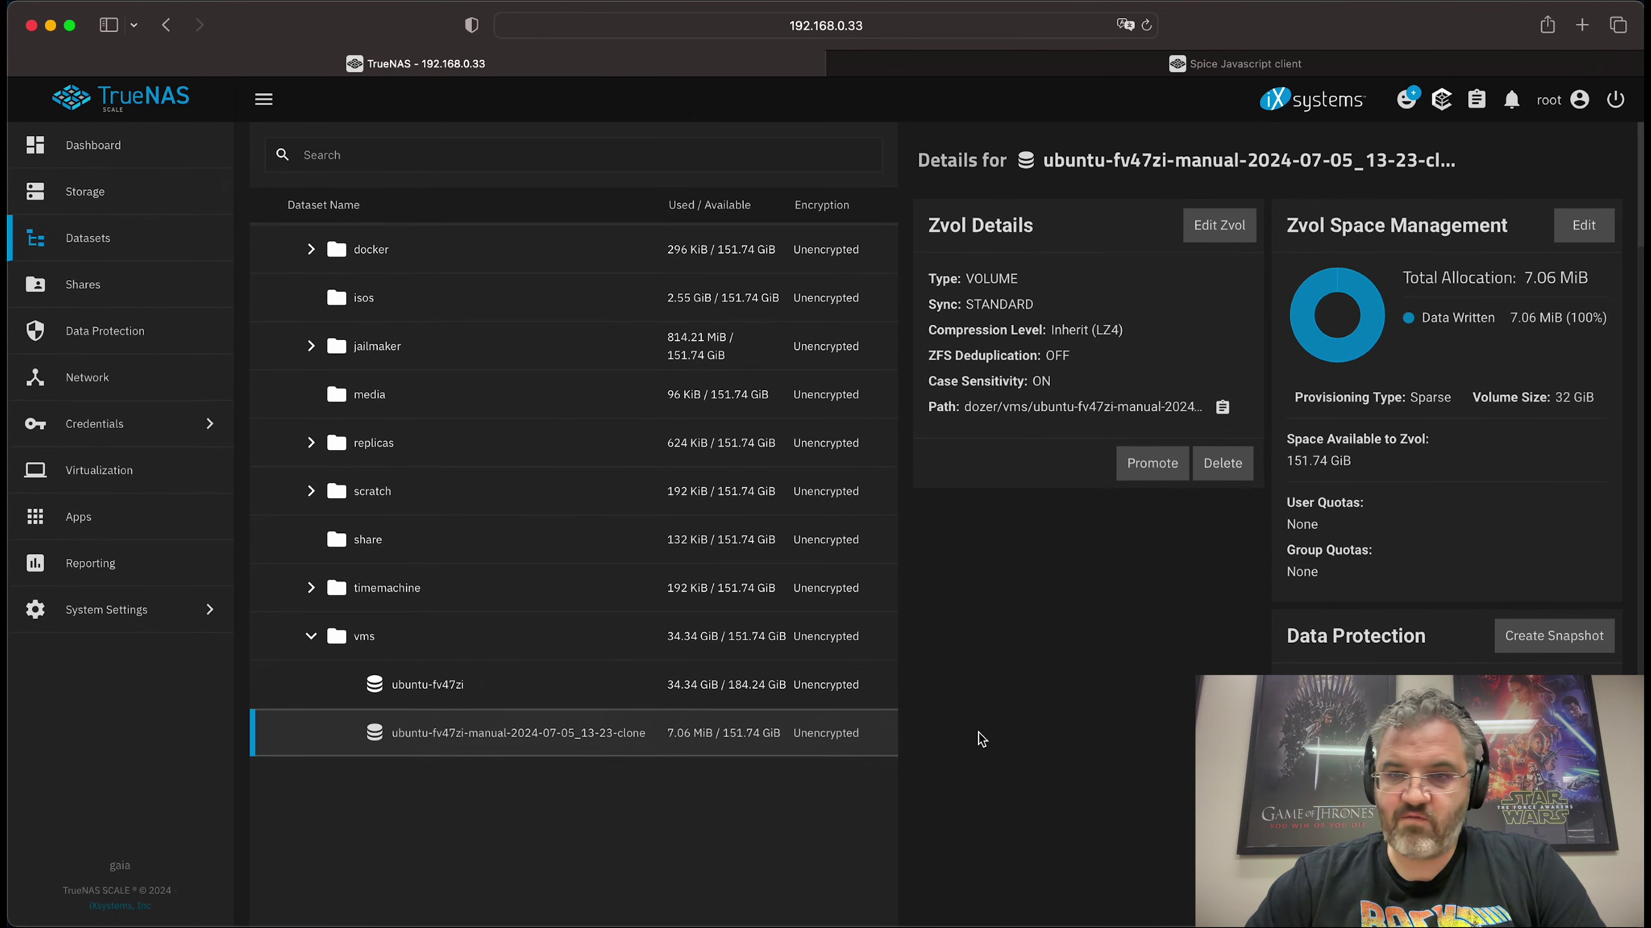
{"action": "left_click", "coordinate": [1222, 408]}
{"action": "left_click", "coordinate": [1222, 463]}
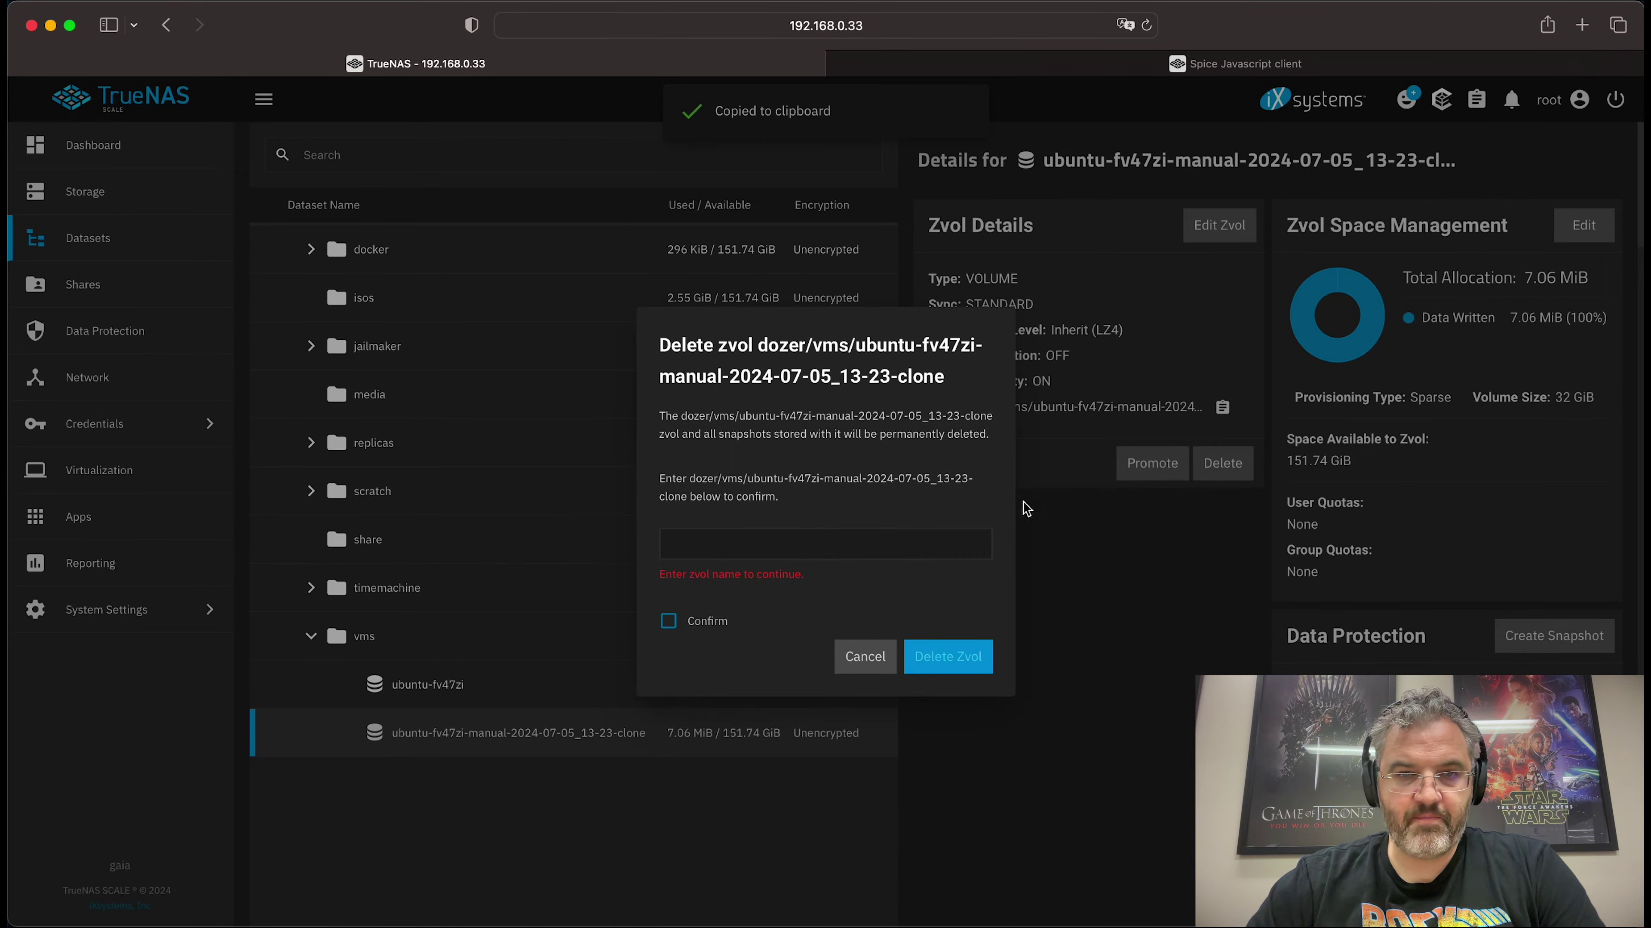
{"action": "left_click", "coordinate": [821, 538]}
{"action": "key", "text": "super+v"}
{"action": "left_click", "coordinate": [667, 619]}
{"action": "left_click", "coordinate": [969, 648]}
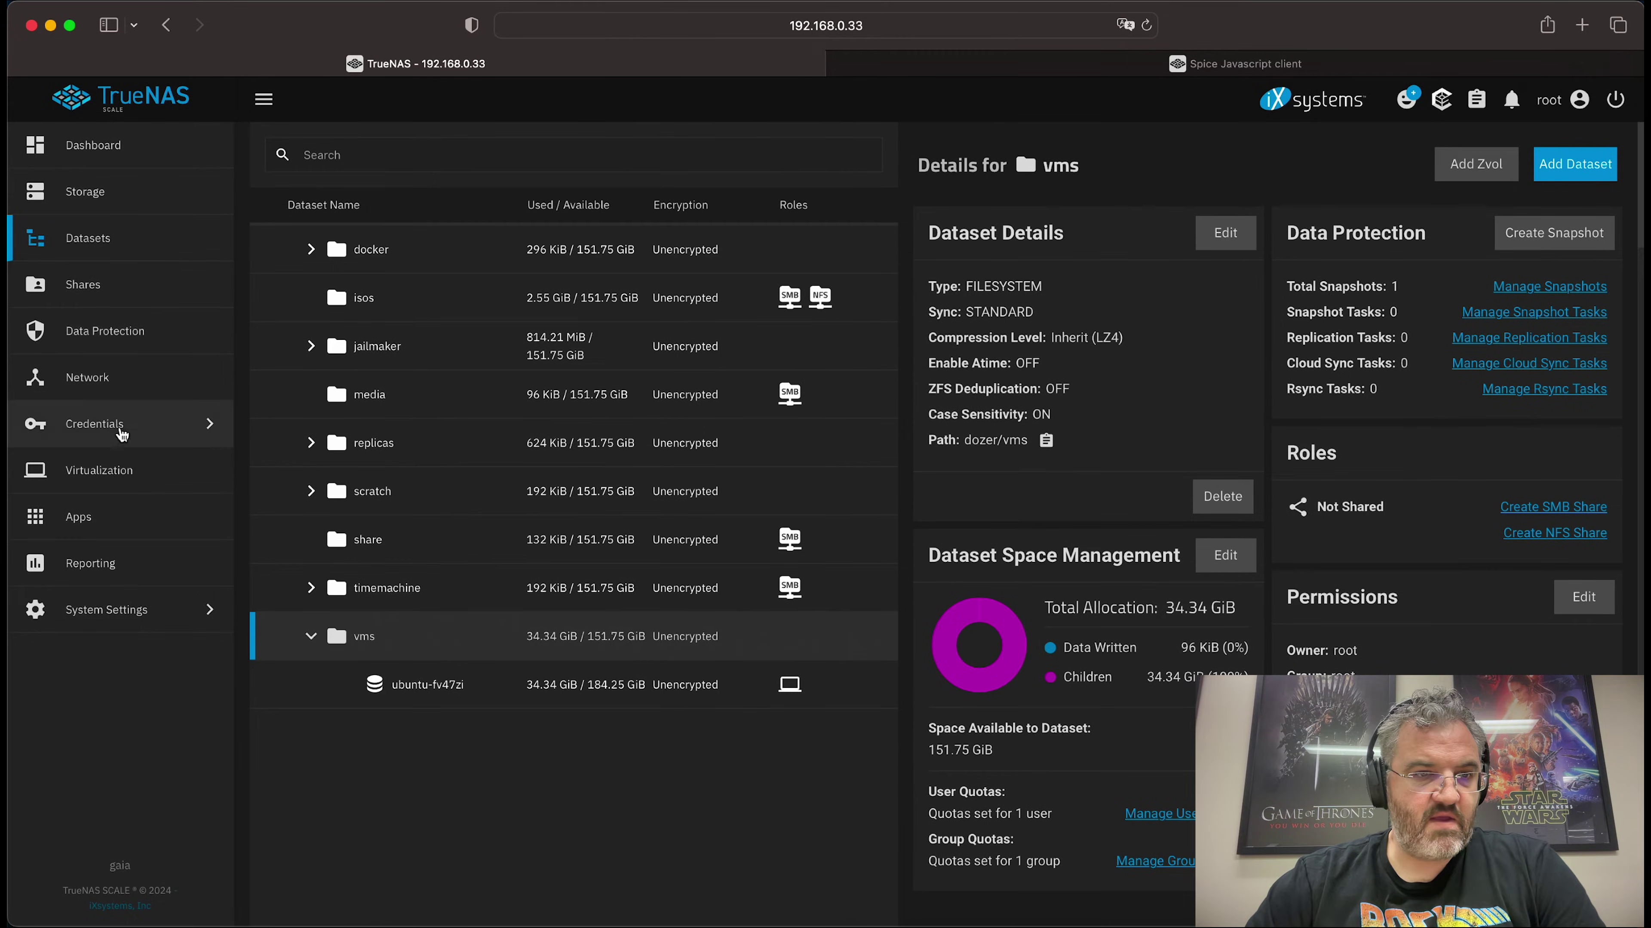
Step: Check the Virtual Machines list, close the VM console, and go to Data Protection
{"action": "left_click", "coordinate": [121, 471]}
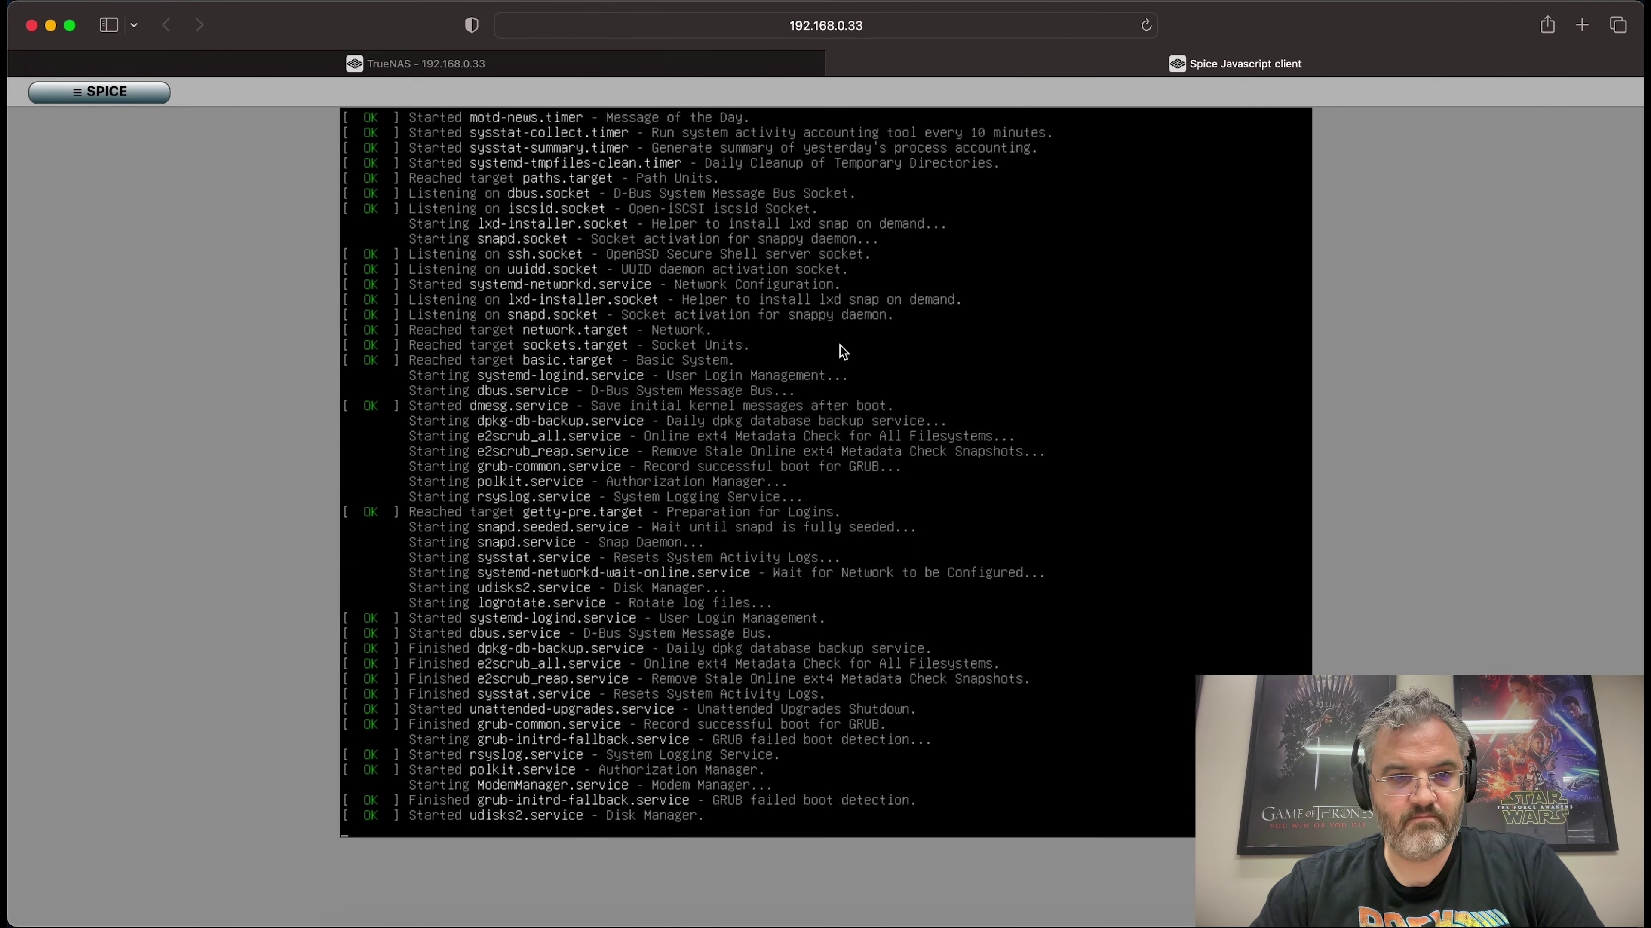
{"action": "left_click", "coordinate": [837, 64]}
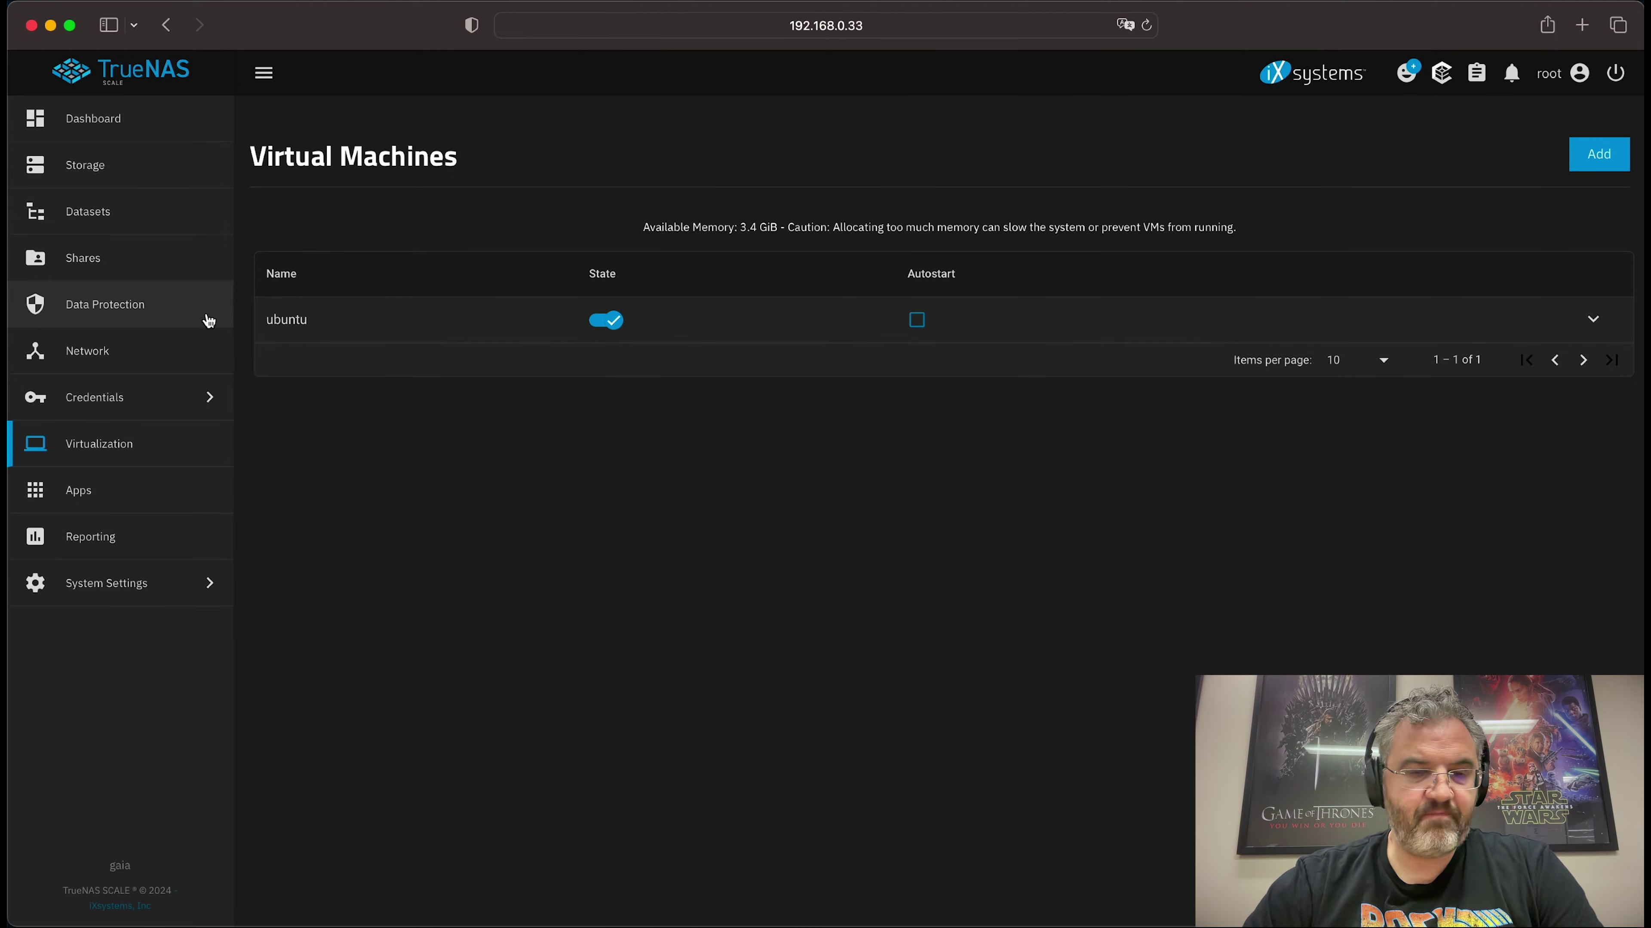
{"action": "left_click", "coordinate": [118, 304]}
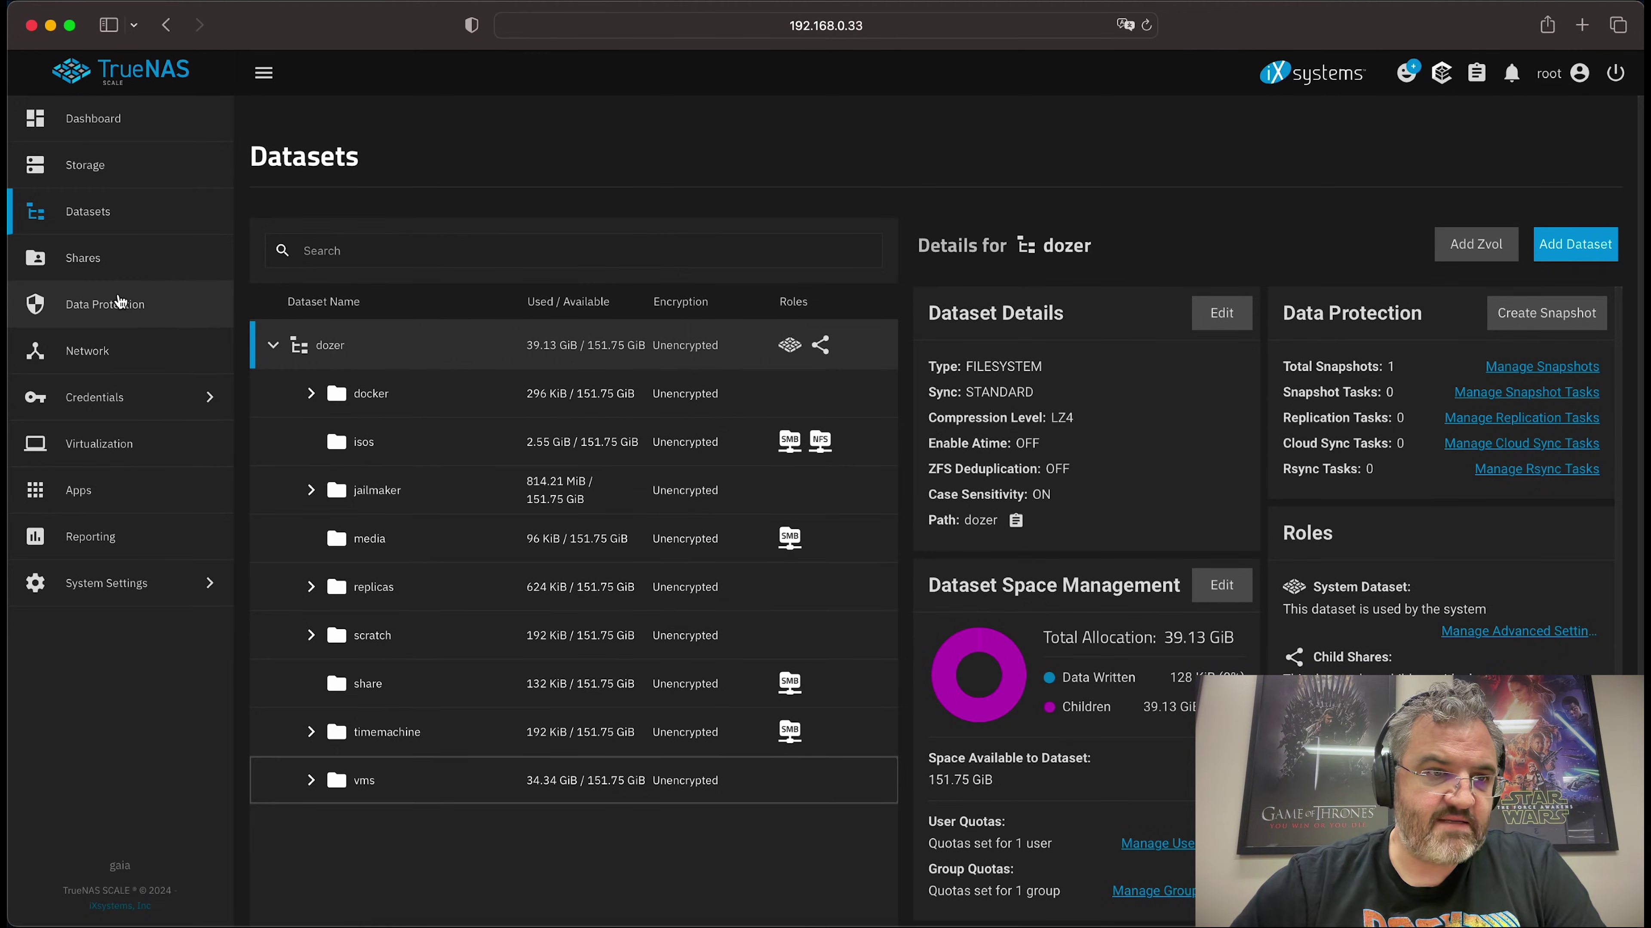
Step: Open the Data Protection page from the left sidebar
{"action": "left_click", "coordinate": [118, 301]}
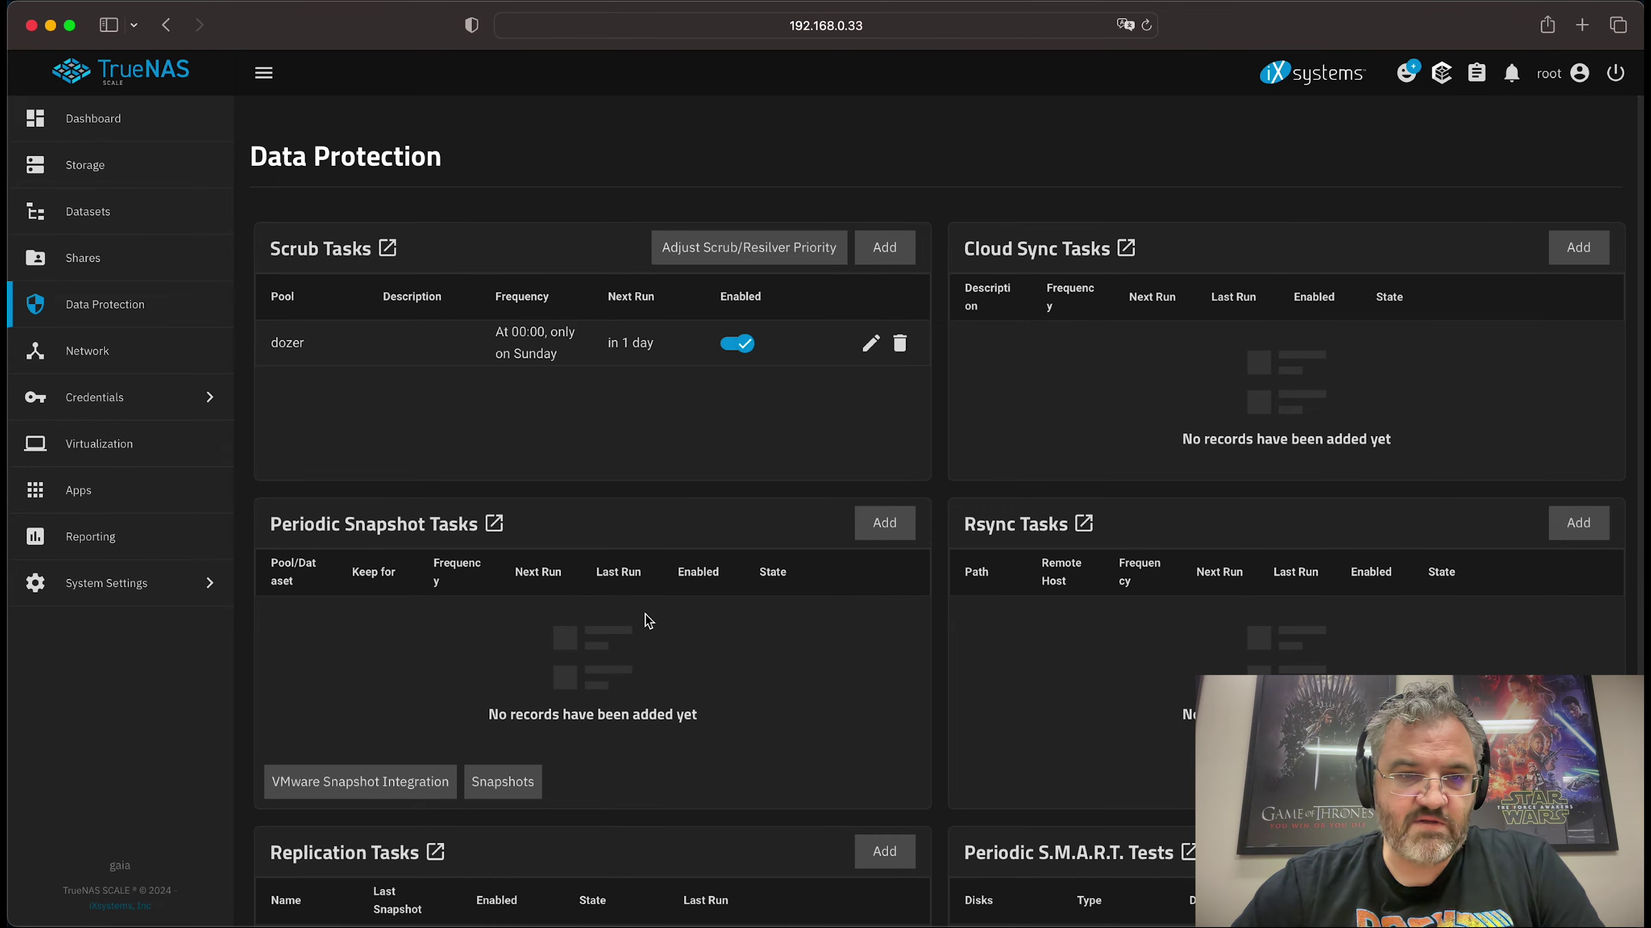
Step: Add a periodic snapshot task for dataset dozer with lifetime unit HOUR
{"action": "left_click", "coordinate": [886, 534]}
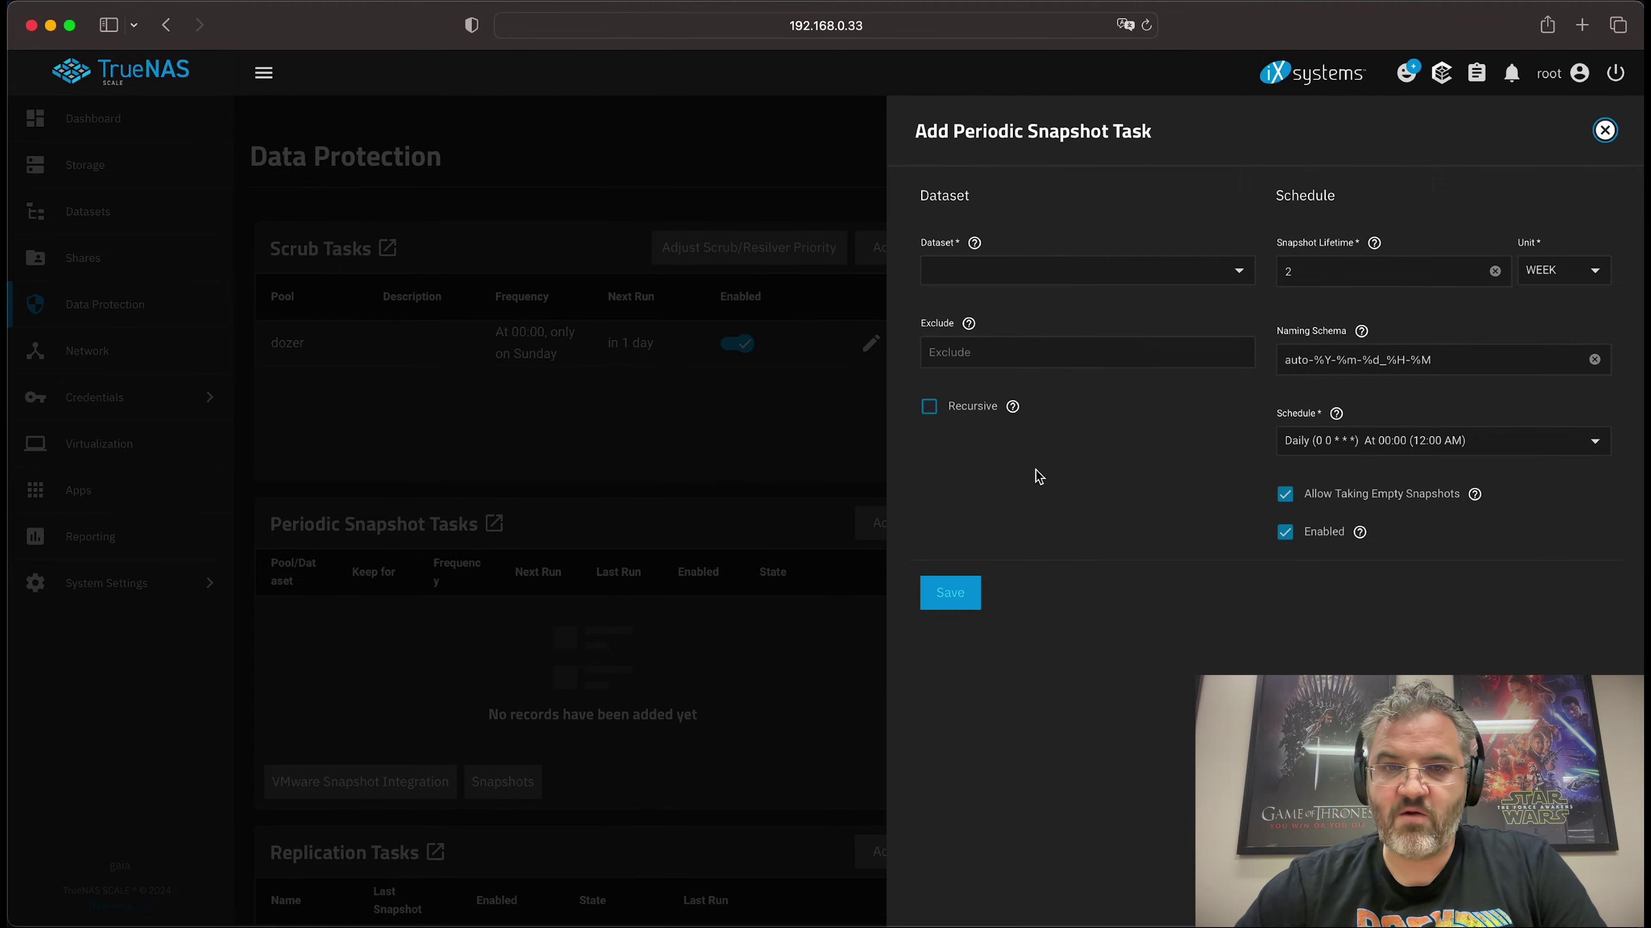
{"action": "left_click", "coordinate": [1022, 278]}
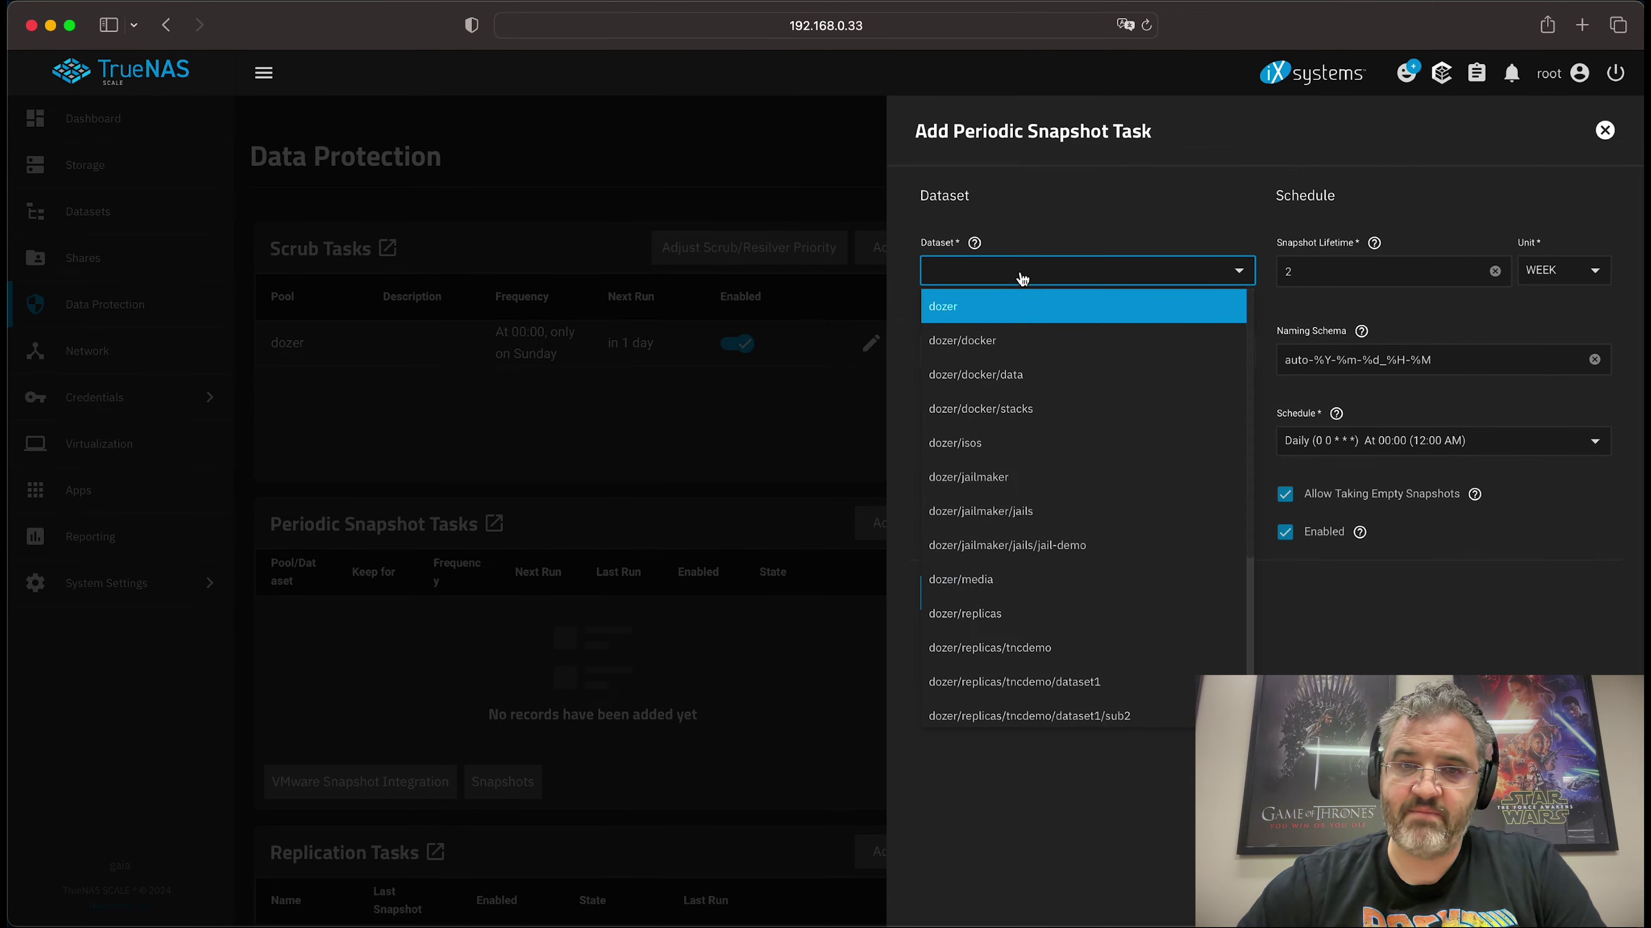
{"action": "left_click", "coordinate": [987, 321]}
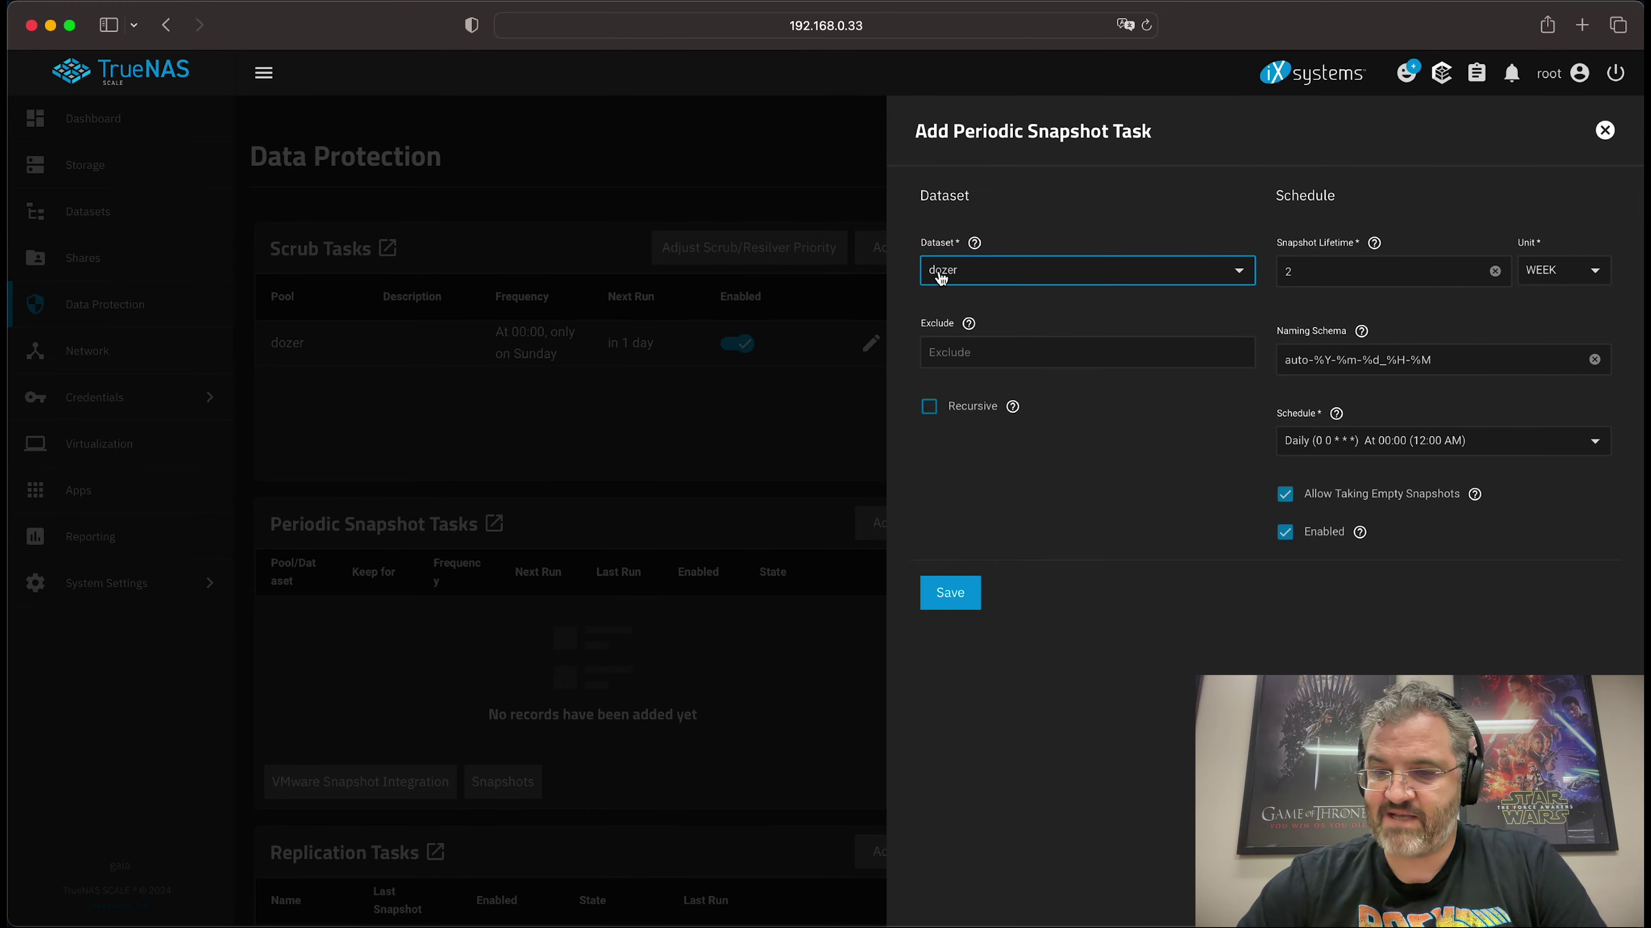
{"action": "left_click", "coordinate": [1542, 270]}
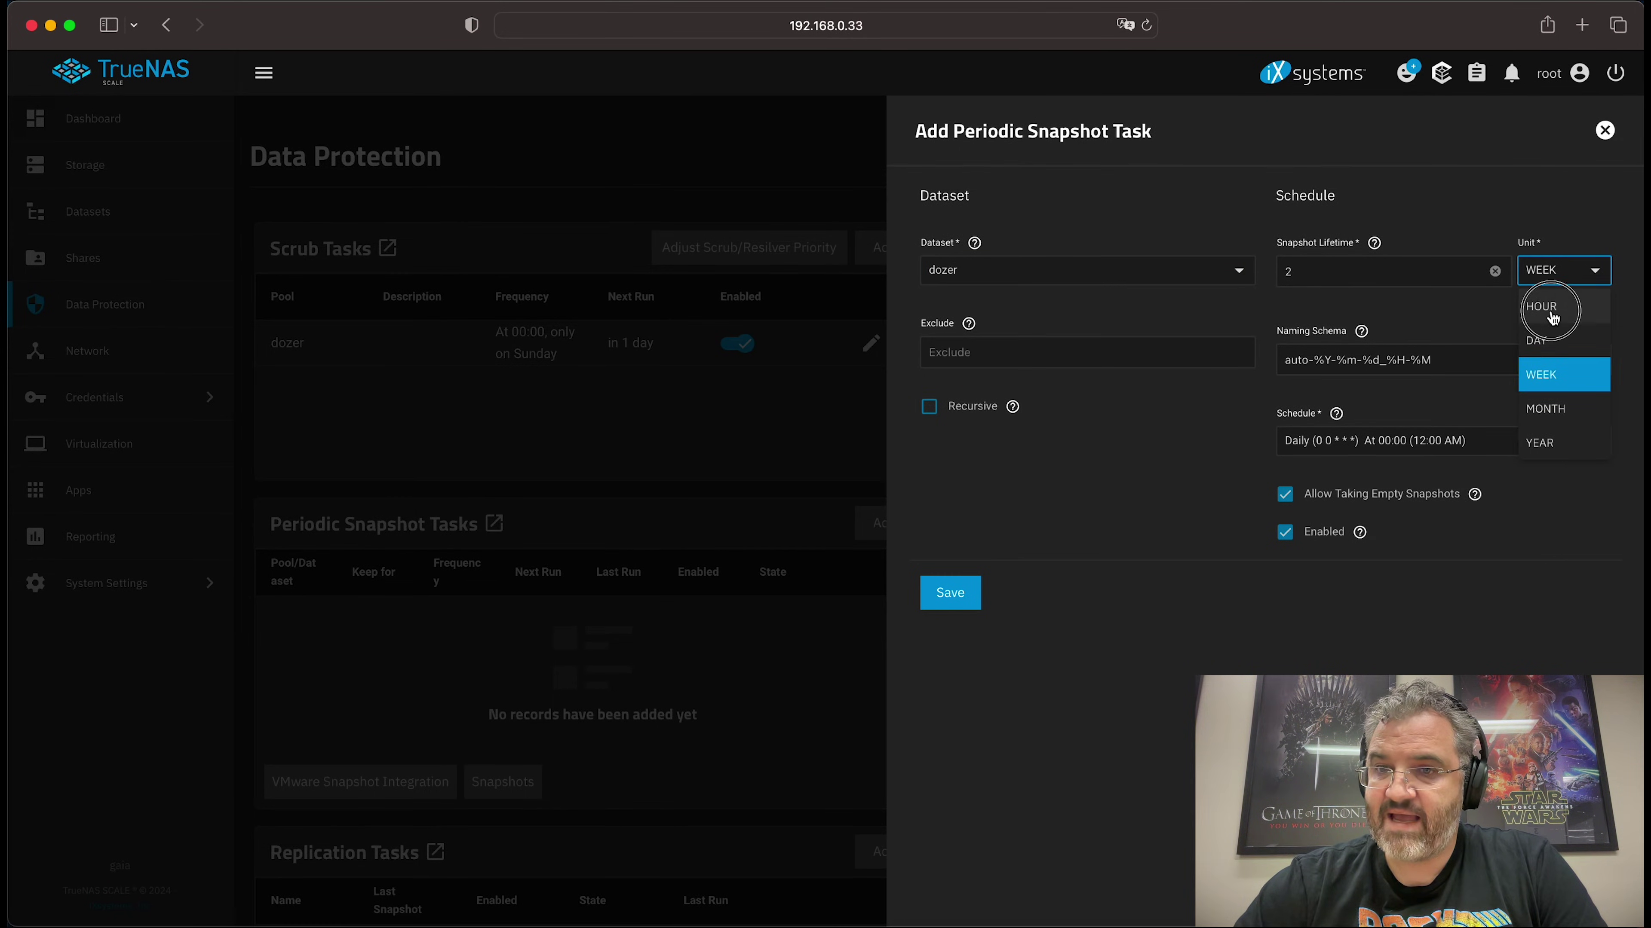
{"action": "left_click", "coordinate": [1551, 316]}
Step: Exclude dozer/replicas, dozer/time-machine and dozer/scratch, and make the task recursive
{"action": "left_click", "coordinate": [986, 359]}
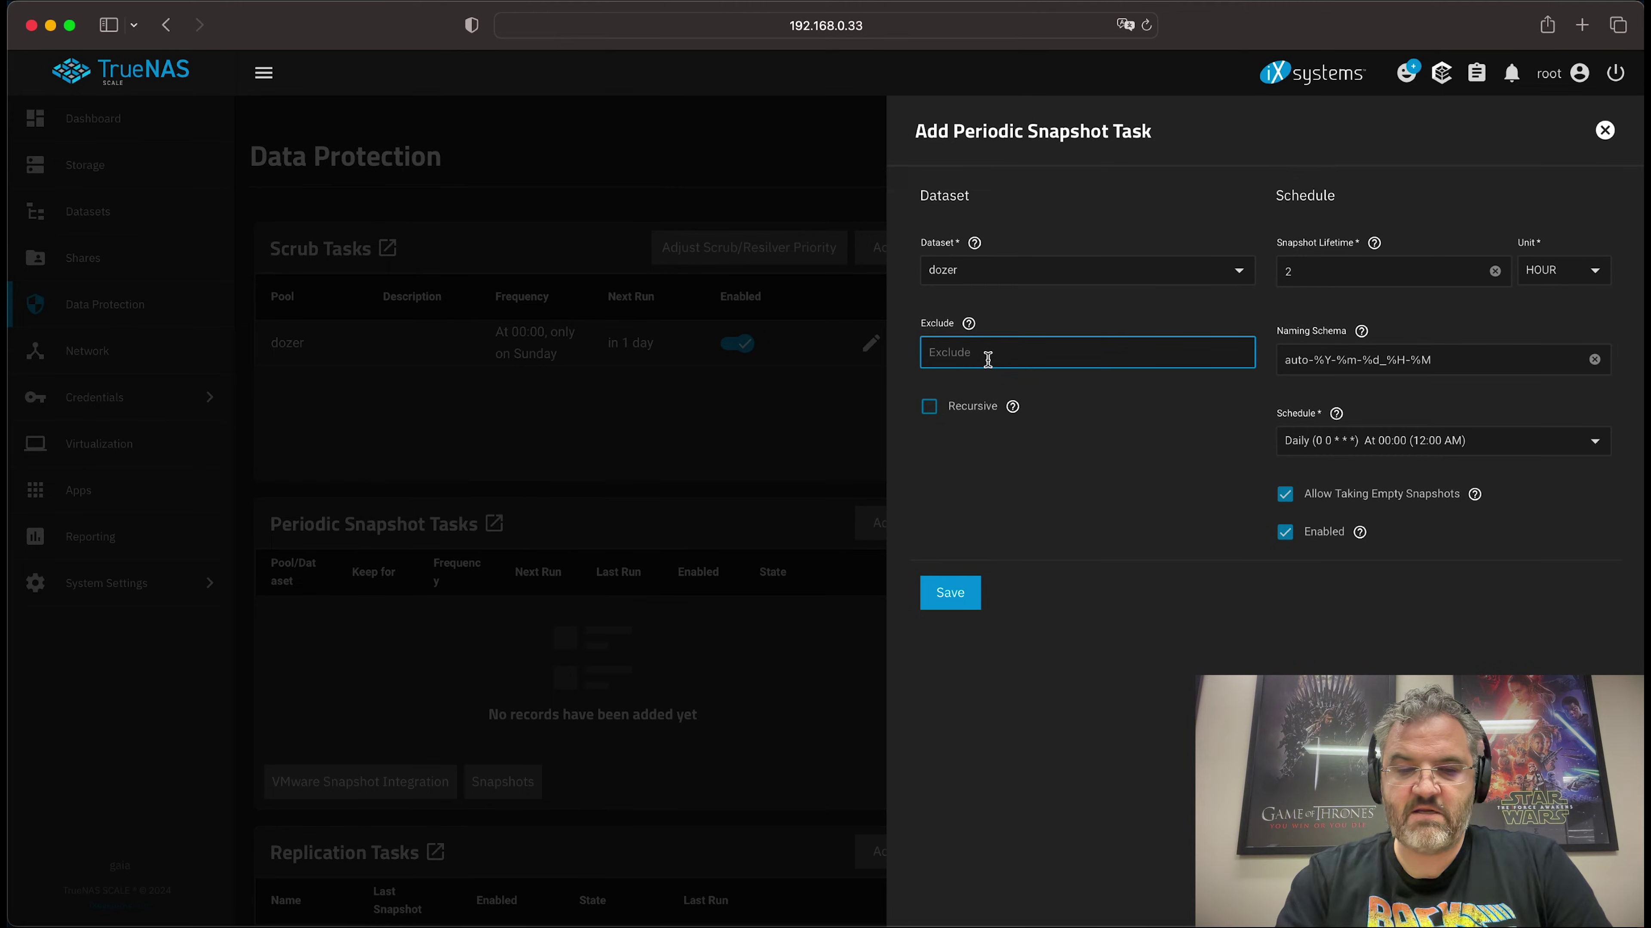
{"action": "type", "text": "dozer/repl"}
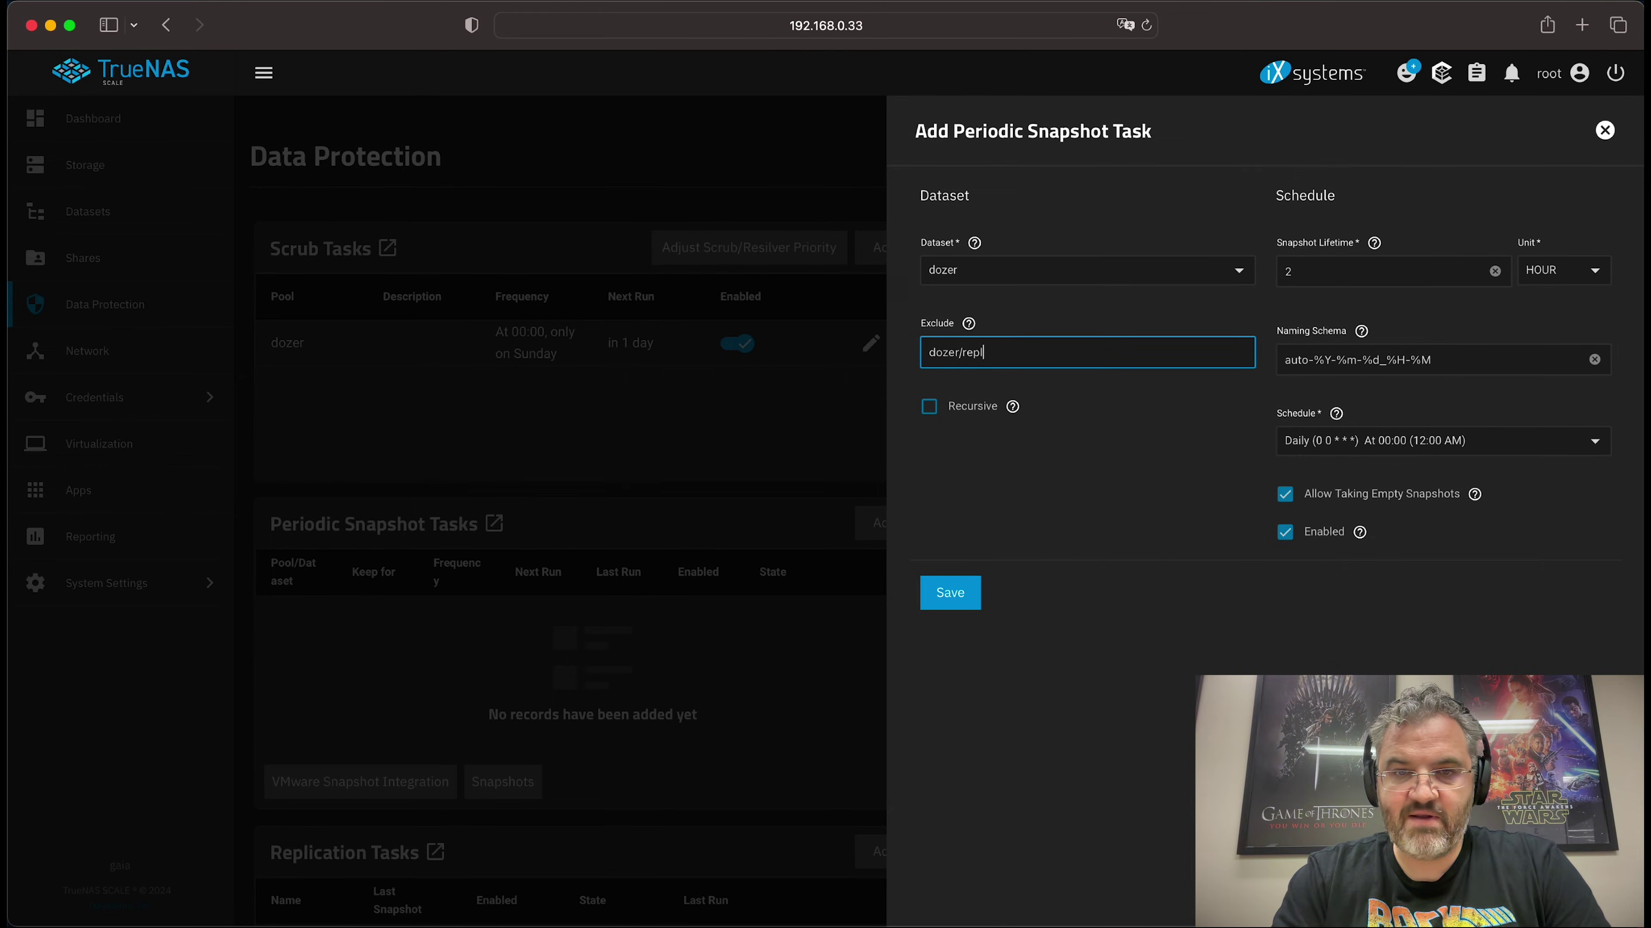
{"action": "type", "text": "icas"}
{"action": "key", "text": "Tab"}
{"action": "left_click", "coordinate": [1079, 353]}
{"action": "type", "text": "doz"}
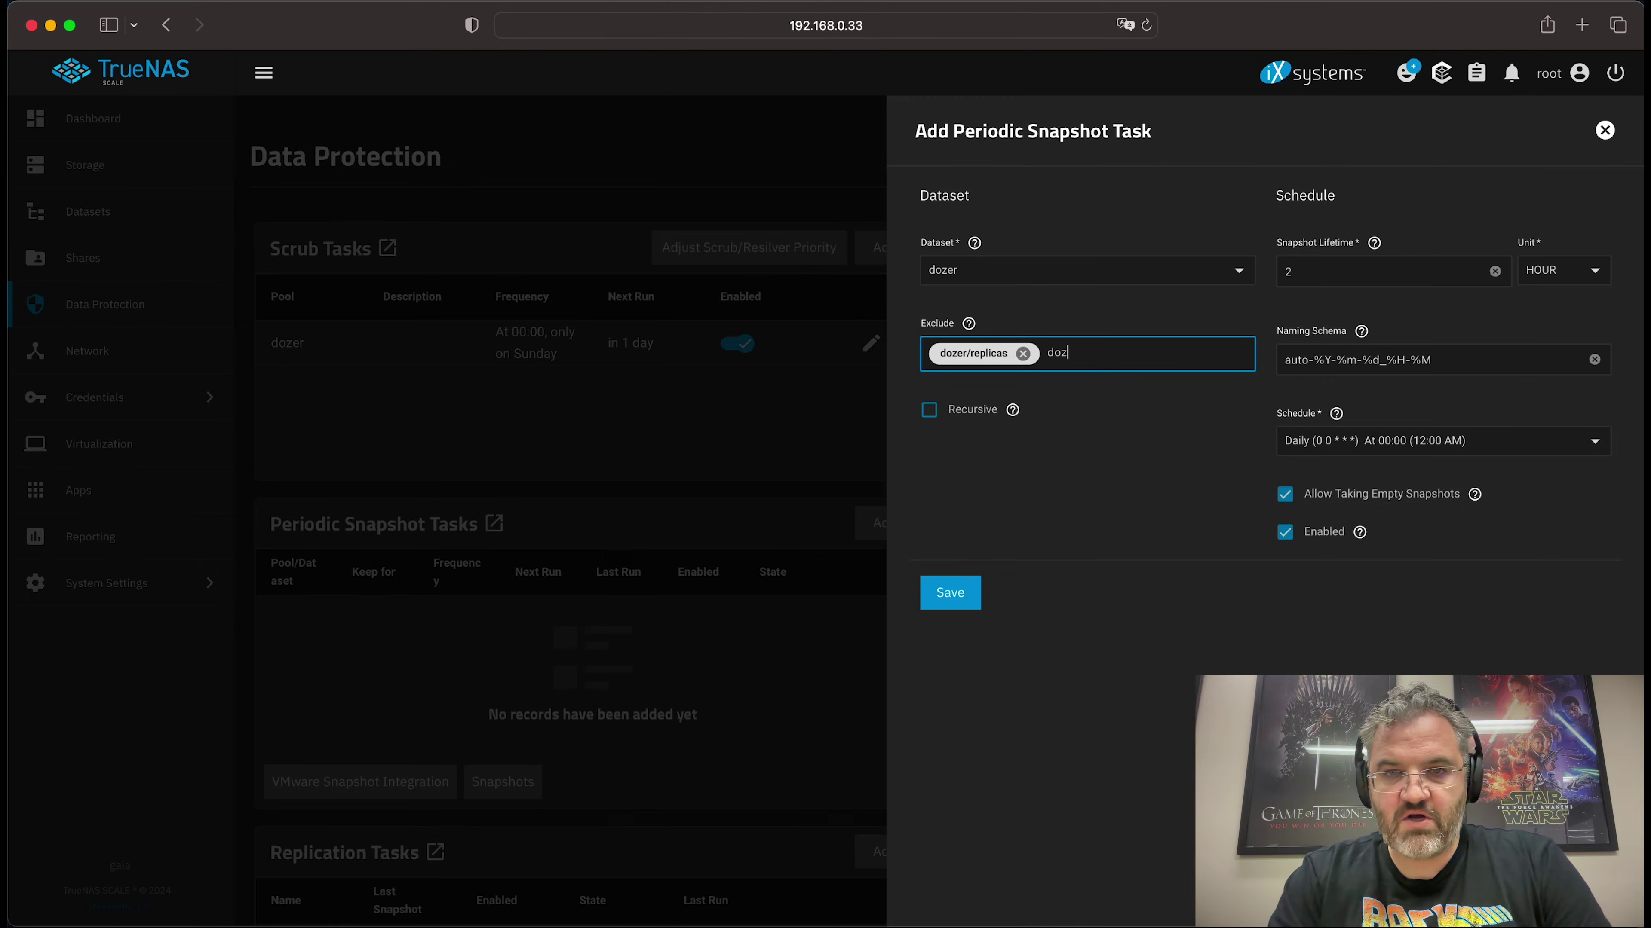
{"action": "type", "text": "er/time-machine"}
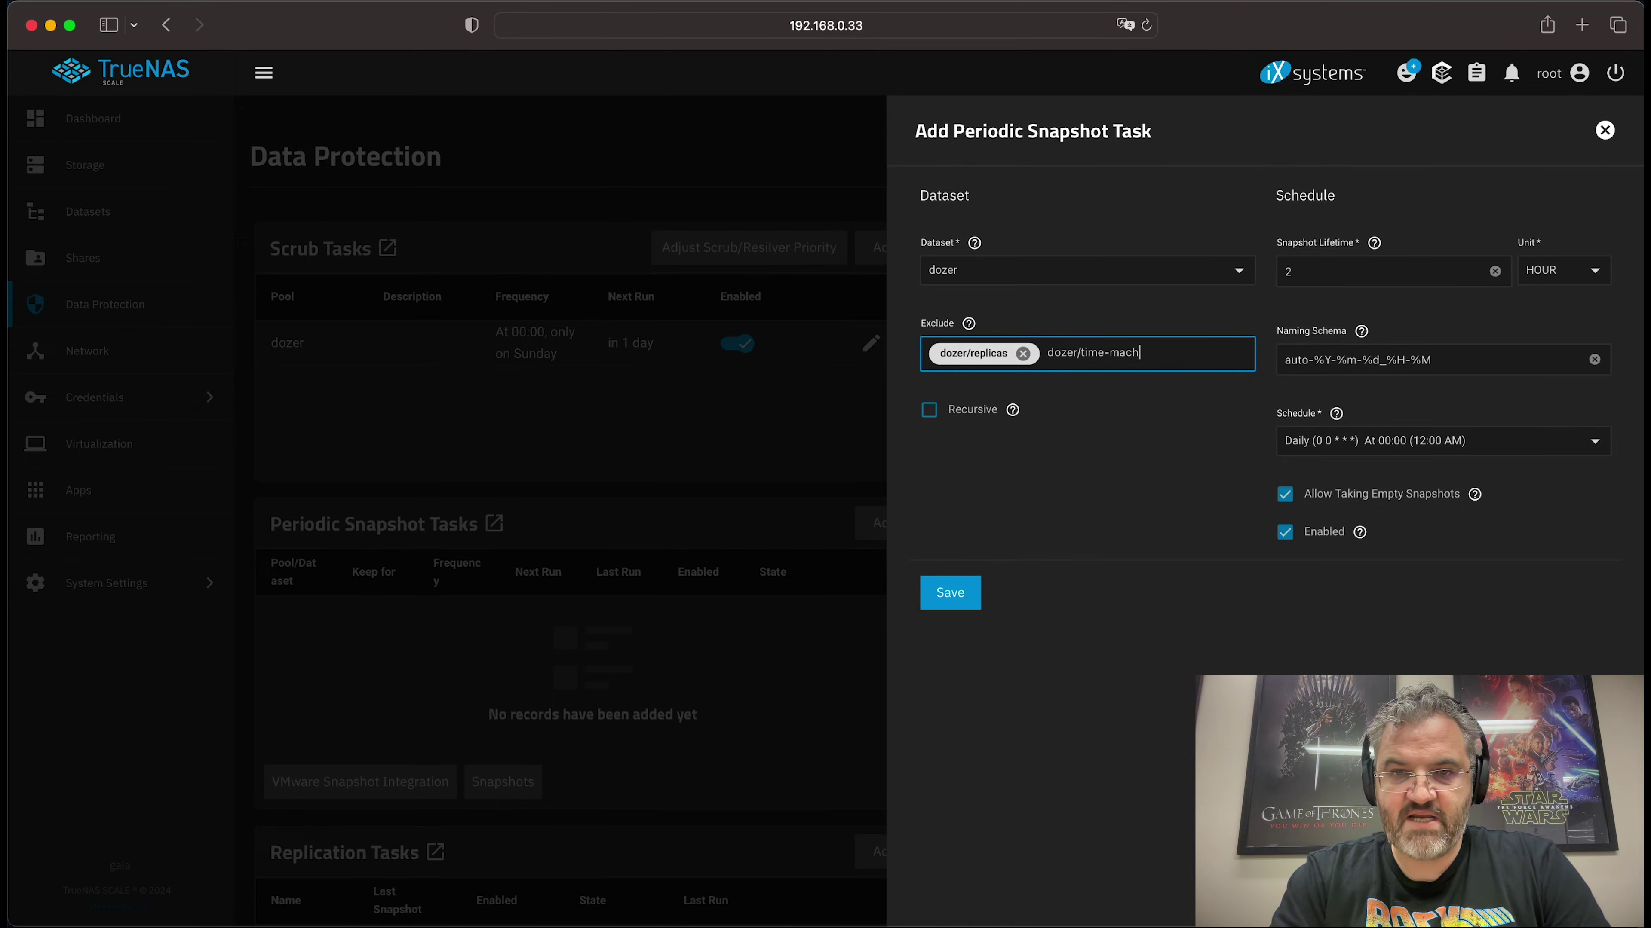
{"action": "key", "text": "Tab"}
{"action": "left_click", "coordinate": [939, 381]}
{"action": "type", "text": "doze"}
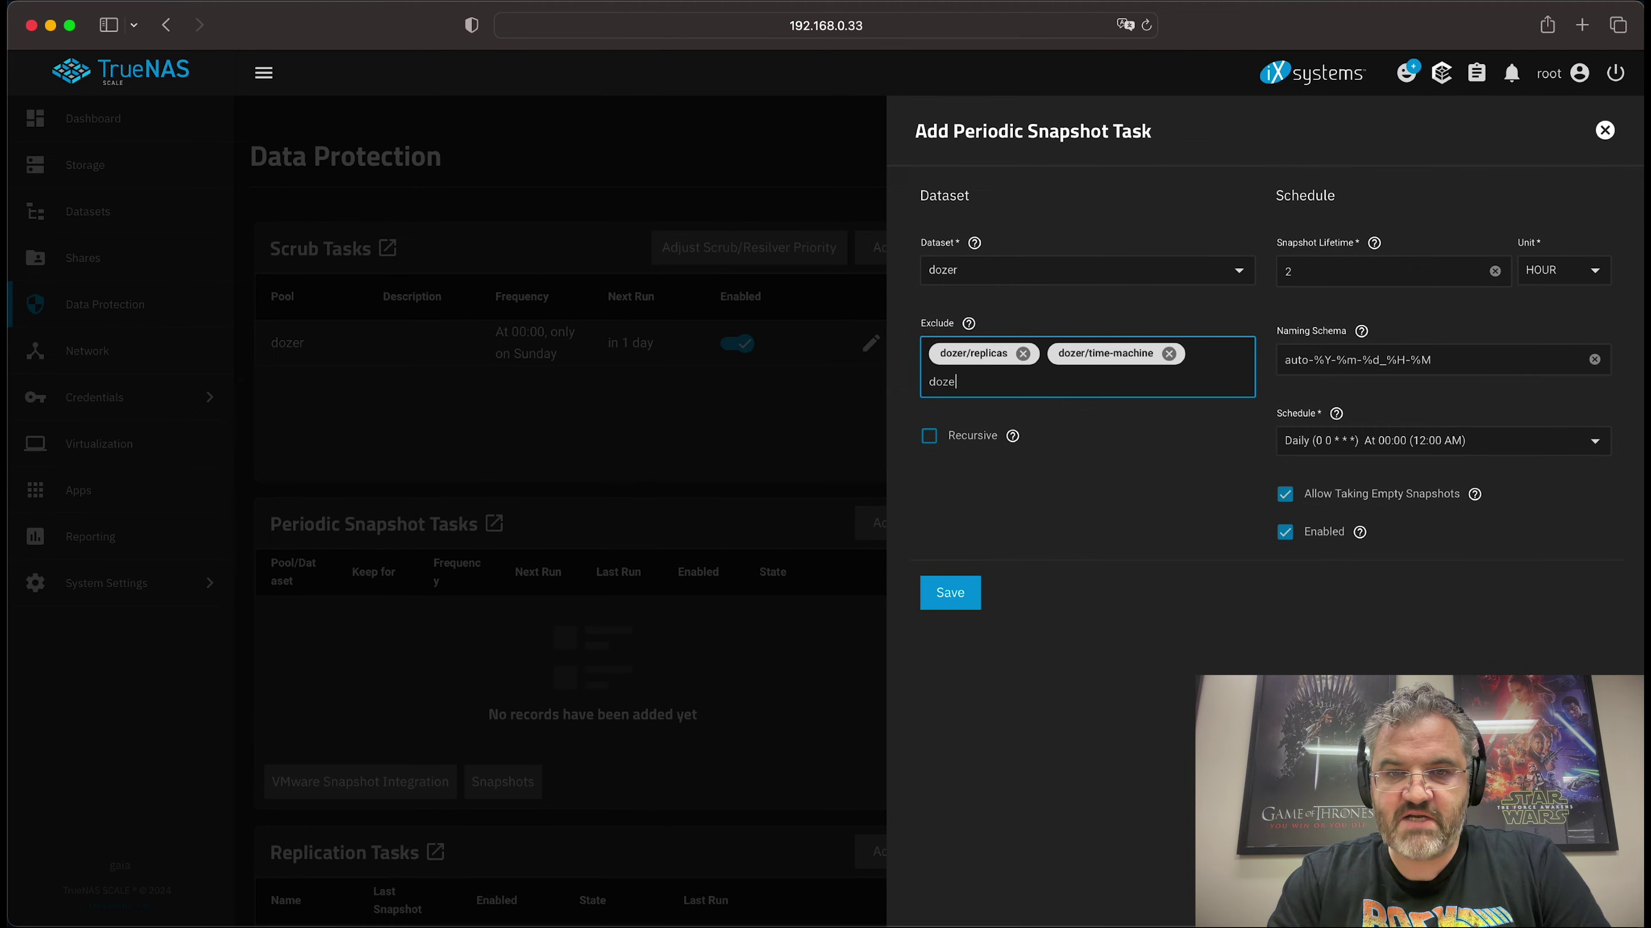
{"action": "type", "text": "r/scratch"}
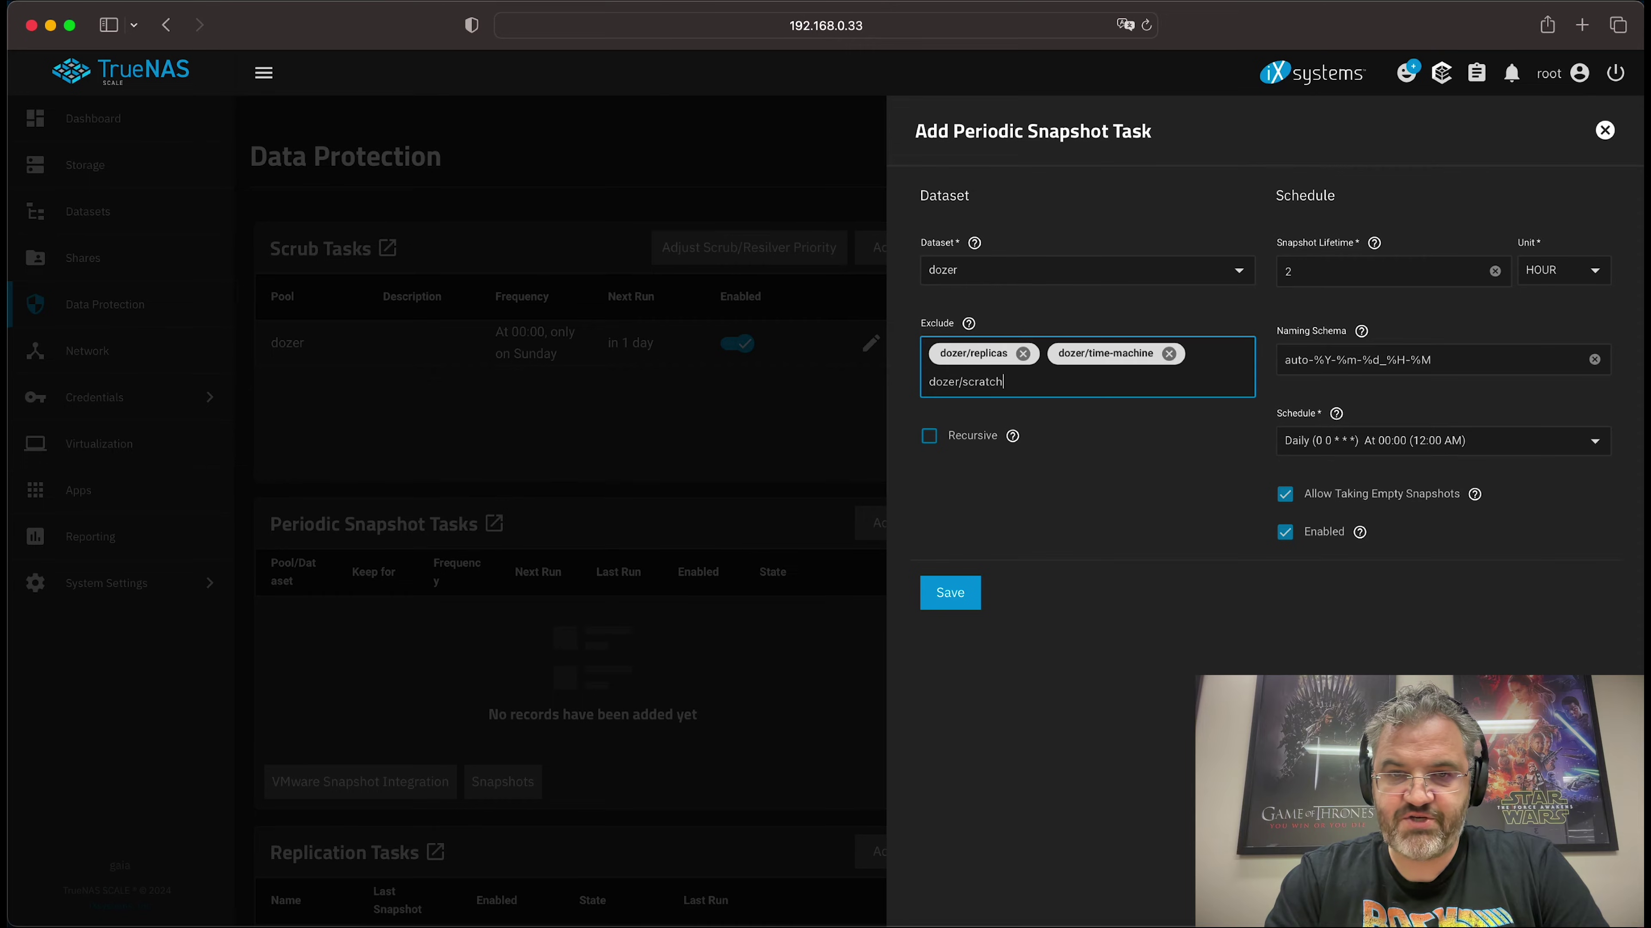
{"action": "key", "text": "Tab"}
{"action": "left_click", "coordinate": [930, 439]}
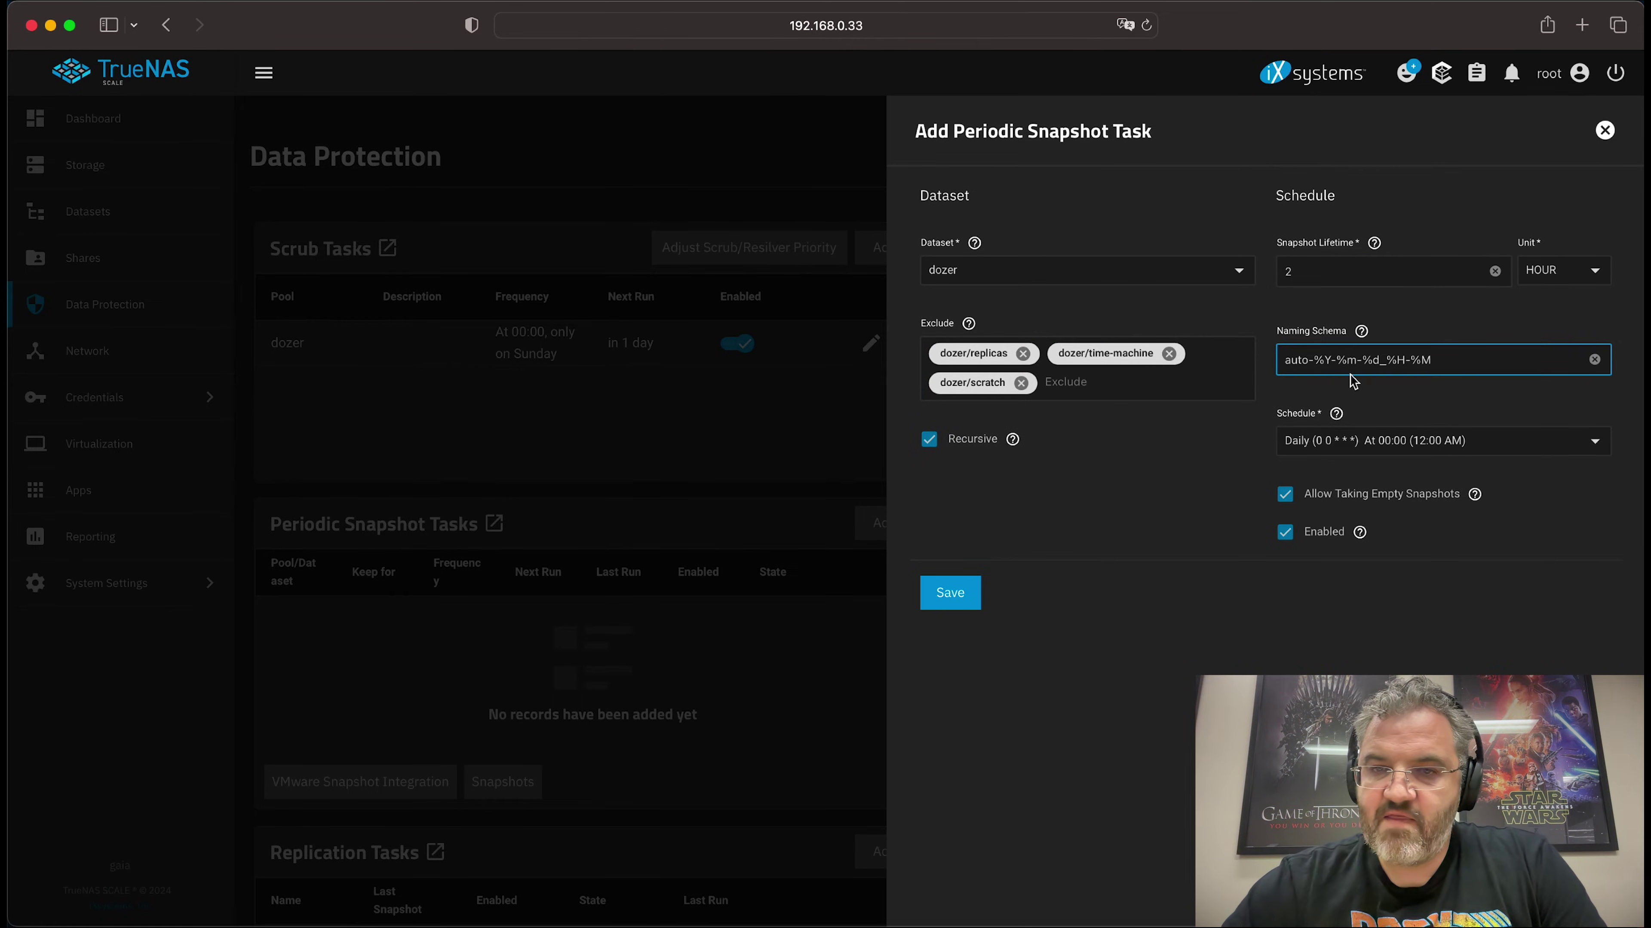
Step: Change the naming schema to gaia-minutely-%Y-%m-%d_%H-%M
{"action": "left_click", "coordinate": [1314, 360]}
{"action": "type", "text": "minutely"}
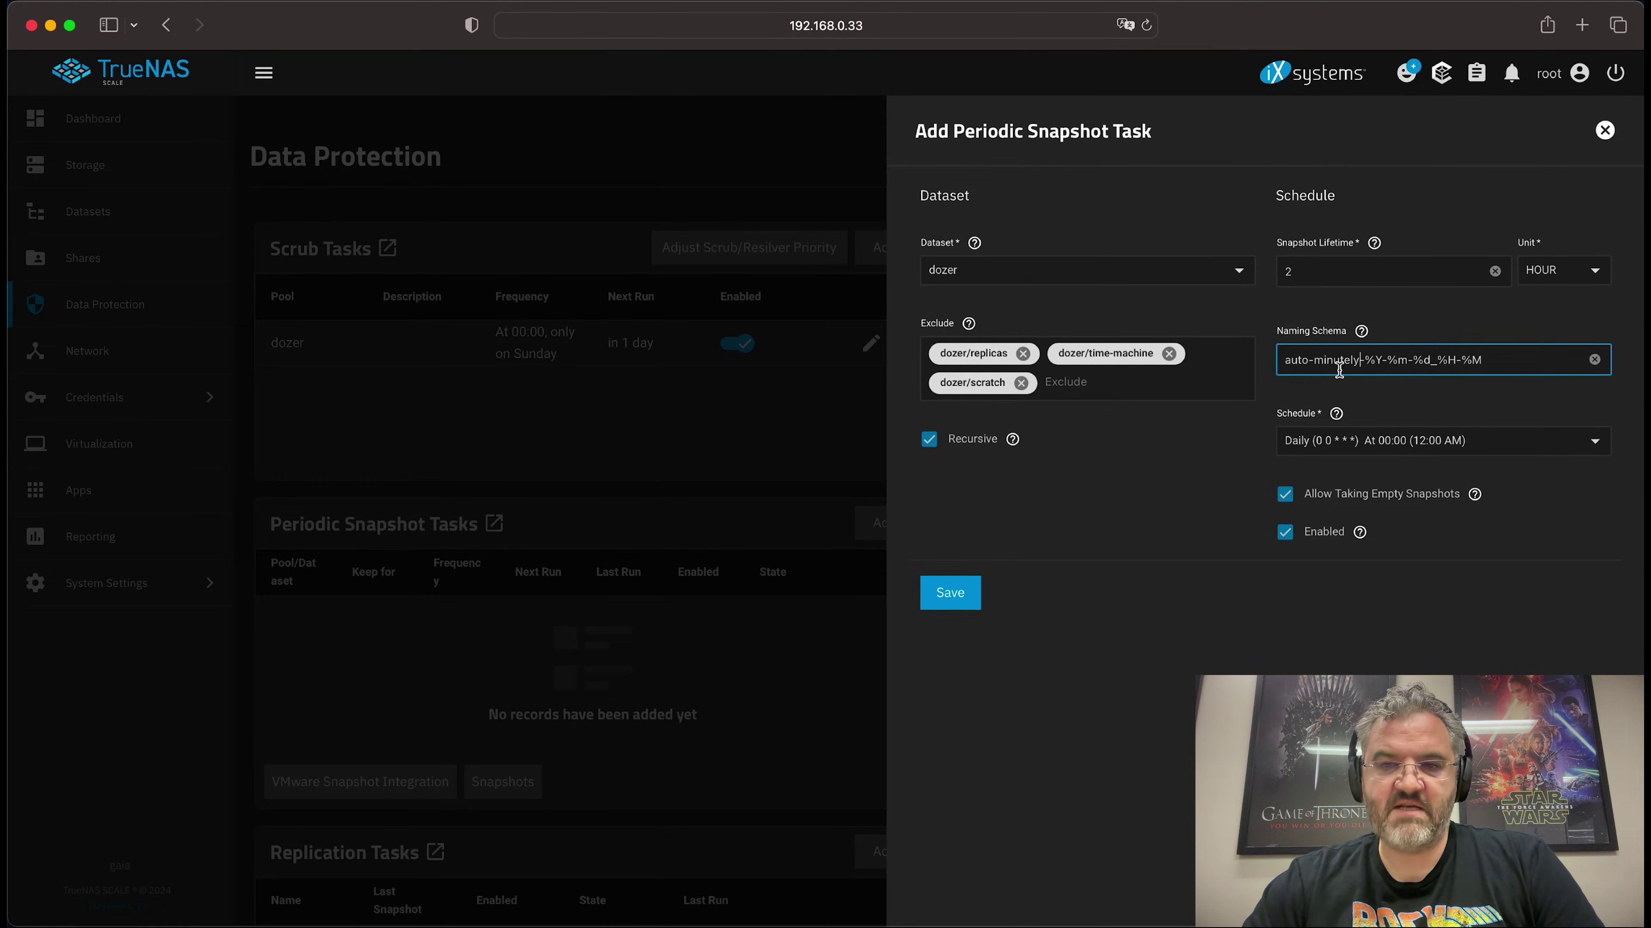
{"action": "double_click", "coordinate": [1294, 367]}
{"action": "type", "text": "gai"}
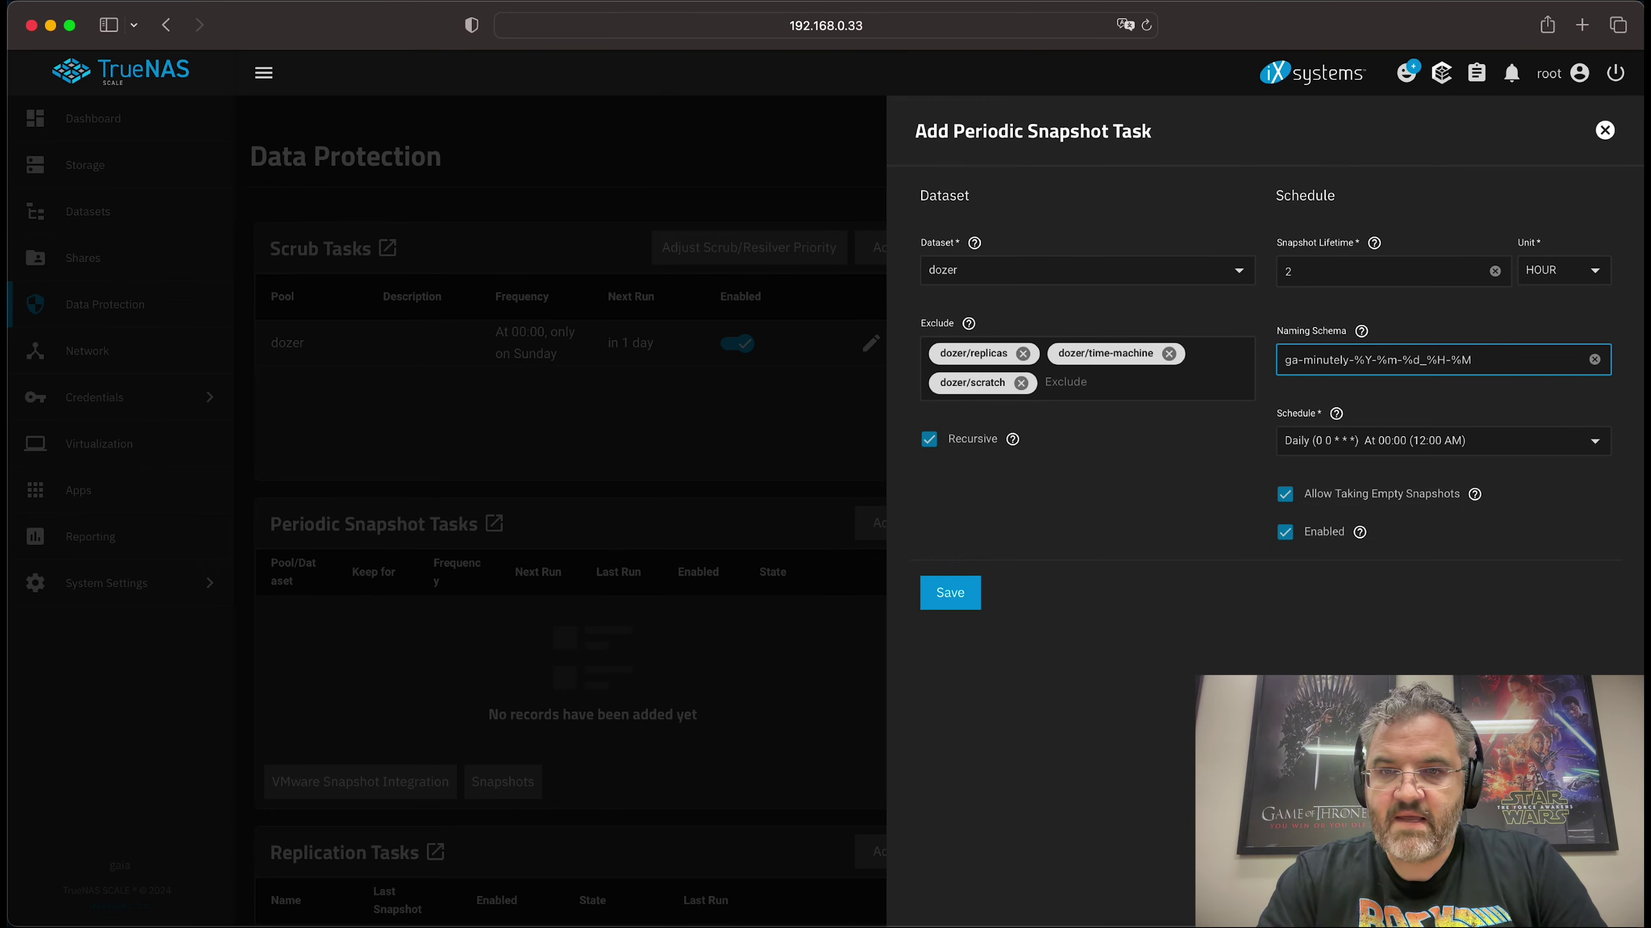
{"action": "type", "text": "a"}
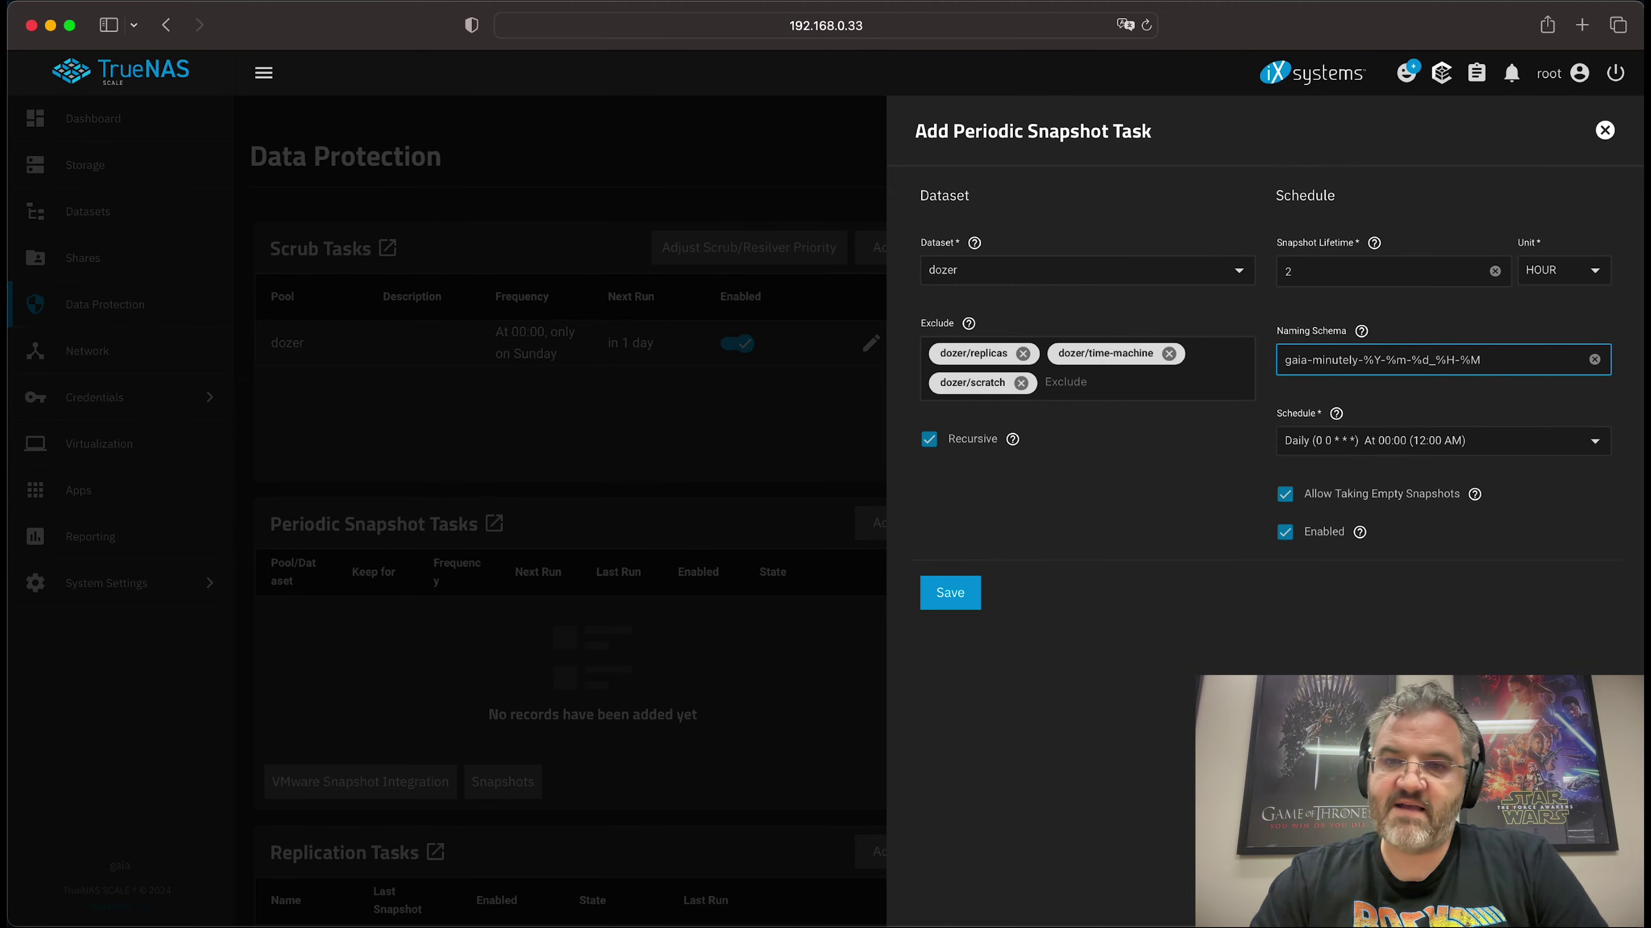
{"action": "left_click", "coordinate": [1345, 452]}
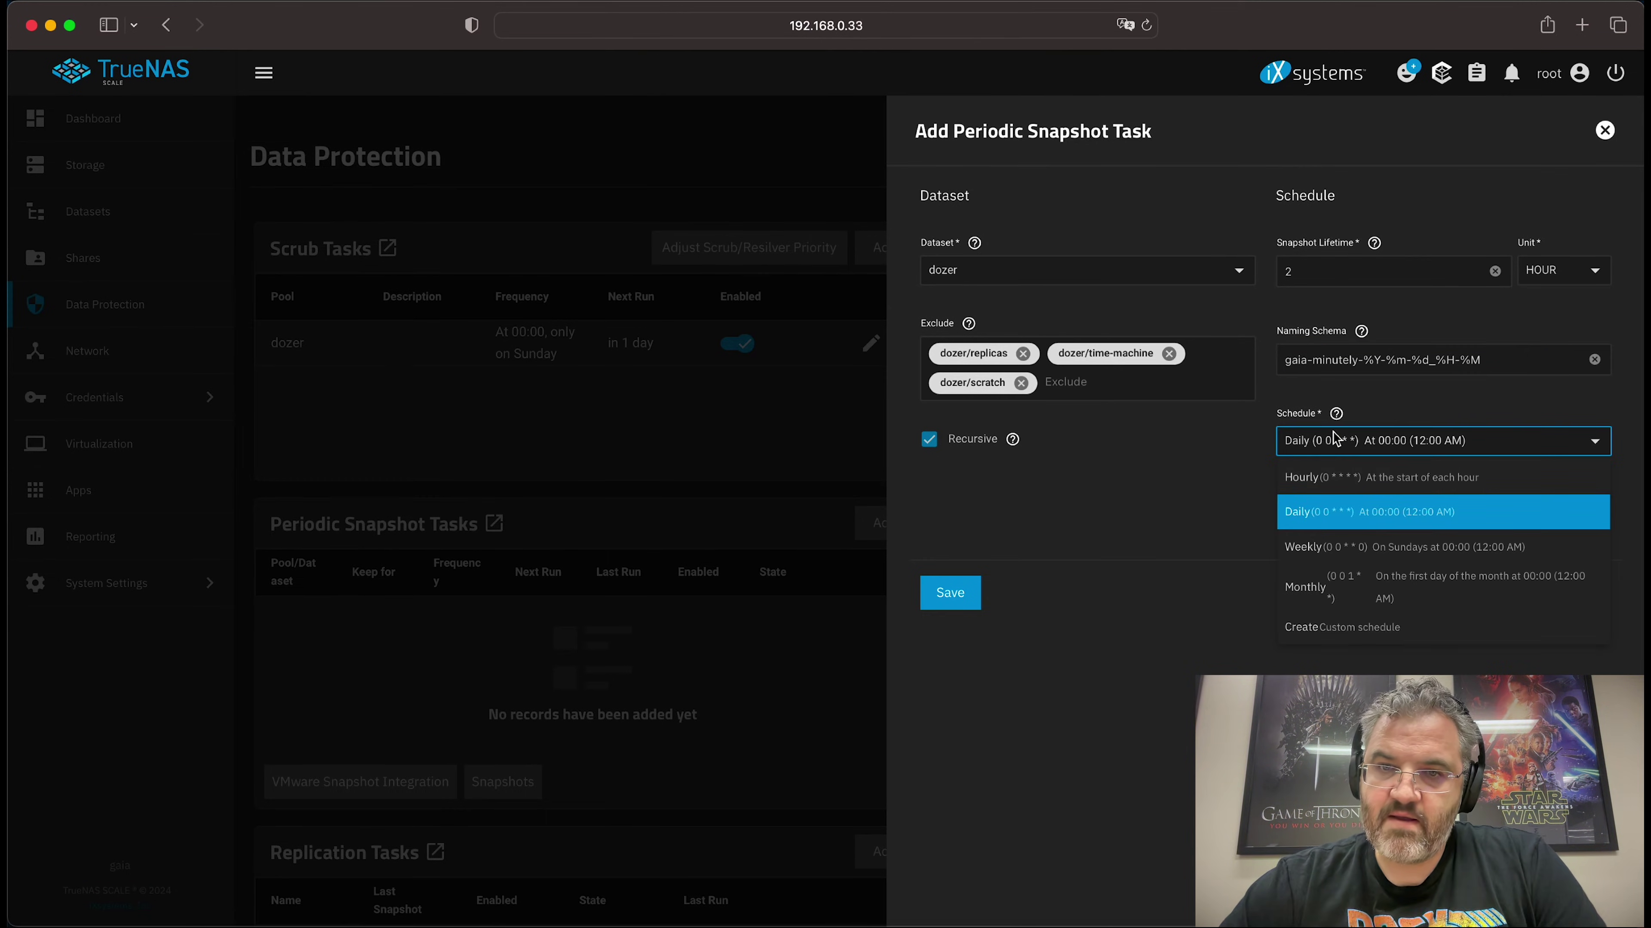
Step: Set a custom */10 * * * * schedule so the task runs every 10 minutes
{"action": "left_click", "coordinate": [1343, 455]}
{"action": "left_click", "coordinate": [1336, 451]}
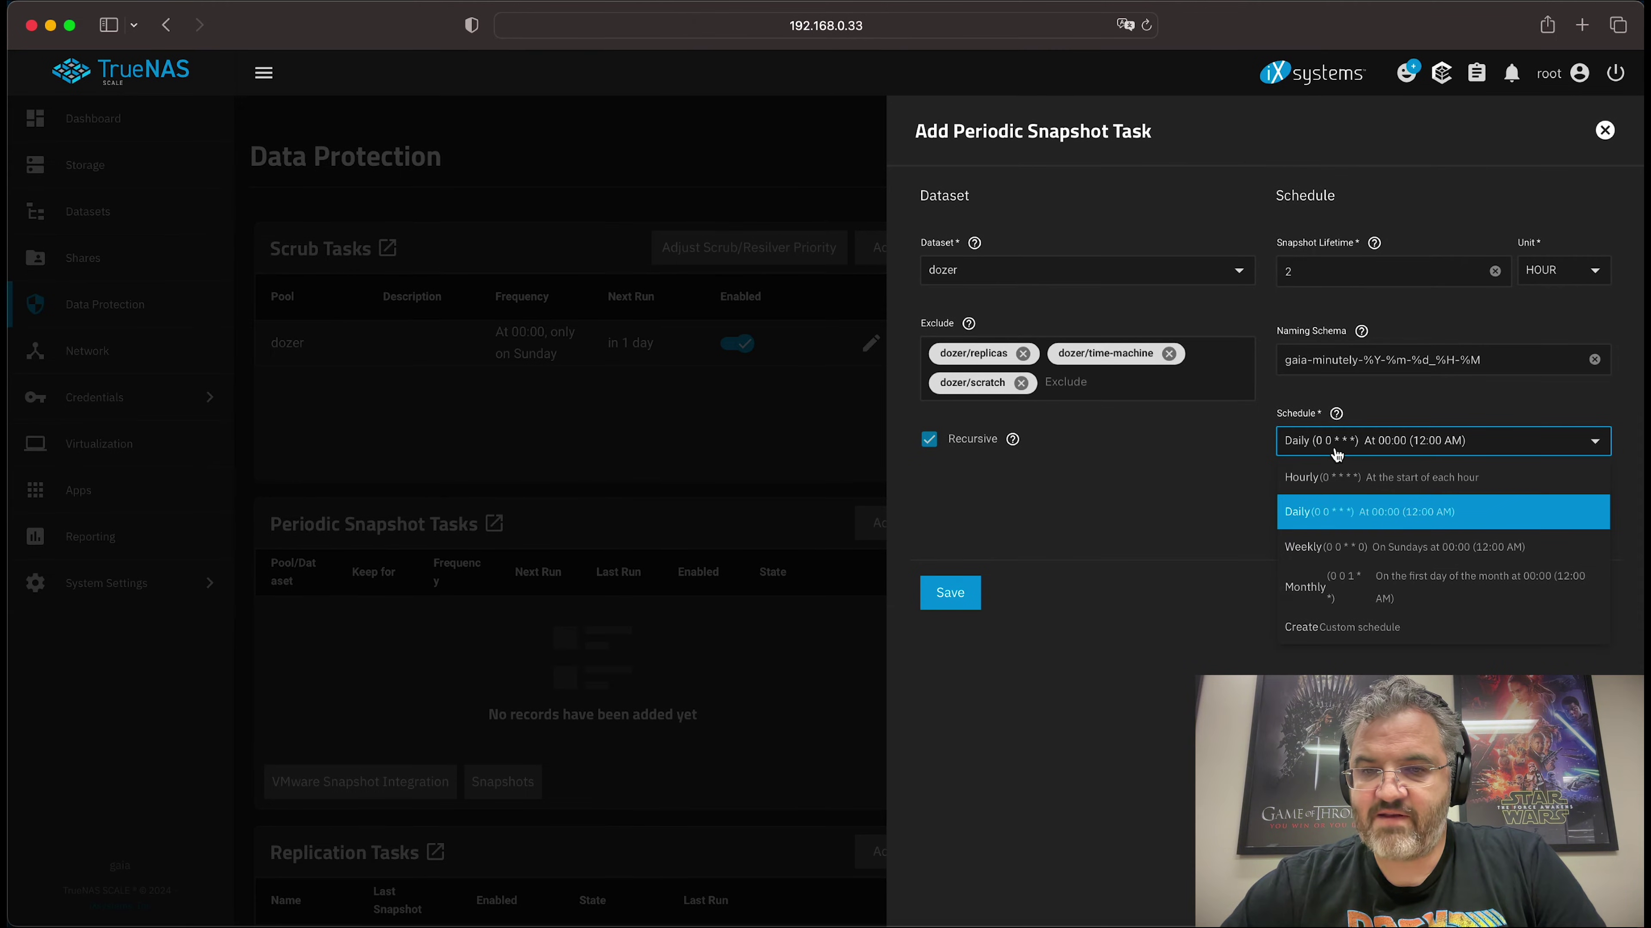
{"action": "left_click", "coordinate": [1348, 639]}
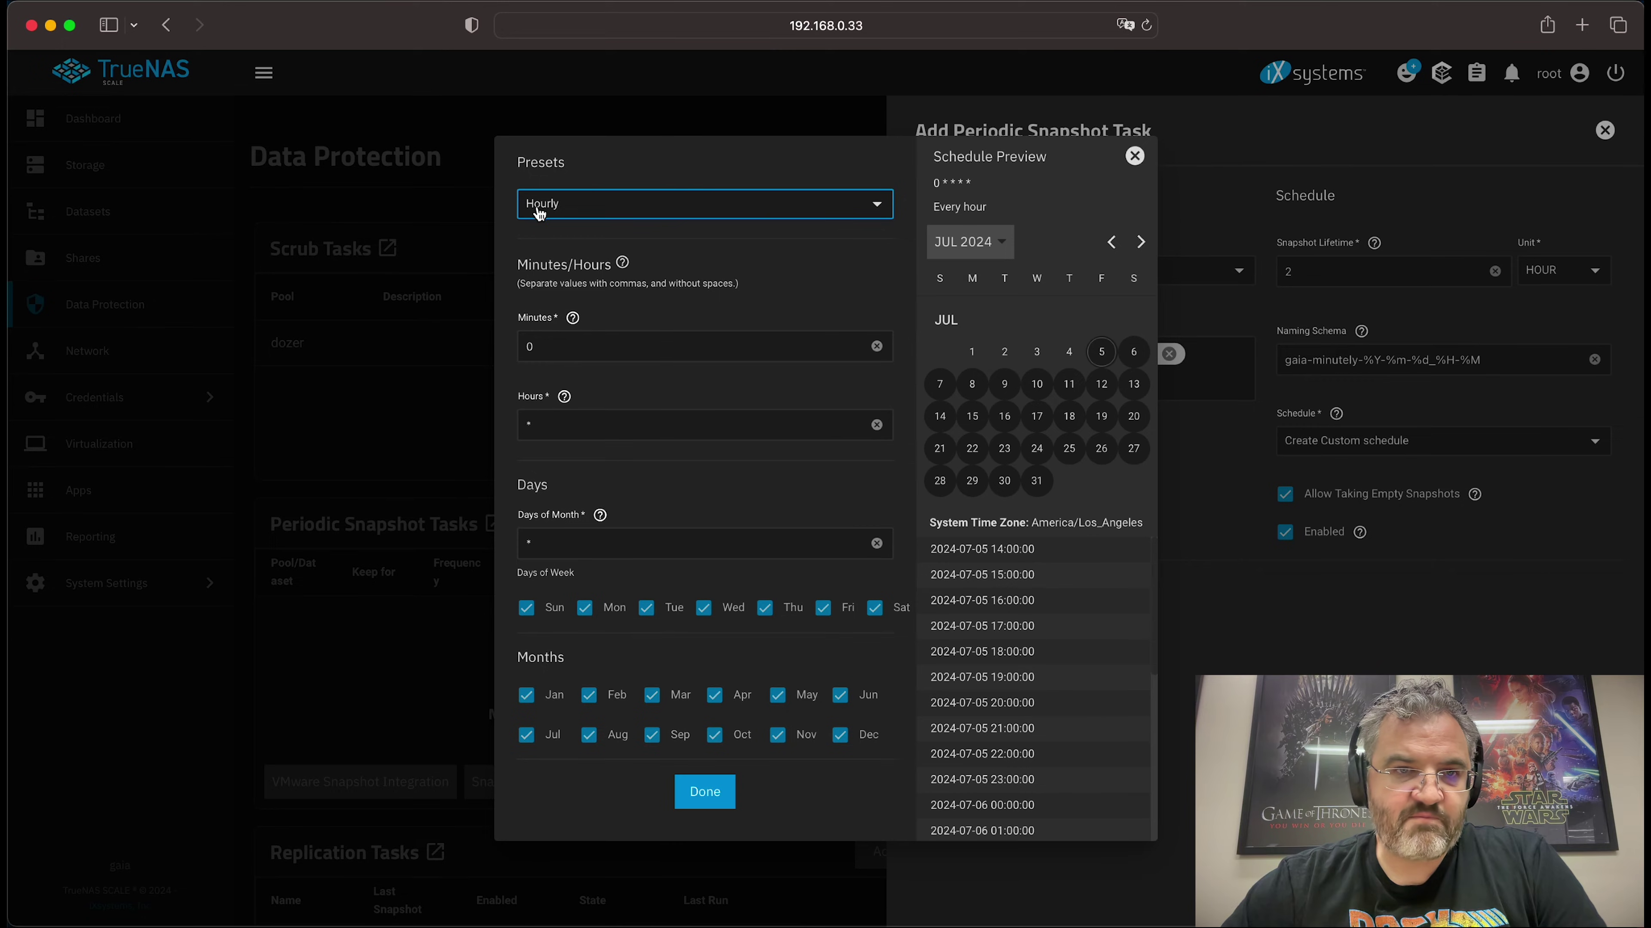
{"action": "left_click_drag", "start_coordinate": [556, 346], "coordinate": [501, 348]}
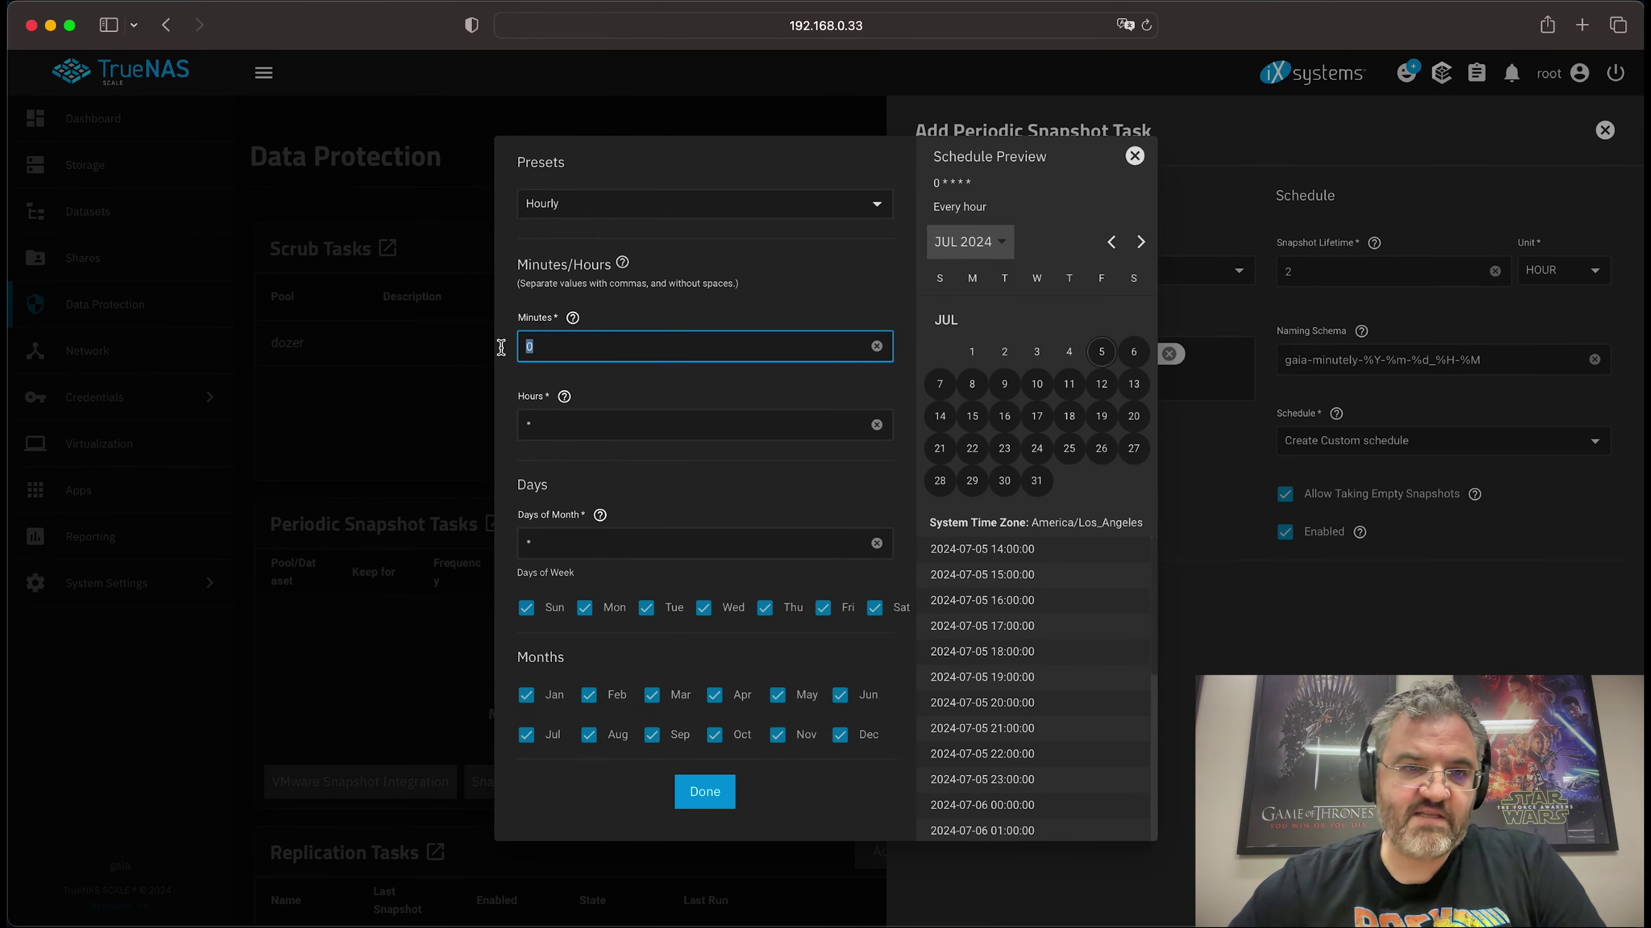
{"action": "type", "text": "*"}
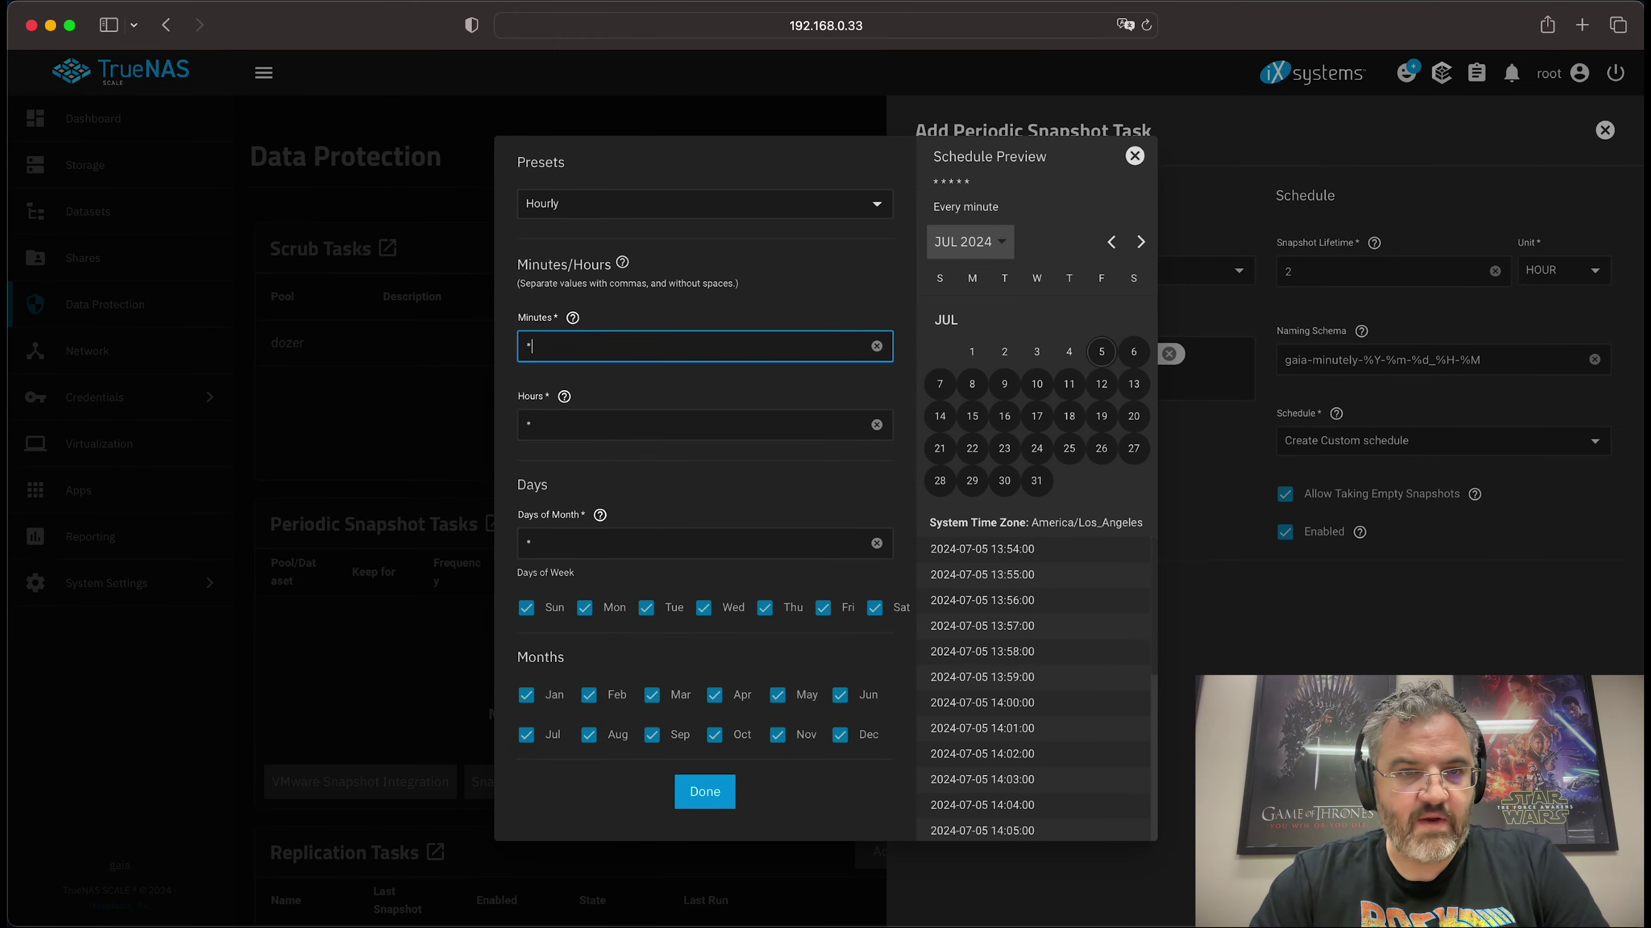
{"action": "type", "text": "/10"}
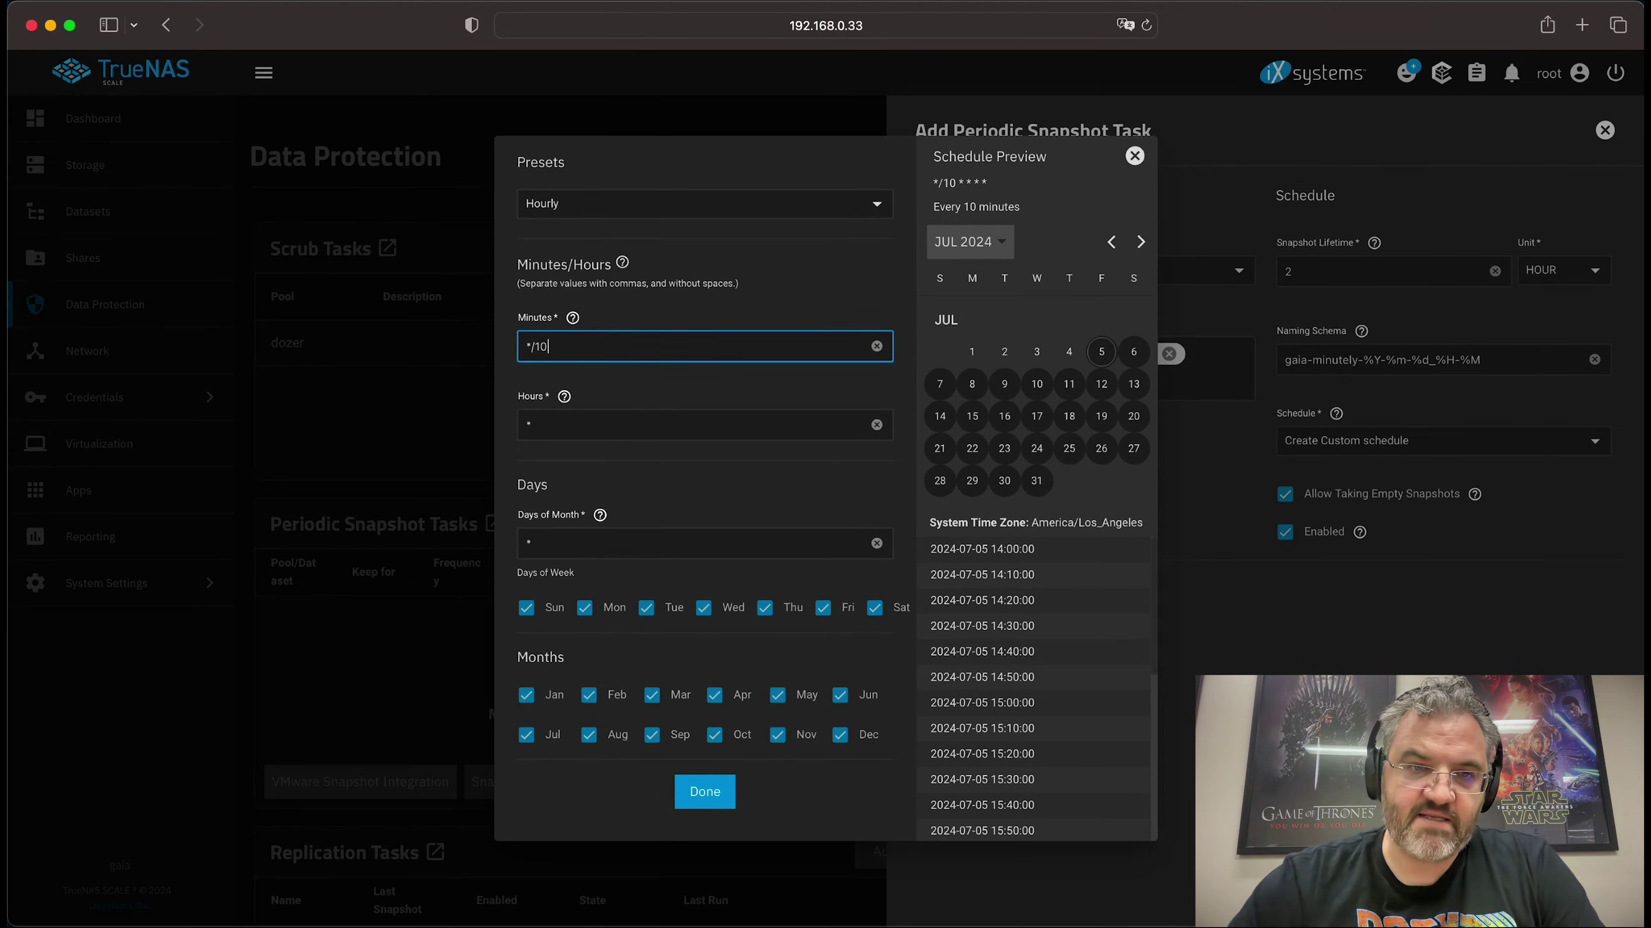
{"action": "left_click", "coordinate": [713, 800]}
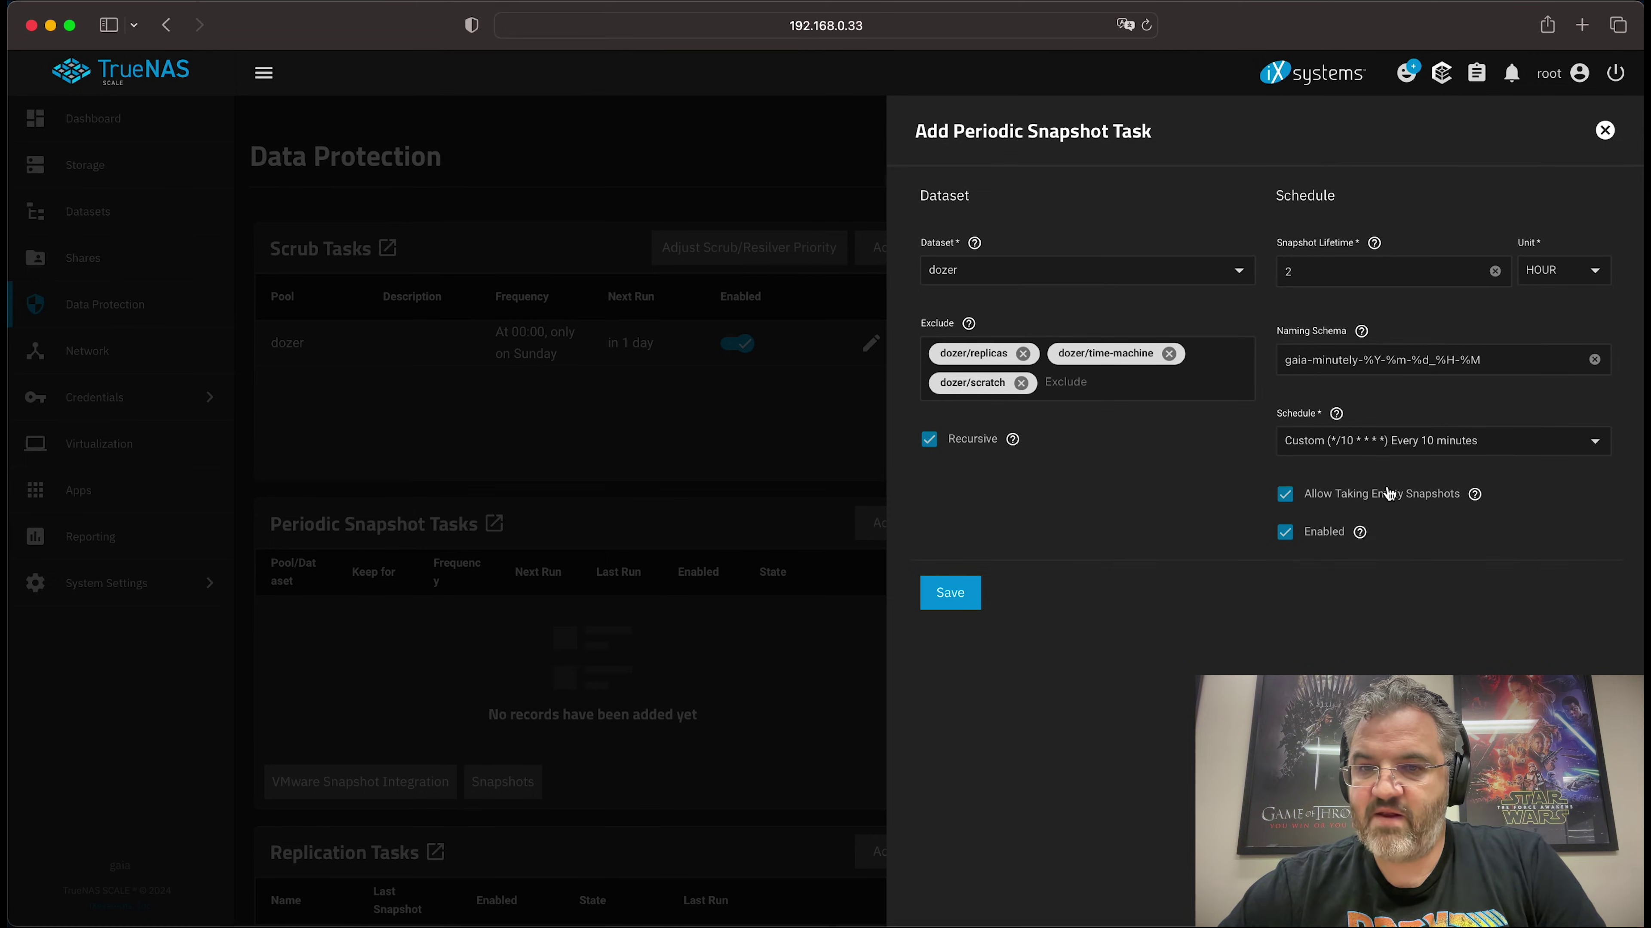
Step: Disallow empty snapshots and save the 10-minute dozer snapshot task
{"action": "left_click", "coordinate": [1287, 497]}
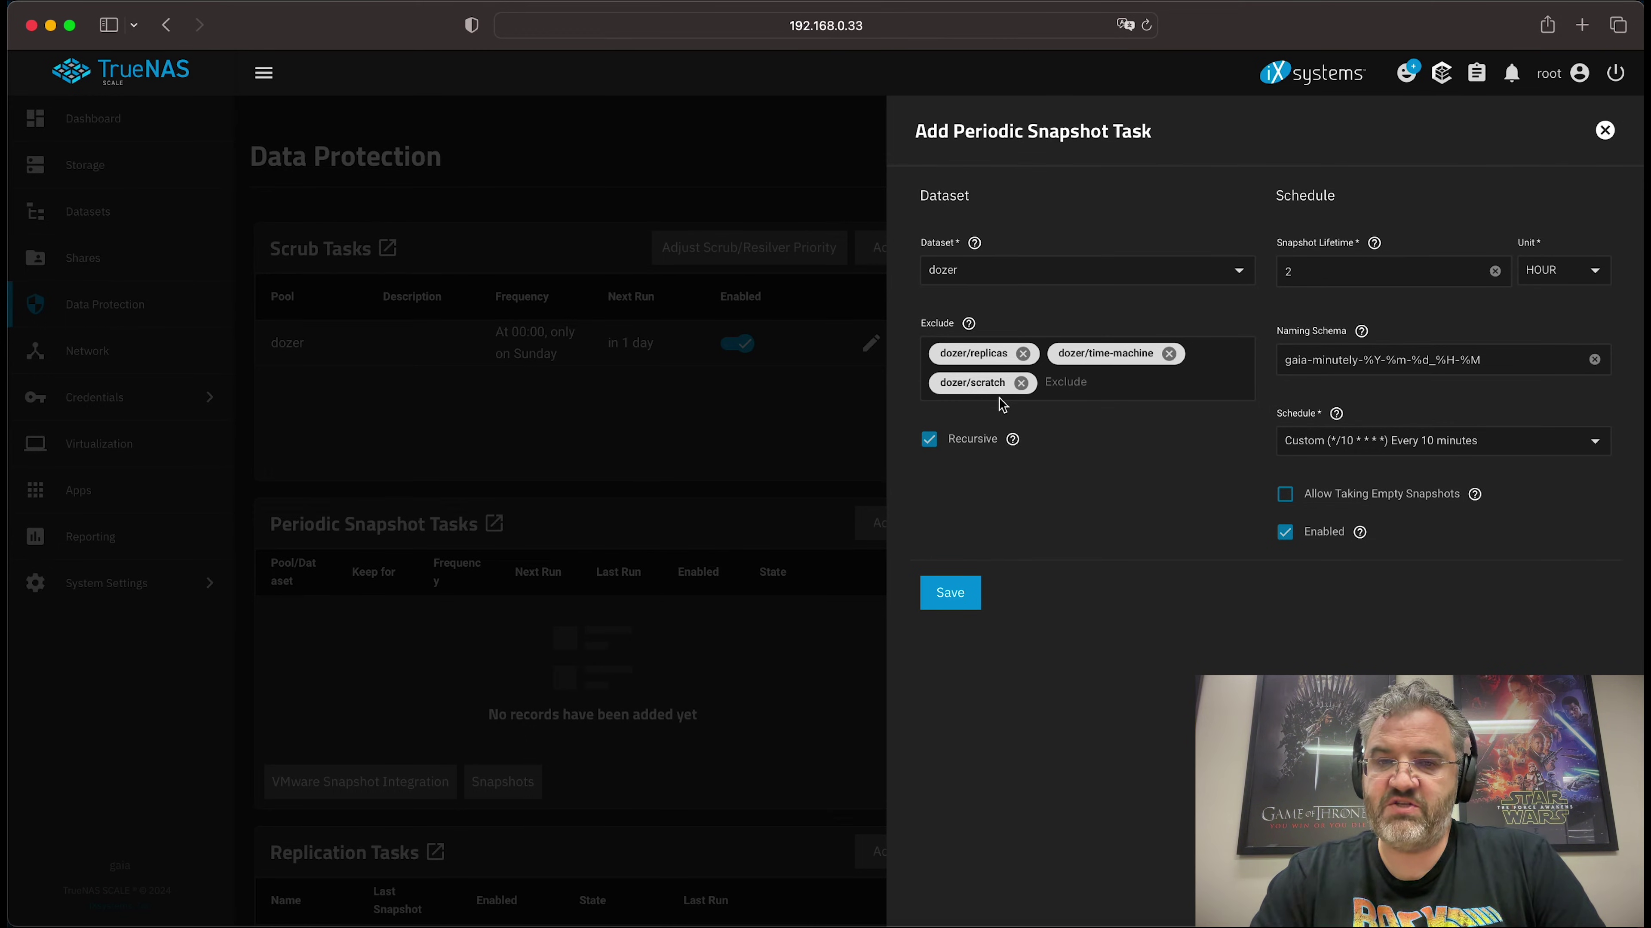
{"action": "left_click", "coordinate": [954, 595]}
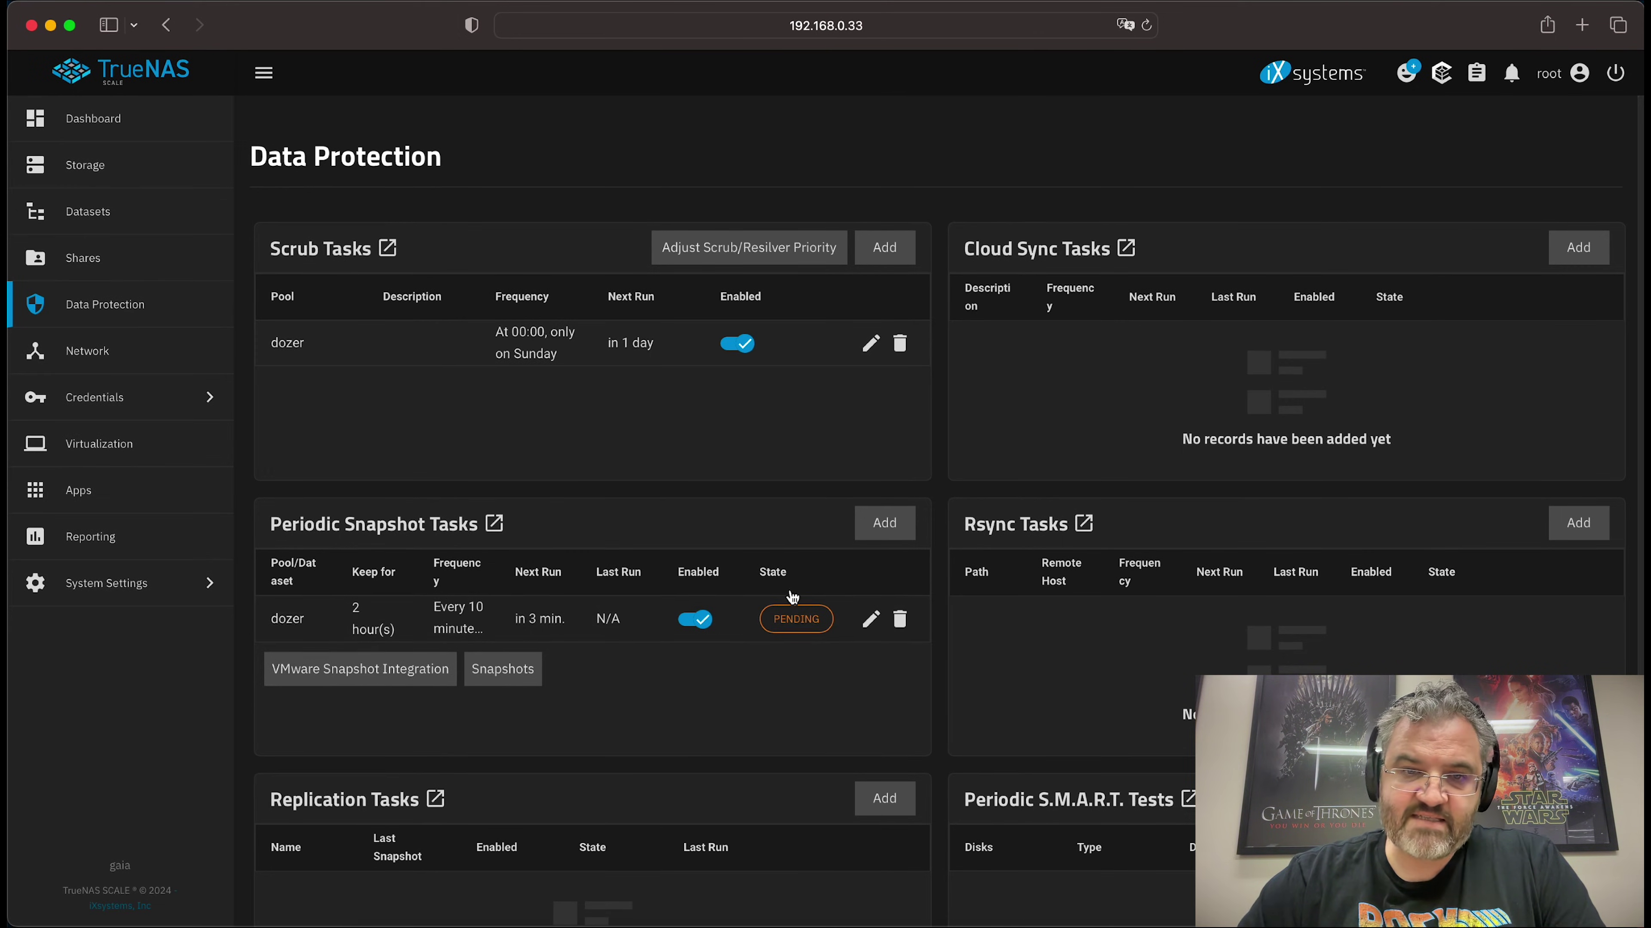
Step: Add another snapshot task for dozer with the lifetime unit set to DAY
{"action": "left_click", "coordinate": [885, 538]}
{"action": "left_click", "coordinate": [1002, 265]}
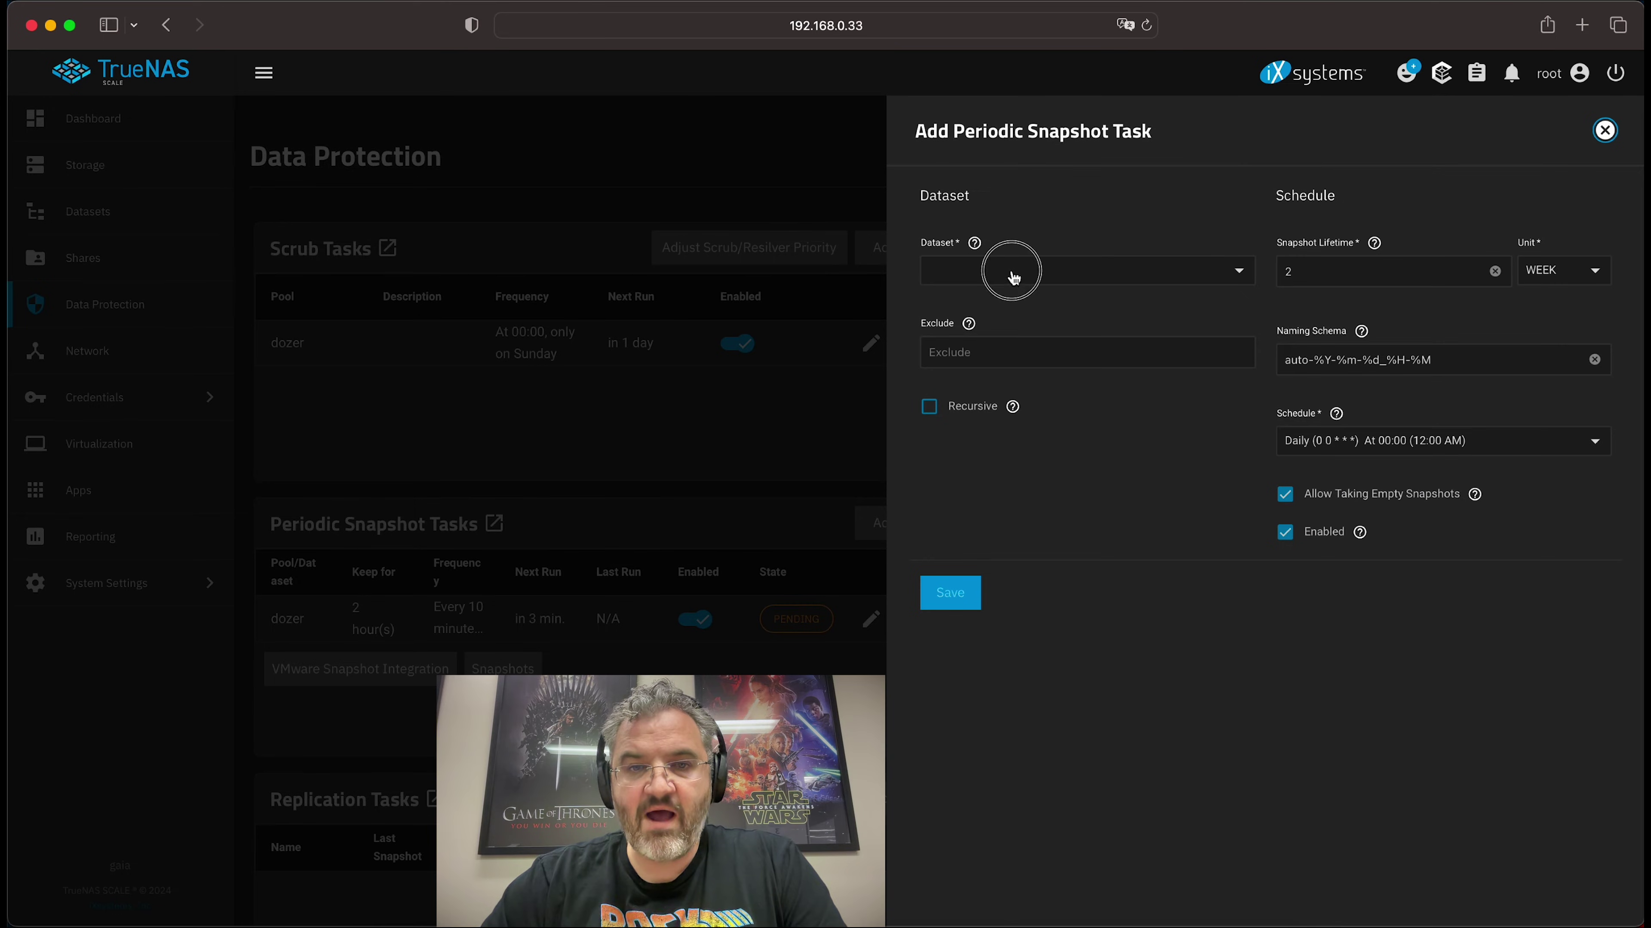
{"action": "left_click", "coordinate": [982, 313]}
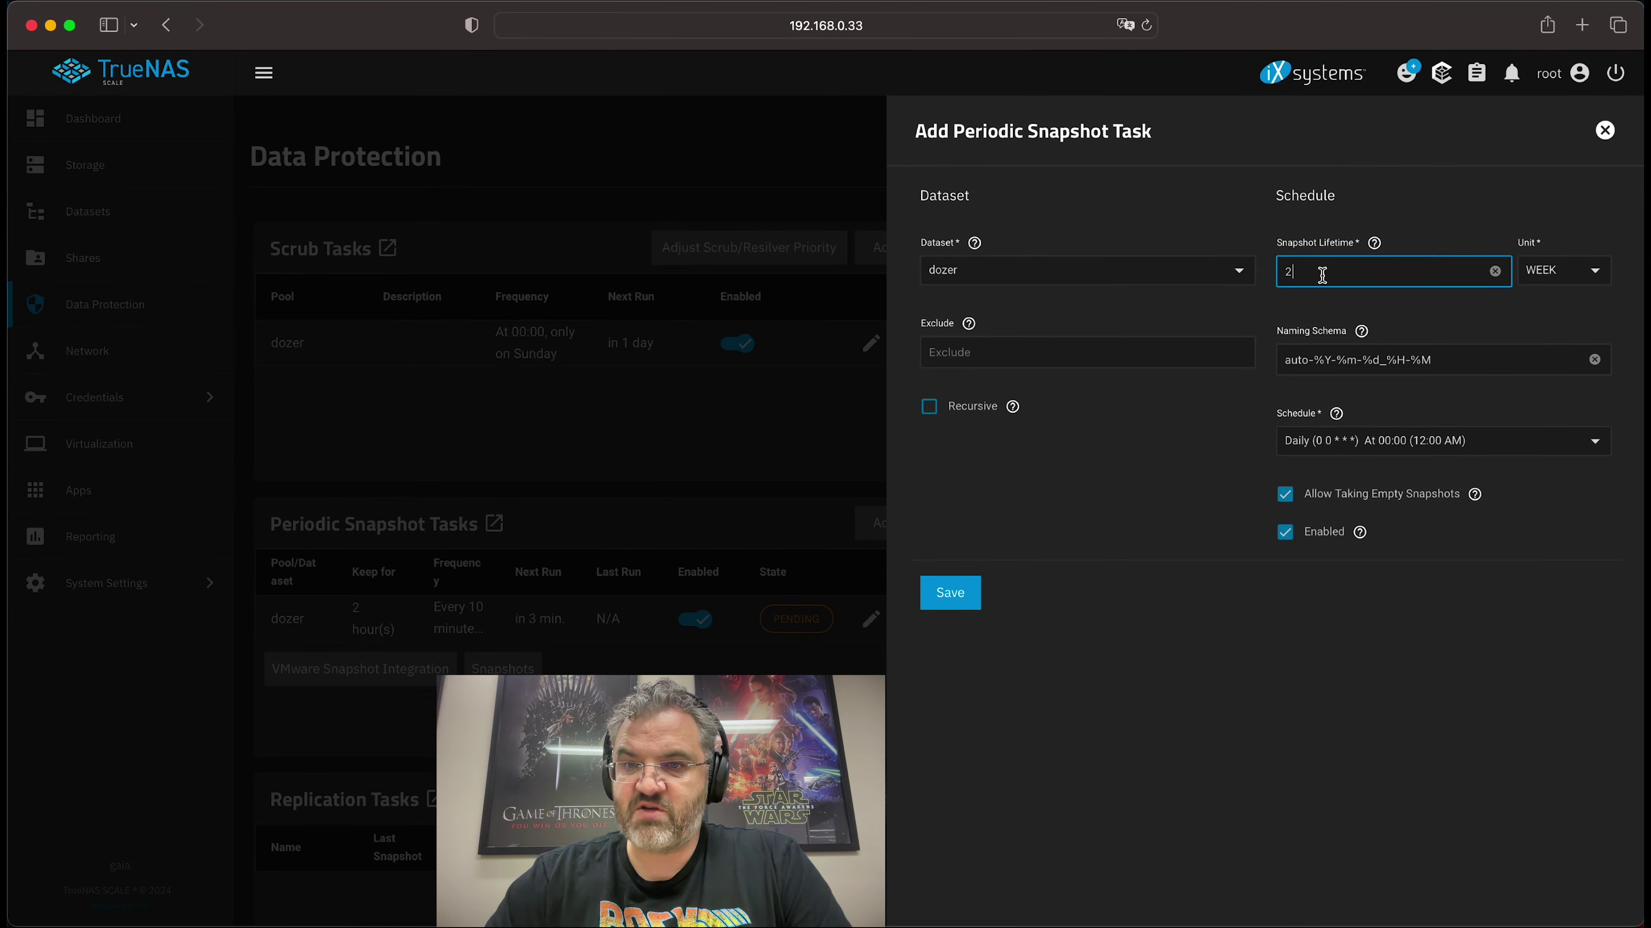
{"action": "left_click", "coordinate": [1583, 280]}
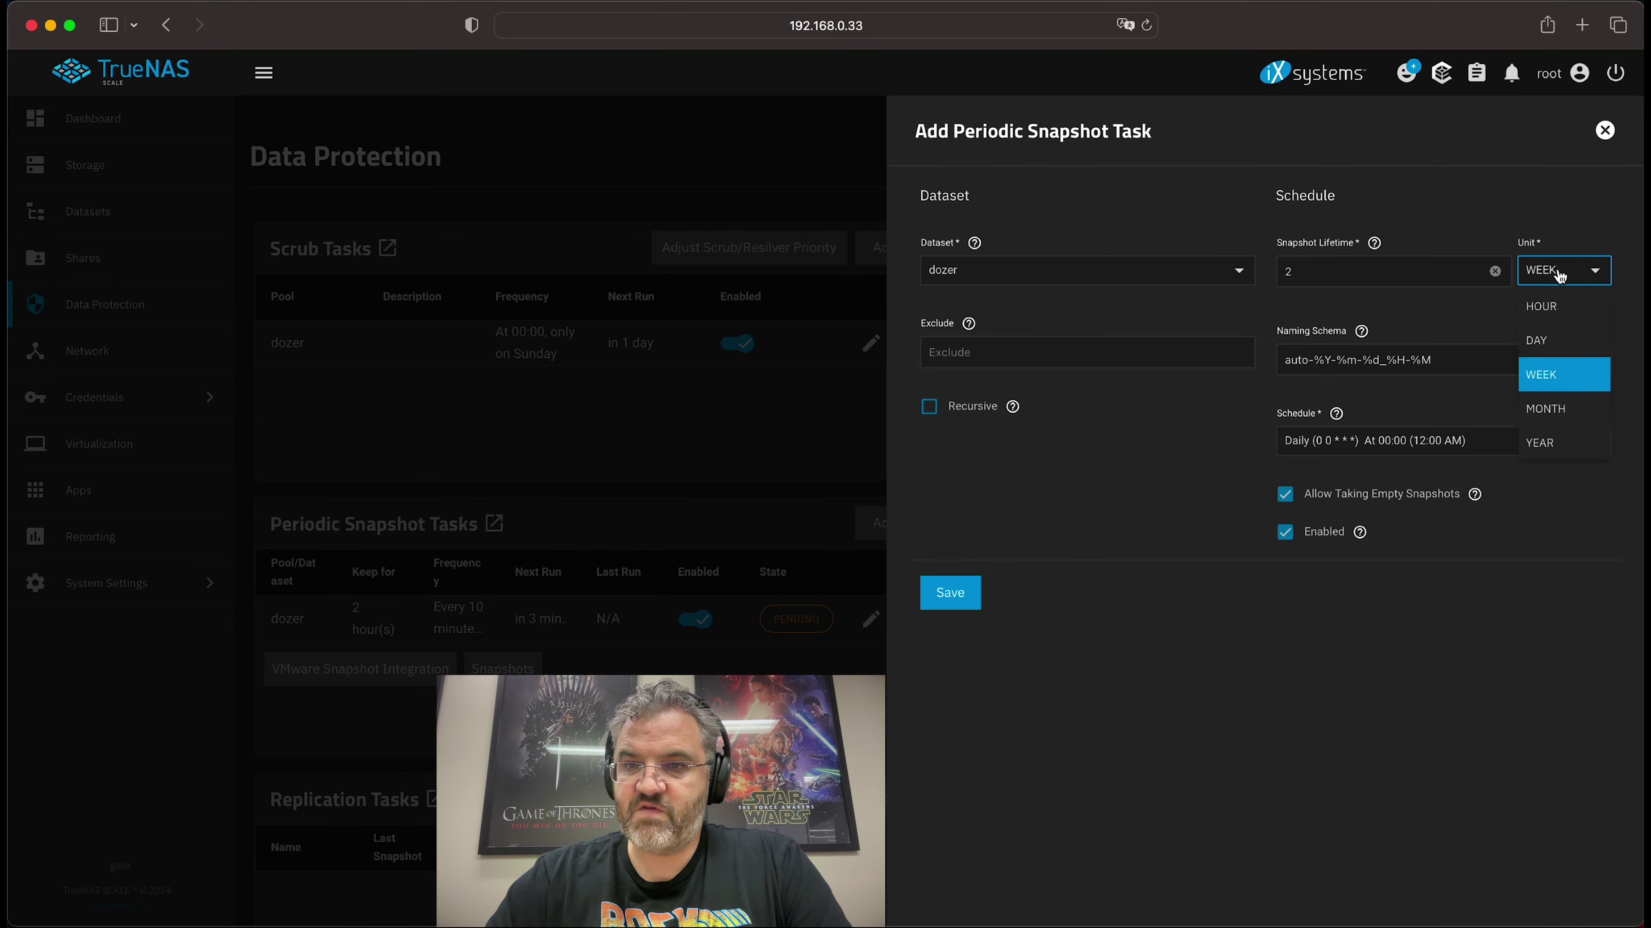
{"action": "left_click", "coordinate": [1554, 345]}
Step: Exclude dozer/replicas, dozer/time-machine and dozer/scratch, and make the task recursive
{"action": "left_click", "coordinate": [1114, 349]}
{"action": "type", "text": "dozer"}
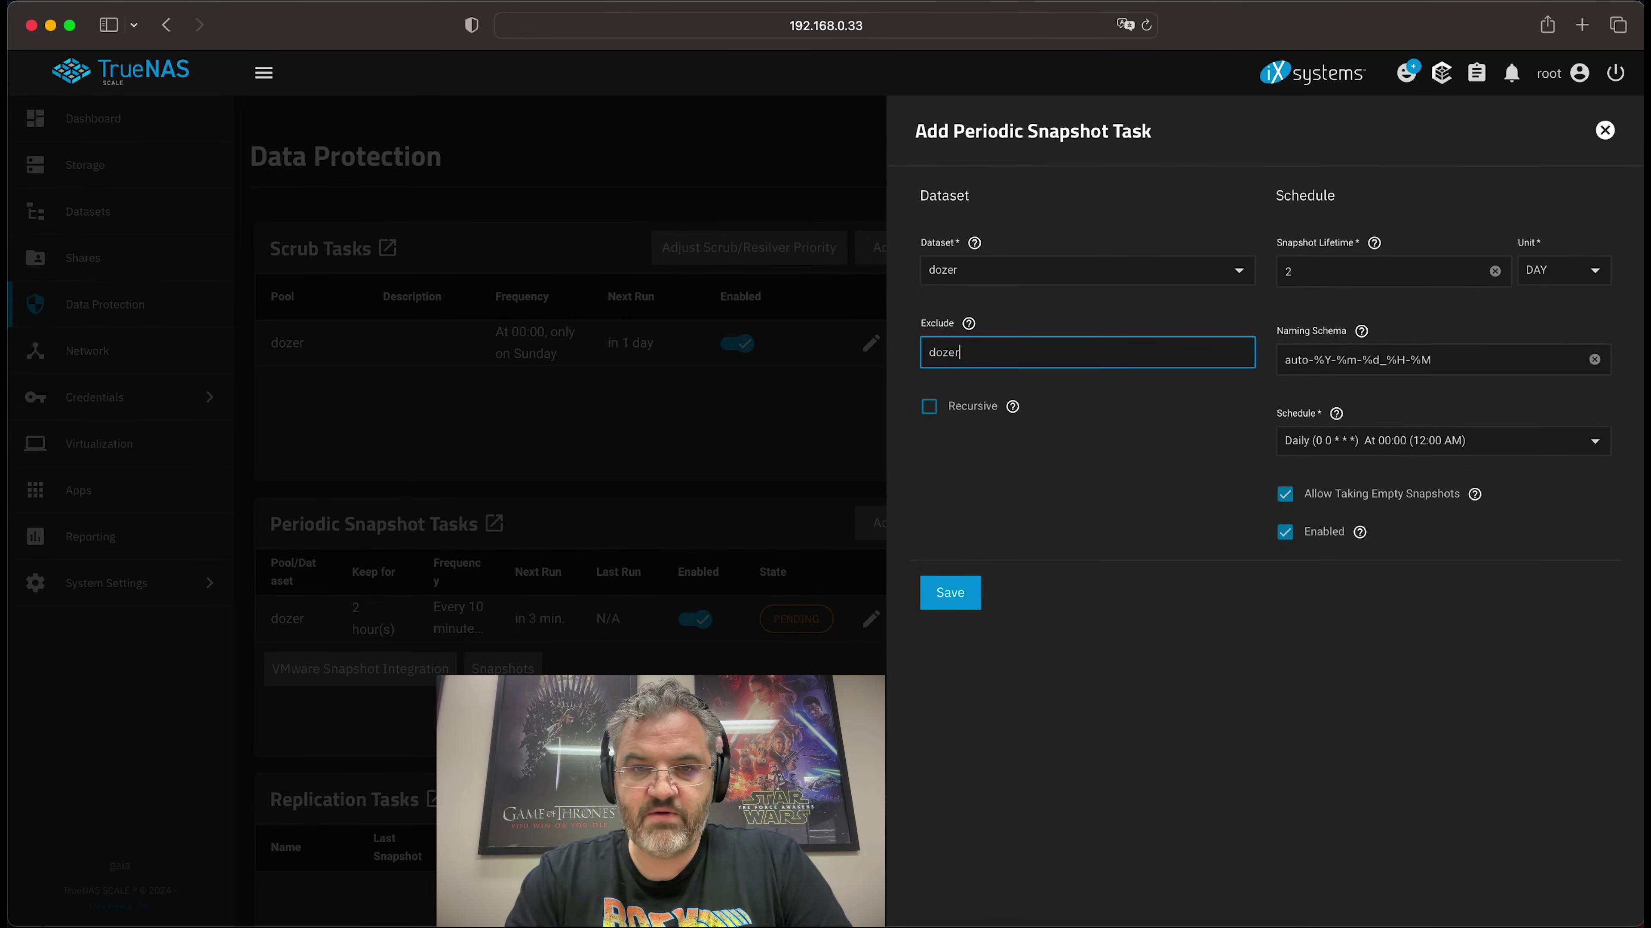
{"action": "type", "text": "/replicas"}
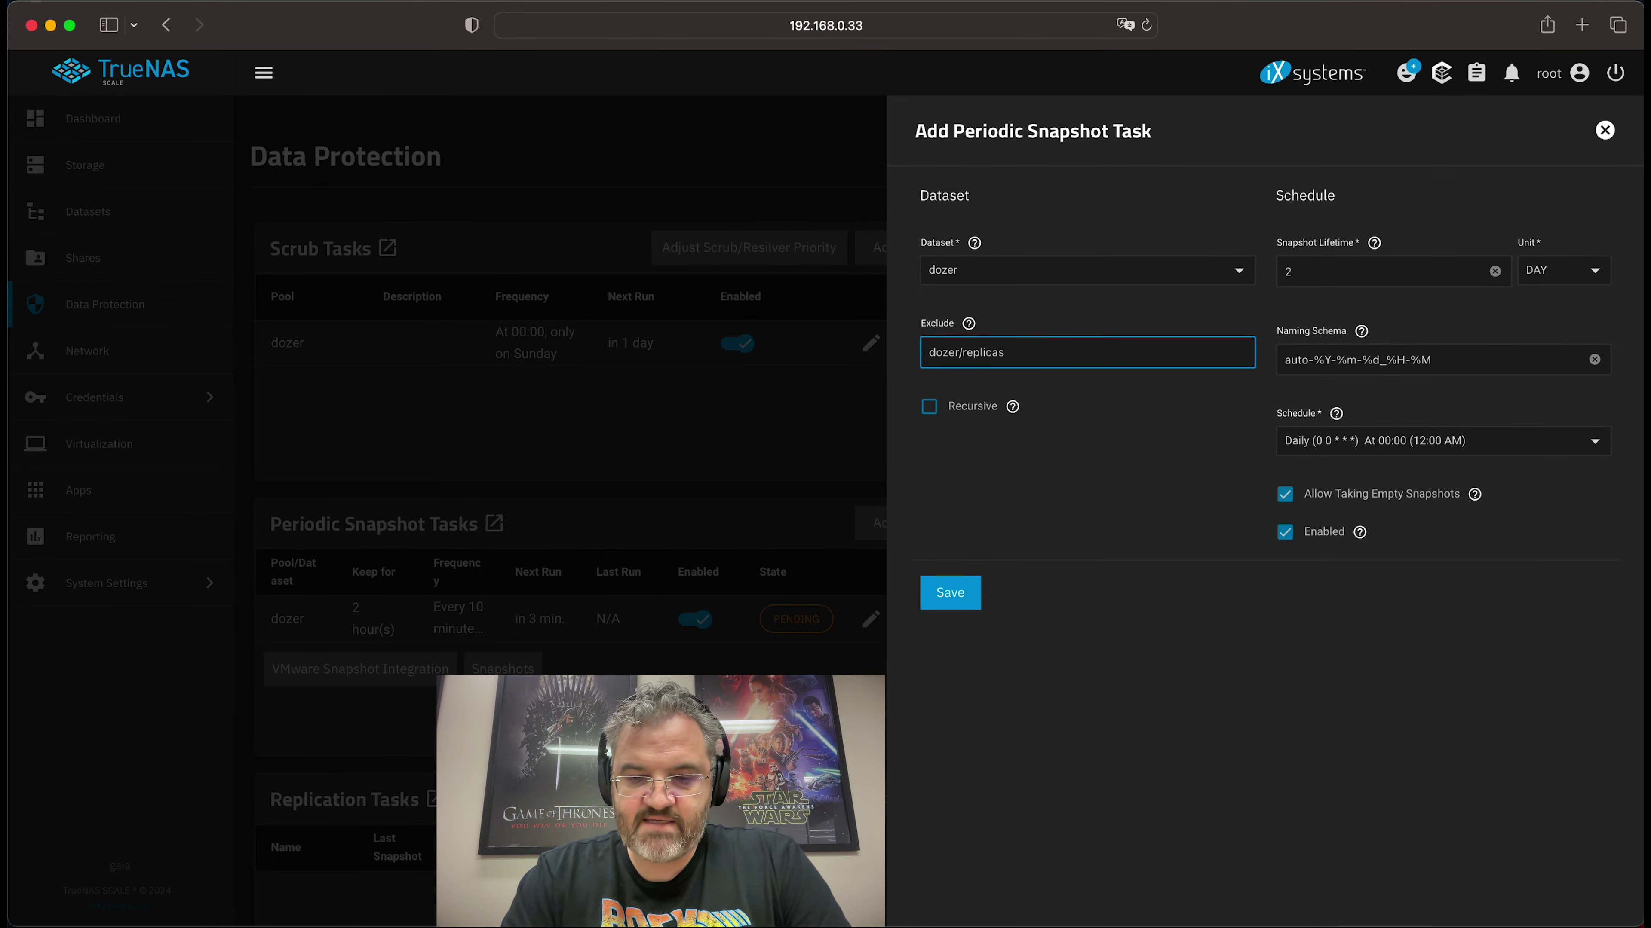
{"action": "key", "text": "Tab"}
{"action": "left_click", "coordinate": [1104, 355]}
{"action": "type", "text": "do"}
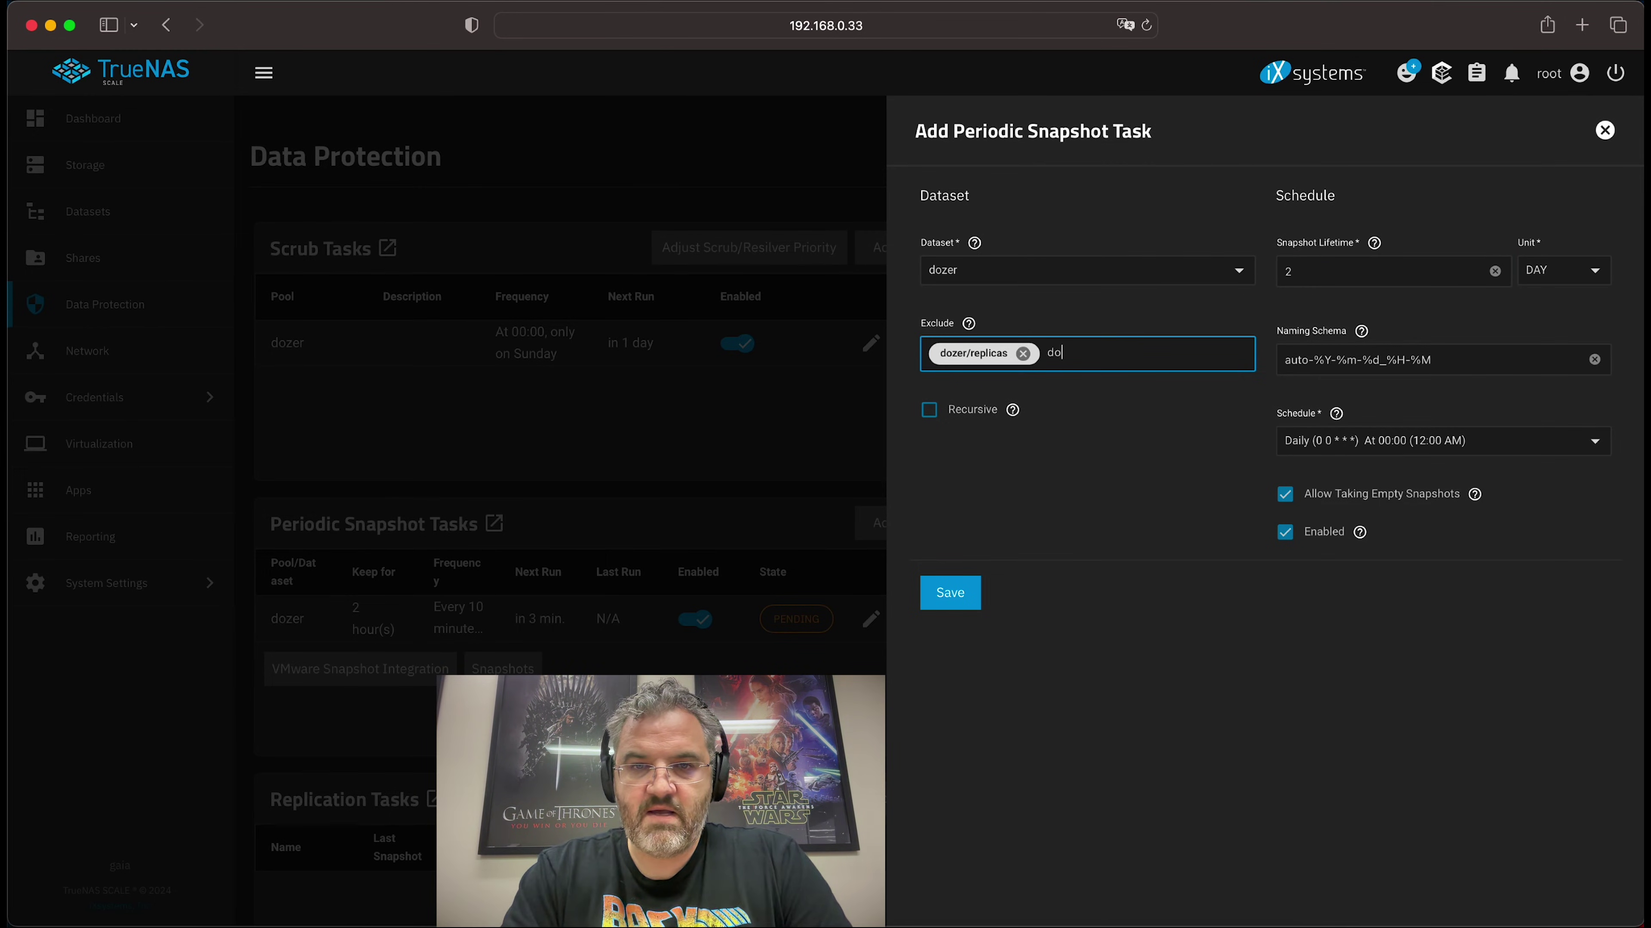
{"action": "type", "text": "zer/time-machi"}
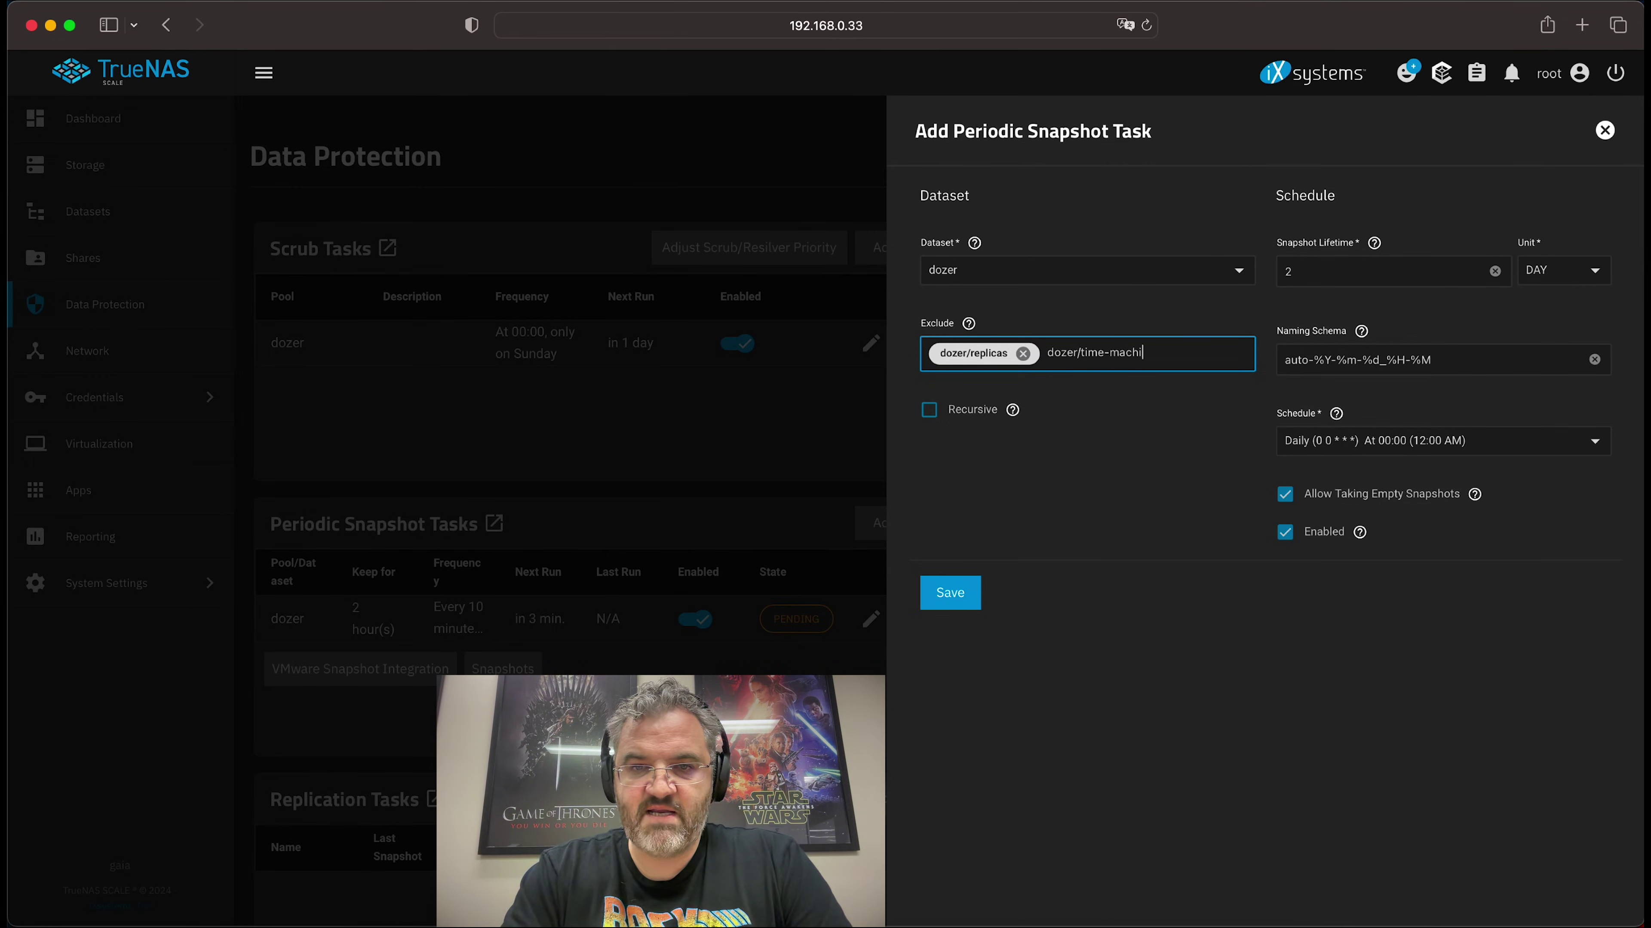
{"action": "type", "text": "ne"}
{"action": "key", "text": "Return"}
{"action": "type", "text": "dozer/s"}
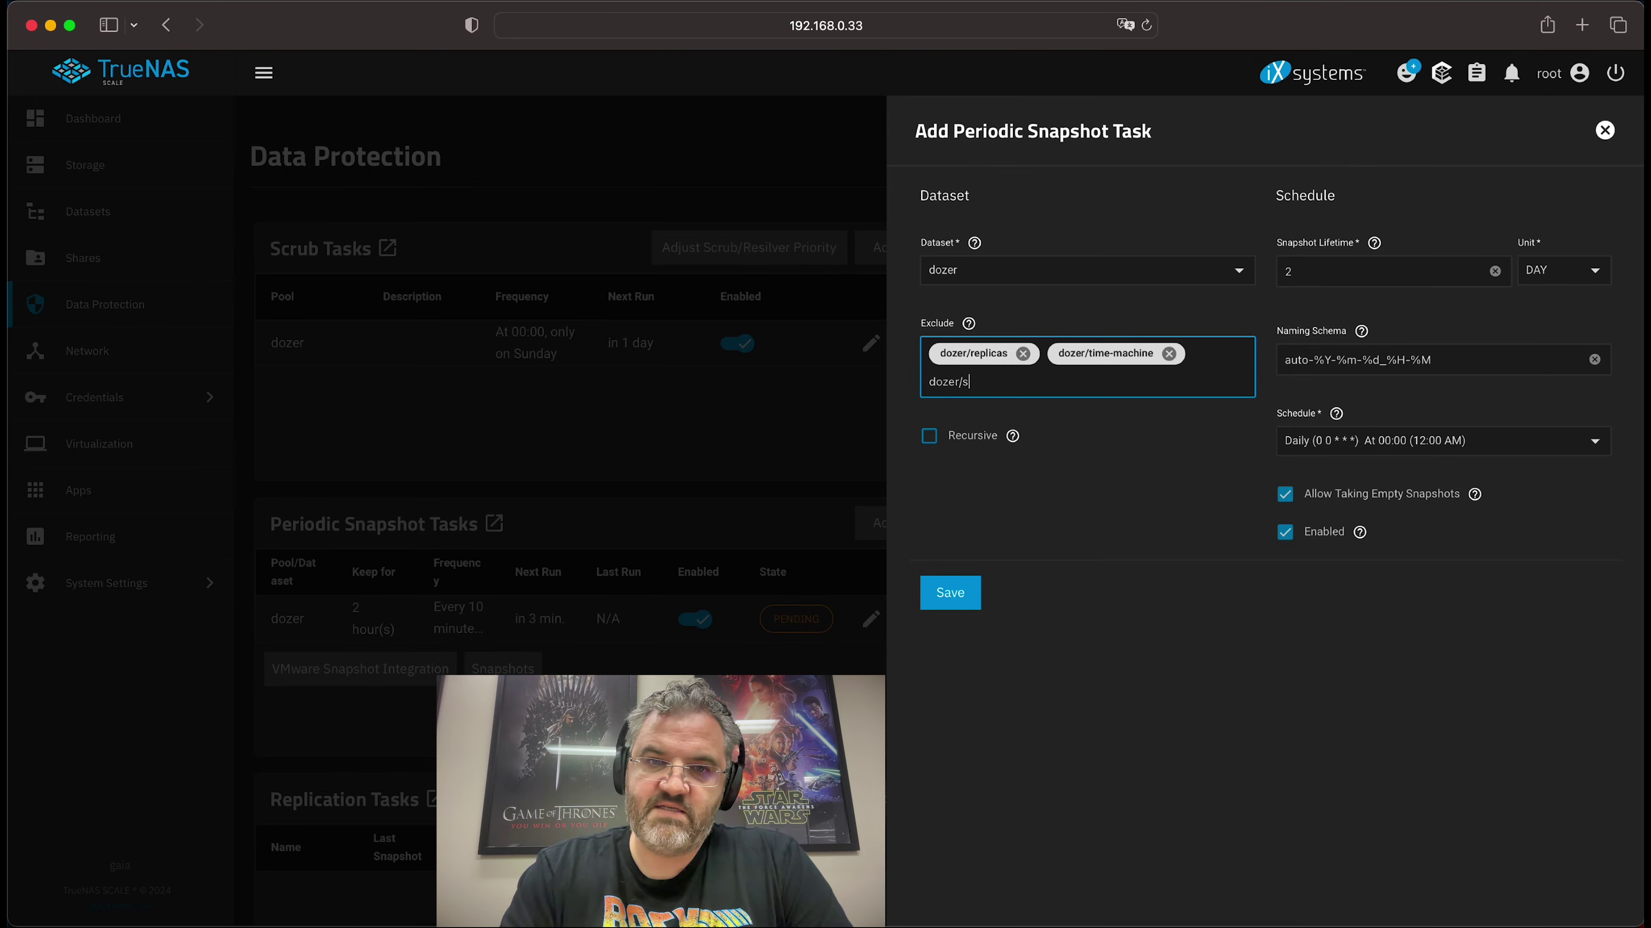
{"action": "type", "text": "cratch"}
{"action": "key", "text": "Tab"}
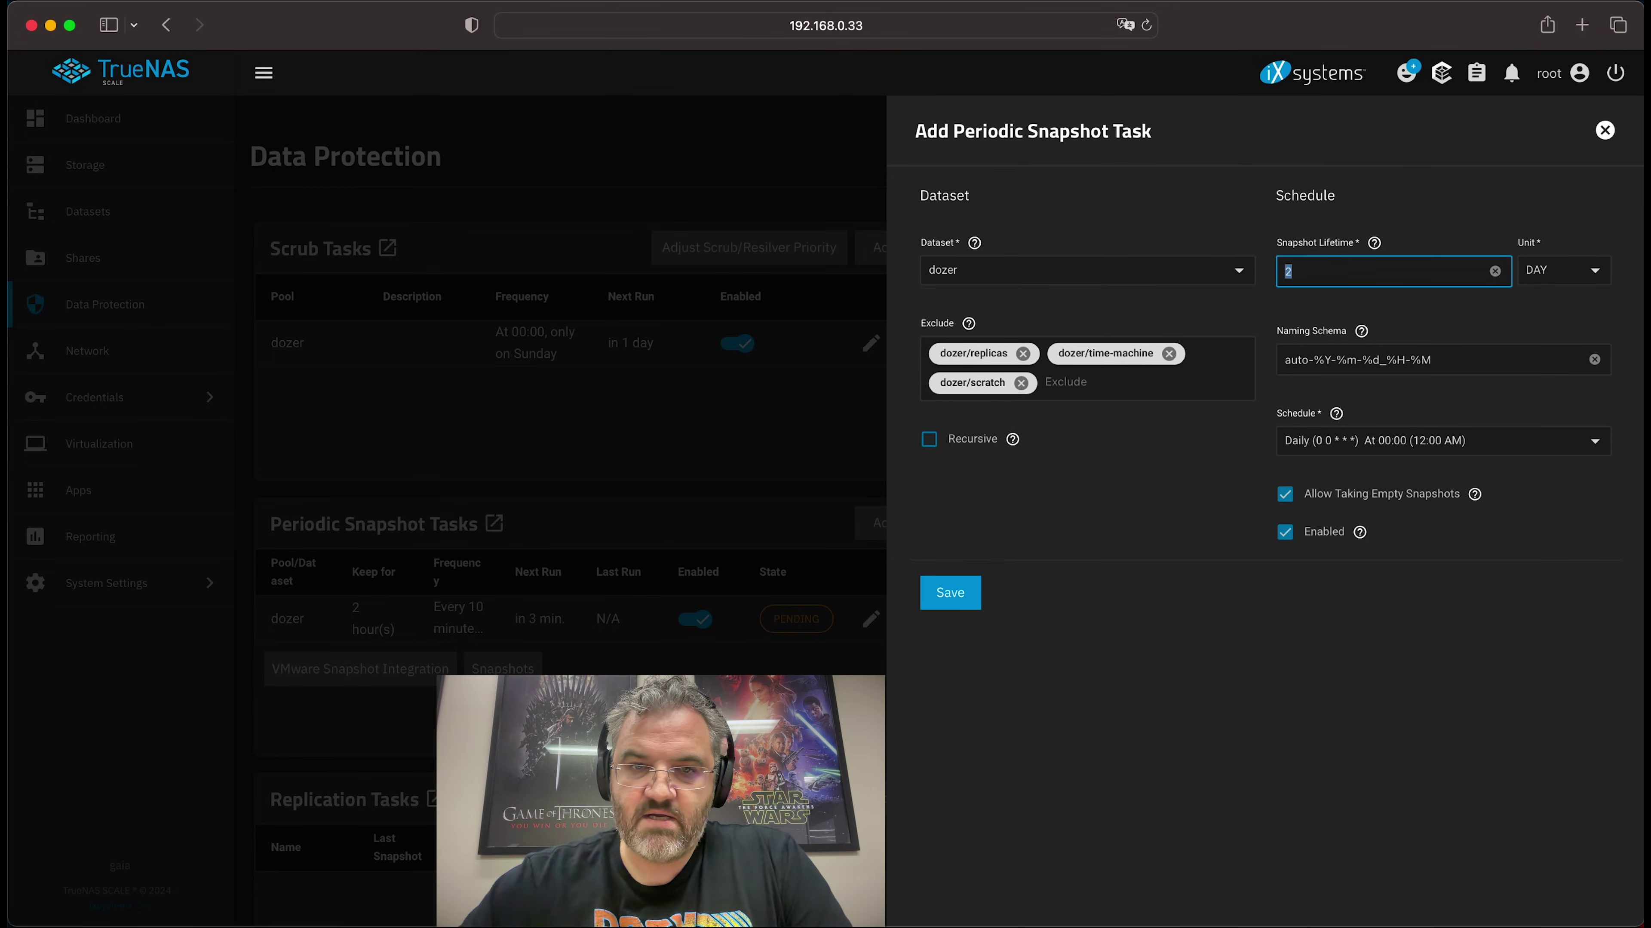
{"action": "left_click", "coordinate": [950, 445]}
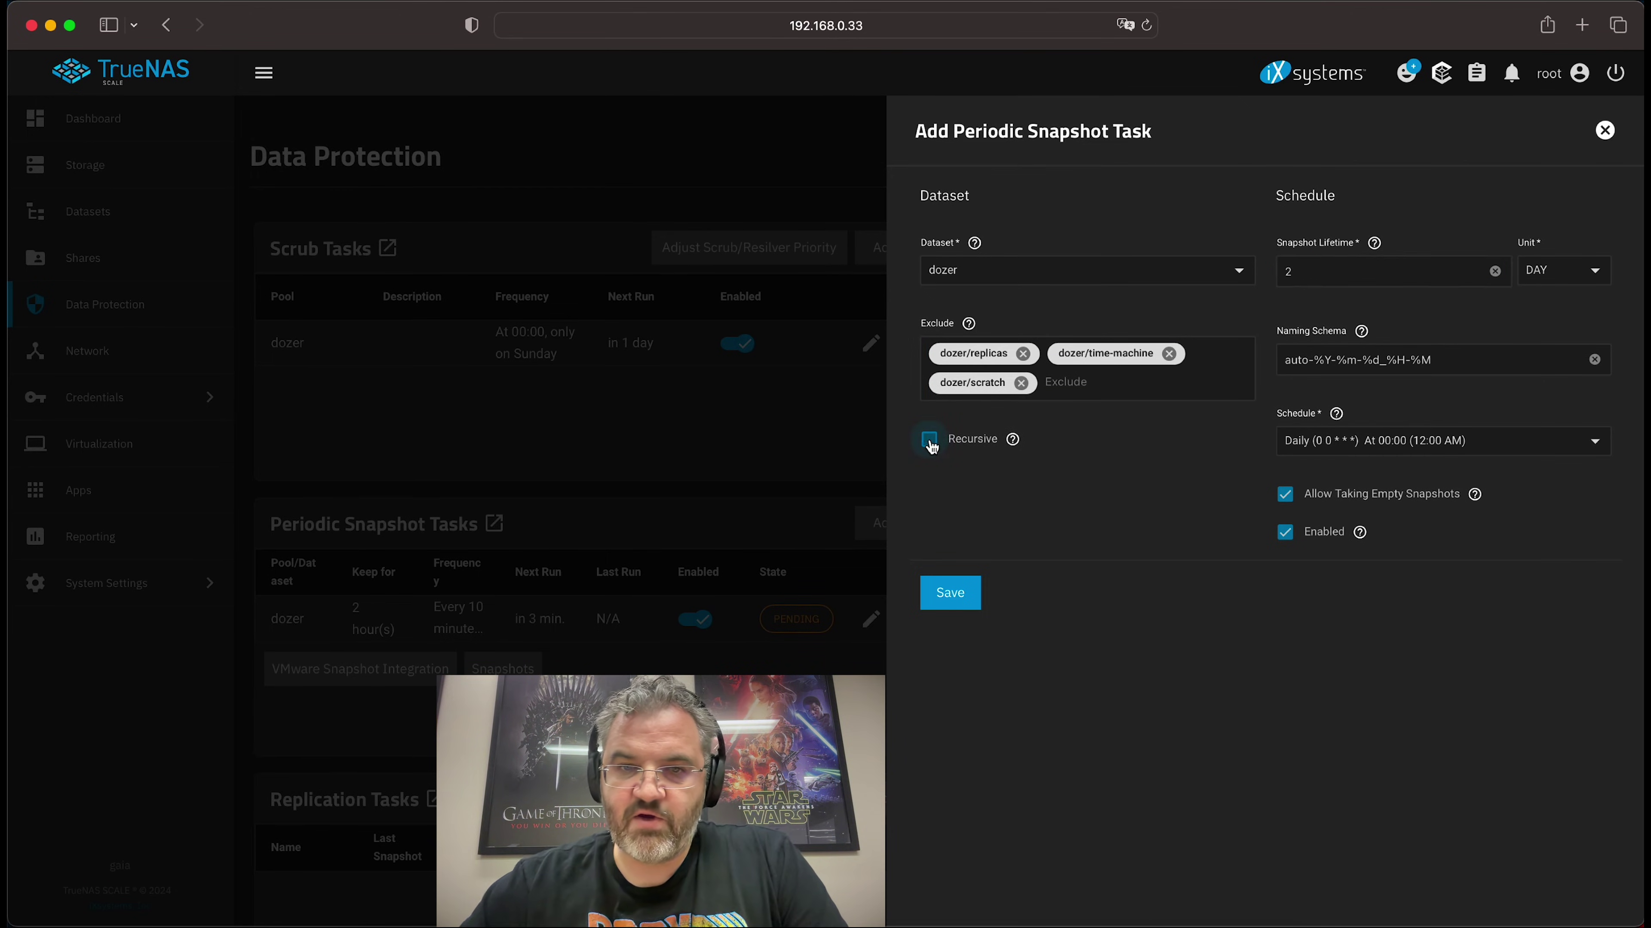
Step: Rename the schema prefix to gaia-hourly and choose the Hourly schedule
{"action": "double_click", "coordinate": [1294, 359]}
{"action": "type", "text": "gai"}
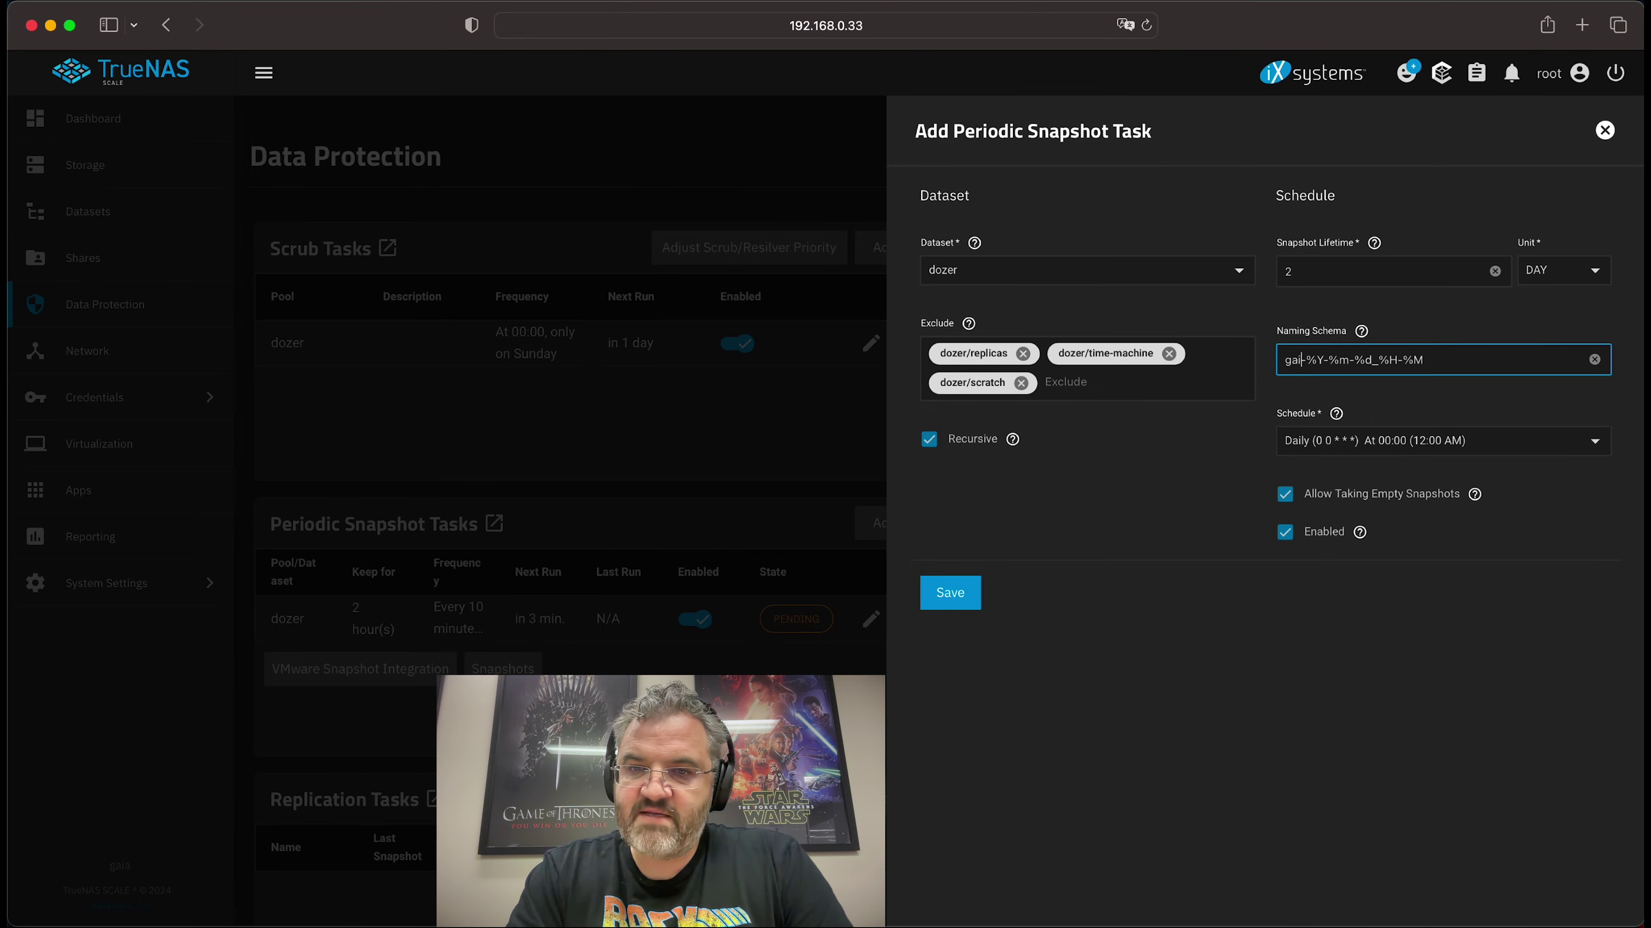
{"action": "type", "text": "a-hourly"}
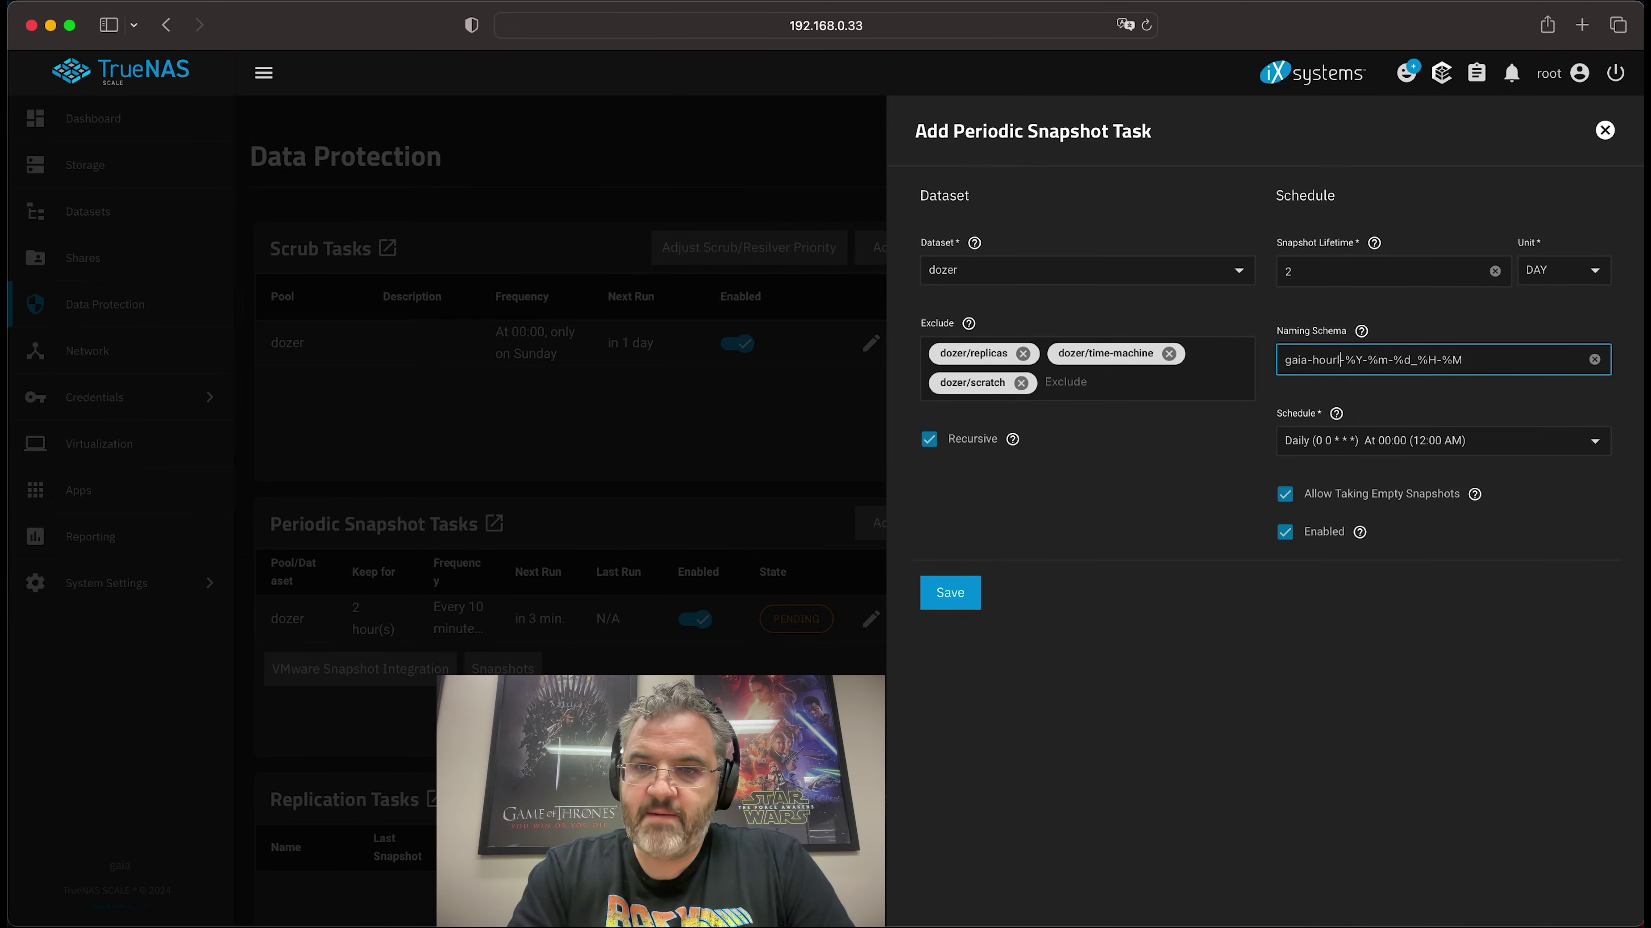
{"action": "left_click", "coordinate": [1306, 446]}
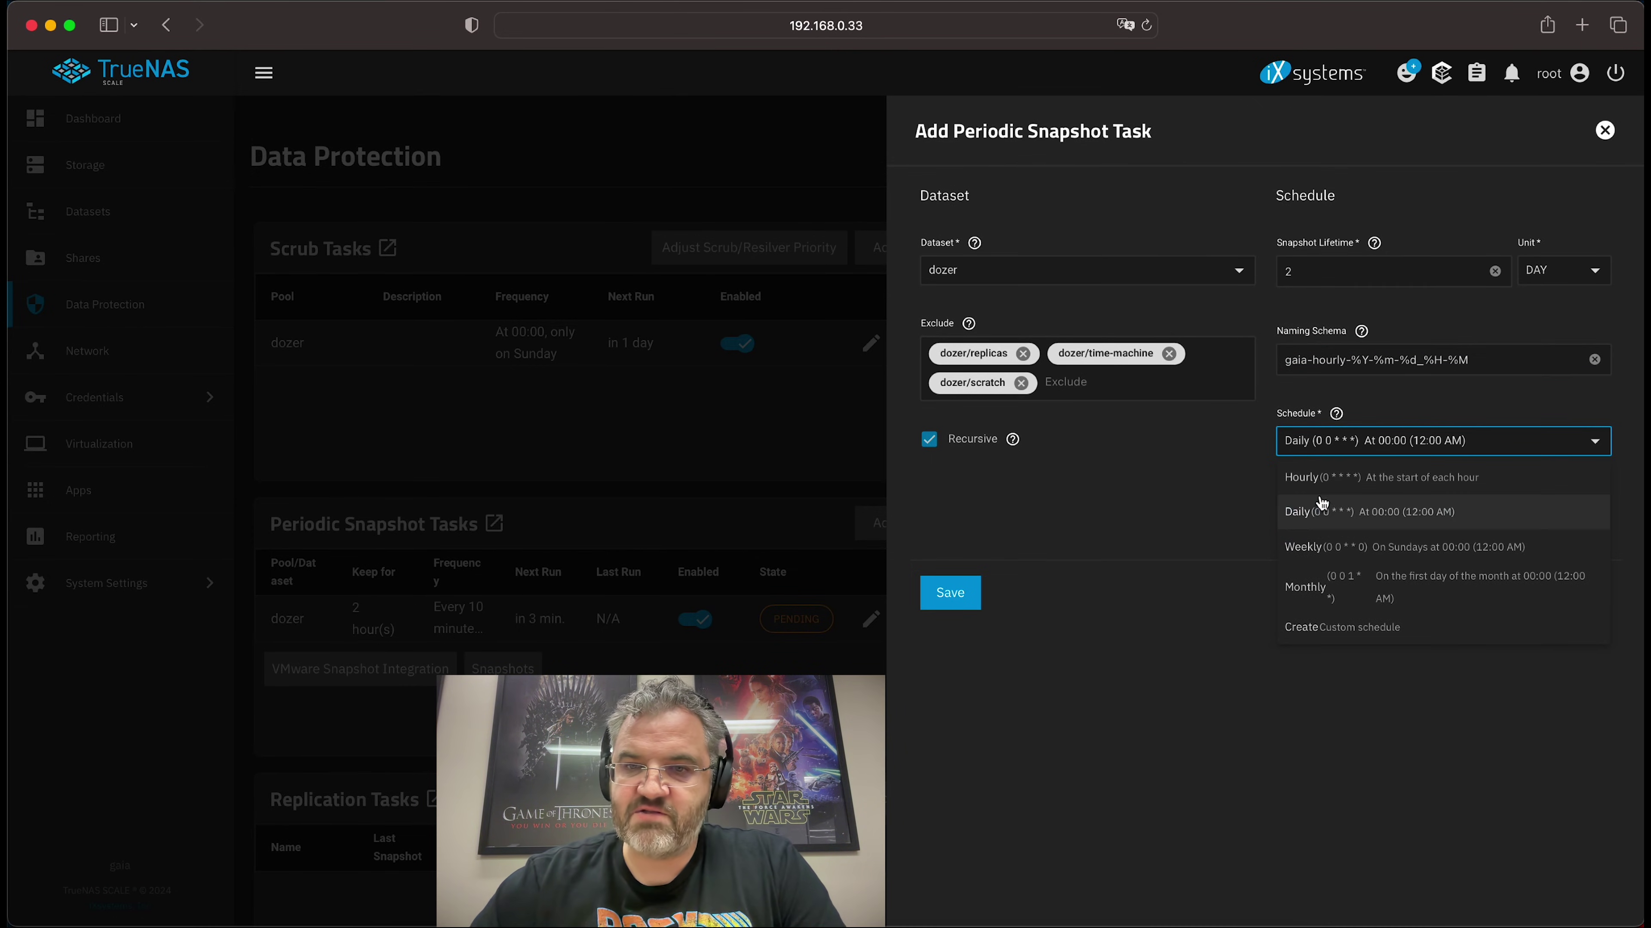
{"action": "left_click", "coordinate": [1321, 479]}
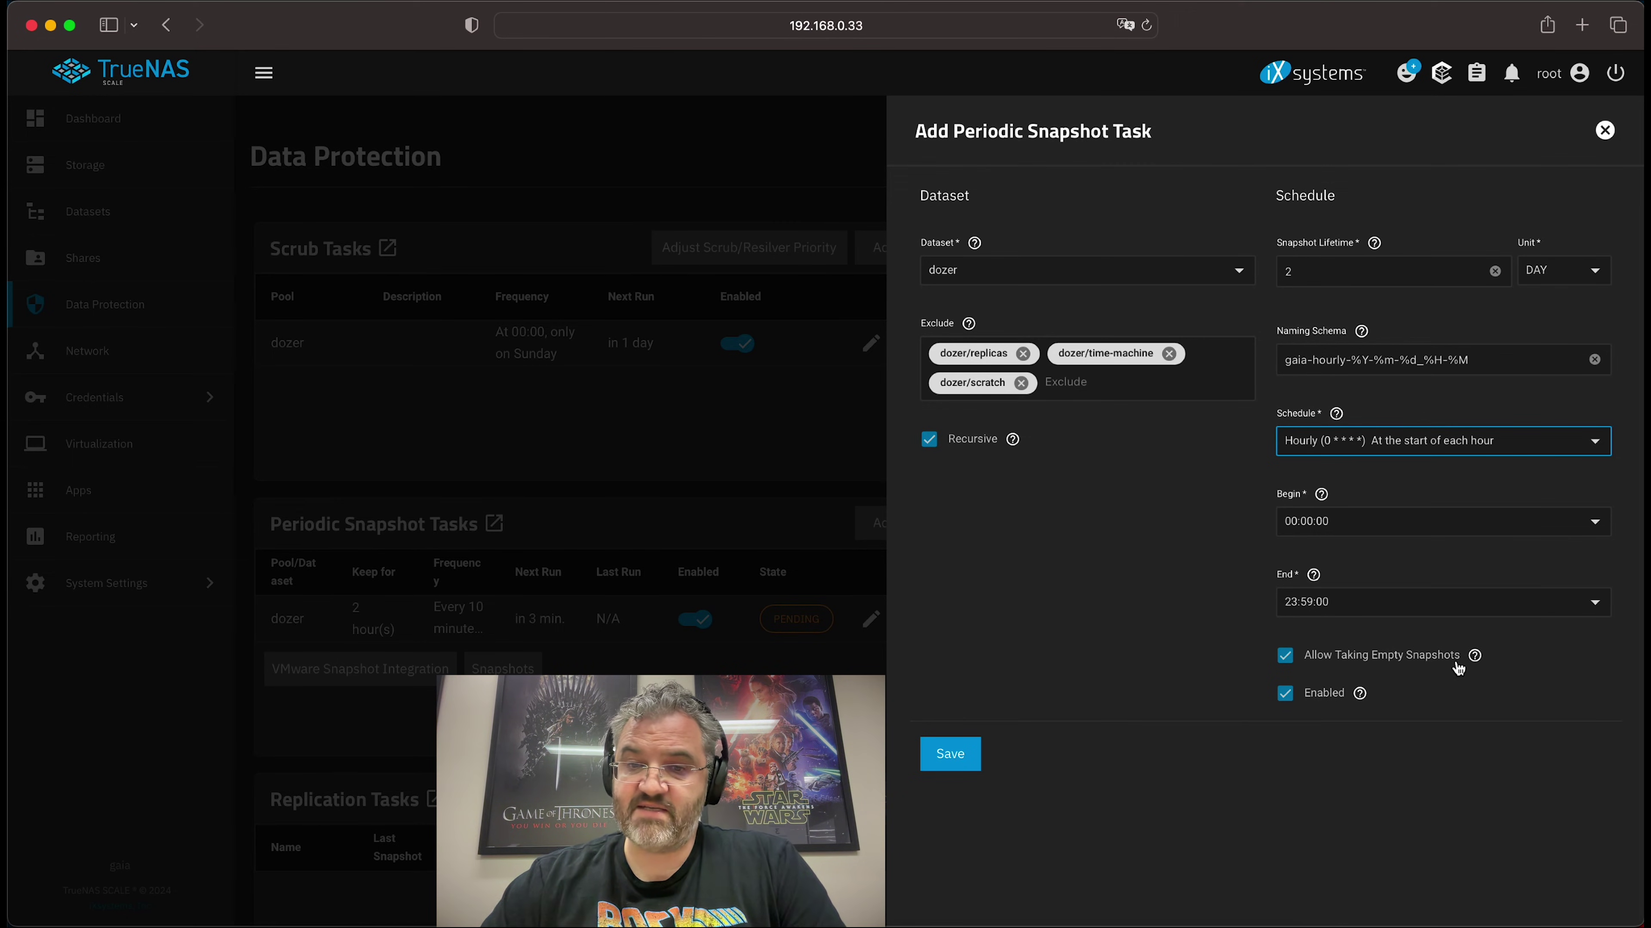
Step: Save the hourly task and start a dozer task with a lifetime of 2 weeks
{"action": "left_click", "coordinate": [960, 764]}
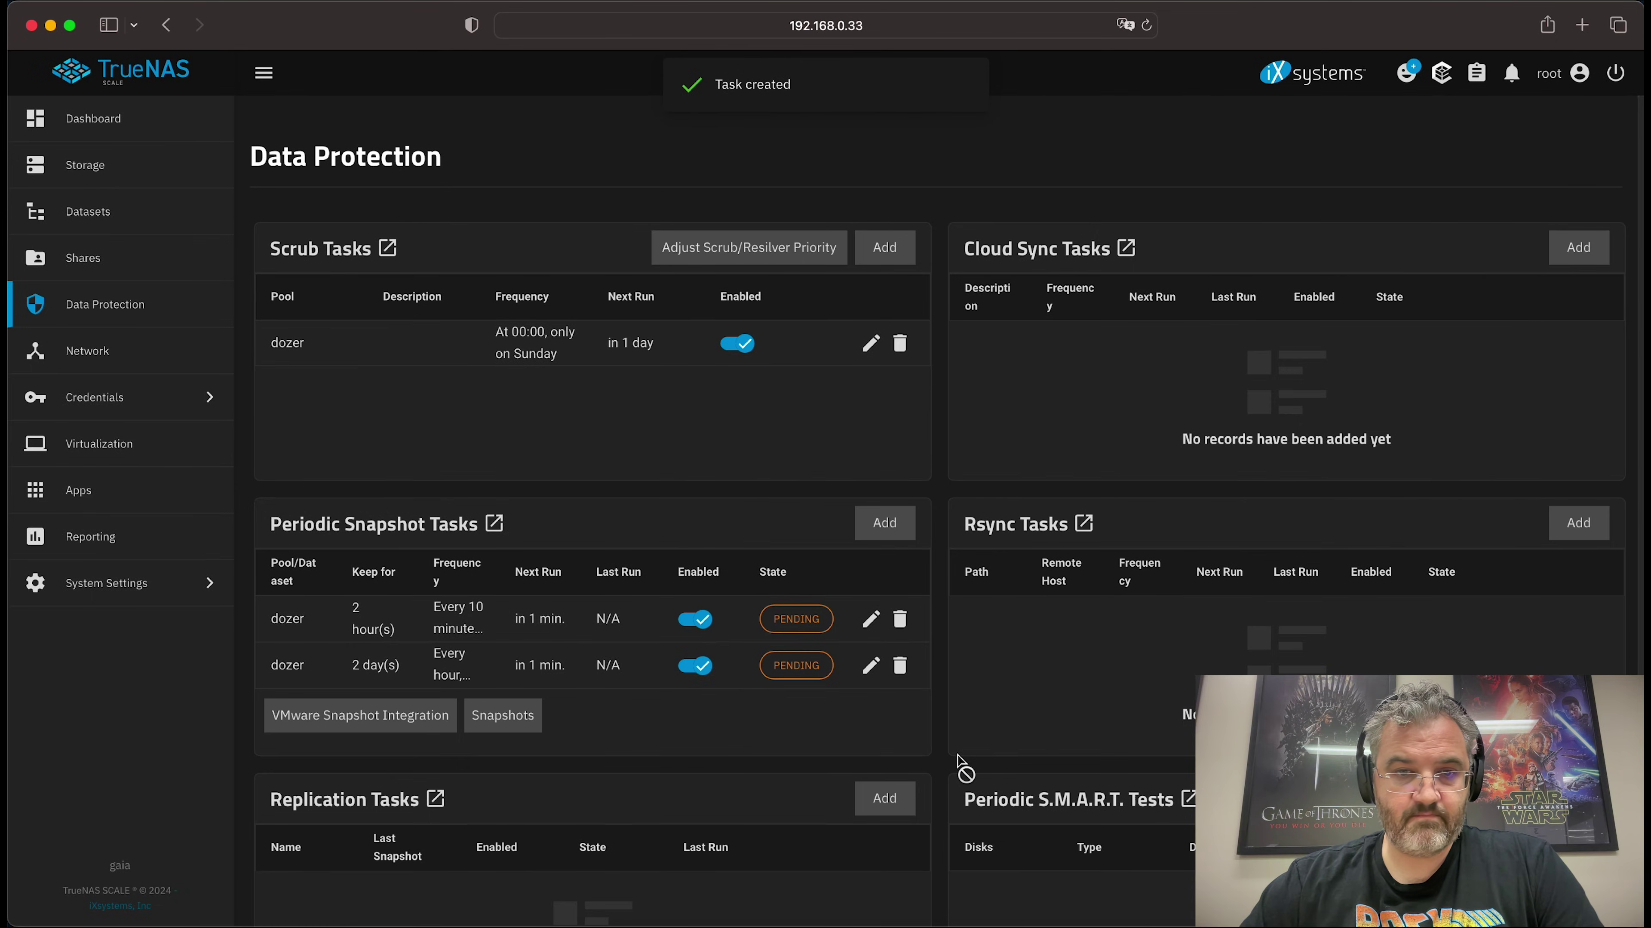
{"action": "left_click", "coordinate": [888, 532]}
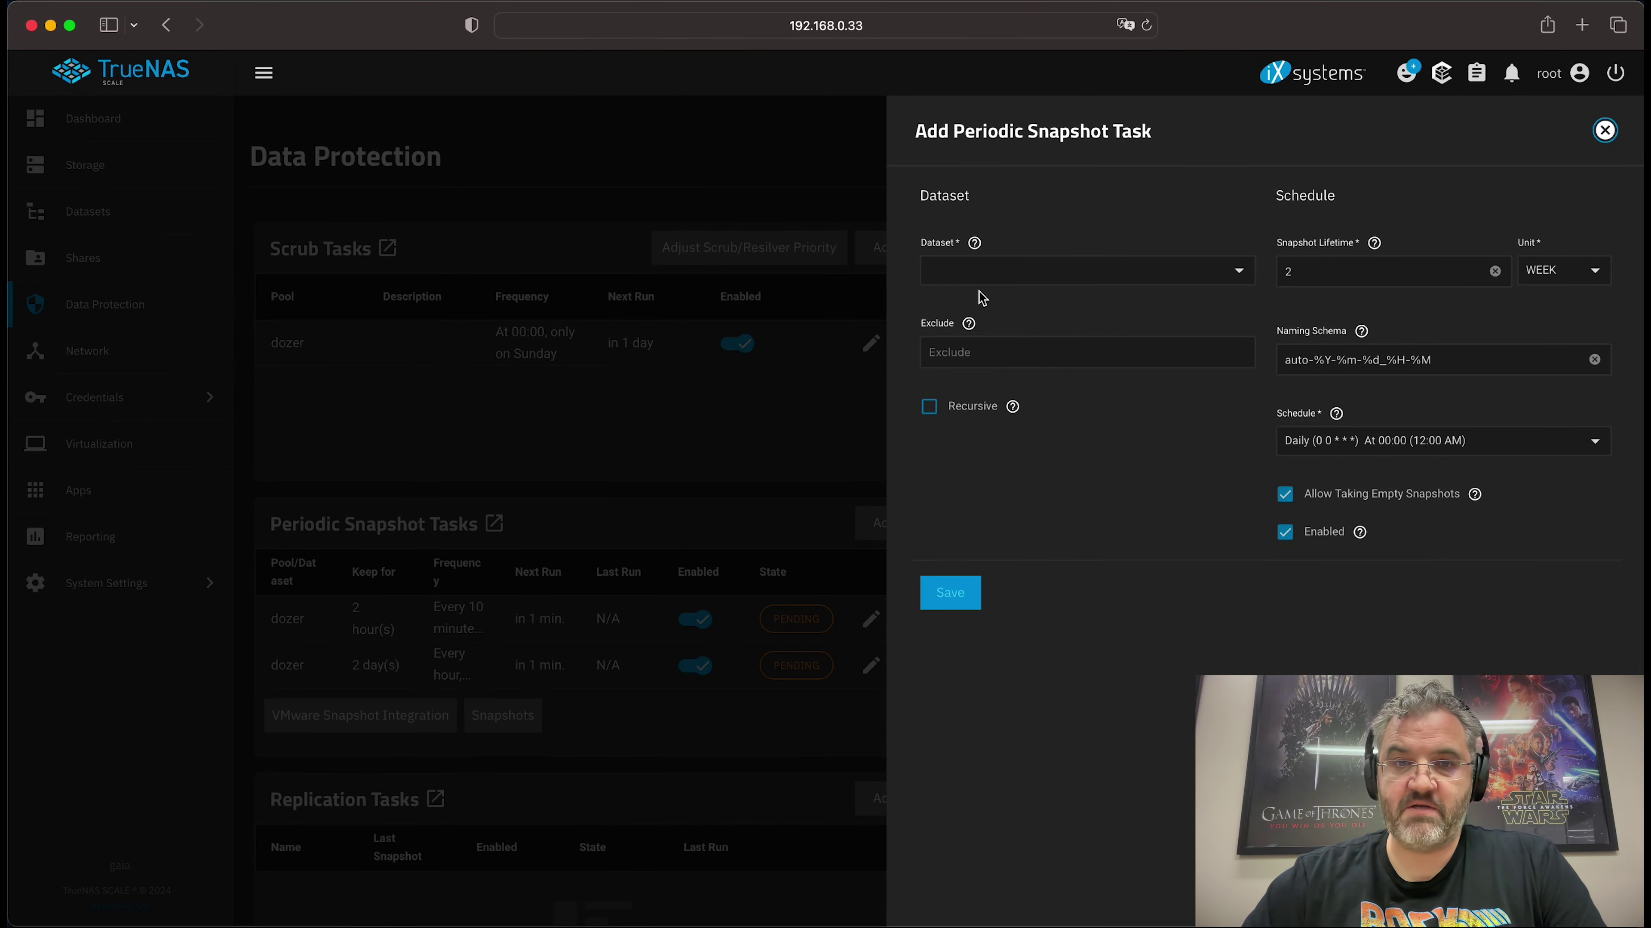
{"action": "left_click", "coordinate": [994, 284]}
{"action": "left_click", "coordinate": [1044, 307]}
{"action": "left_click", "coordinate": [1297, 268]}
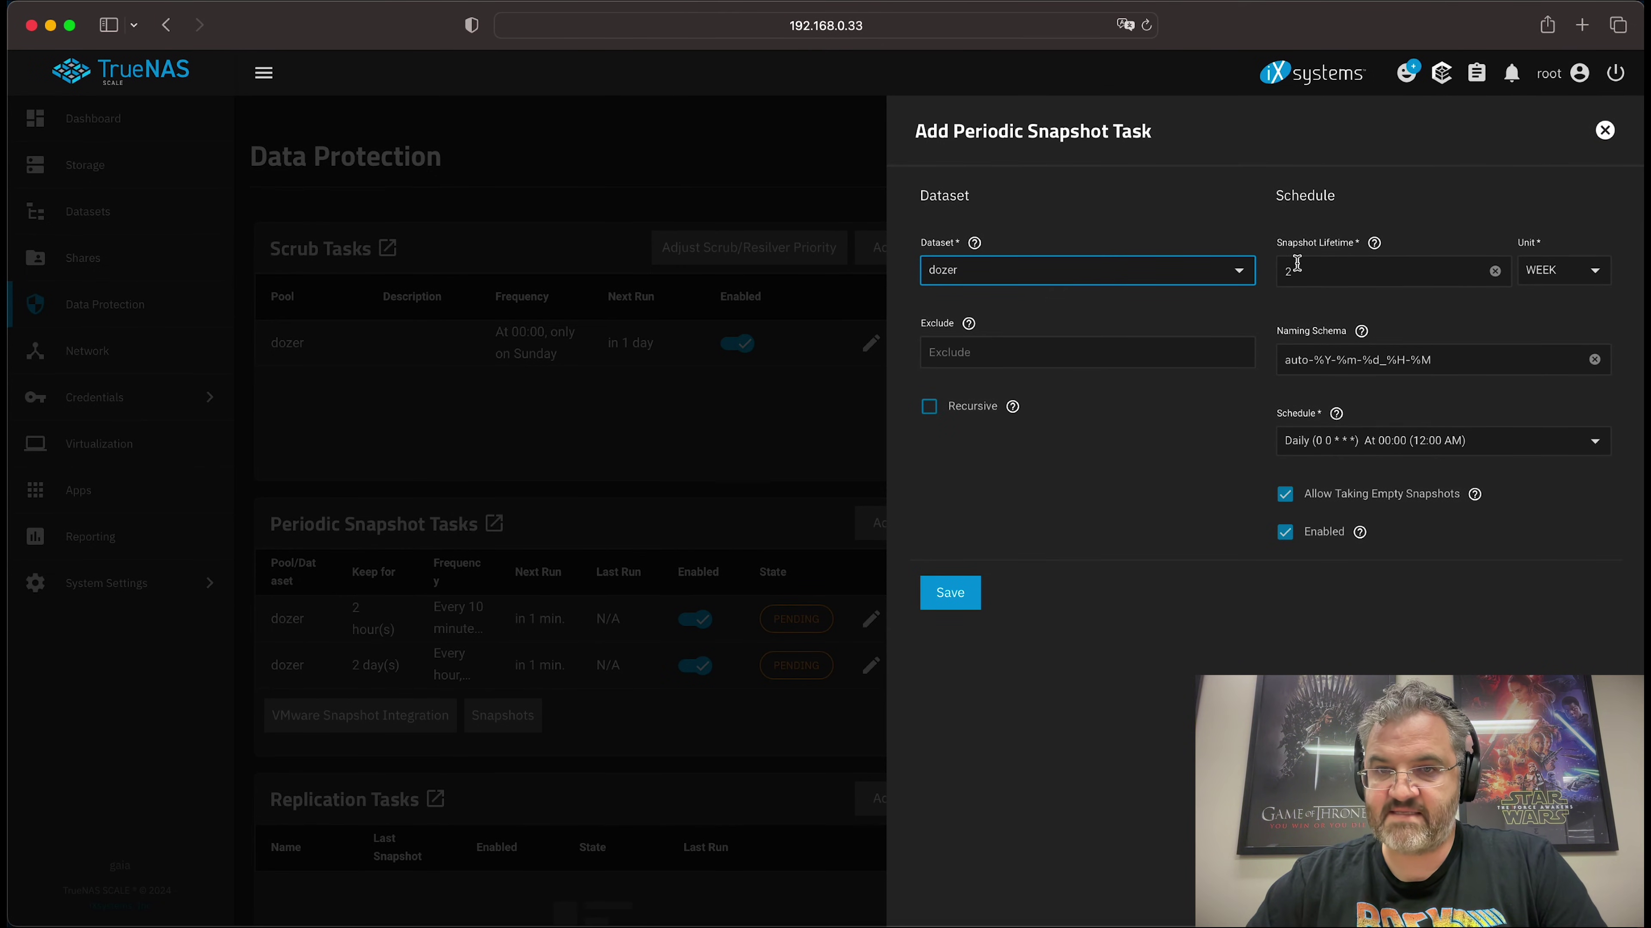
{"action": "key", "text": "BackSpace"}
{"action": "type", "text": "2"}
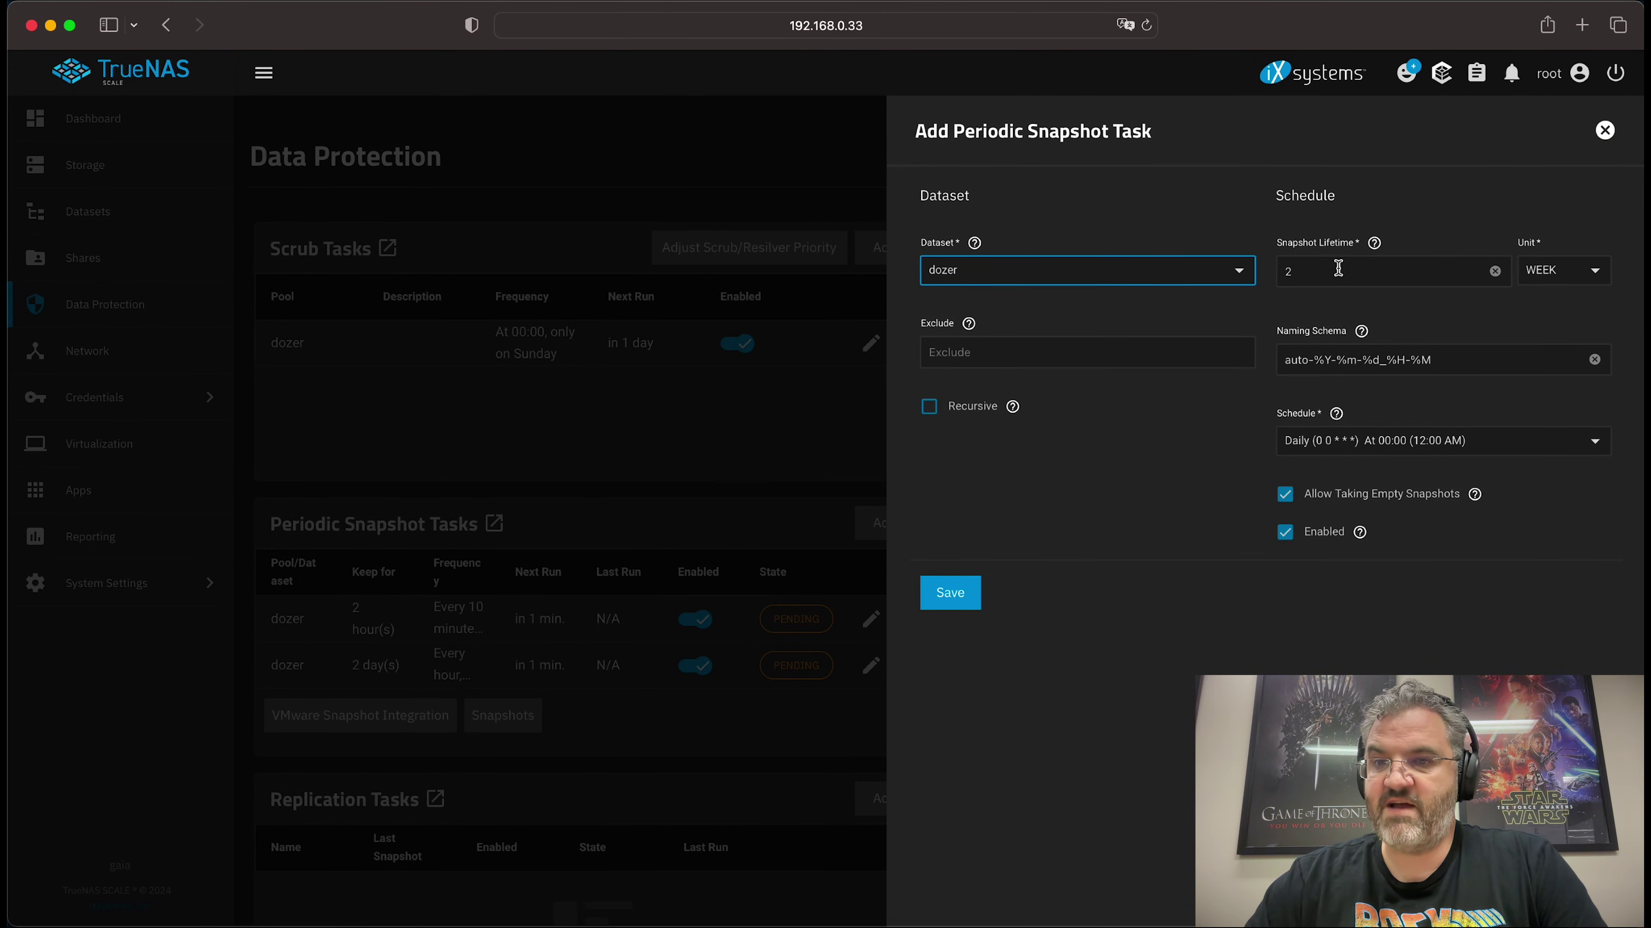
Step: Exclude dozer/replicas, dozer/time-machine and dozer/scratch from the daily task
{"action": "left_click", "coordinate": [1081, 352]}
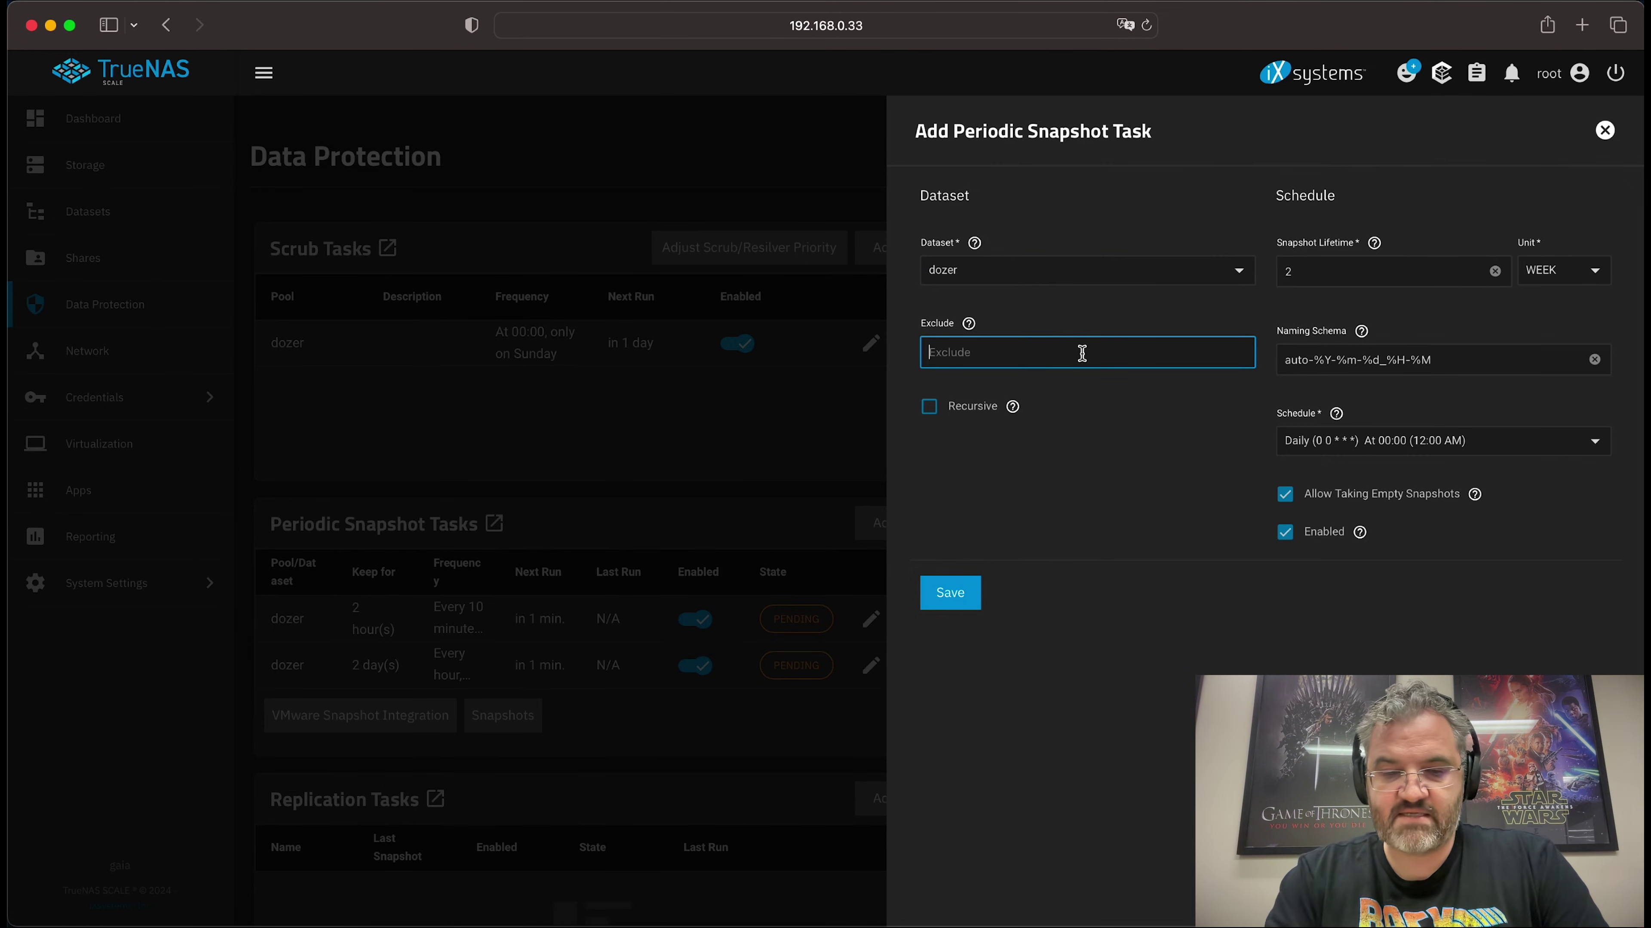
{"action": "type", "text": "dozer"}
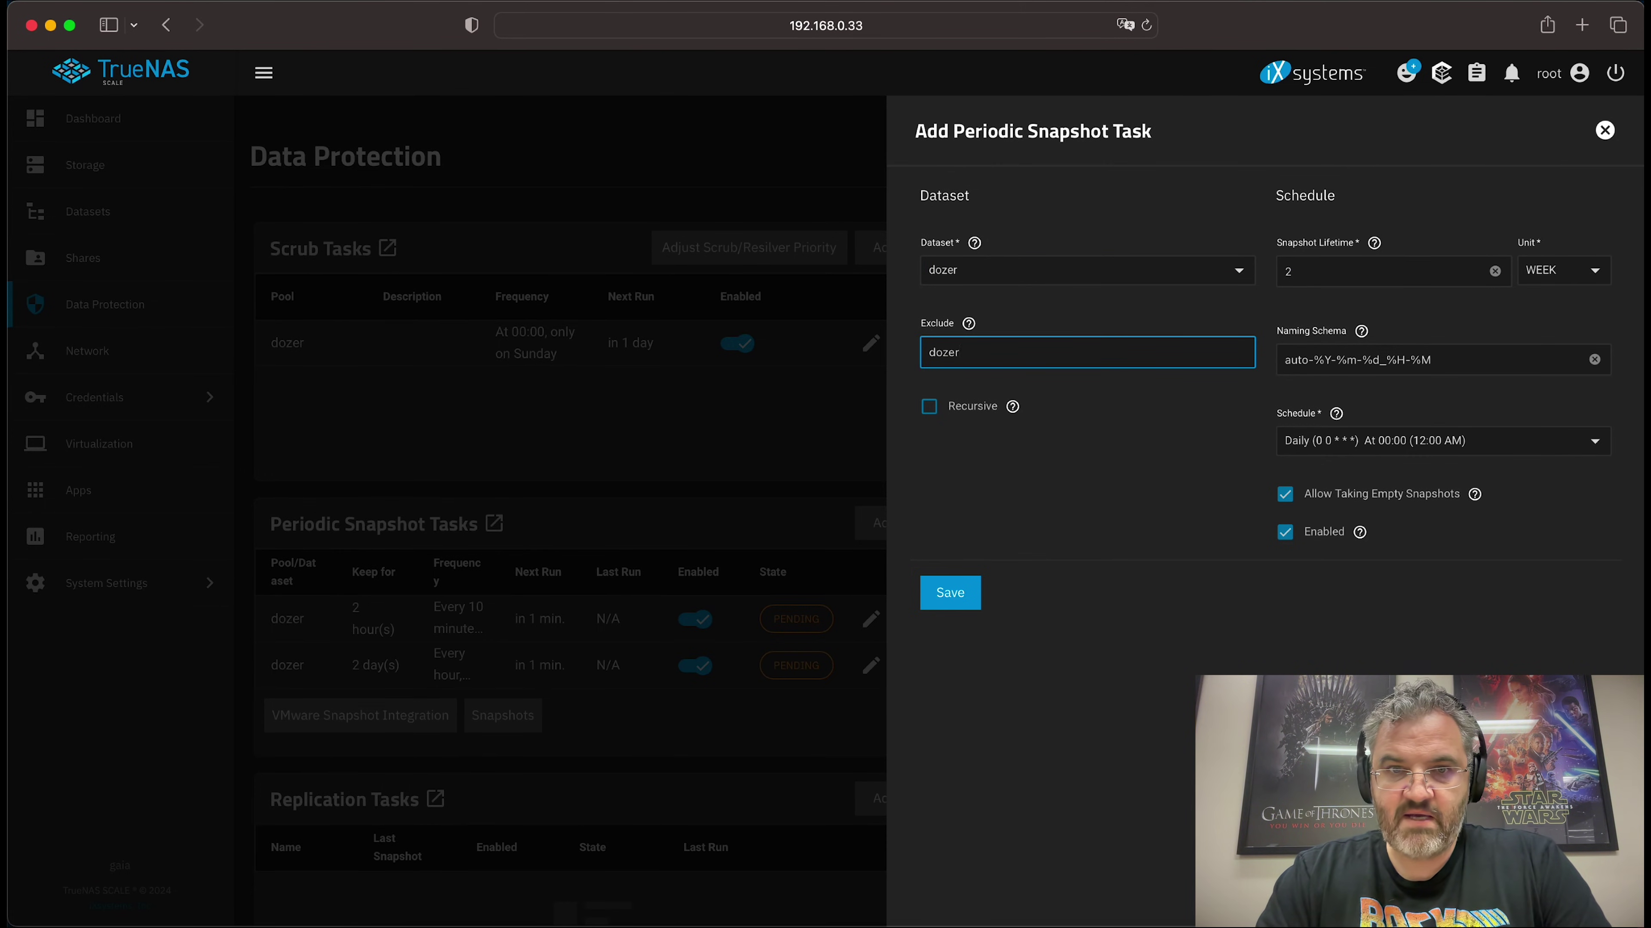
{"action": "type", "text": "/replicas"}
{"action": "key", "text": "Return"}
{"action": "type", "text": "dozer/time-machine"}
{"action": "key", "text": "Return"}
{"action": "type", "text": "dozer/scratch"}
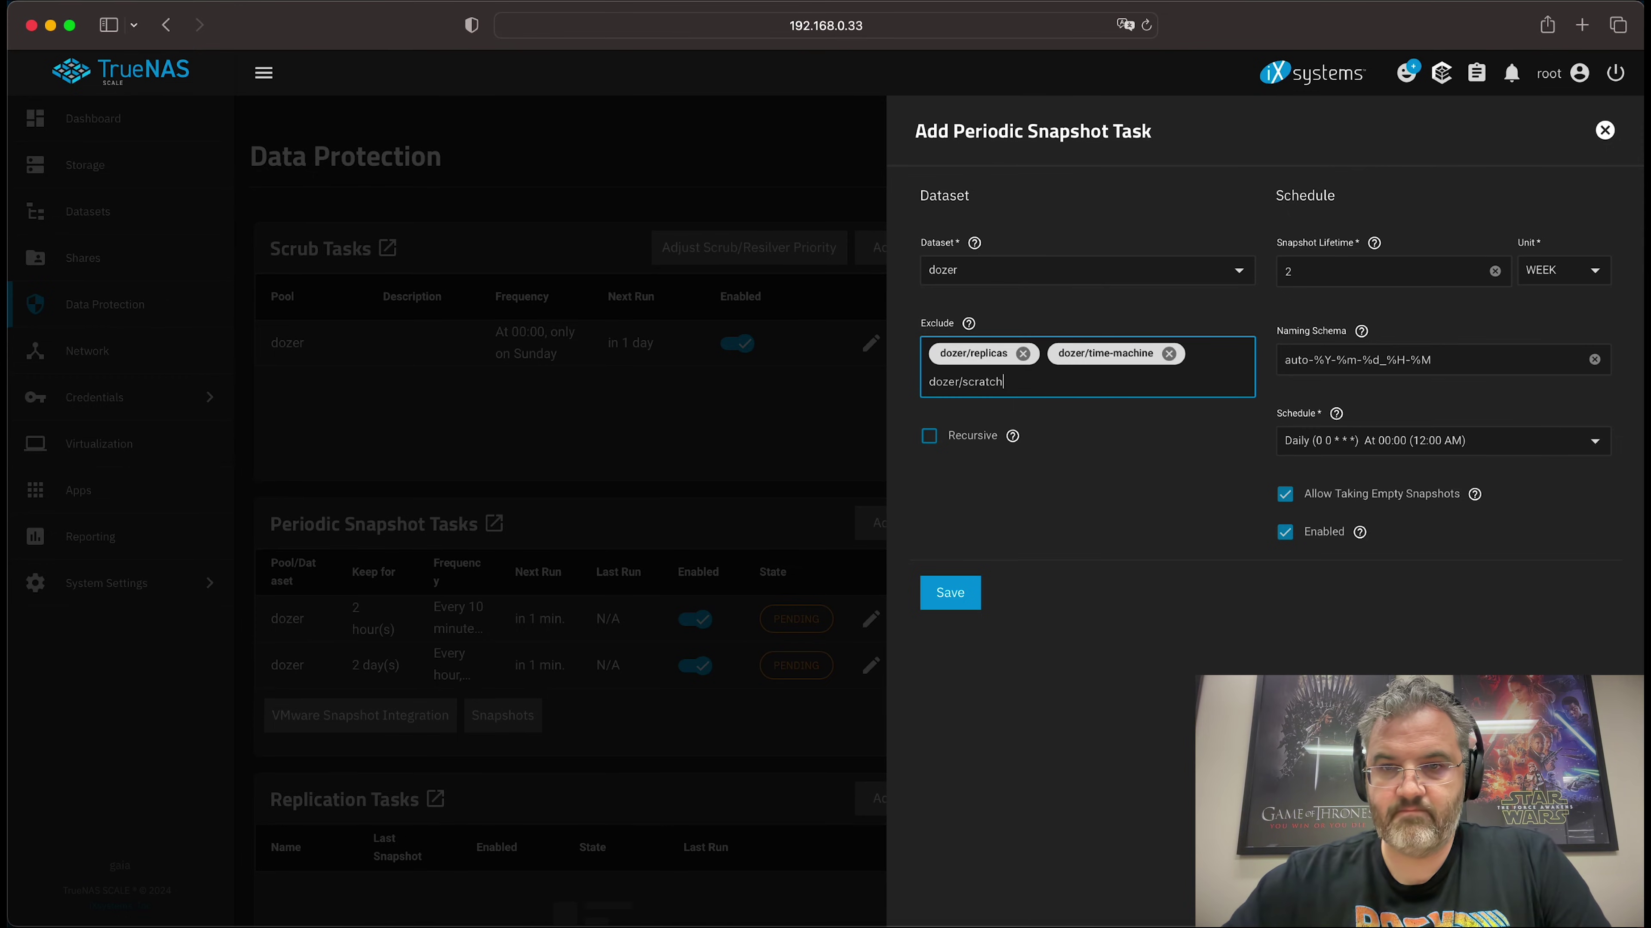
Step: Rename the schema prefix to gaia-daily, make it recursive, and save the daily task
{"action": "left_click", "coordinate": [1295, 366]}
{"action": "double_click", "coordinate": [1295, 359]}
{"action": "type", "text": "gaia-"}
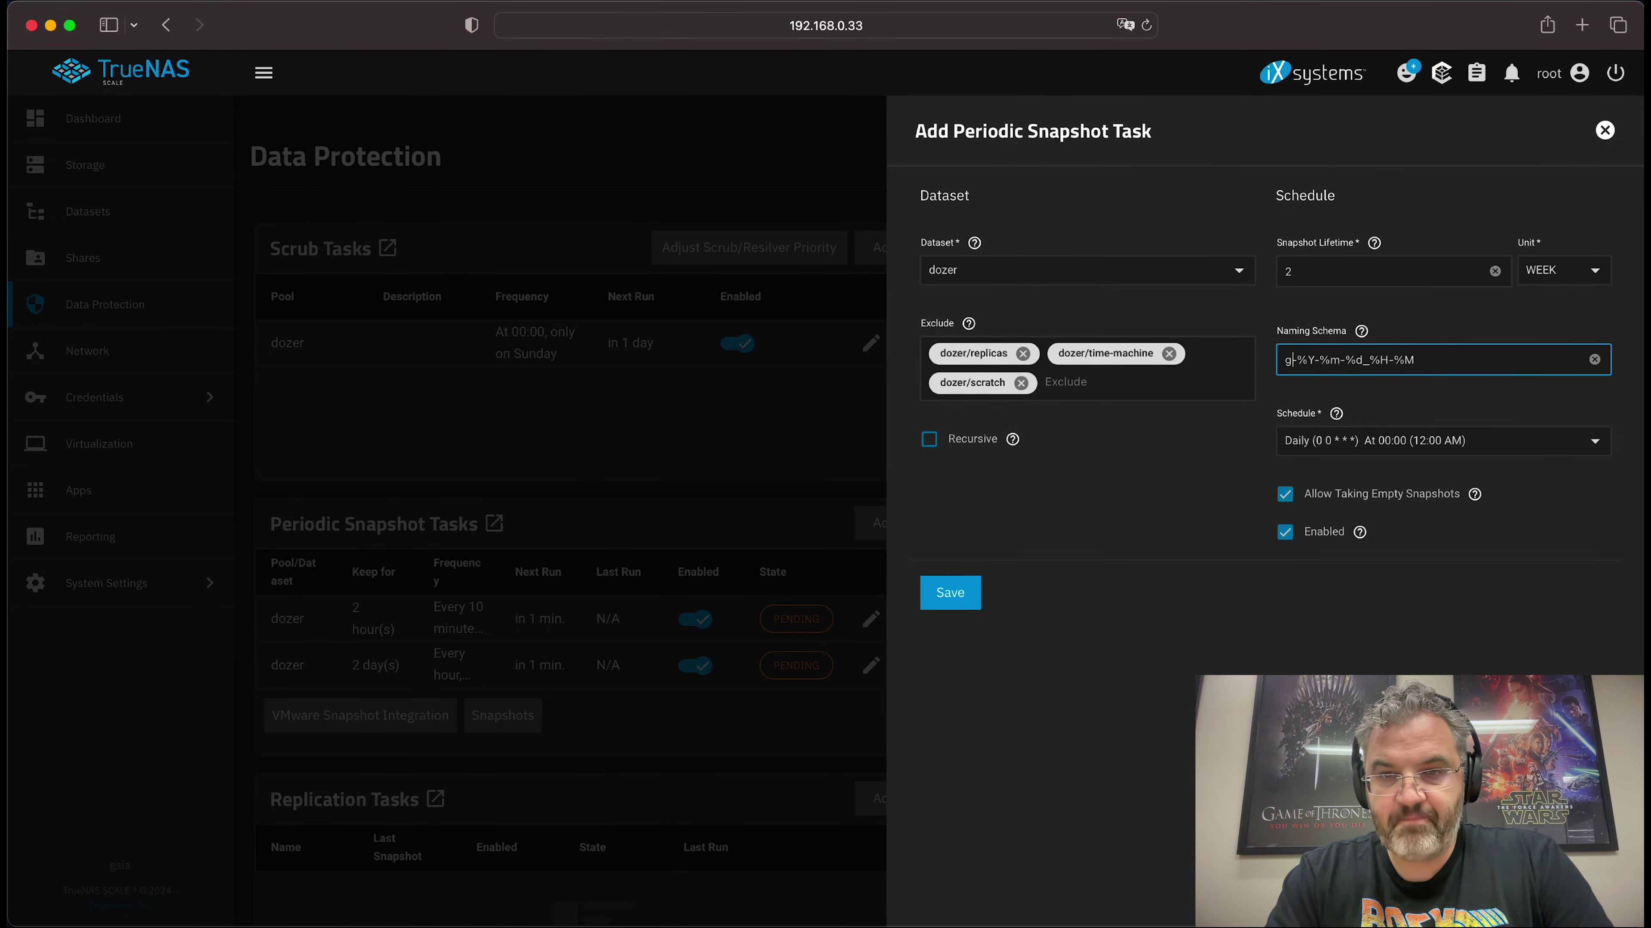
{"action": "type", "text": "daily-"}
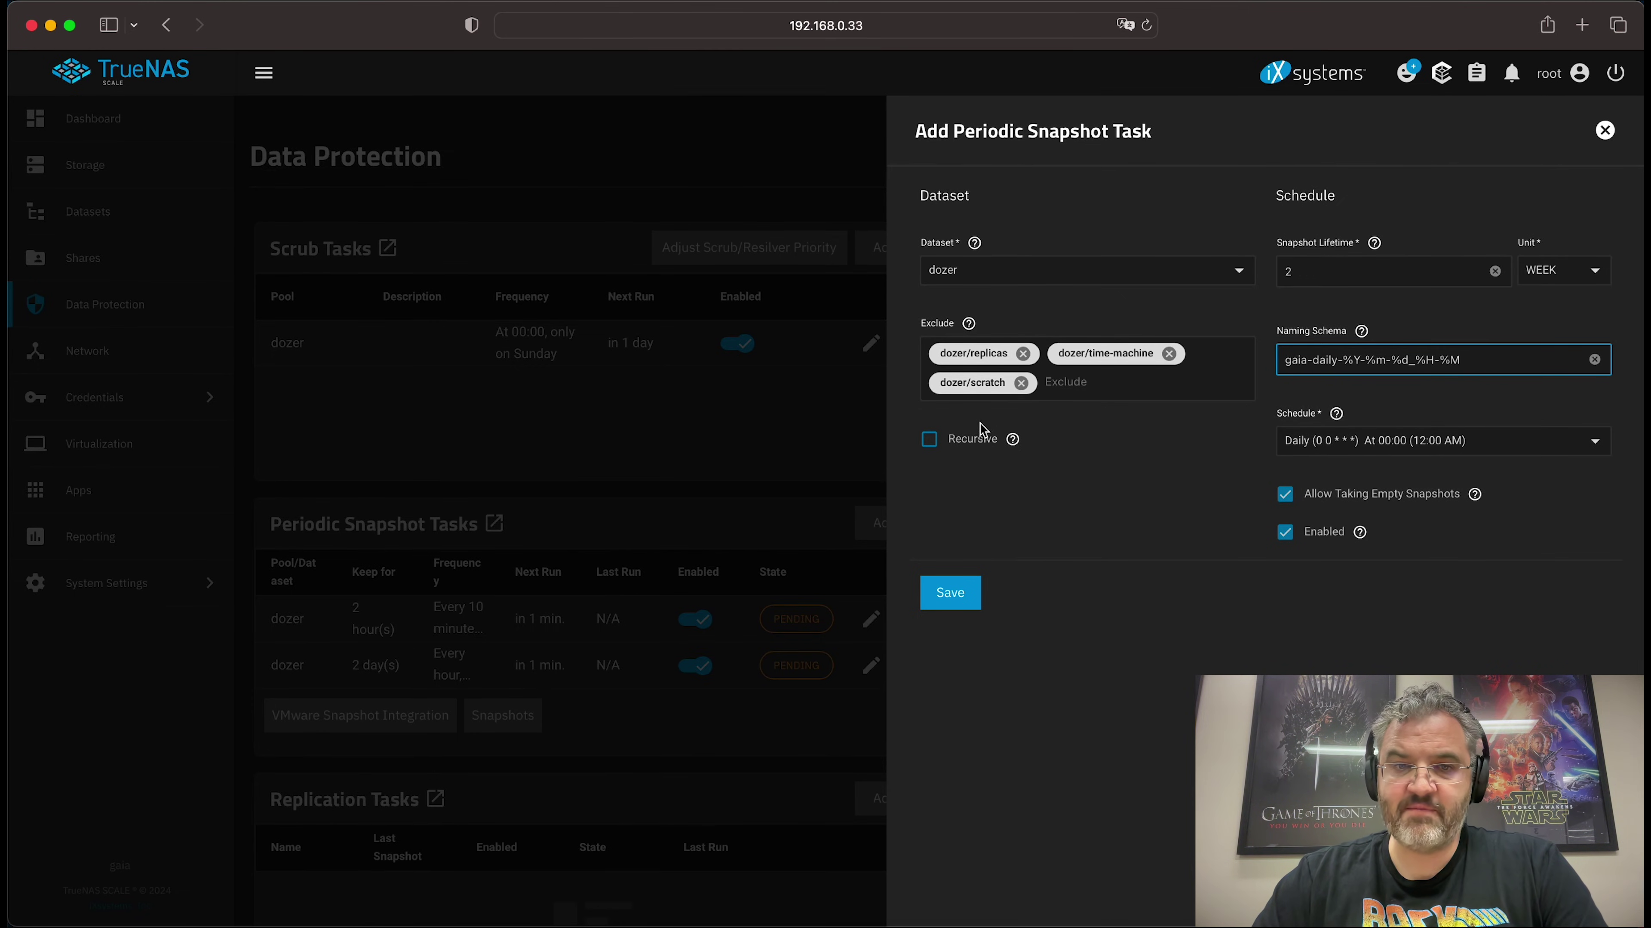
{"action": "left_click", "coordinate": [930, 440]}
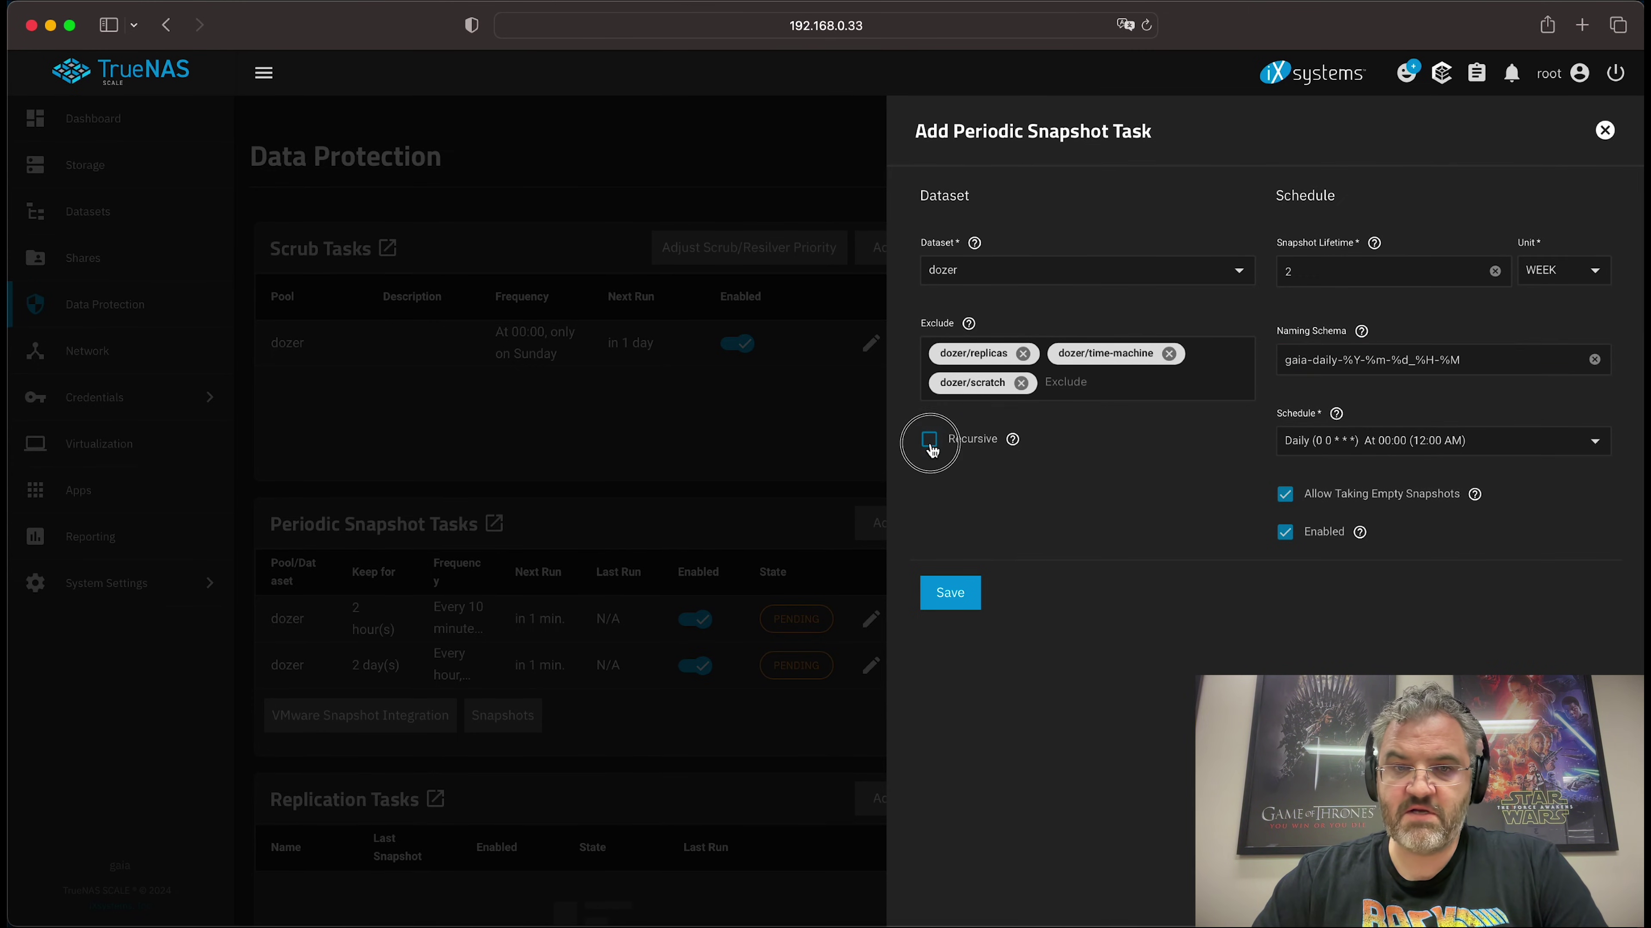
{"action": "left_click", "coordinate": [975, 597]}
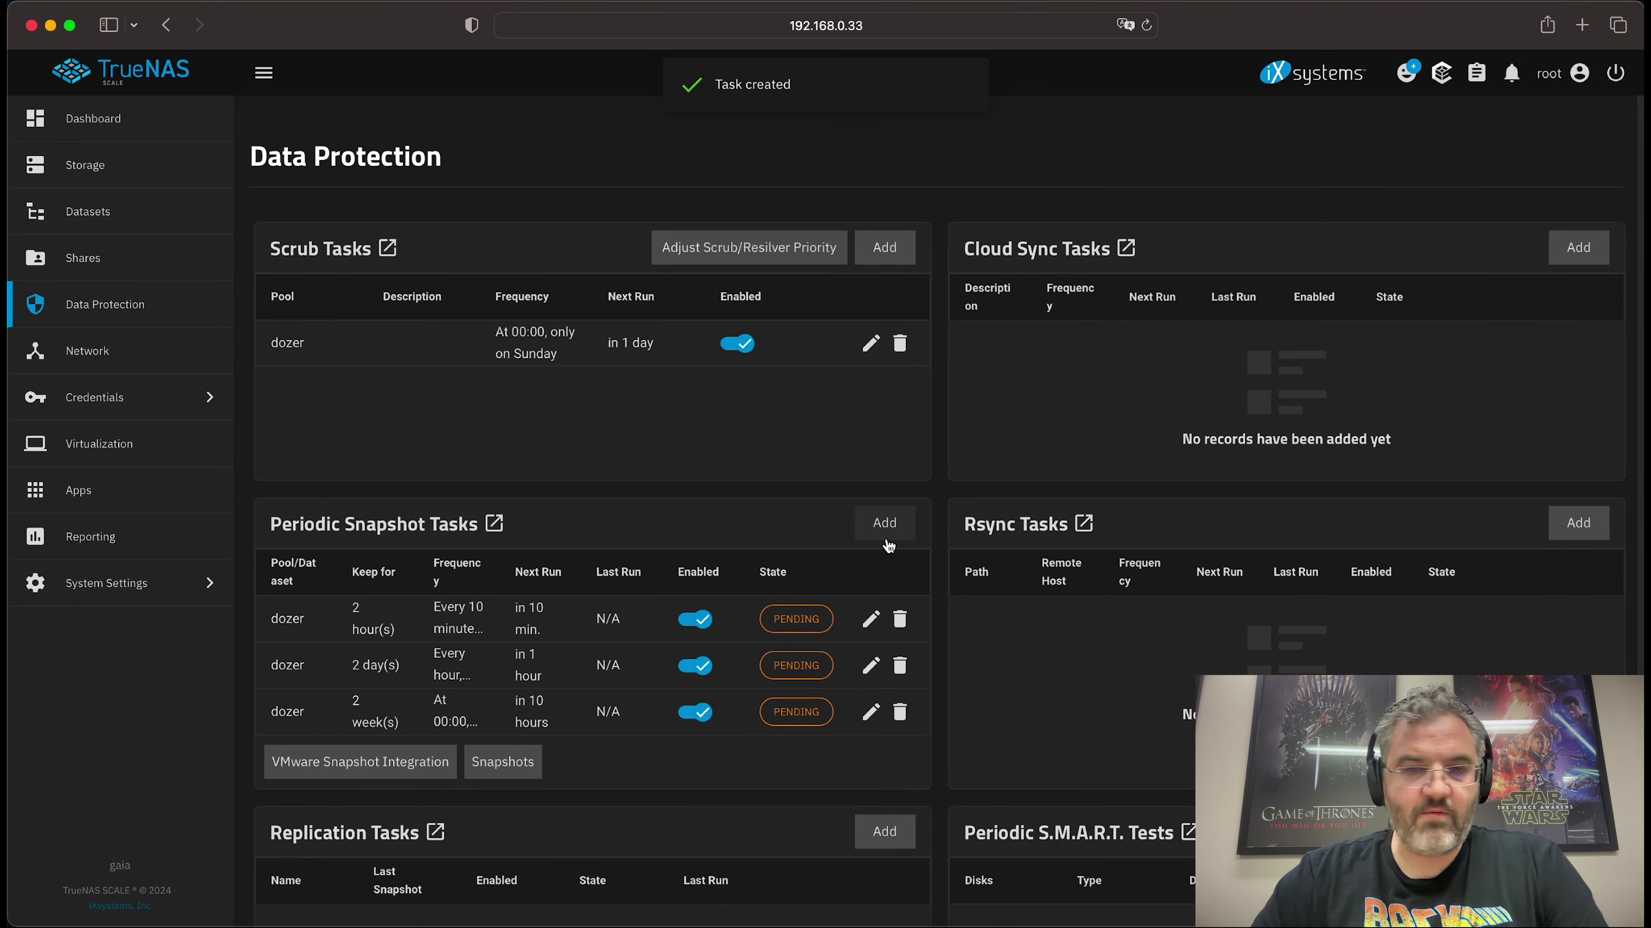
{"action": "left_click", "coordinate": [885, 524]}
Step: Set the new task's dataset to dozer with a lifetime of 2 MONTH
{"action": "left_click", "coordinate": [975, 267]}
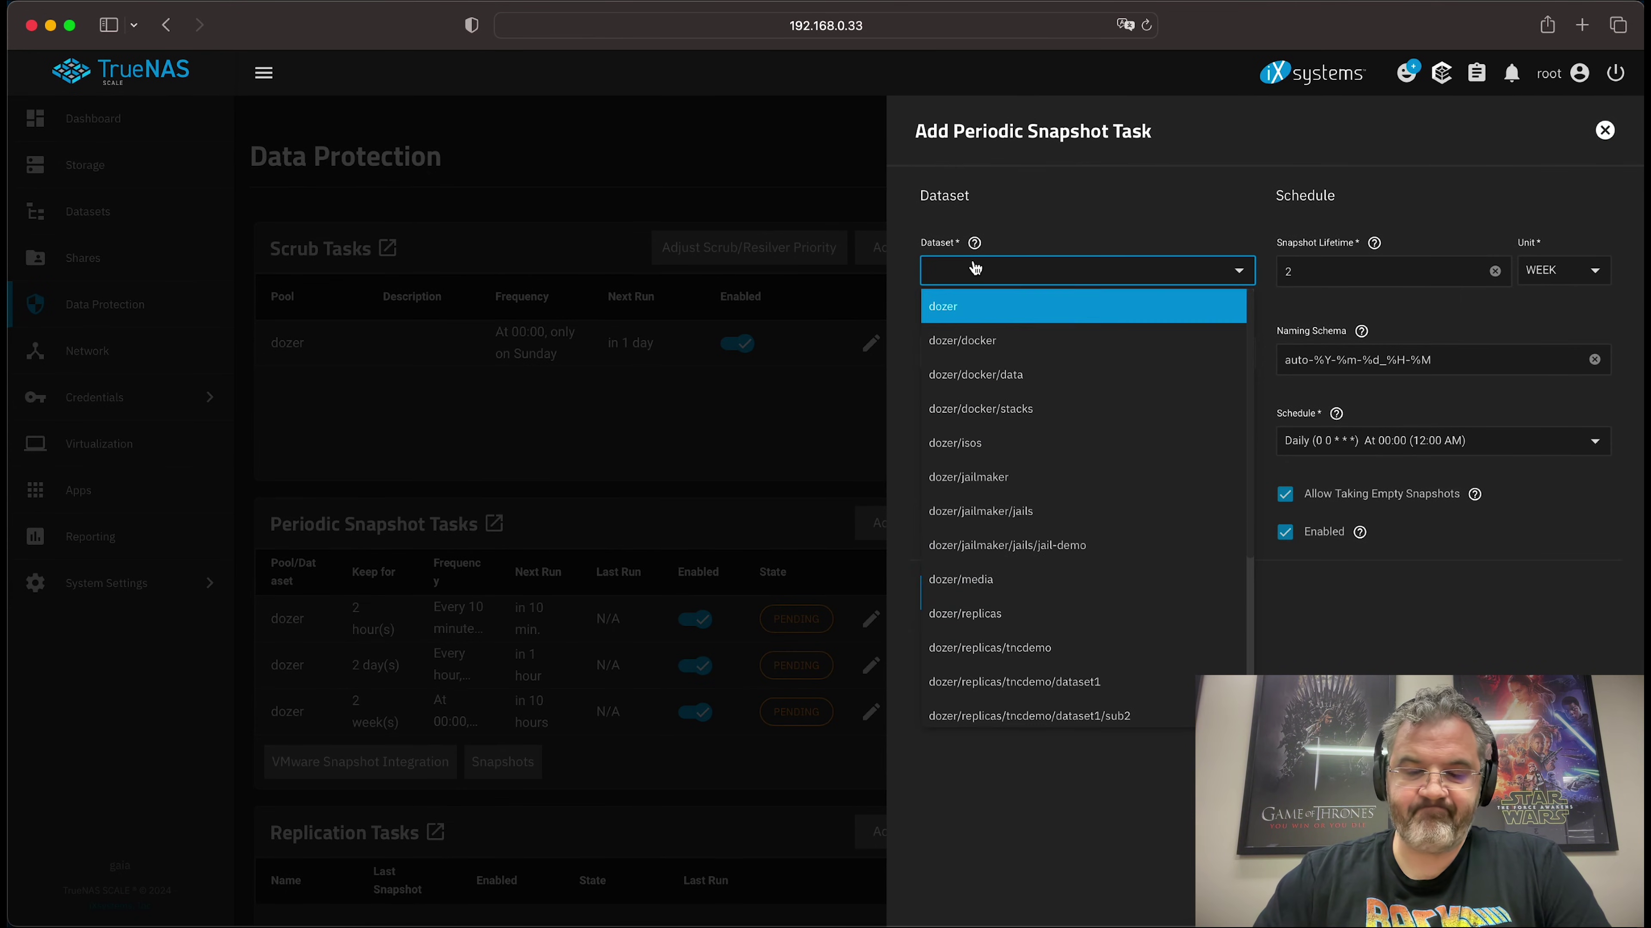
{"action": "left_click", "coordinate": [952, 307]}
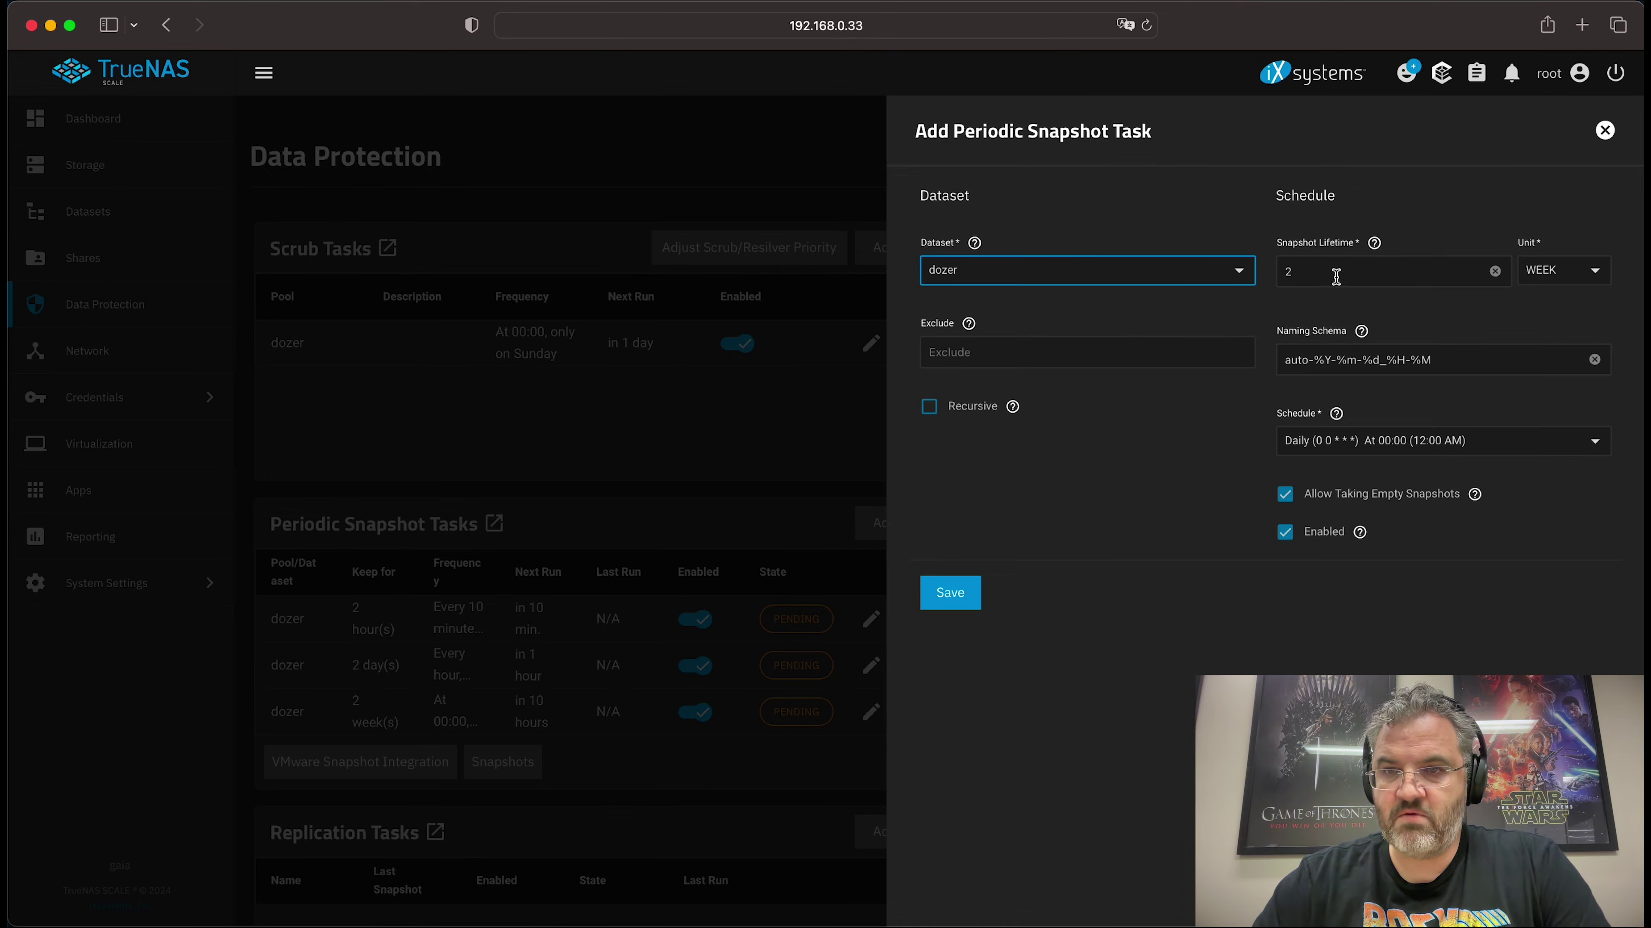
{"action": "left_click", "coordinate": [1535, 286]}
{"action": "left_click", "coordinate": [1535, 289]}
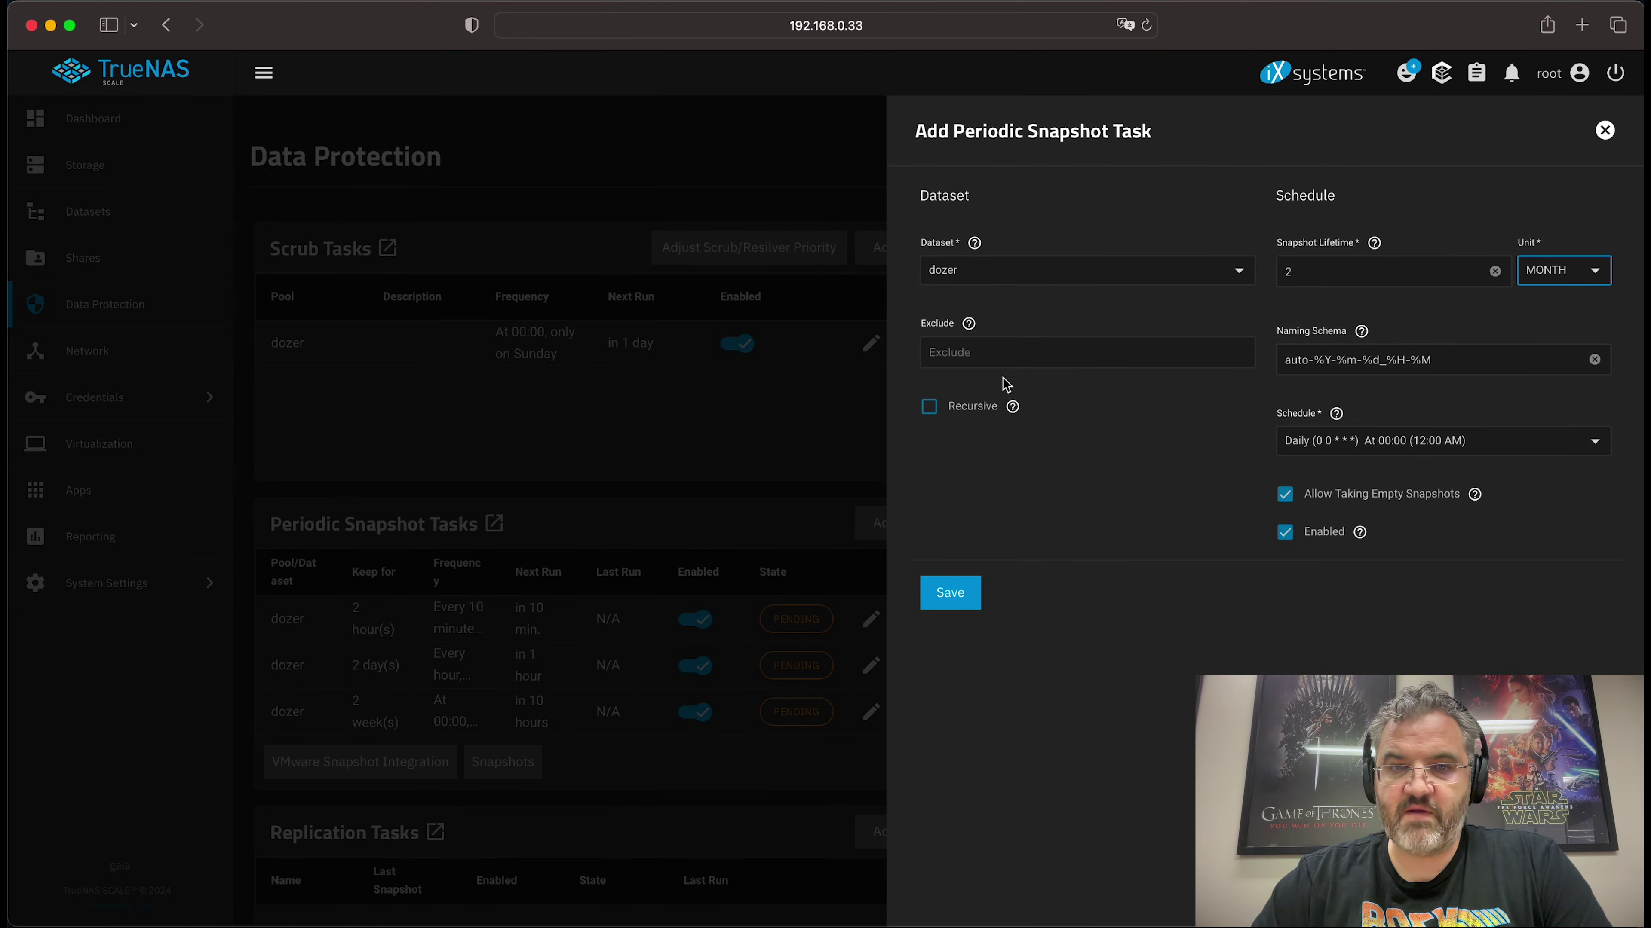
Step: Exclude dozer/replicas, dozer/time-machine and dozer/scratch, and make the task recursive
{"action": "left_click", "coordinate": [1002, 361]}
{"action": "type", "text": "dozer/replicas"}
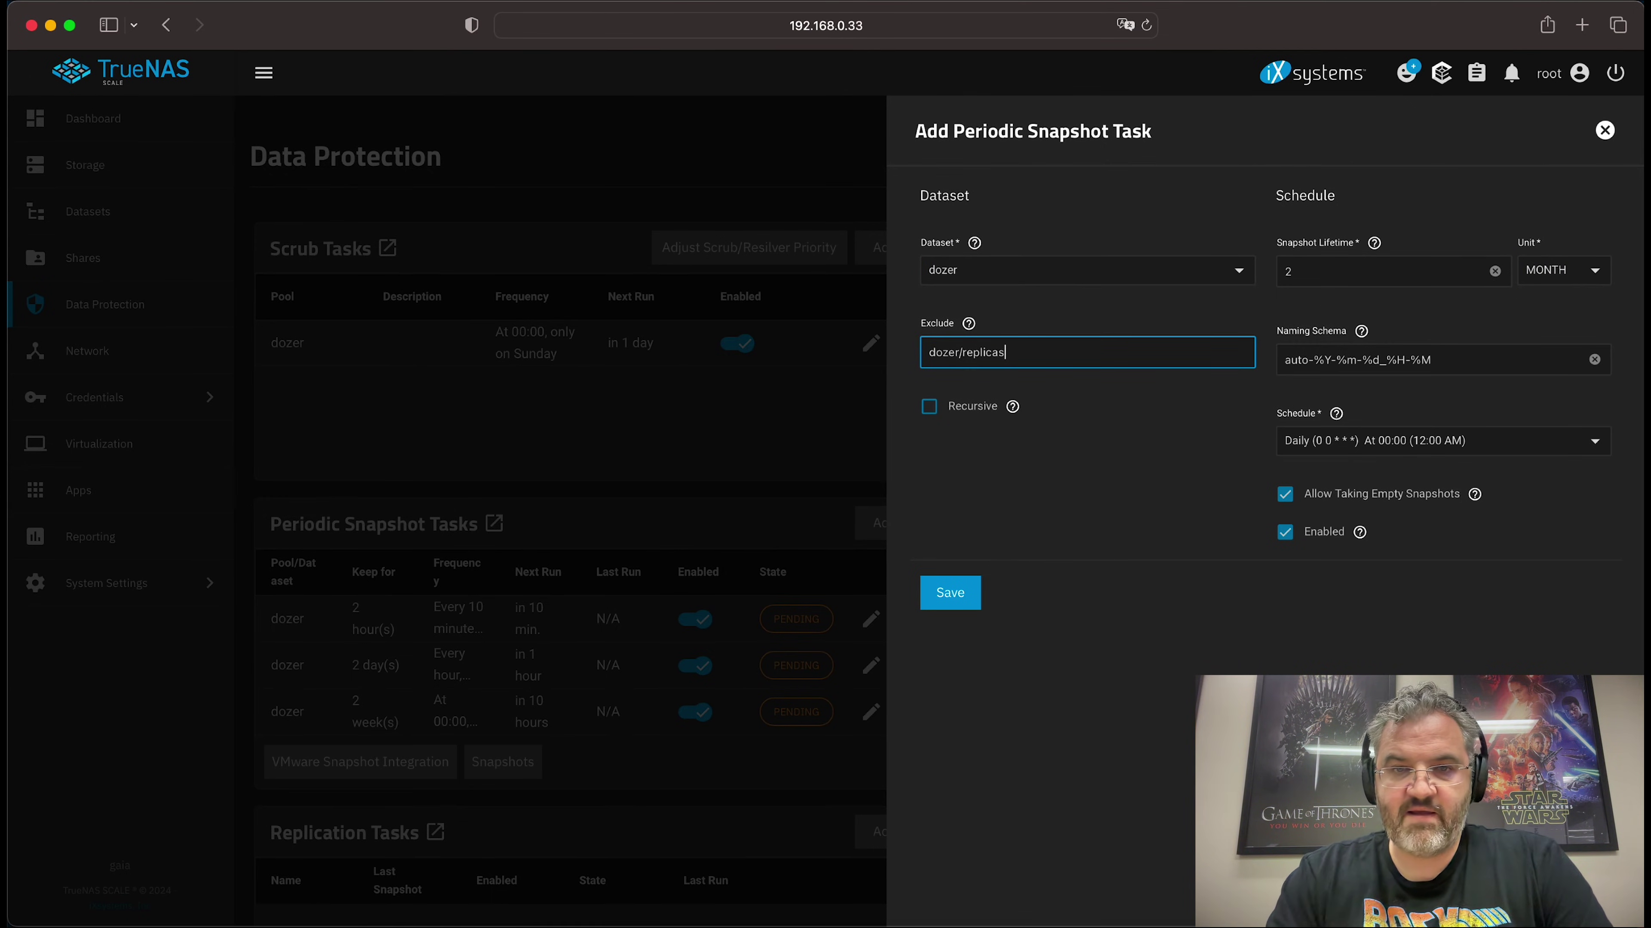
{"action": "key", "text": "Return"}
{"action": "type", "text": "doz"}
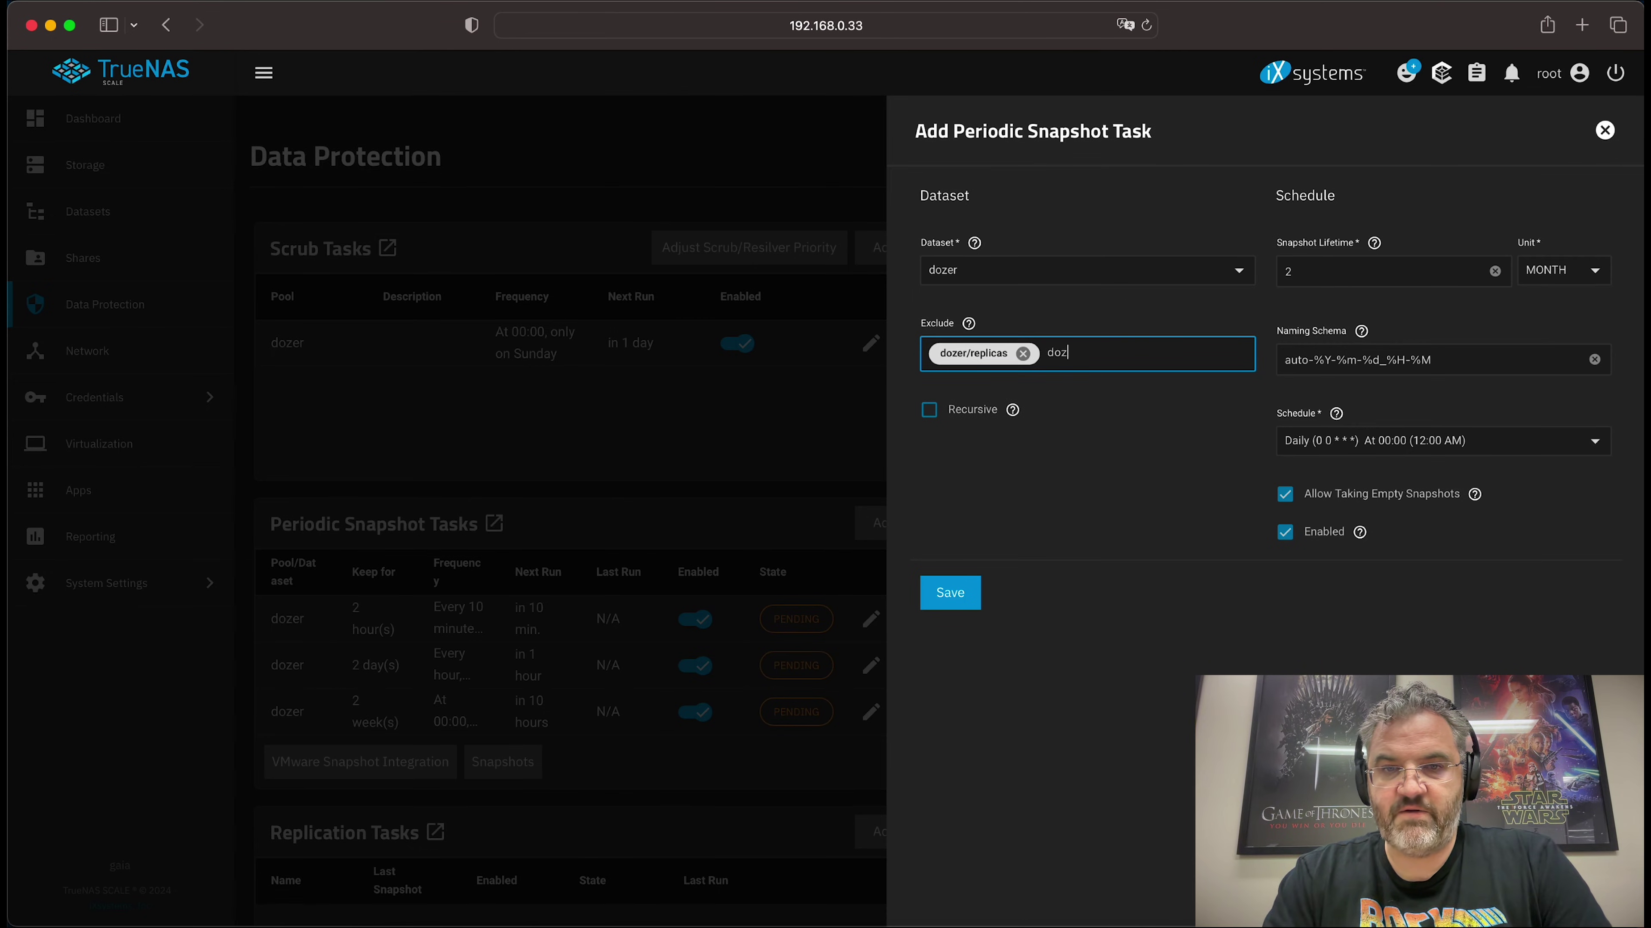
{"action": "type", "text": "er/time-machine"}
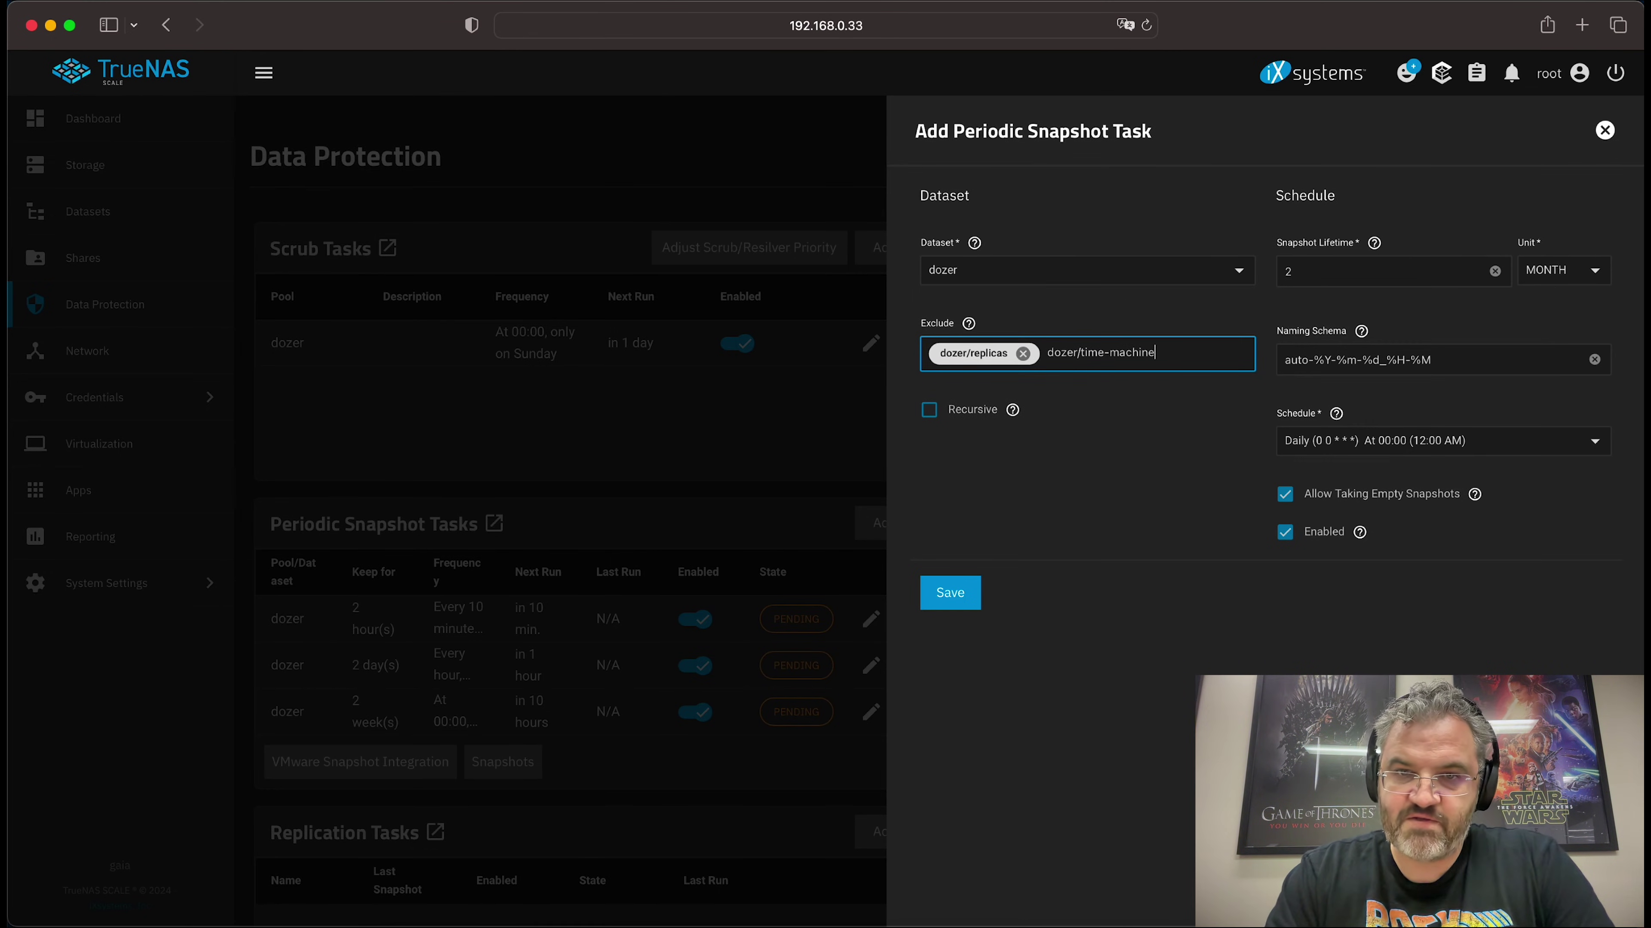
{"action": "key", "text": "Return"}
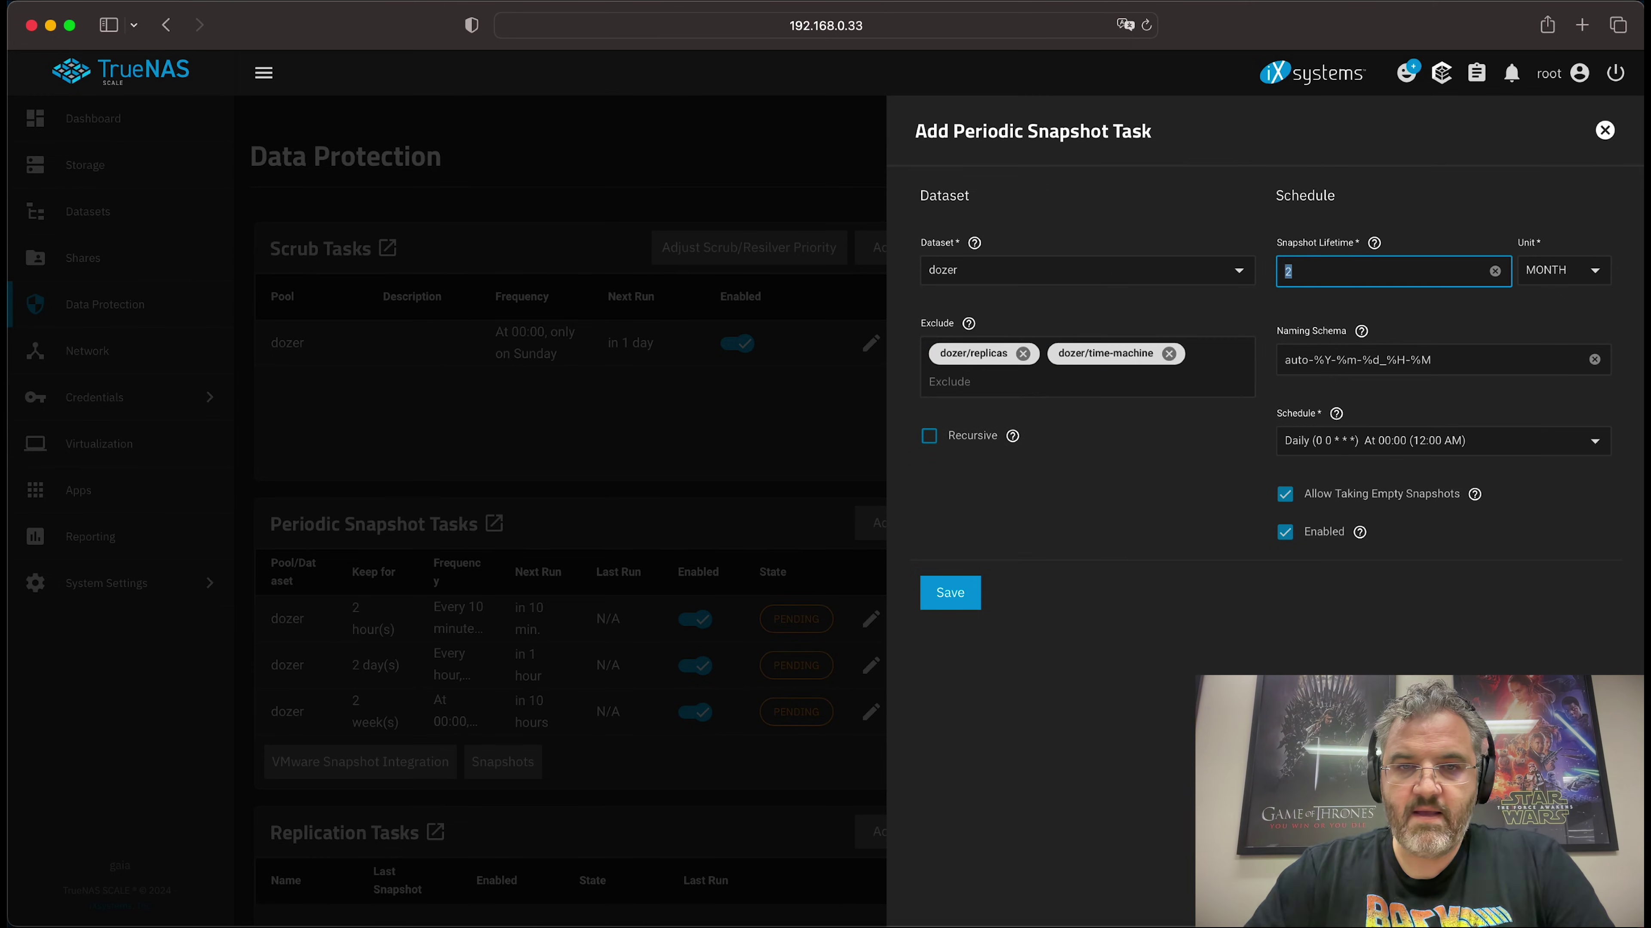
{"action": "left_click", "coordinate": [1057, 393]}
{"action": "type", "text": "dozer"}
{"action": "type", "text": "/s"}
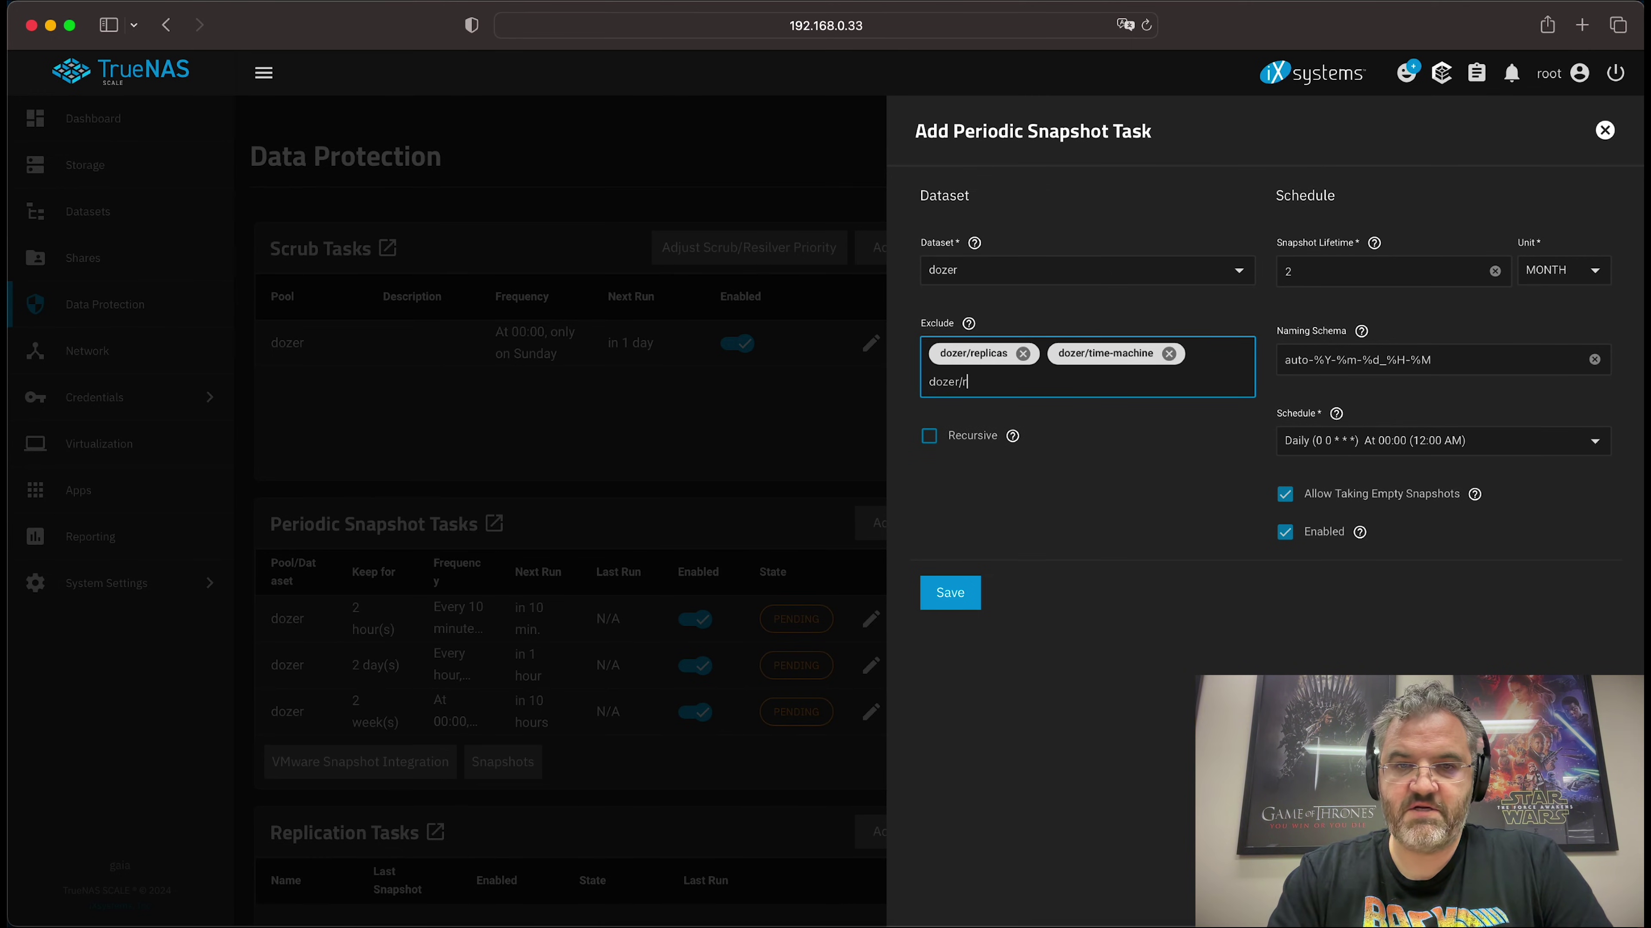
{"action": "type", "text": "cratch"}
{"action": "key", "text": "Return"}
{"action": "left_click", "coordinate": [930, 436]}
Step: Rename the schema prefix to gaia-weekly, choose the Weekly schedule, and save
{"action": "left_click", "coordinate": [1294, 360]}
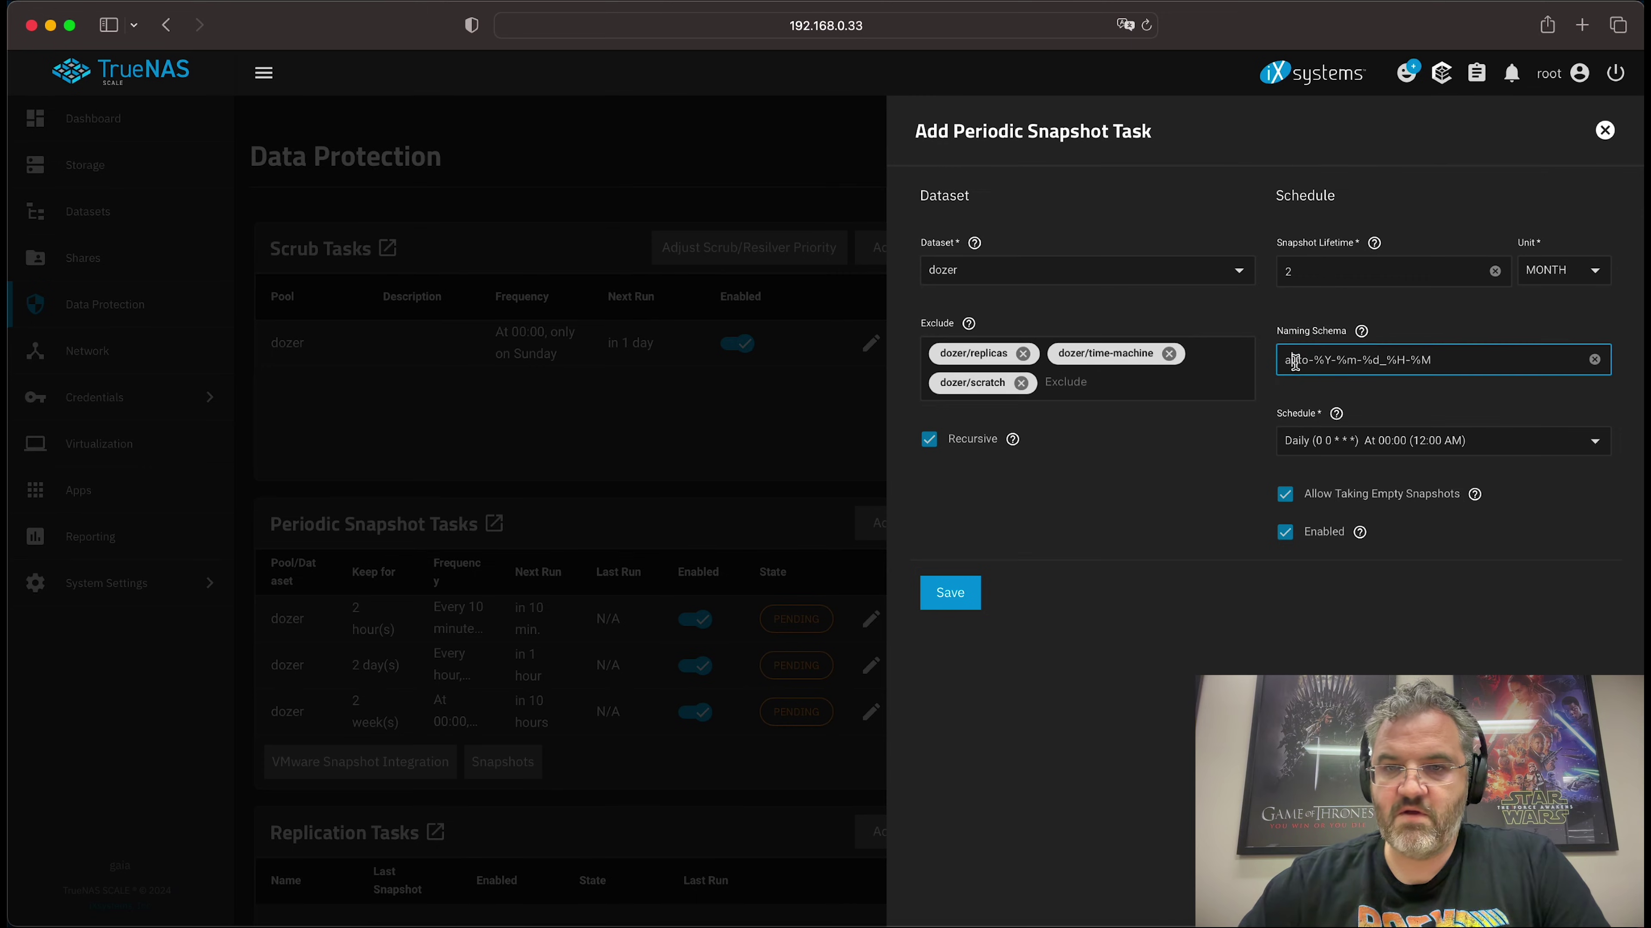
{"action": "double_click", "coordinate": [1295, 361]}
{"action": "type", "text": "gaia"}
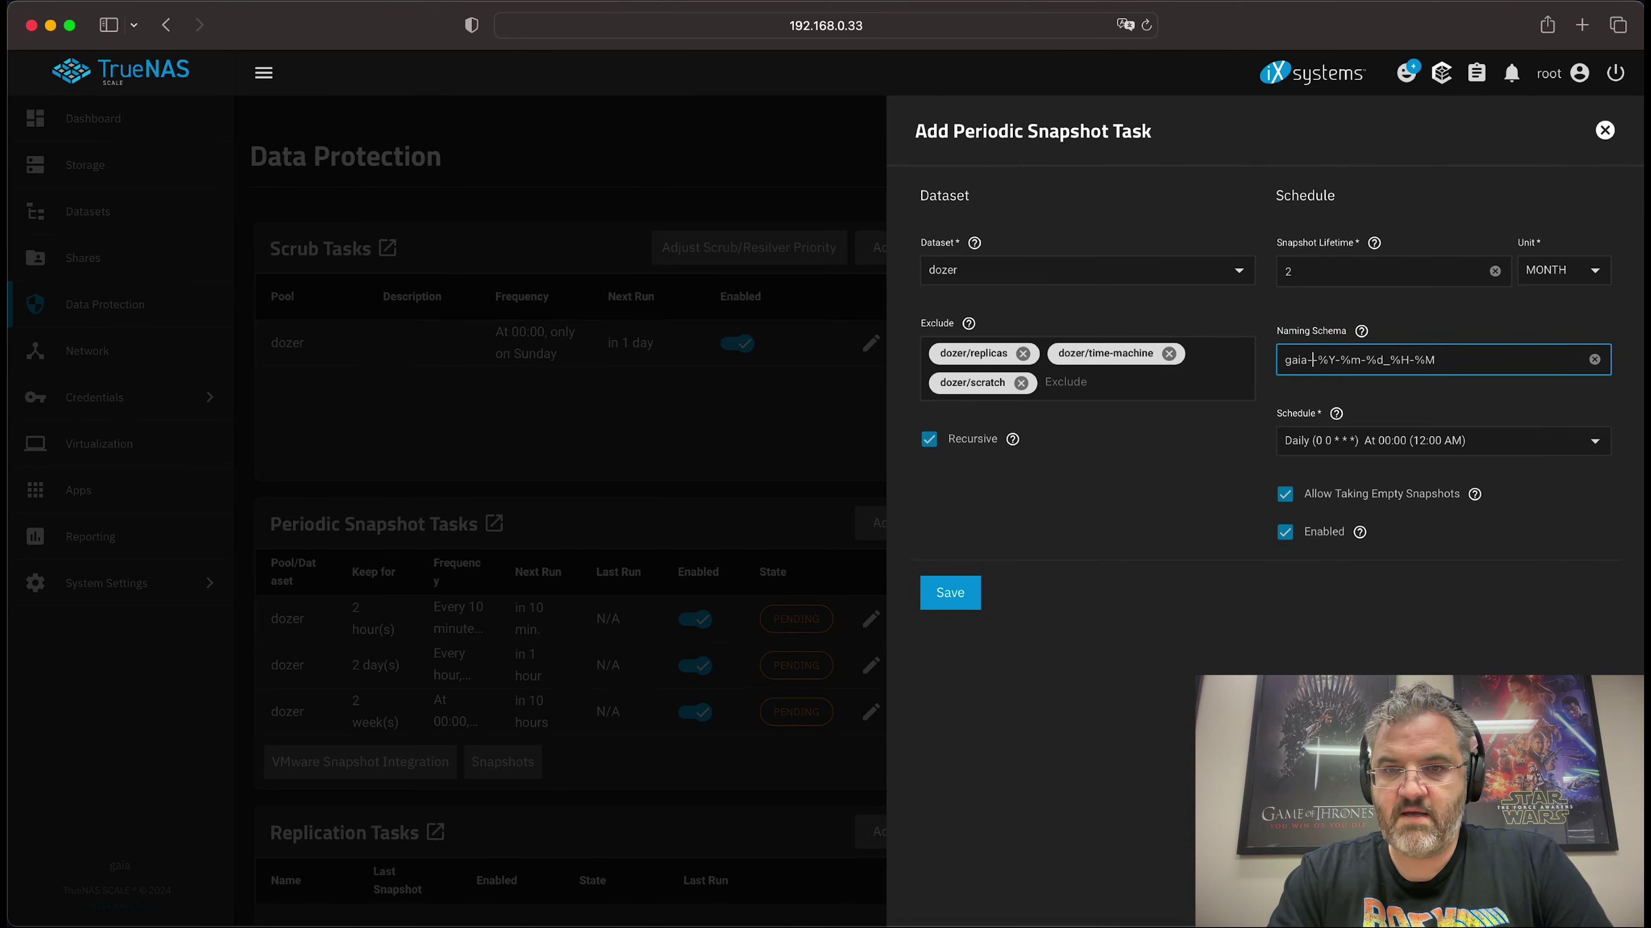
{"action": "type", "text": "-weekly"}
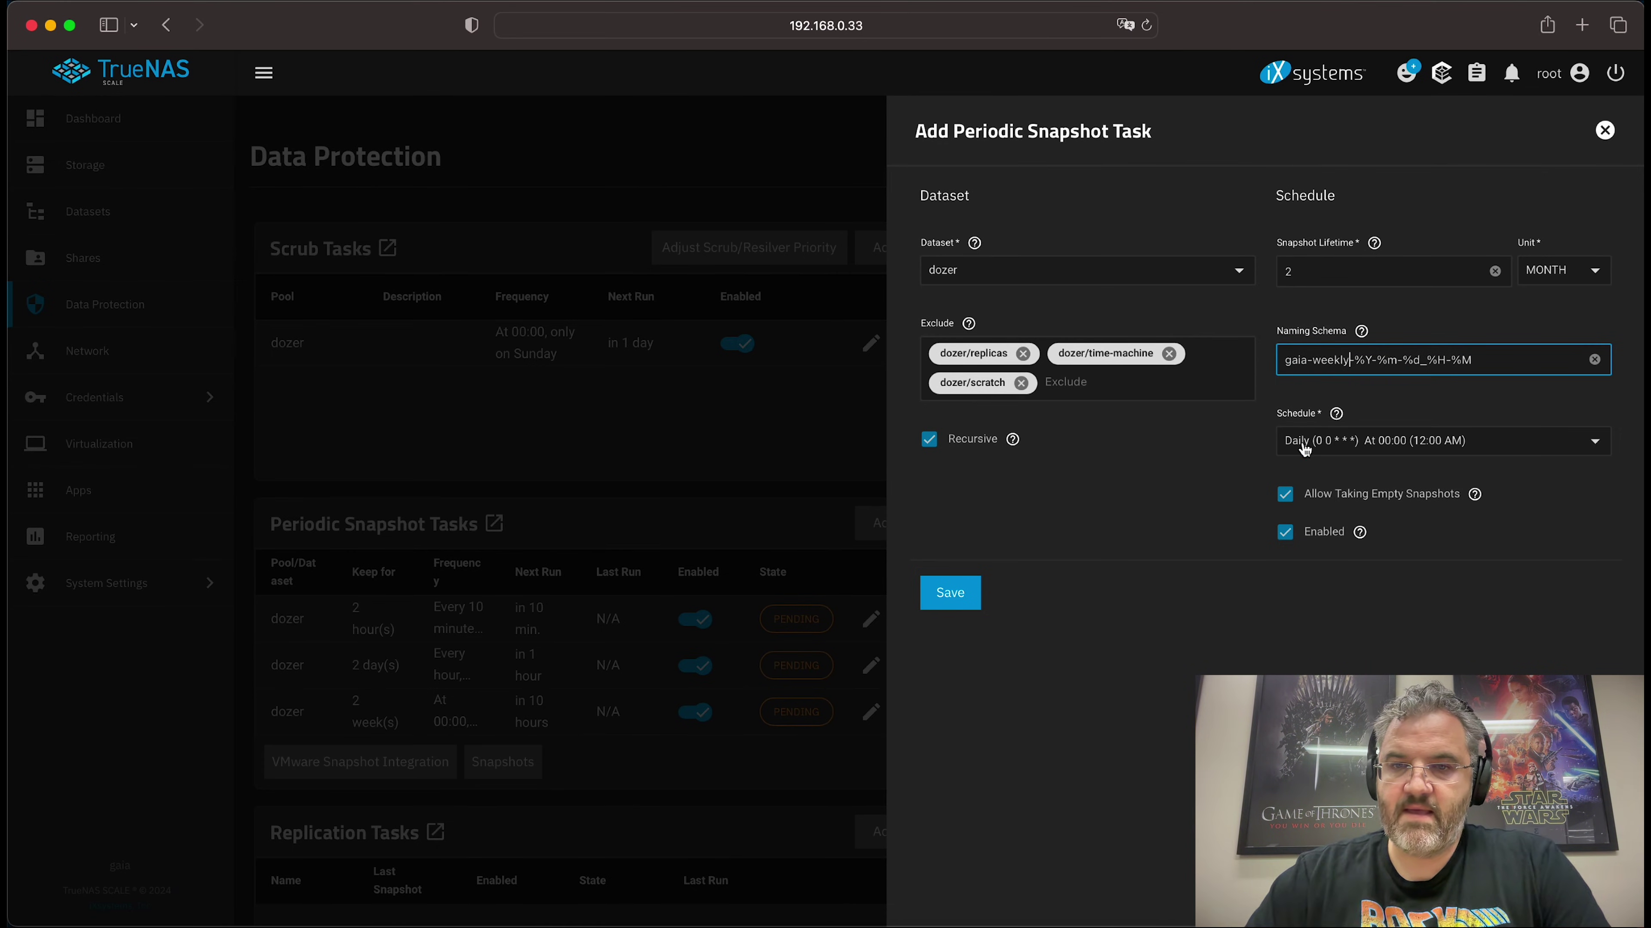
{"action": "left_click", "coordinate": [1306, 448]}
{"action": "left_click", "coordinate": [1313, 548]}
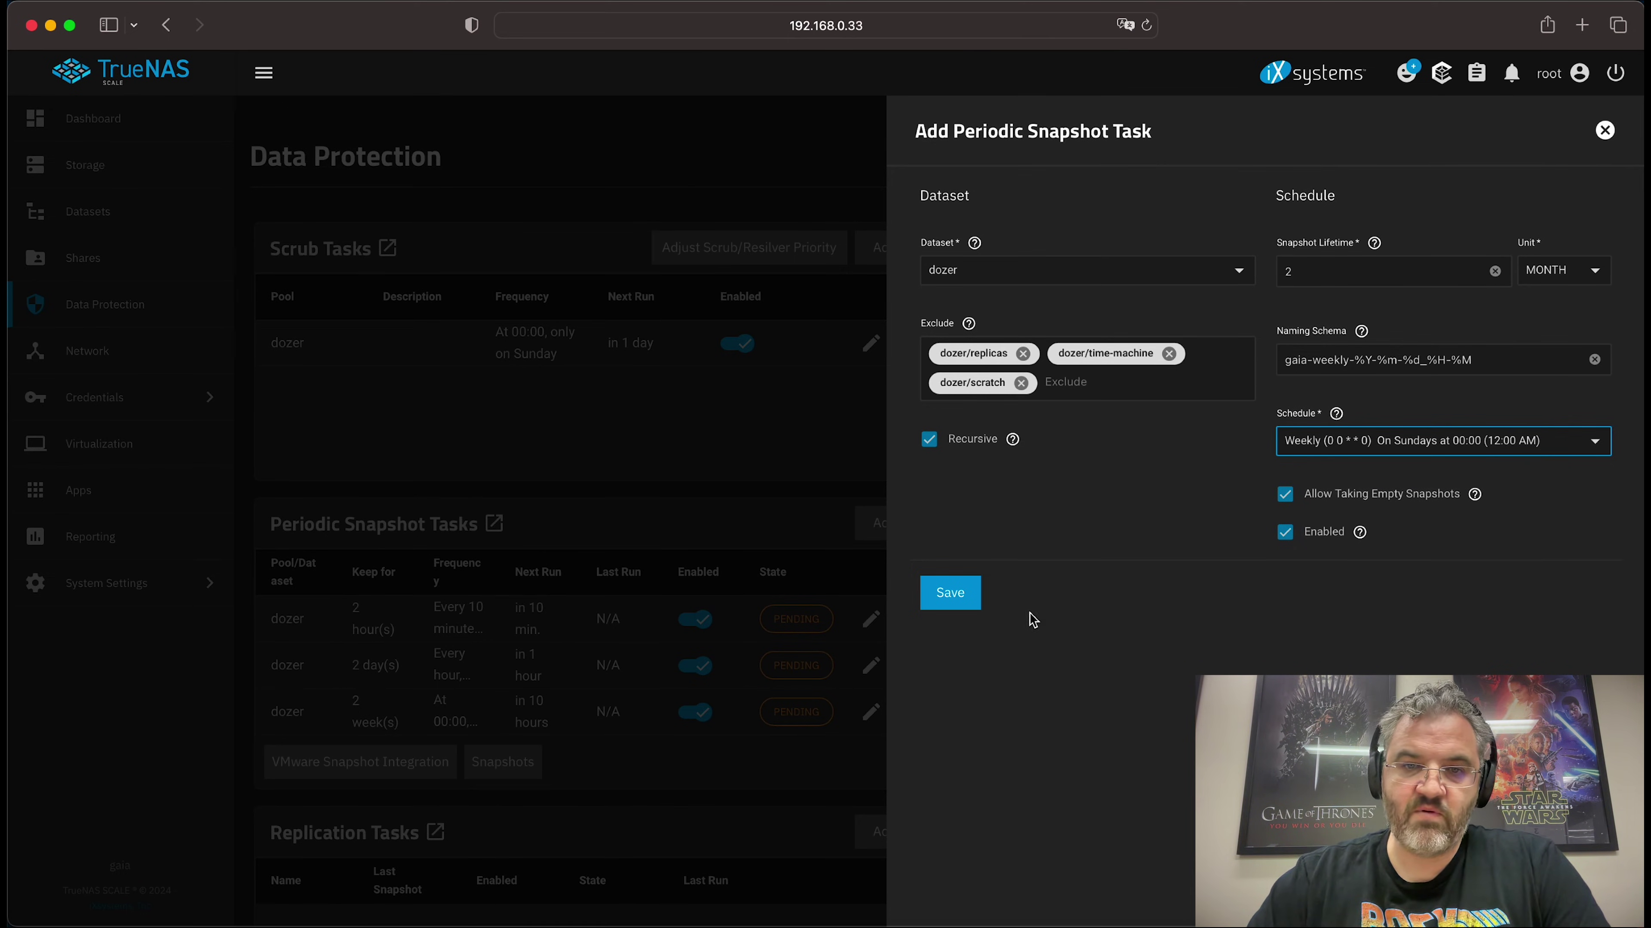
{"action": "left_click", "coordinate": [951, 594]}
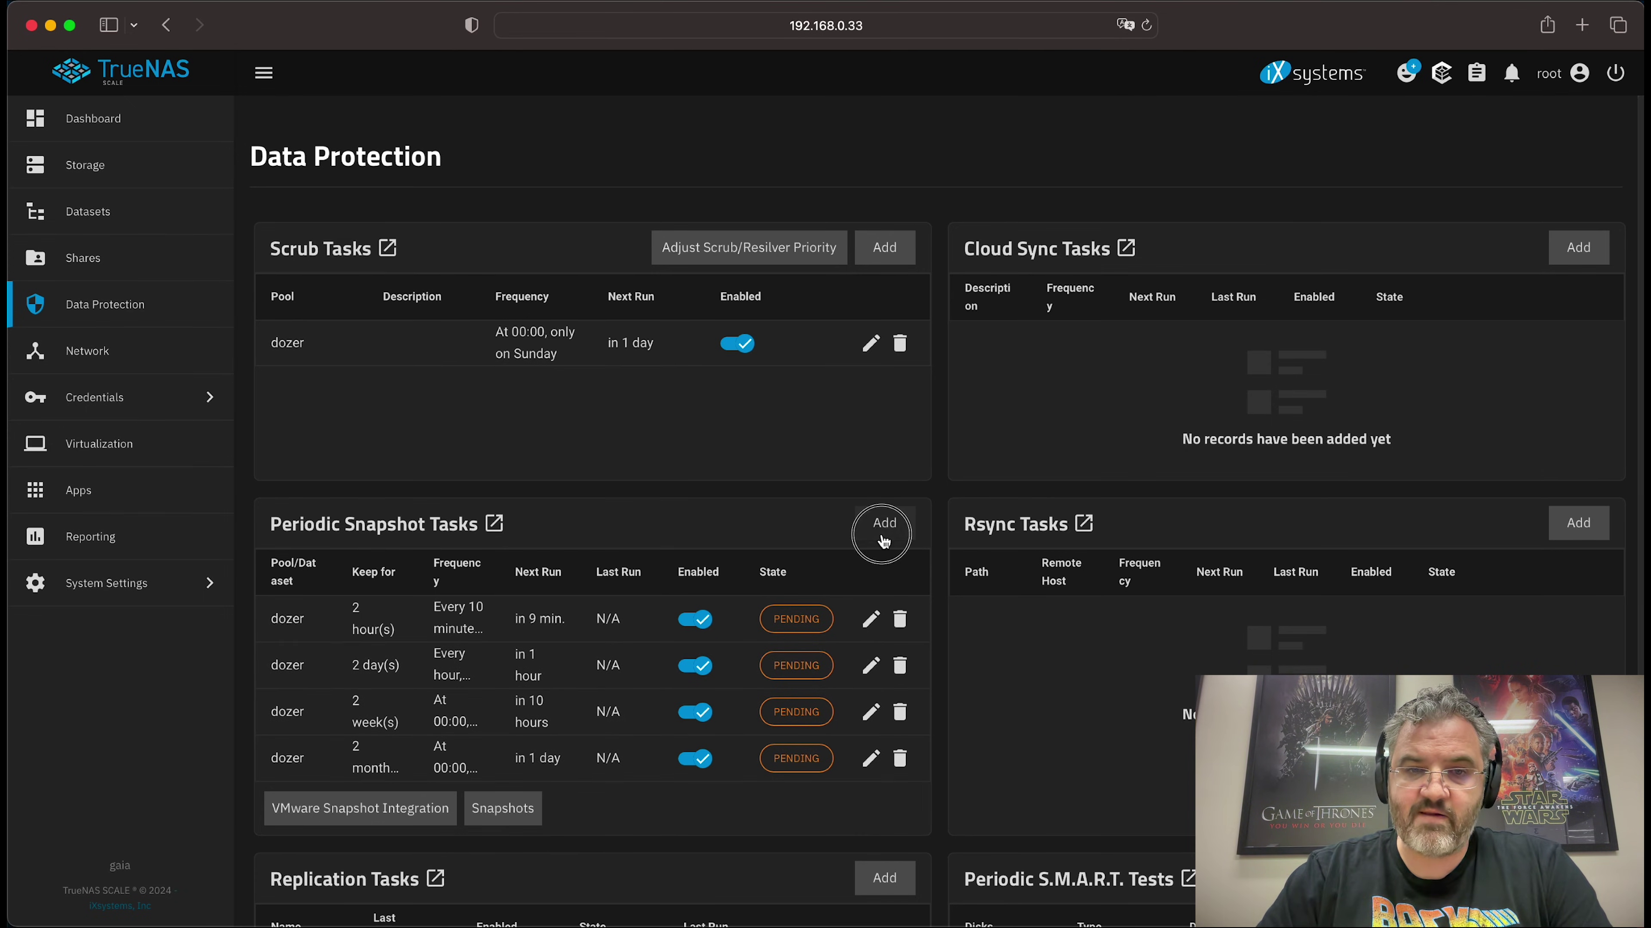
{"action": "left_click", "coordinate": [884, 523]}
Step: Set the new task's dataset to dozer with a lifetime of 2 YEAR
{"action": "left_click", "coordinate": [972, 310]}
{"action": "left_click", "coordinate": [1312, 278]}
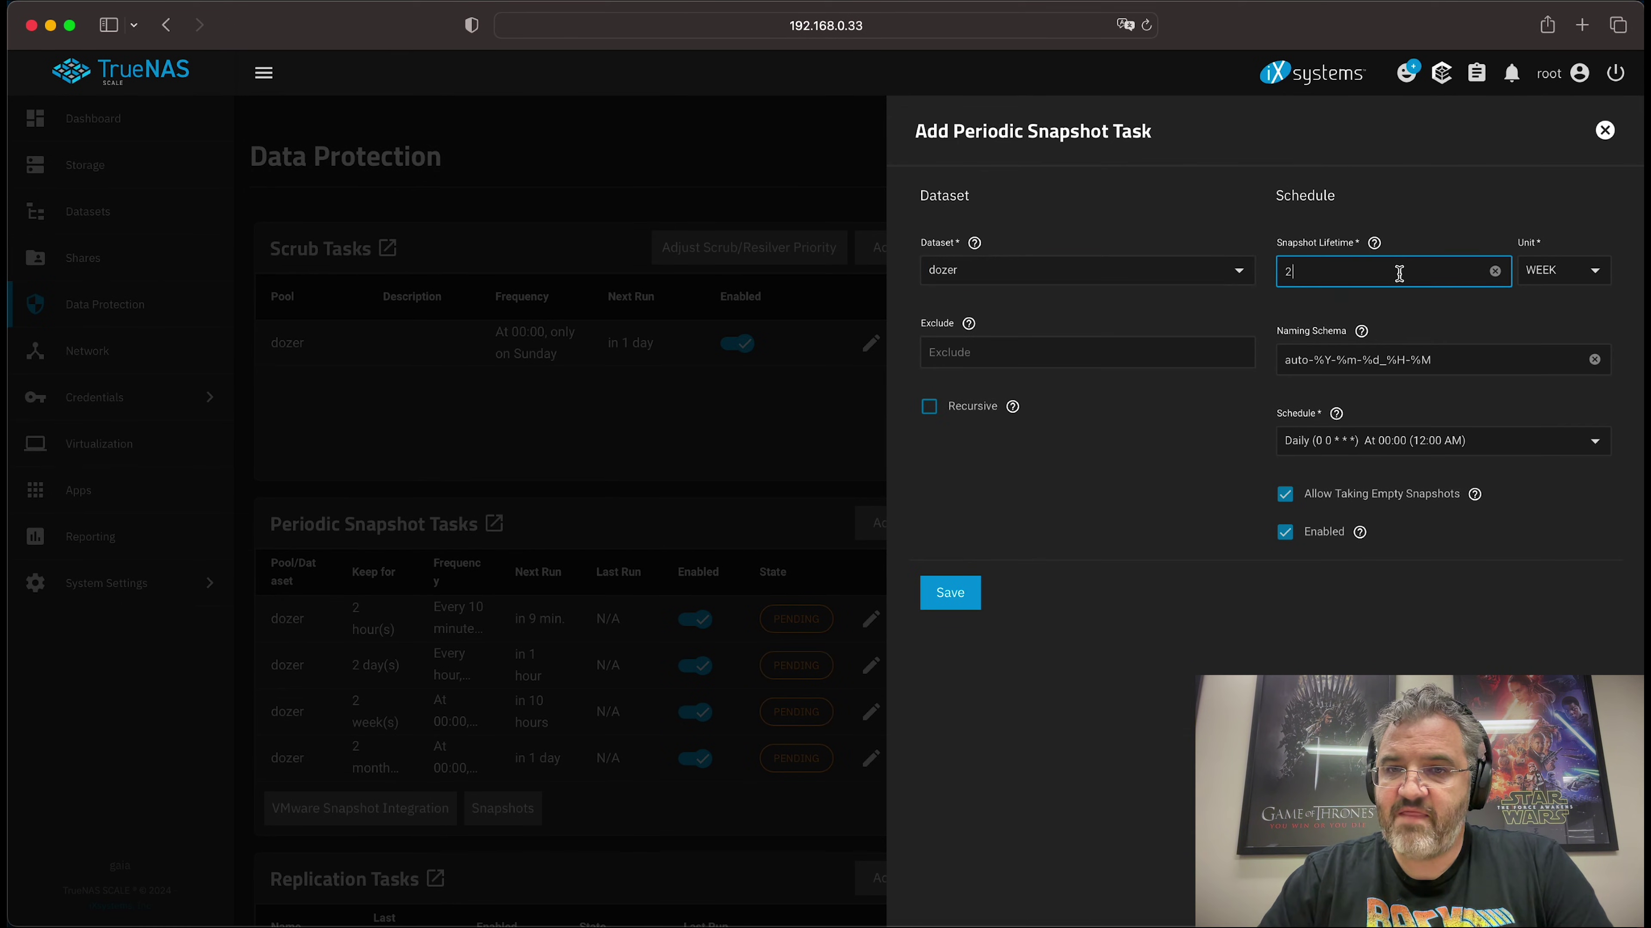
{"action": "left_click", "coordinate": [1590, 272]}
{"action": "left_click", "coordinate": [1558, 445]}
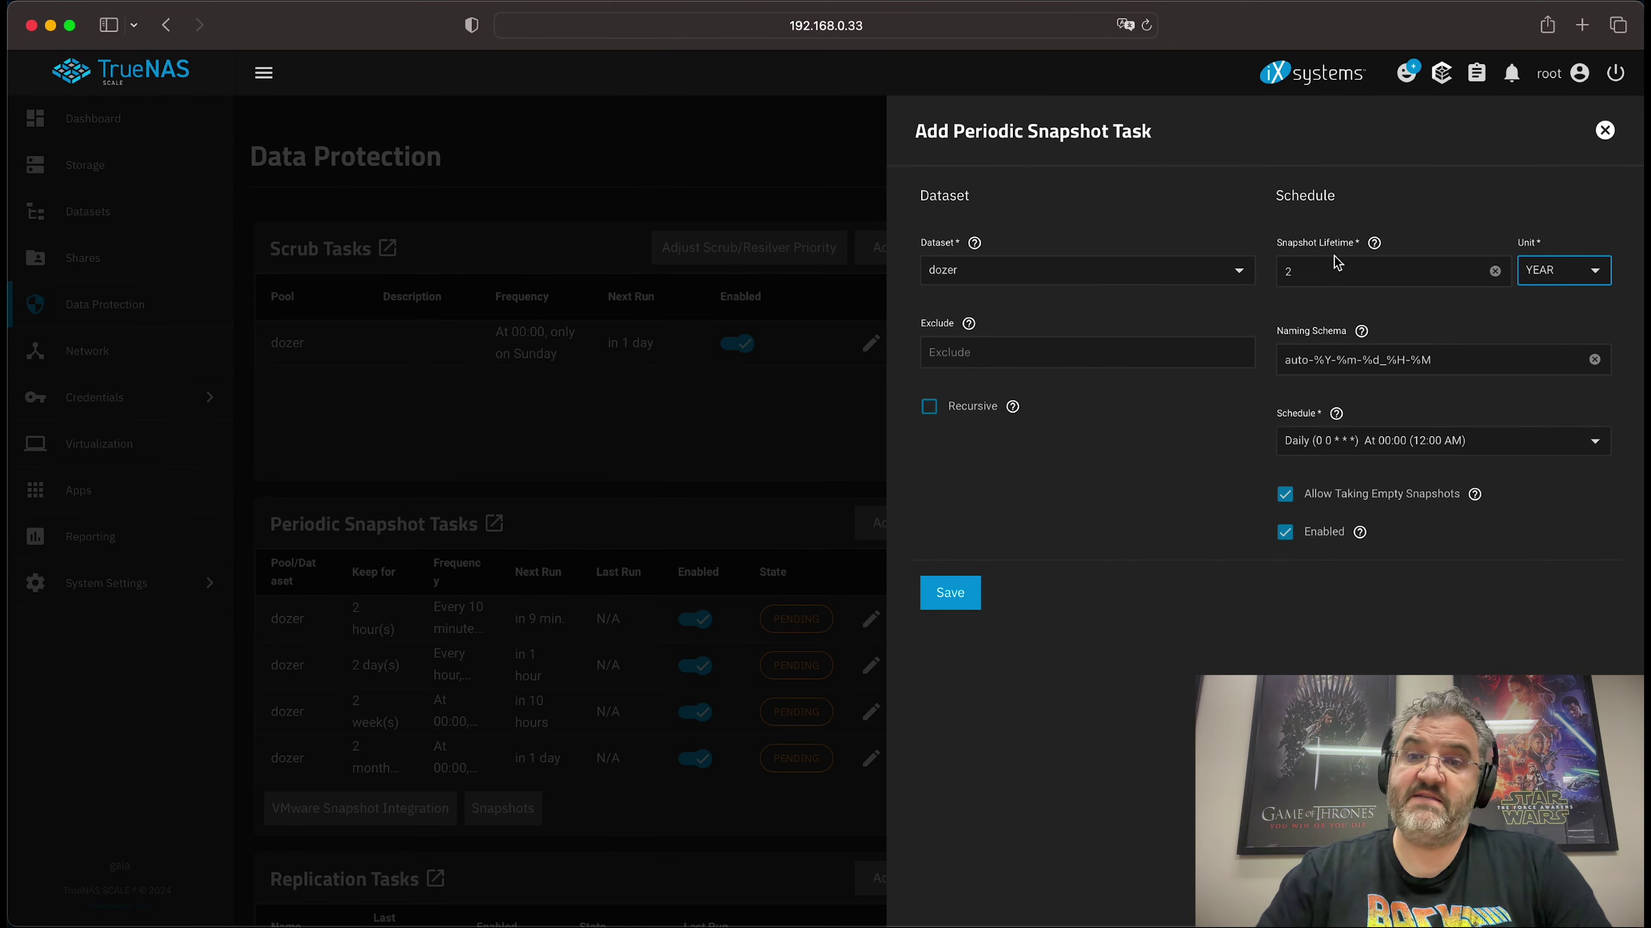
Step: Exclude dozer/replicas, dozer/time-machine and dozer/scratch, and make the task recursive
{"action": "left_click", "coordinate": [1116, 352]}
{"action": "type", "text": "dozer"}
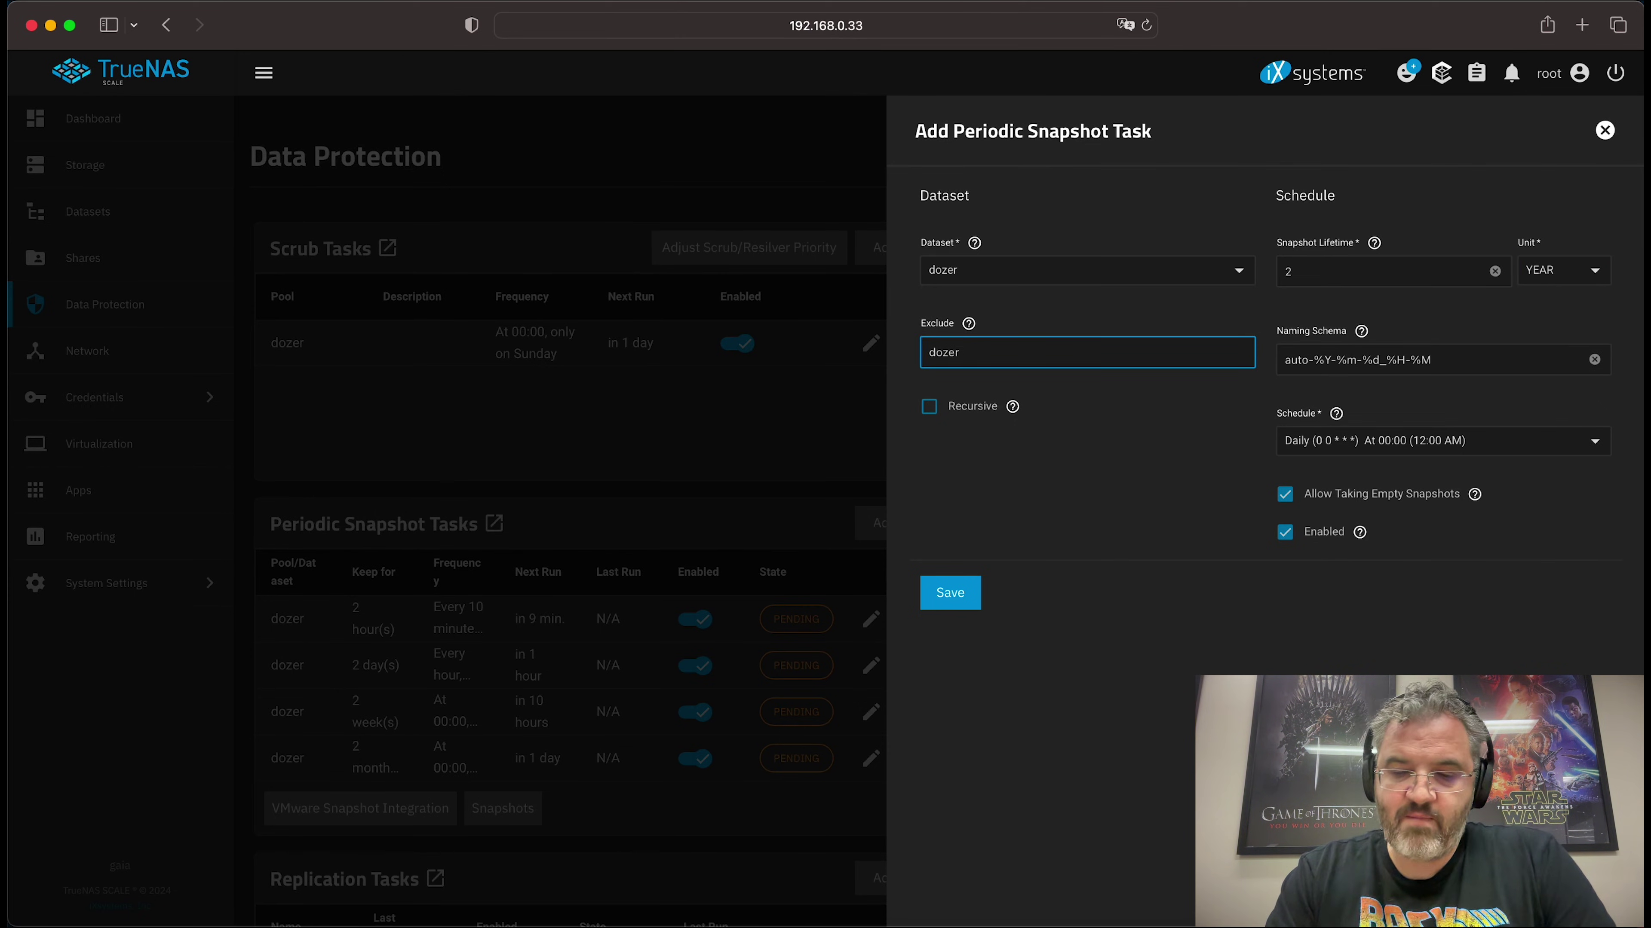
{"action": "type", "text": "/replicas"}
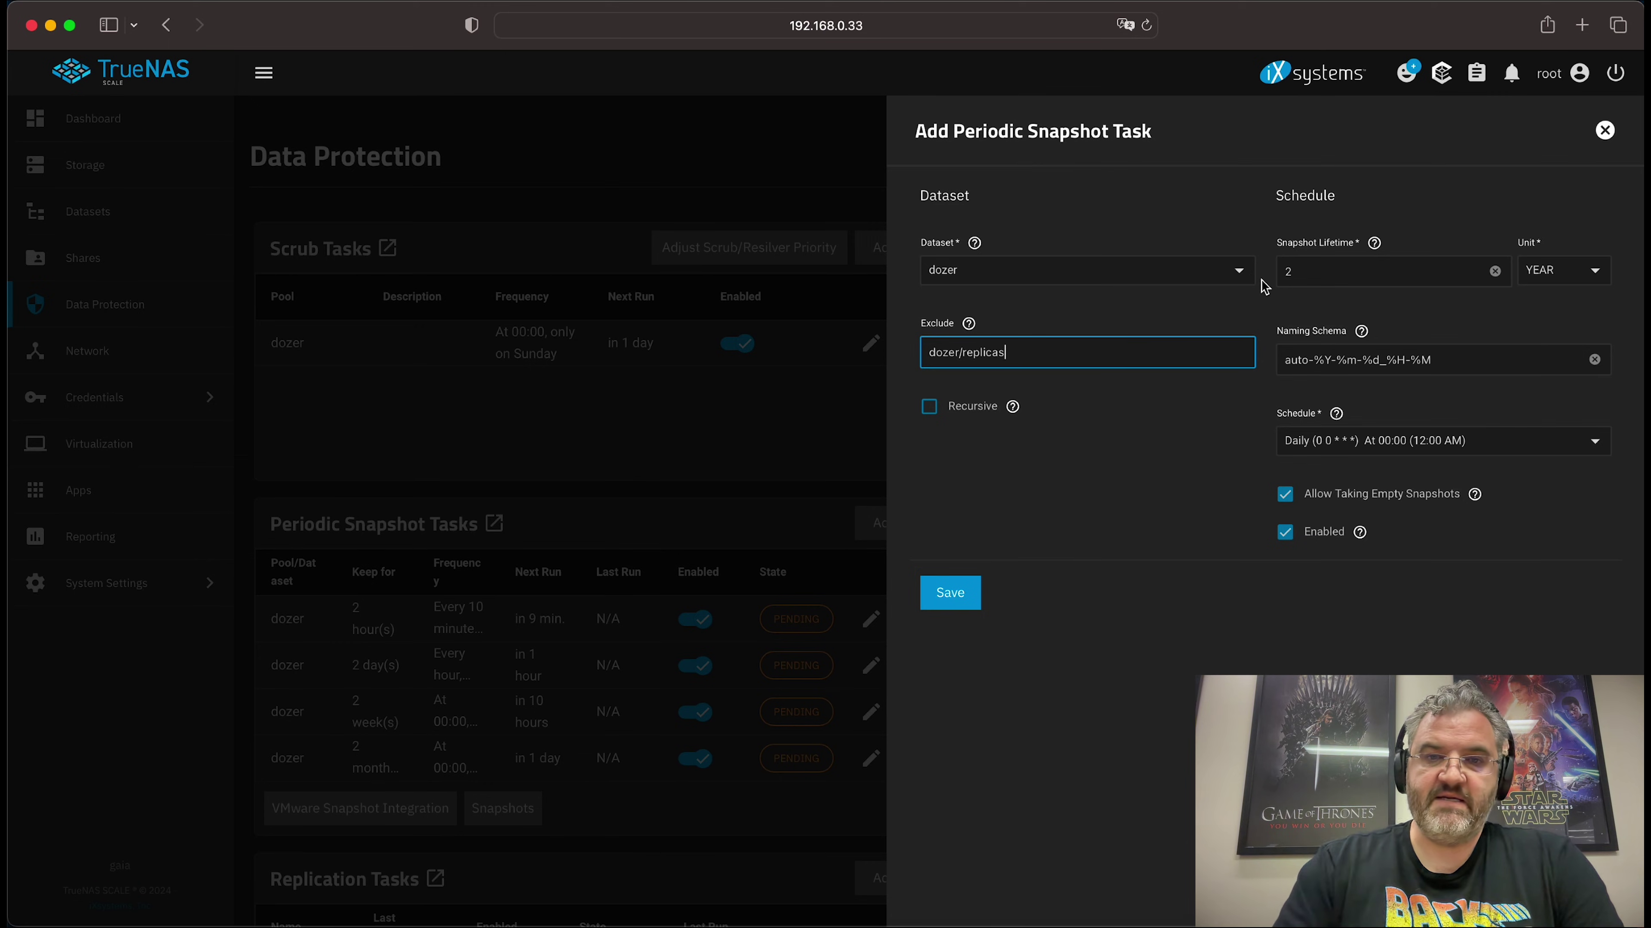
{"action": "key", "text": "Return"}
{"action": "type", "text": "dozer/time"}
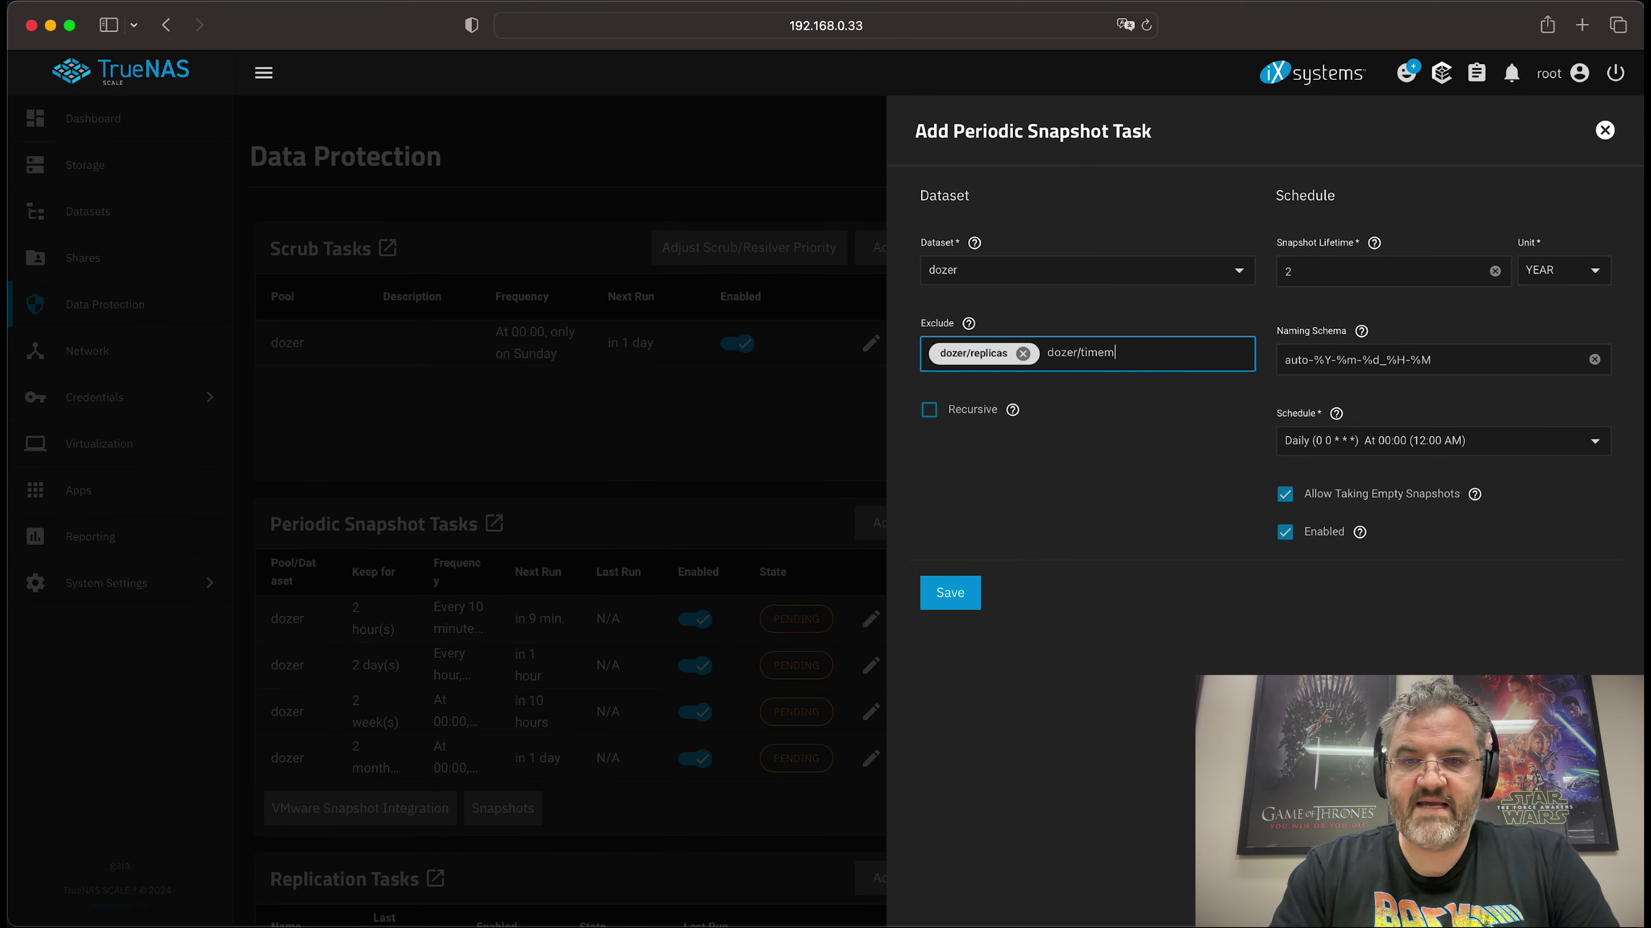
{"action": "type", "text": "-machine"}
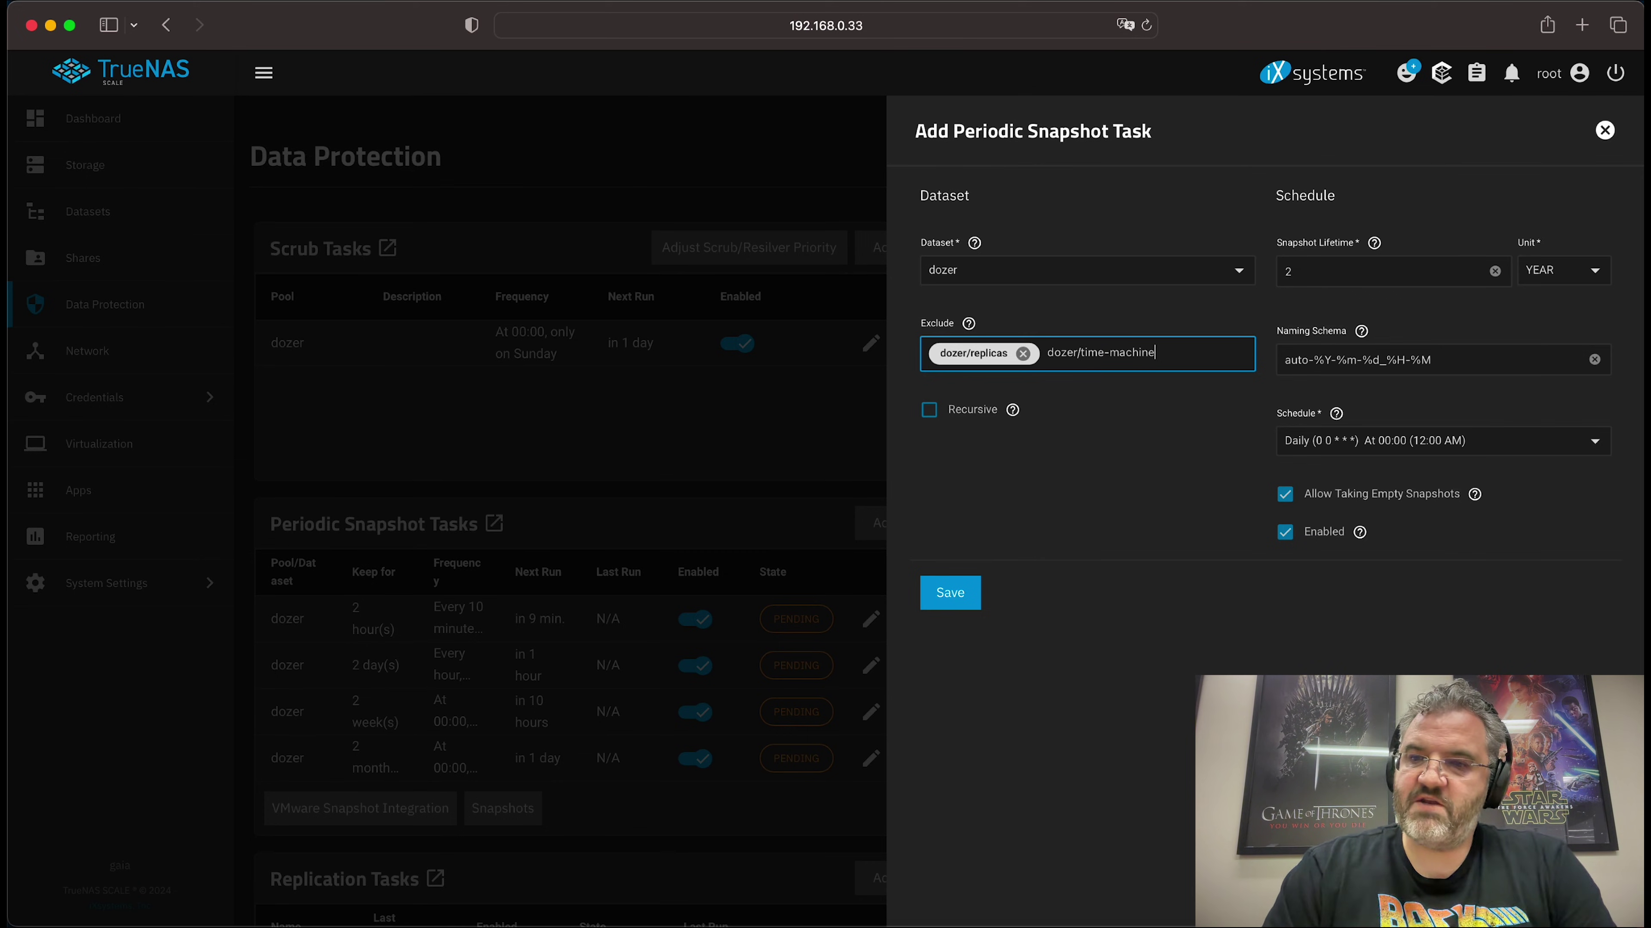
{"action": "key", "text": "Return"}
{"action": "type", "text": "dozer/scratch"}
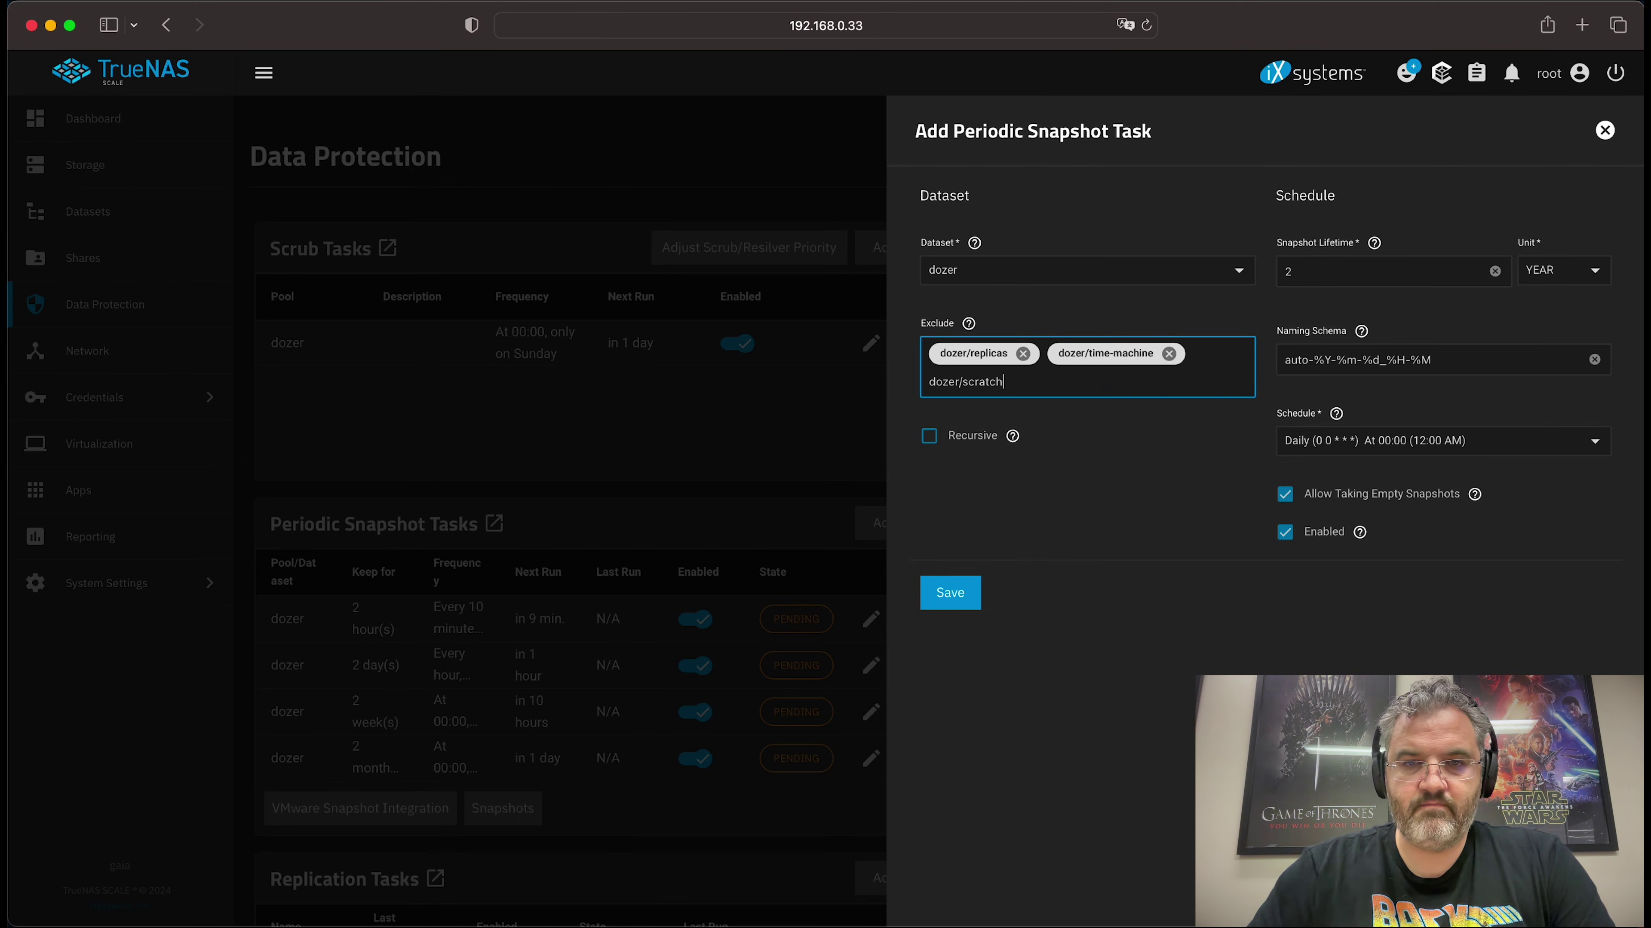
{"action": "key", "text": "Tab"}
{"action": "left_click", "coordinate": [929, 439]}
Step: Rename the schema prefix to gaia-monthly, choose the Monthly schedule, and save
{"action": "double_click", "coordinate": [1296, 359]}
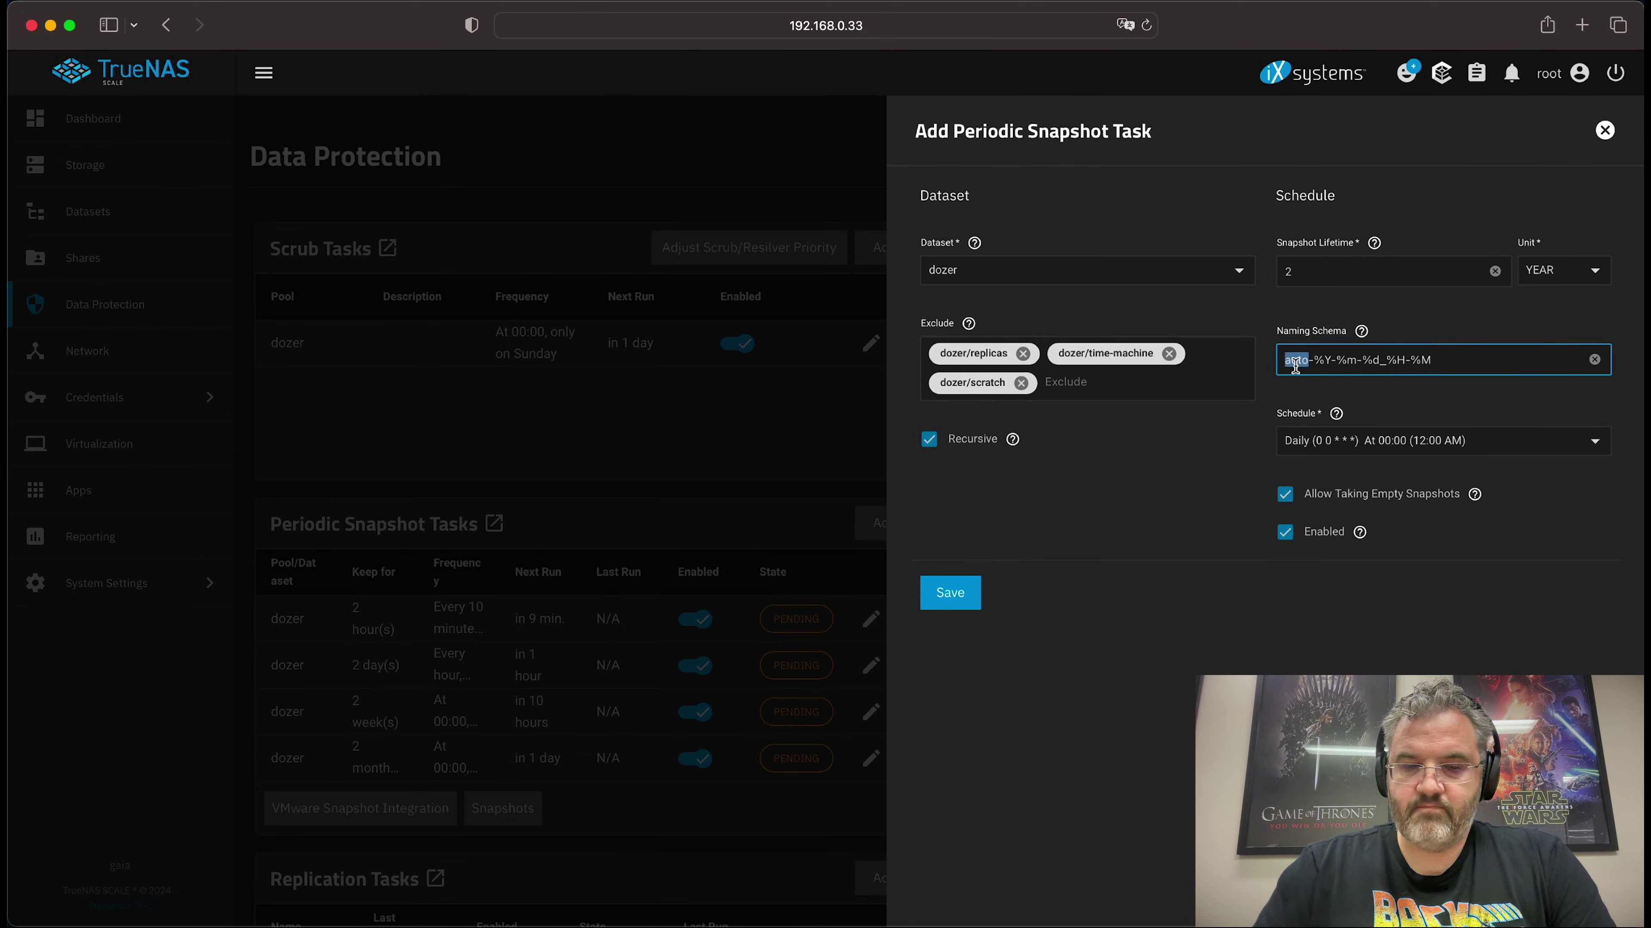
{"action": "type", "text": "gaia-monthly"}
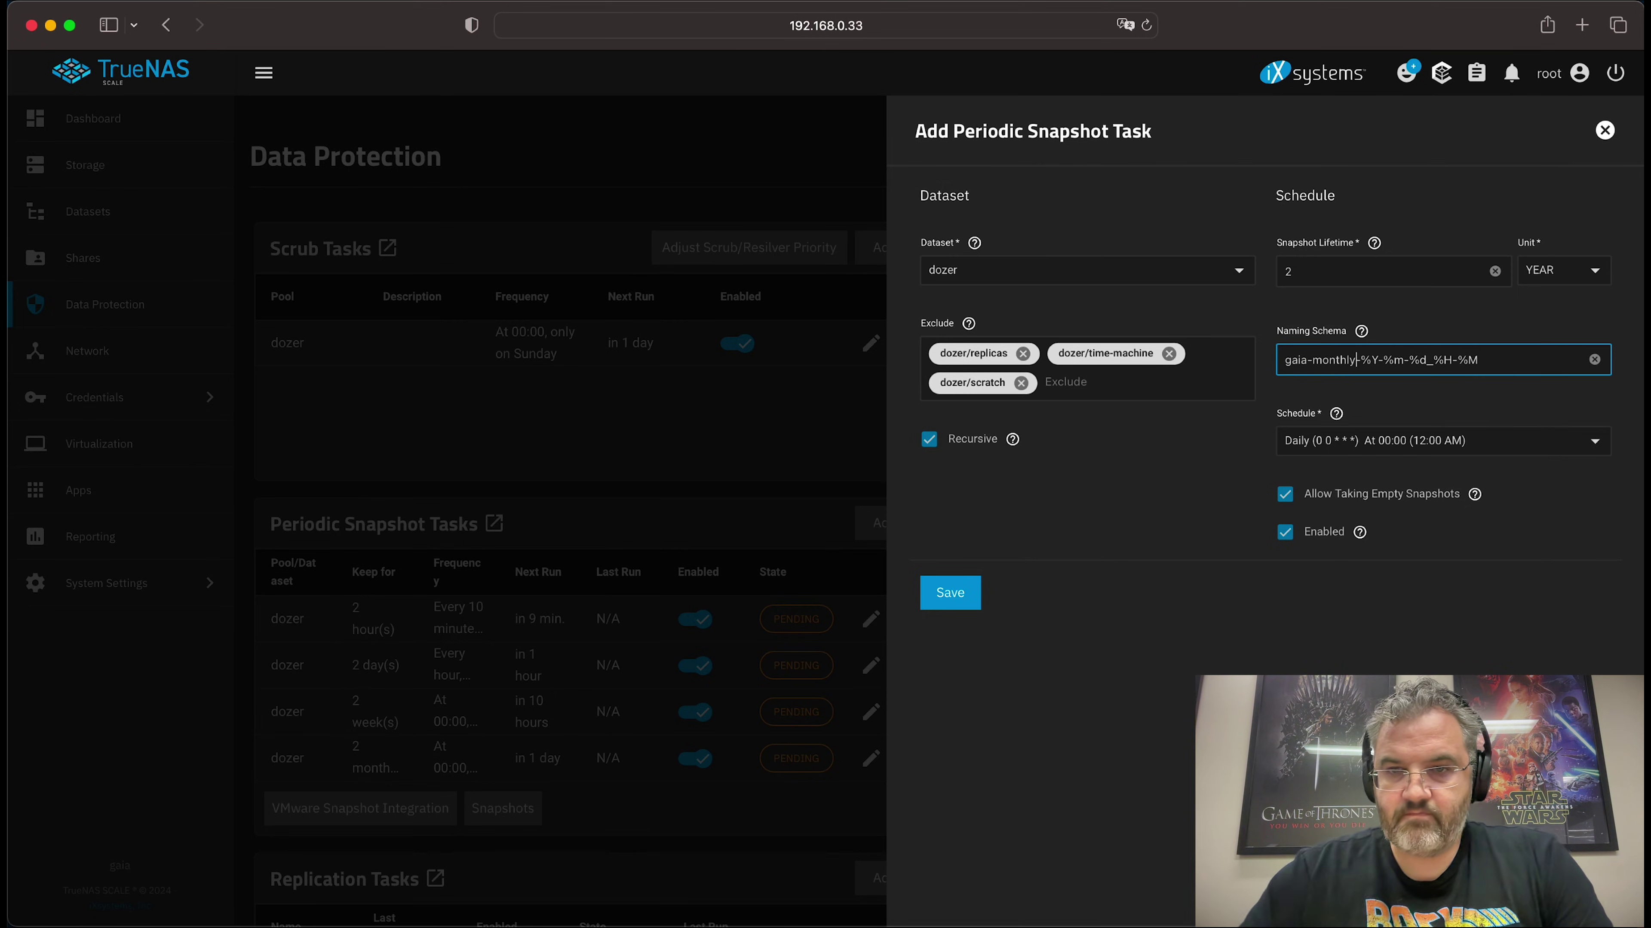
{"action": "left_click", "coordinate": [1339, 443]}
{"action": "left_click", "coordinate": [1340, 595]}
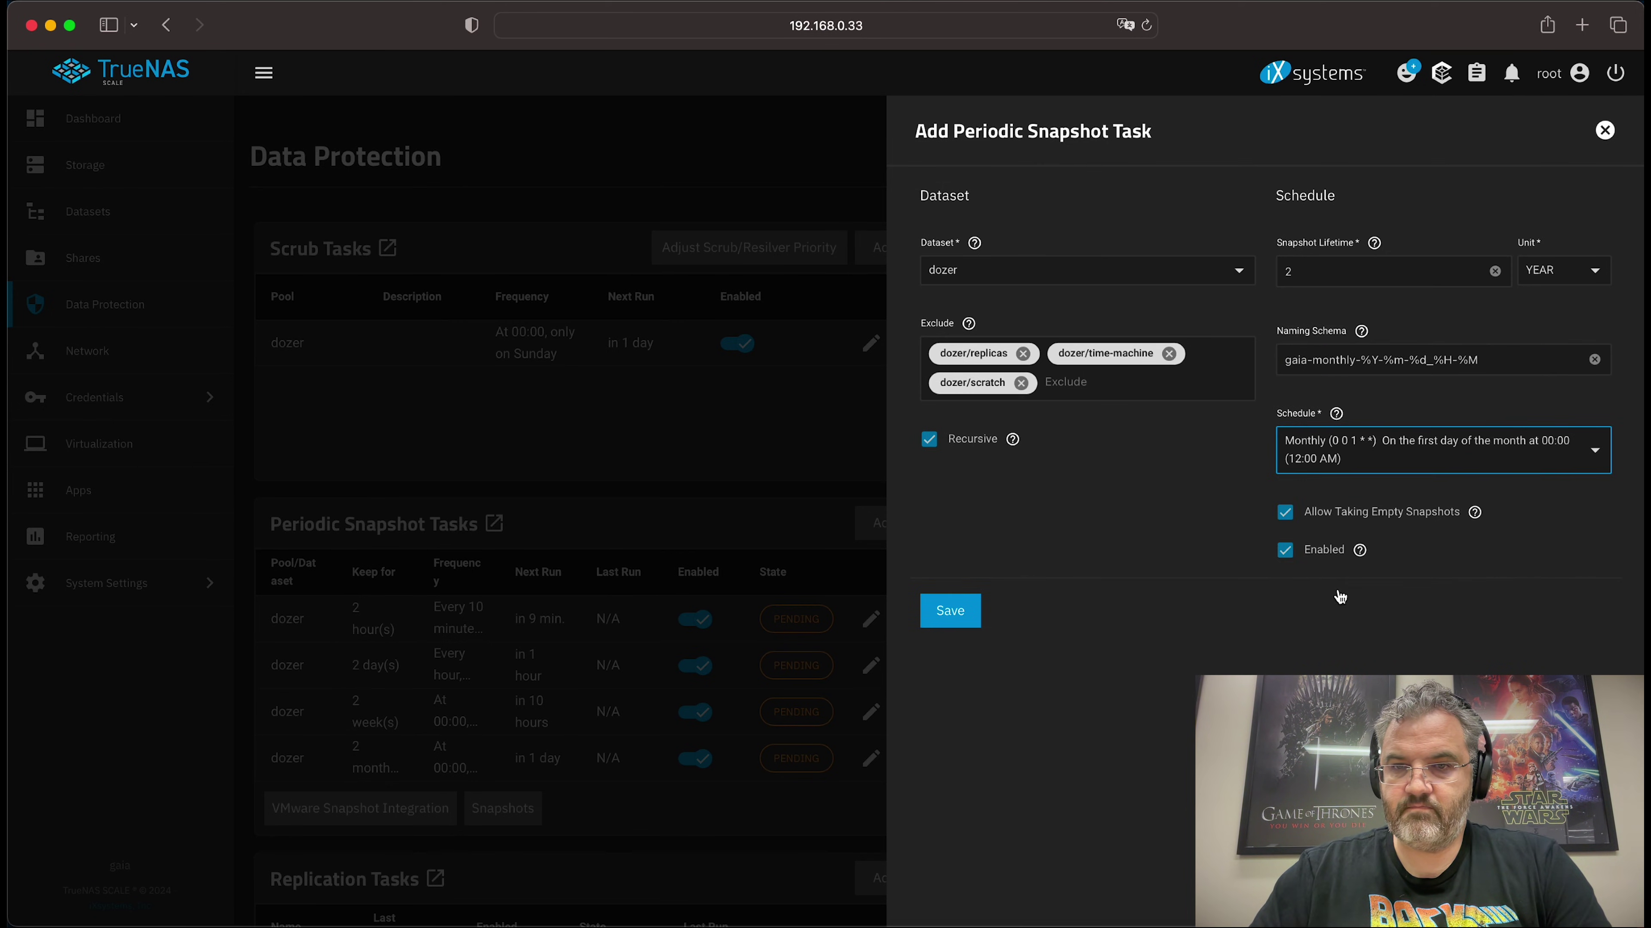
{"action": "left_click", "coordinate": [951, 619]}
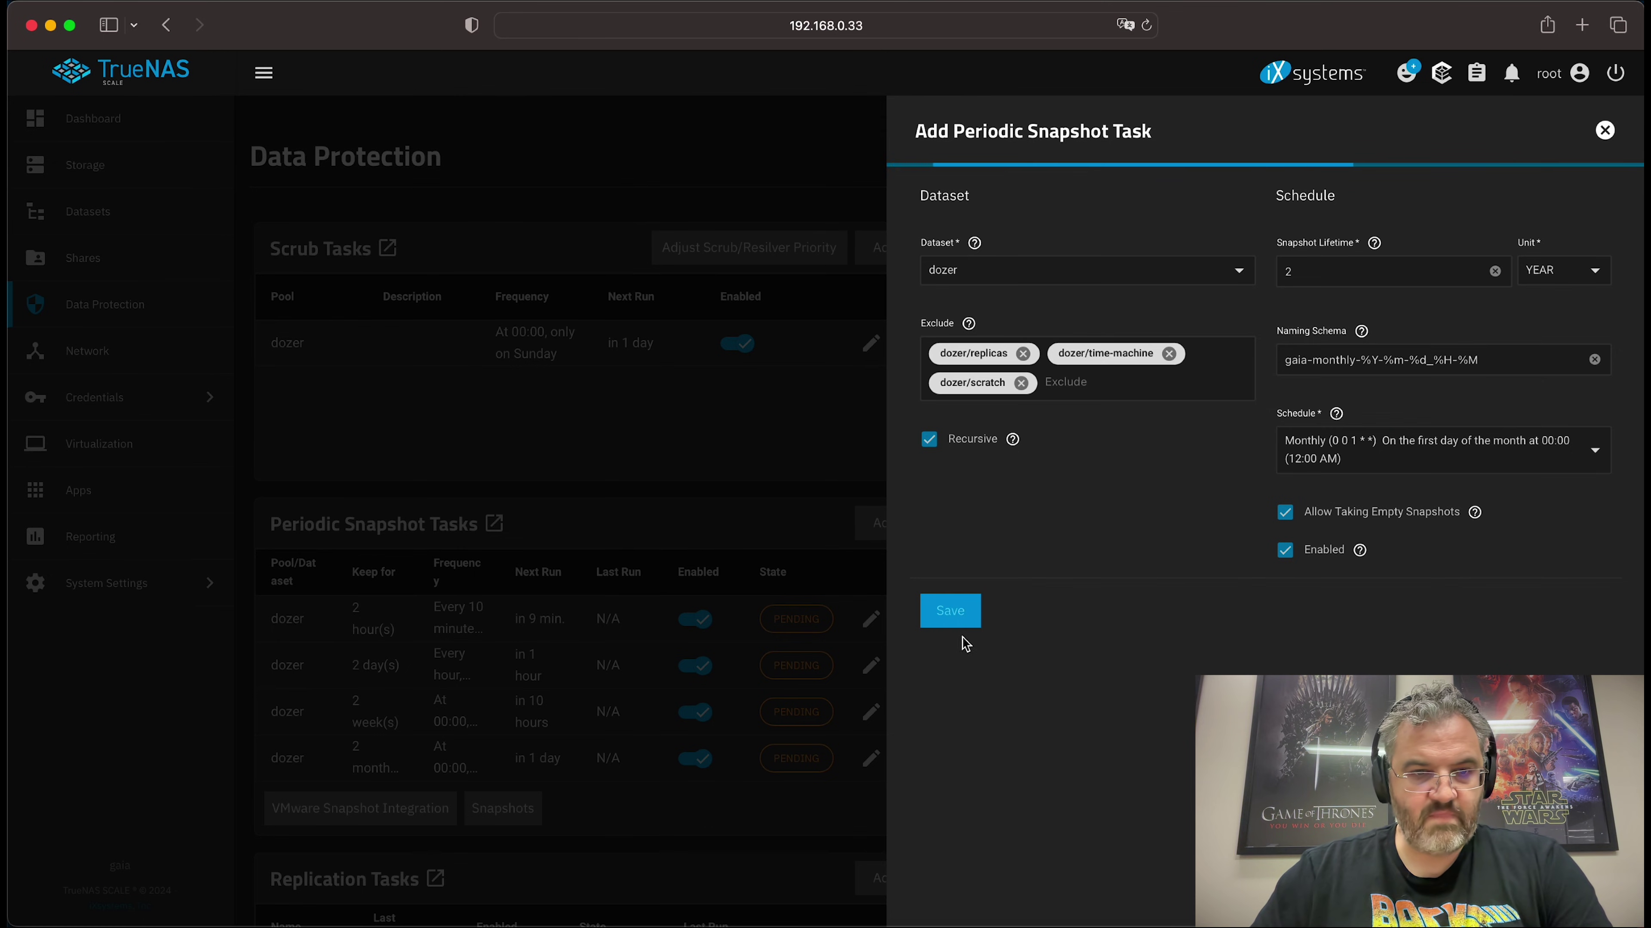